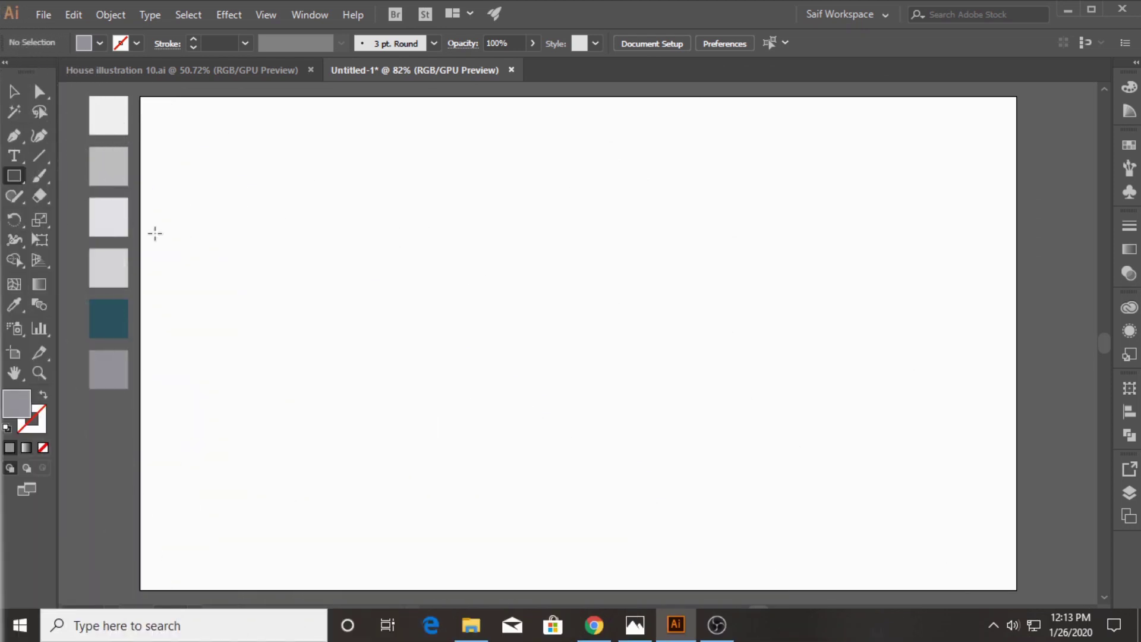
Step: Draw a small rectangle near the lower left and fill it with the light grey swatch
{"action": "left_click_drag", "start_coordinate": [333, 357], "coordinate": [535, 410]}
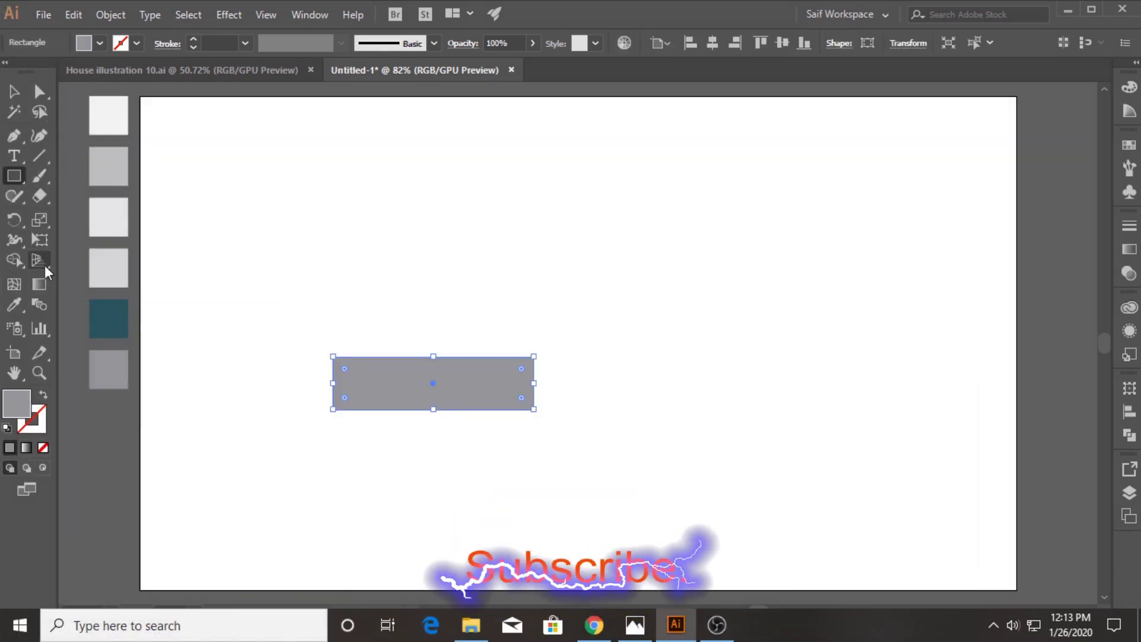
{"action": "left_click", "coordinate": [14, 305]}
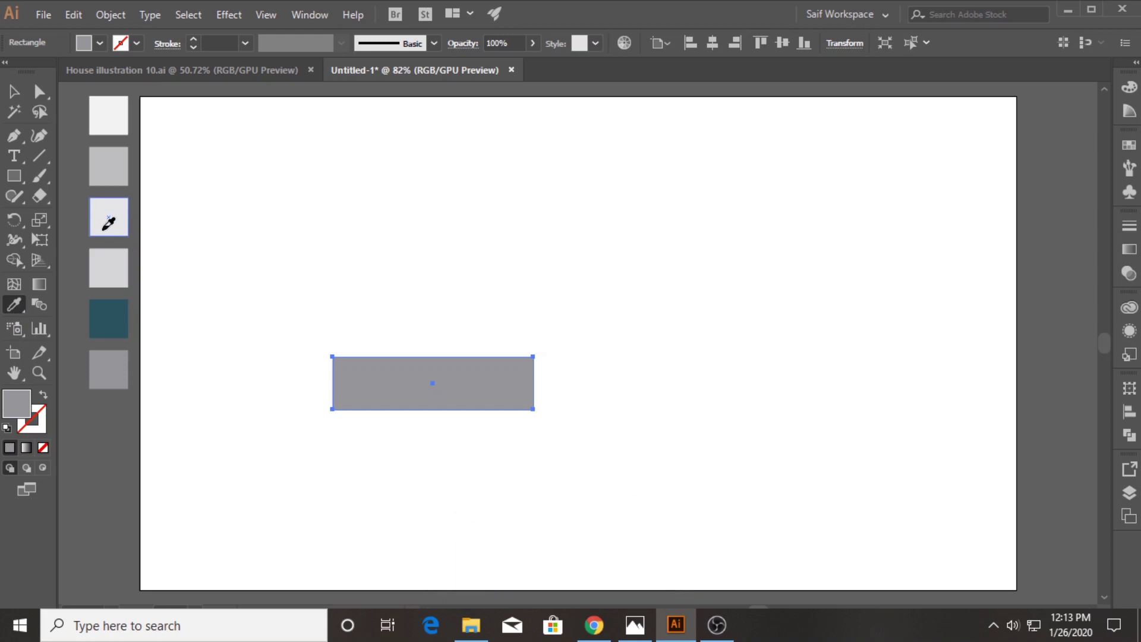
{"action": "left_click", "coordinate": [107, 225]}
Step: Give the rectangle a 4 px dark grey outline, then deselect it
{"action": "left_click", "coordinate": [245, 42]}
{"action": "left_click", "coordinate": [263, 99]}
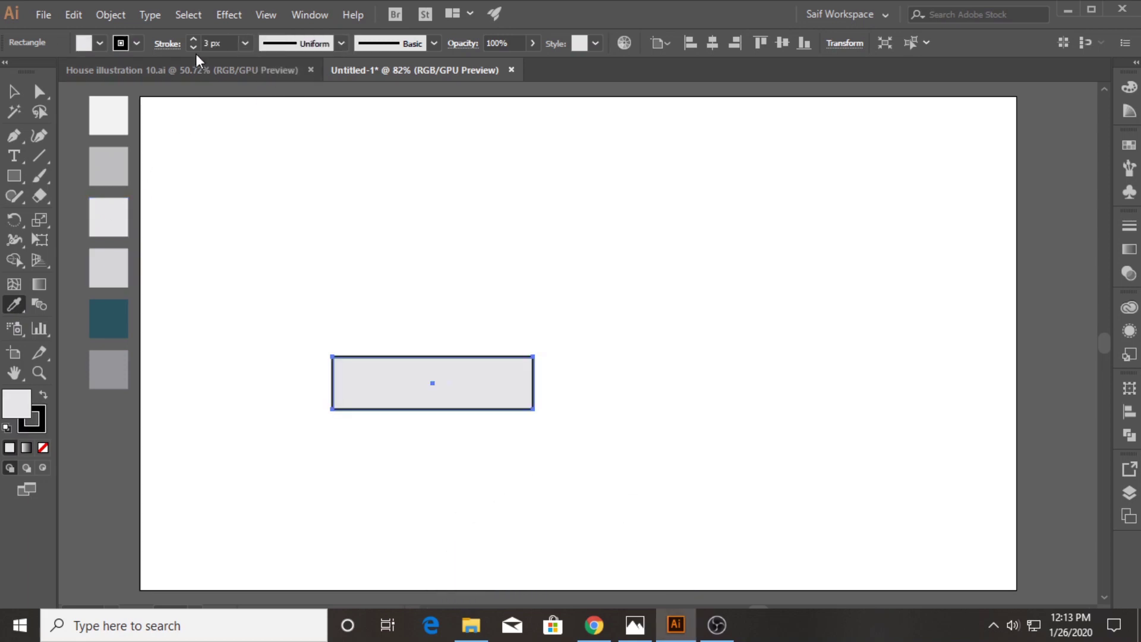
{"action": "left_click", "coordinate": [245, 43]}
{"action": "left_click", "coordinate": [263, 118]}
{"action": "left_click", "coordinate": [166, 44]}
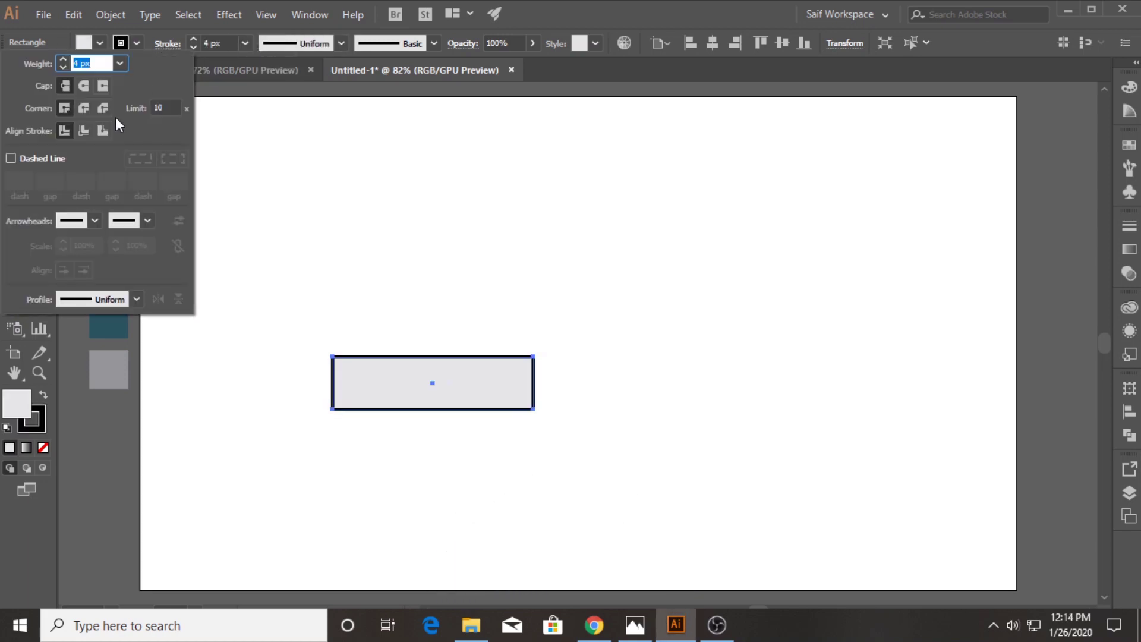
{"action": "left_click", "coordinate": [163, 44]}
{"action": "key", "text": "v"}
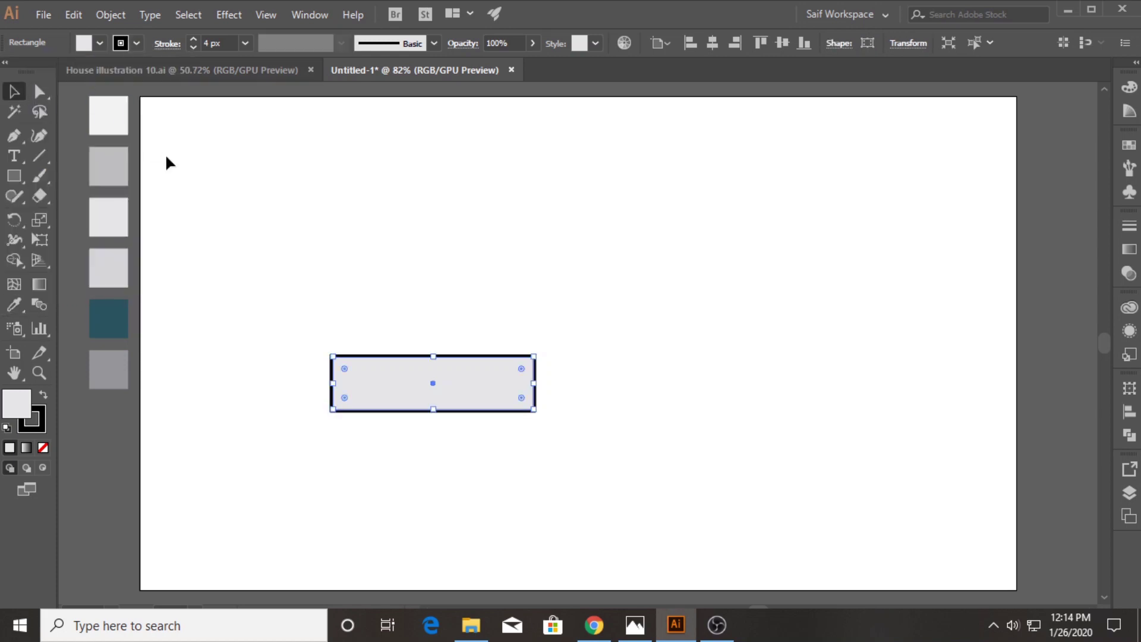
{"action": "left_click", "coordinate": [136, 42]}
{"action": "left_click", "coordinate": [47, 122]}
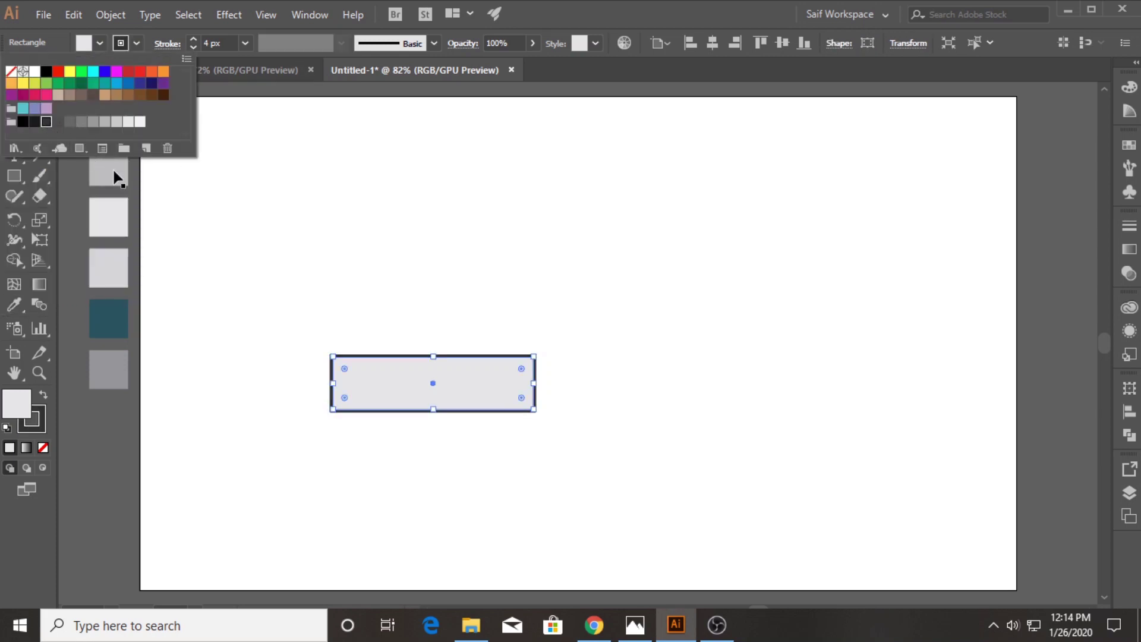
{"action": "left_click", "coordinate": [211, 290]}
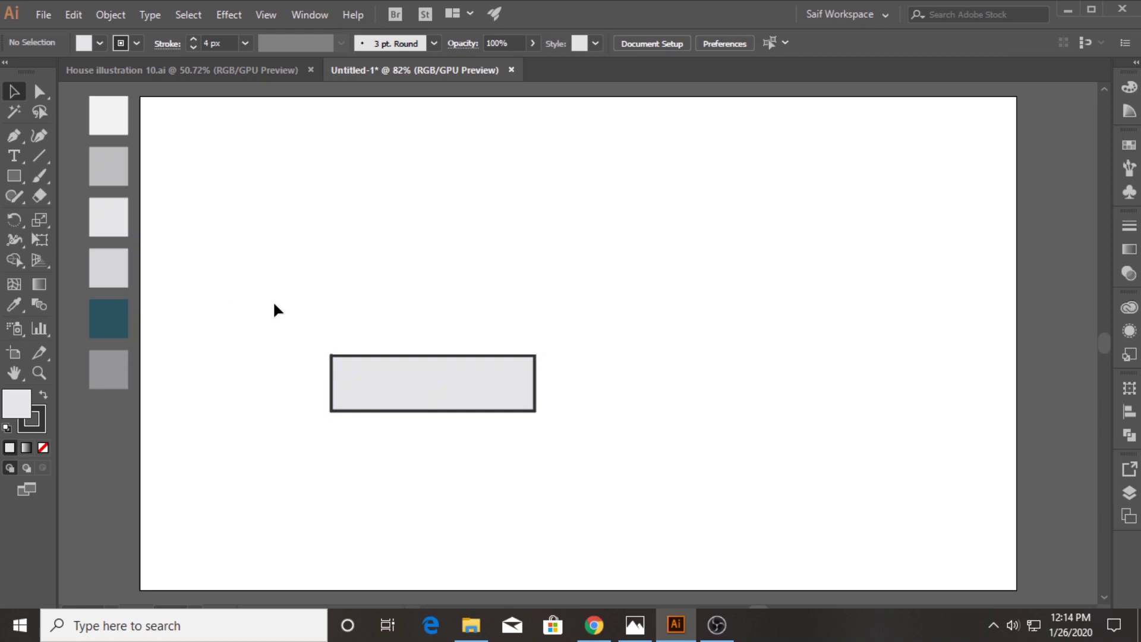
{"action": "left_click", "coordinate": [19, 174]}
Step: Draw a large wall rectangle and a wider roof above it, centred horizontally to the selection
{"action": "mouse_move", "coordinate": [348, 274]}
{"action": "left_mouse_down"}
{"action": "mouse_move", "coordinate": [682, 410]}
{"action": "mouse_move", "coordinate": [712, 411]}
{"action": "left_mouse_up"}
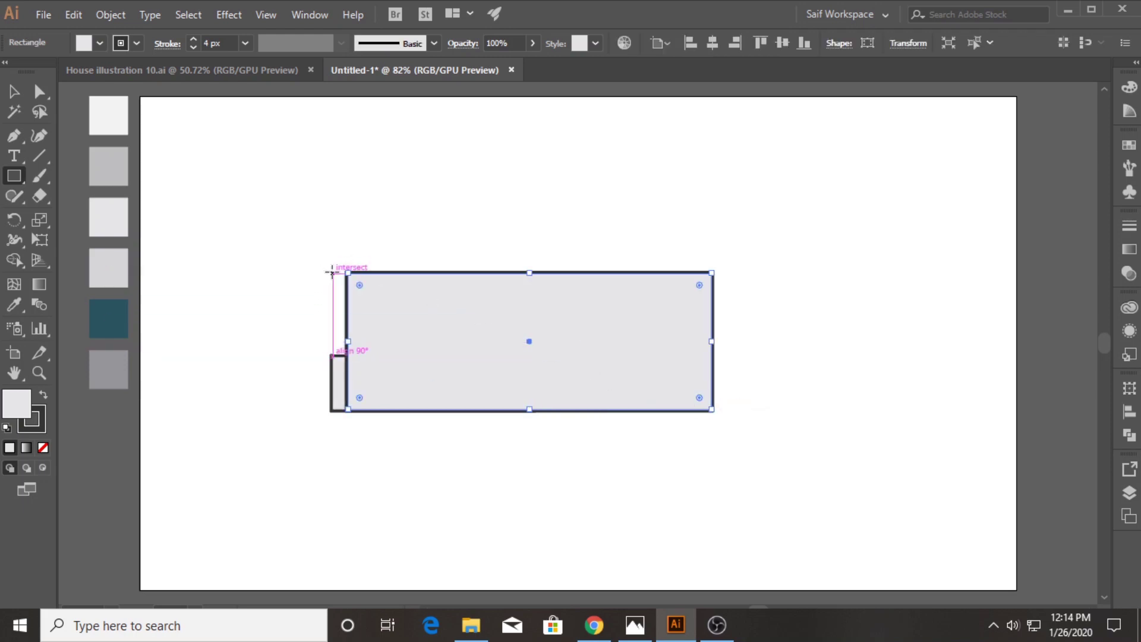
{"action": "mouse_move", "coordinate": [332, 273]}
{"action": "left_mouse_down"}
{"action": "mouse_move", "coordinate": [737, 216]}
{"action": "mouse_move", "coordinate": [747, 196]}
{"action": "mouse_move", "coordinate": [731, 161]}
{"action": "left_mouse_up"}
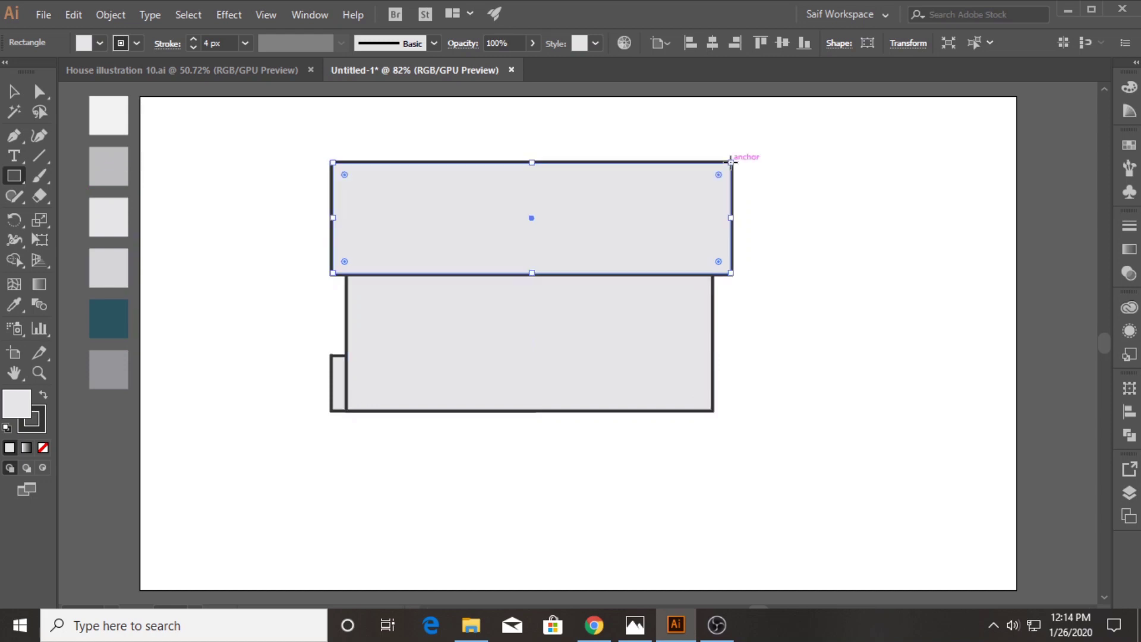
{"action": "left_click", "coordinate": [14, 91]}
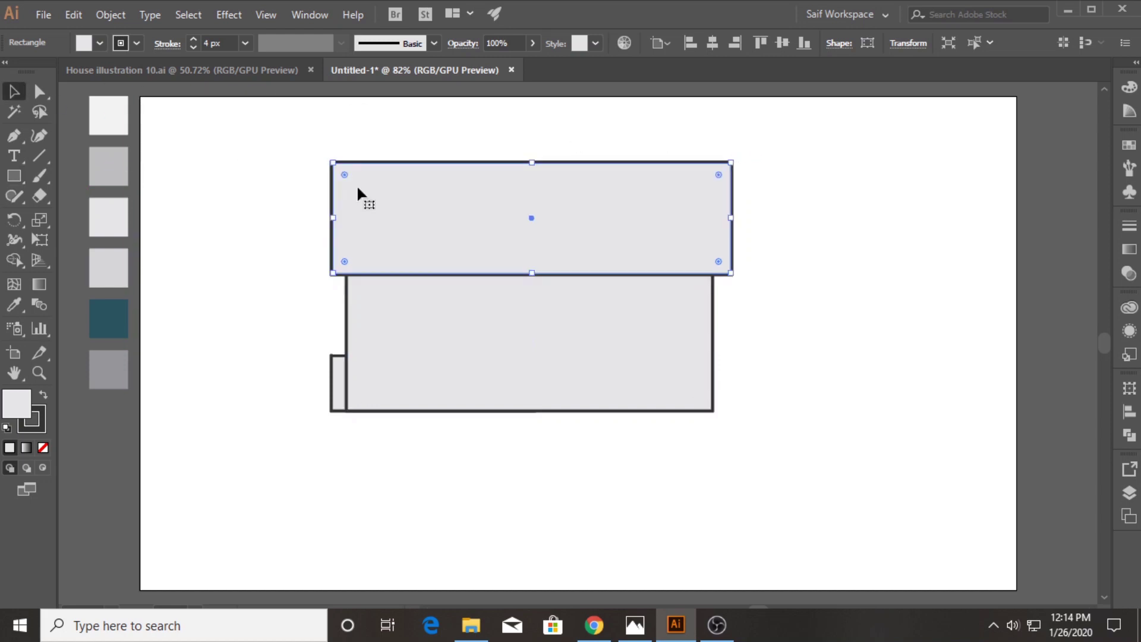
{"action": "left_click", "coordinate": [622, 292], "text": "shift"}
{"action": "left_click", "coordinate": [654, 44]}
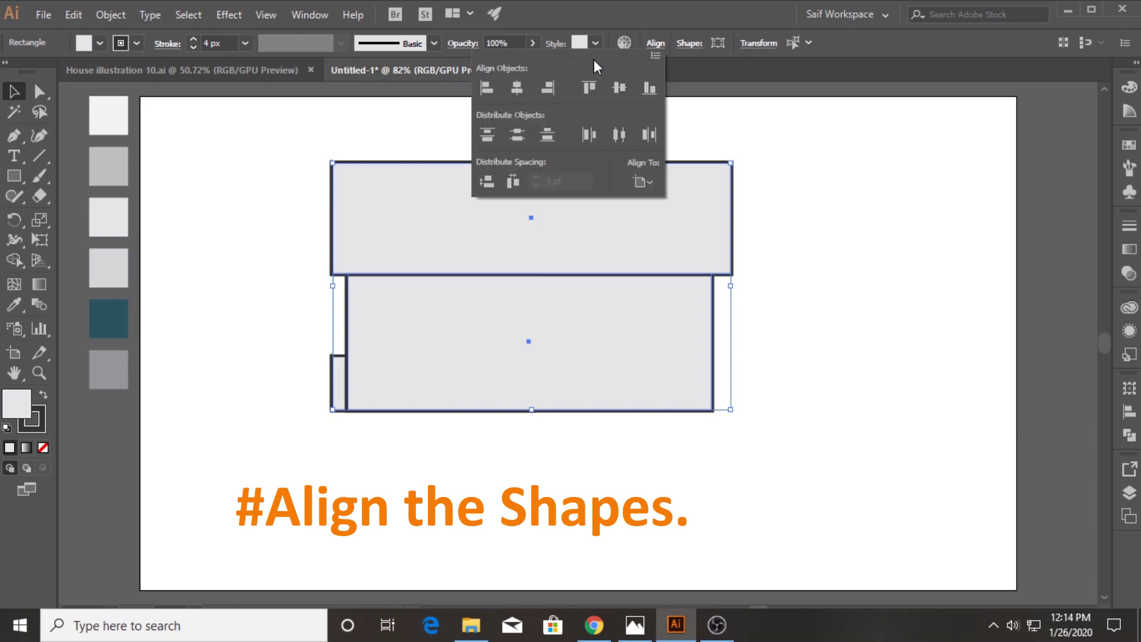
{"action": "left_click", "coordinate": [644, 179]}
{"action": "left_click", "coordinate": [517, 87]}
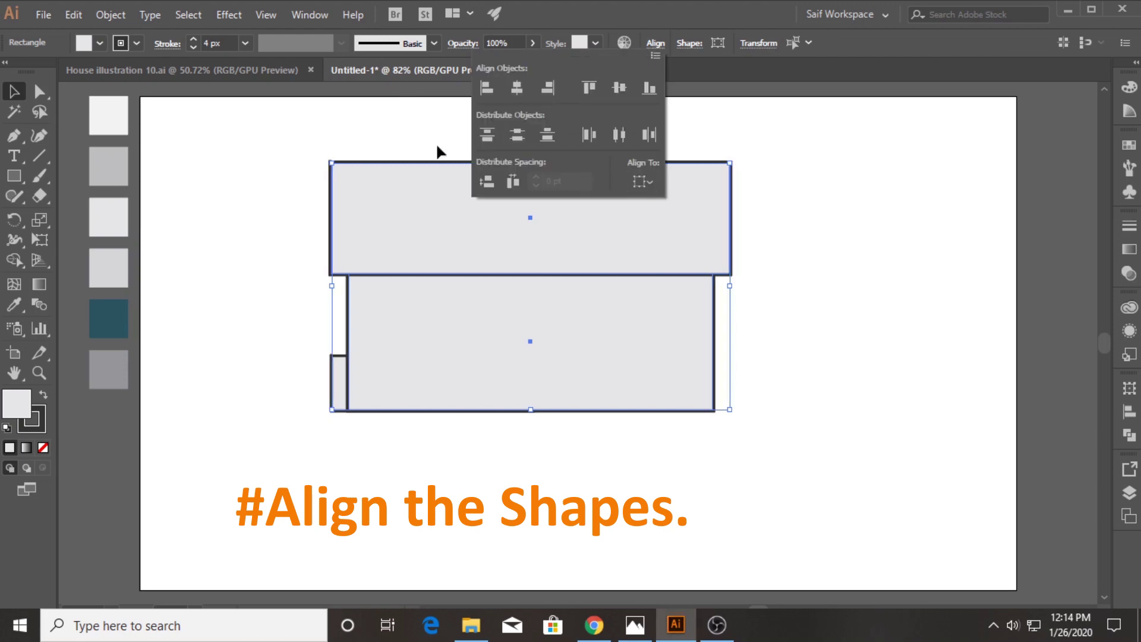
Step: Scale down the roof's top edge into a trapezoid, then select the roof and wall together
{"action": "key", "text": "a"}
{"action": "left_click_drag", "start_coordinate": [293, 140], "coordinate": [767, 222]}
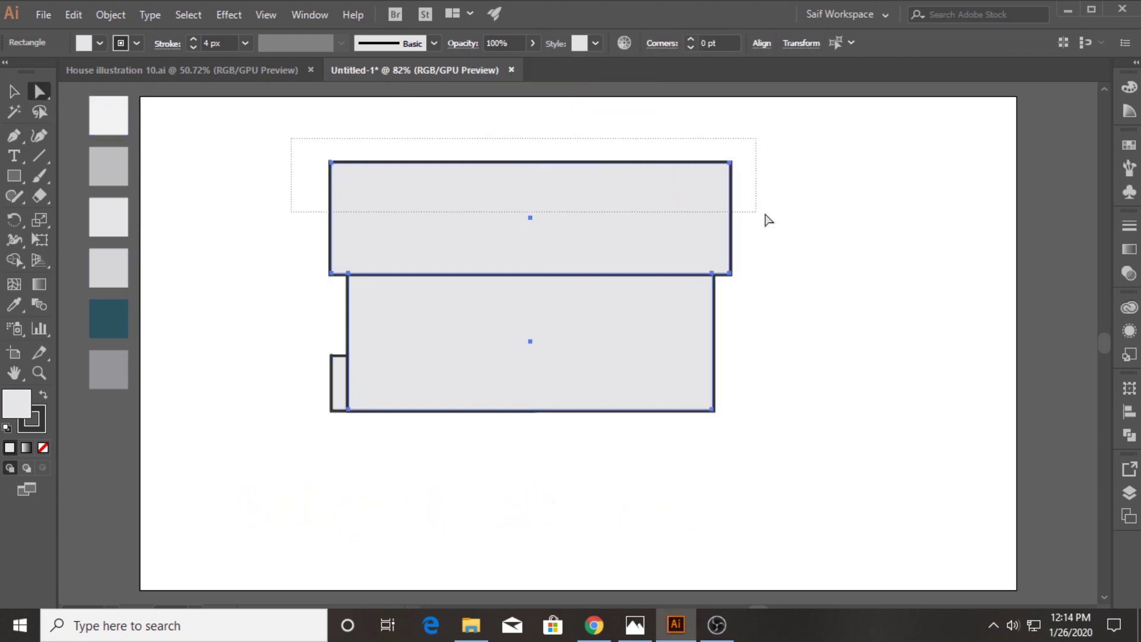
{"action": "left_click", "coordinate": [36, 223]}
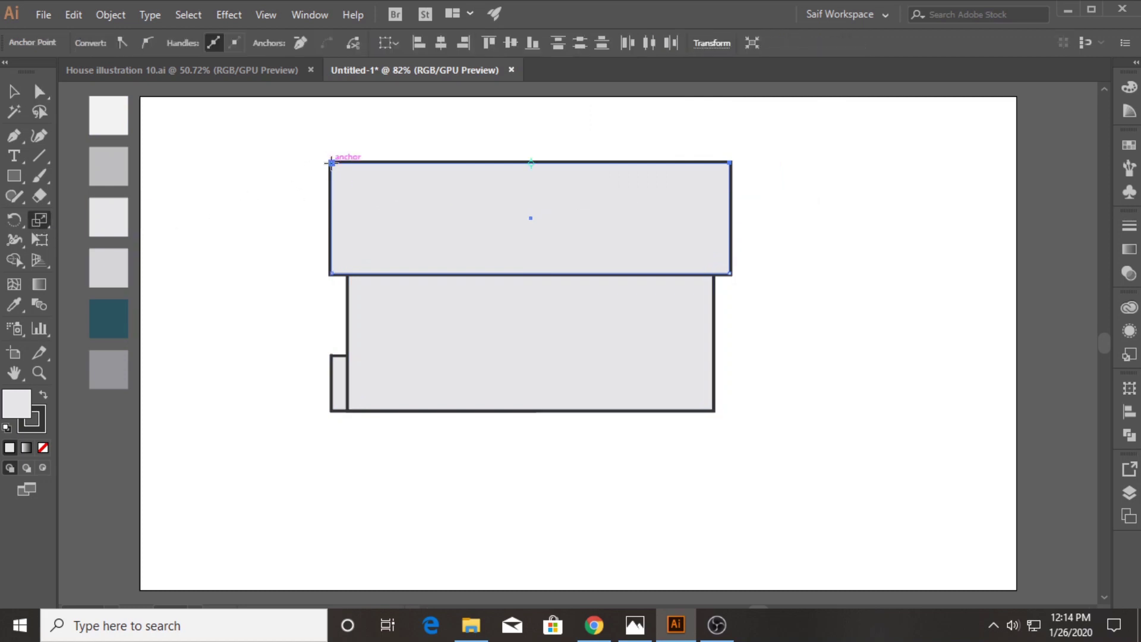
{"action": "left_click_drag", "start_coordinate": [331, 162], "coordinate": [348, 169]}
{"action": "left_click", "coordinate": [15, 92]}
{"action": "left_click", "coordinate": [221, 197]}
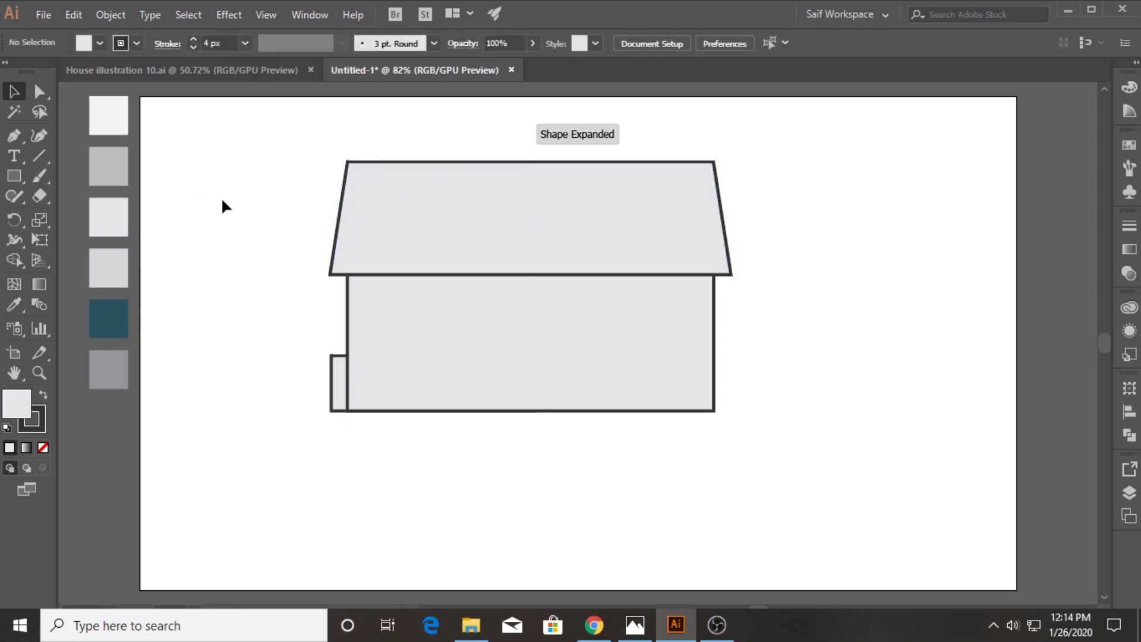
{"action": "left_click_drag", "start_coordinate": [267, 202], "coordinate": [394, 301]}
Step: Use Arrange > Bring to Front on the small lower-left rectangle so it sits over the wall
{"action": "left_click", "coordinate": [327, 386]}
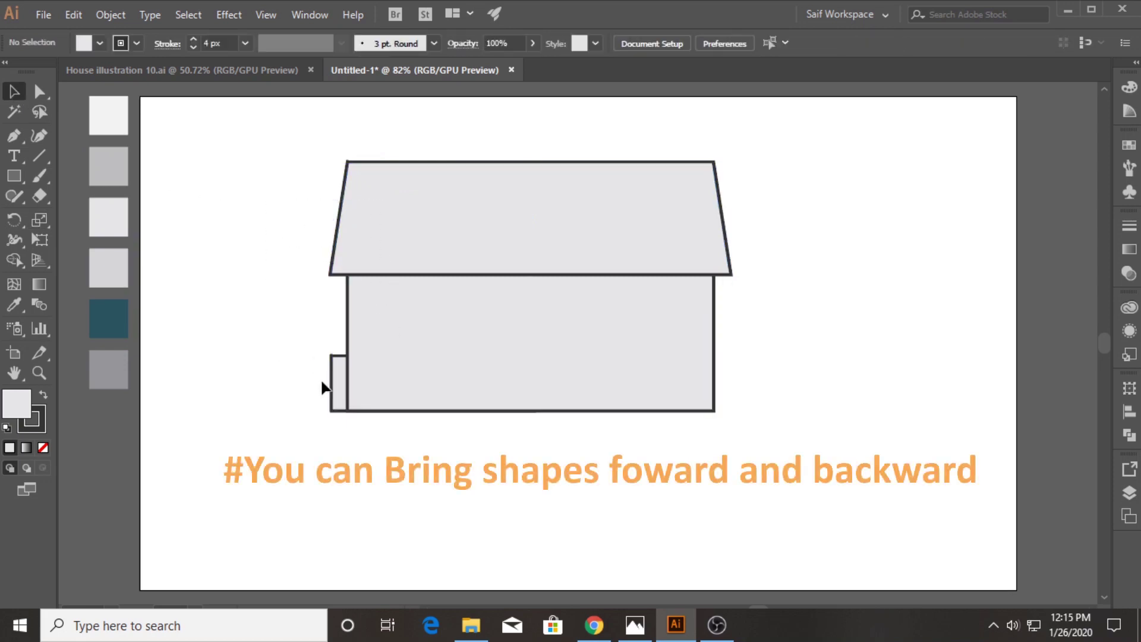
{"action": "right_click", "coordinate": [339, 381]}
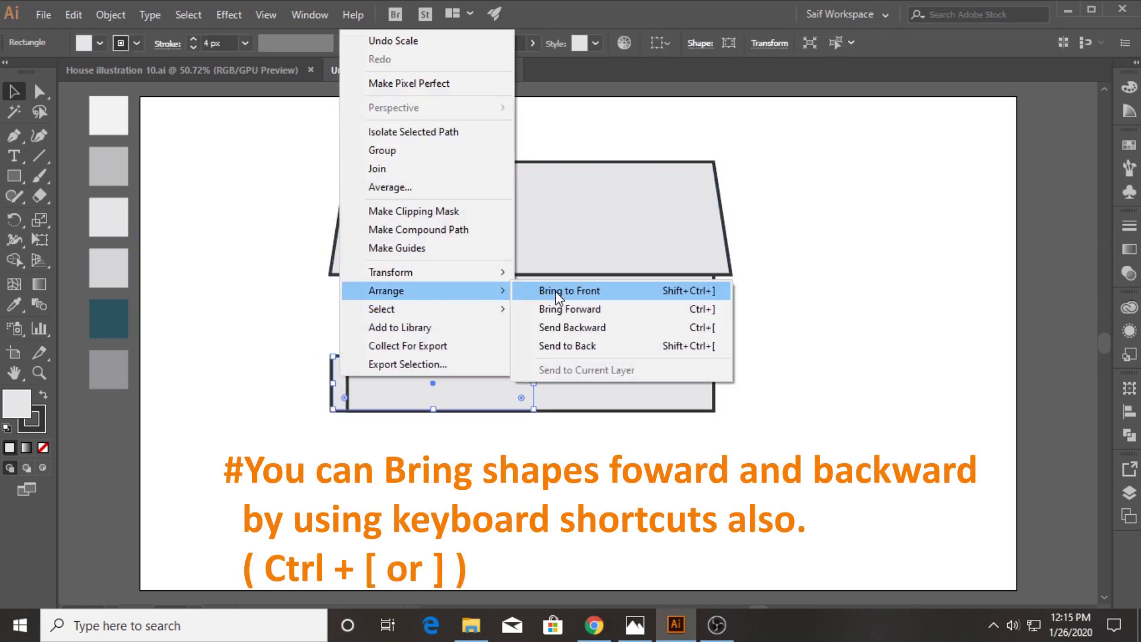
{"action": "left_click", "coordinate": [547, 291]}
{"action": "left_click", "coordinate": [280, 311]}
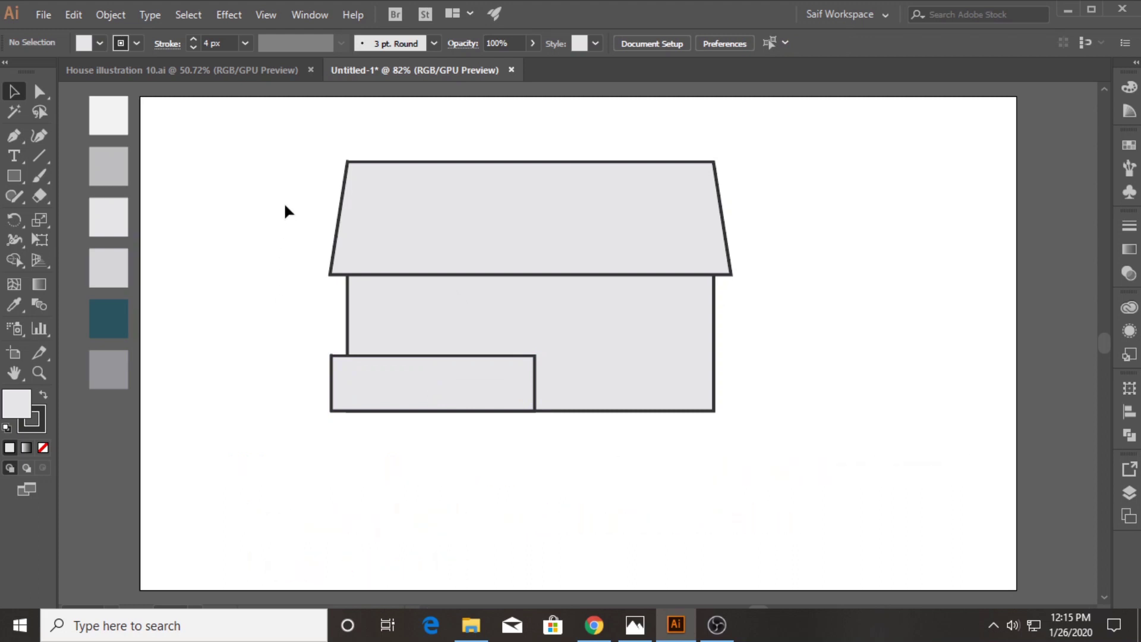
{"action": "left_click", "coordinate": [342, 218]}
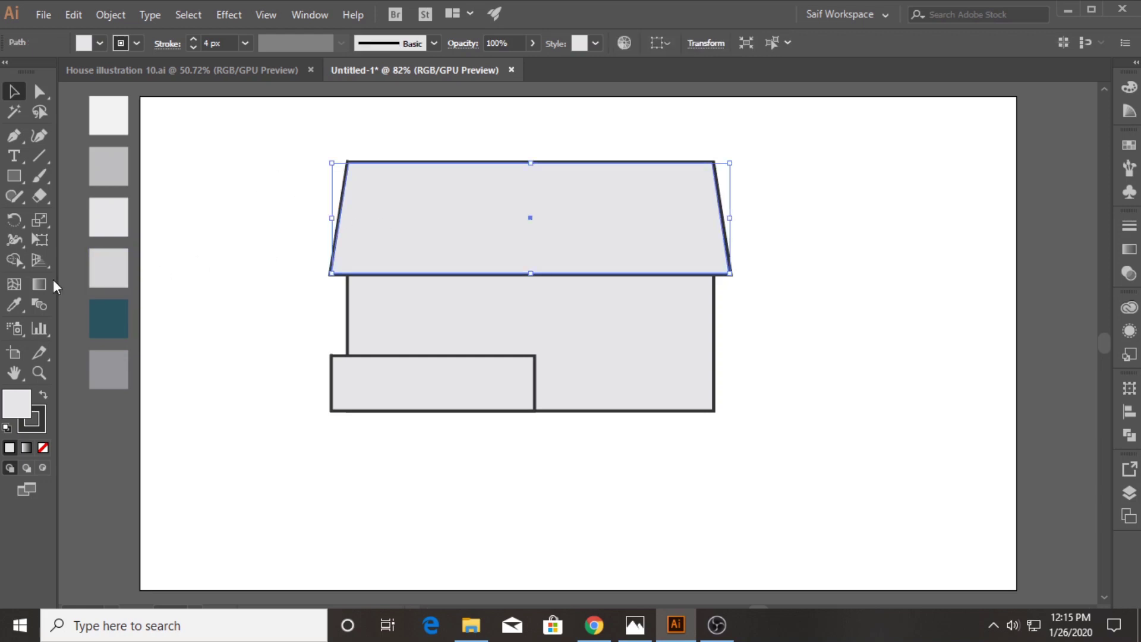
Step: Fill the roof with medium grey and give it a 4 px outline aligned outside
{"action": "left_click", "coordinate": [14, 305]}
{"action": "left_click", "coordinate": [109, 167]}
{"action": "left_click", "coordinate": [245, 42]}
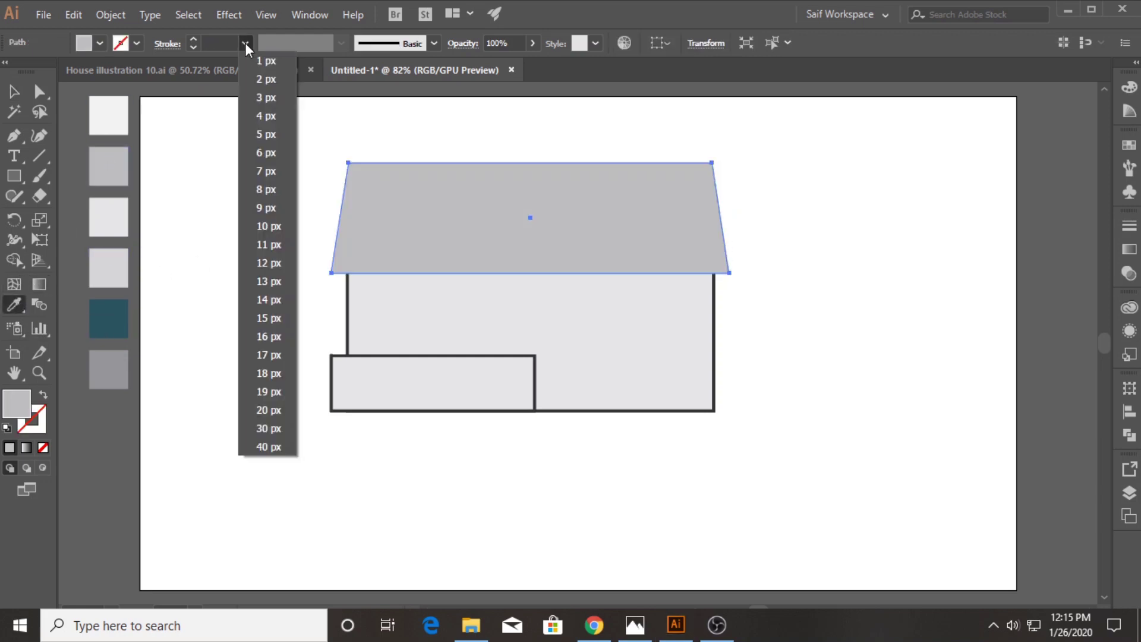
{"action": "left_click", "coordinate": [265, 116]}
{"action": "left_click", "coordinate": [165, 44]}
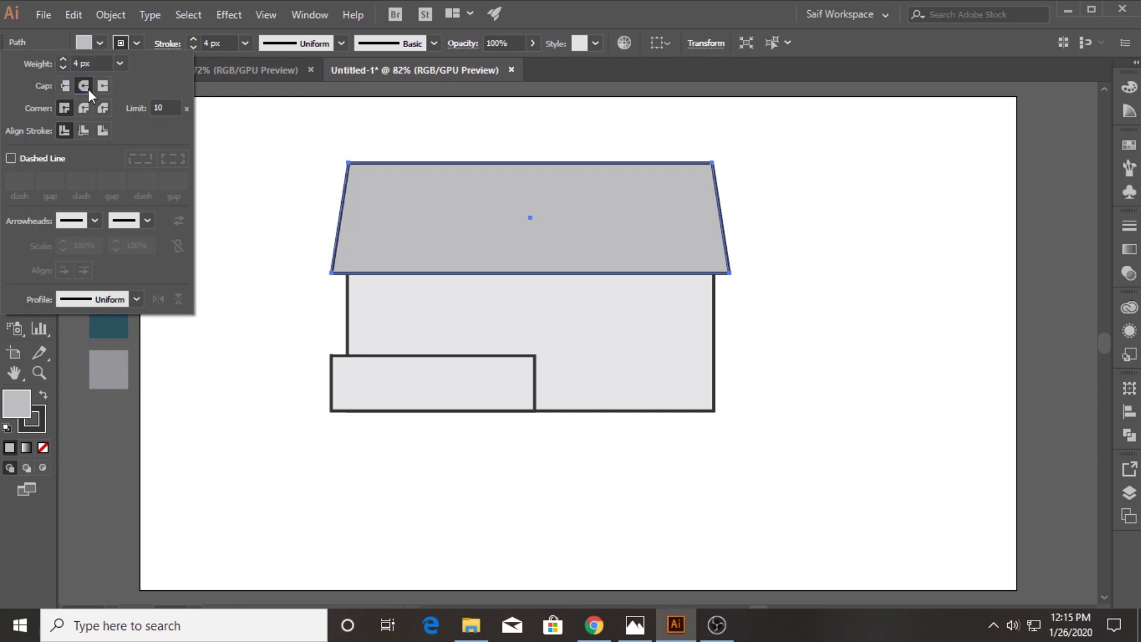
{"action": "left_click", "coordinate": [102, 130]}
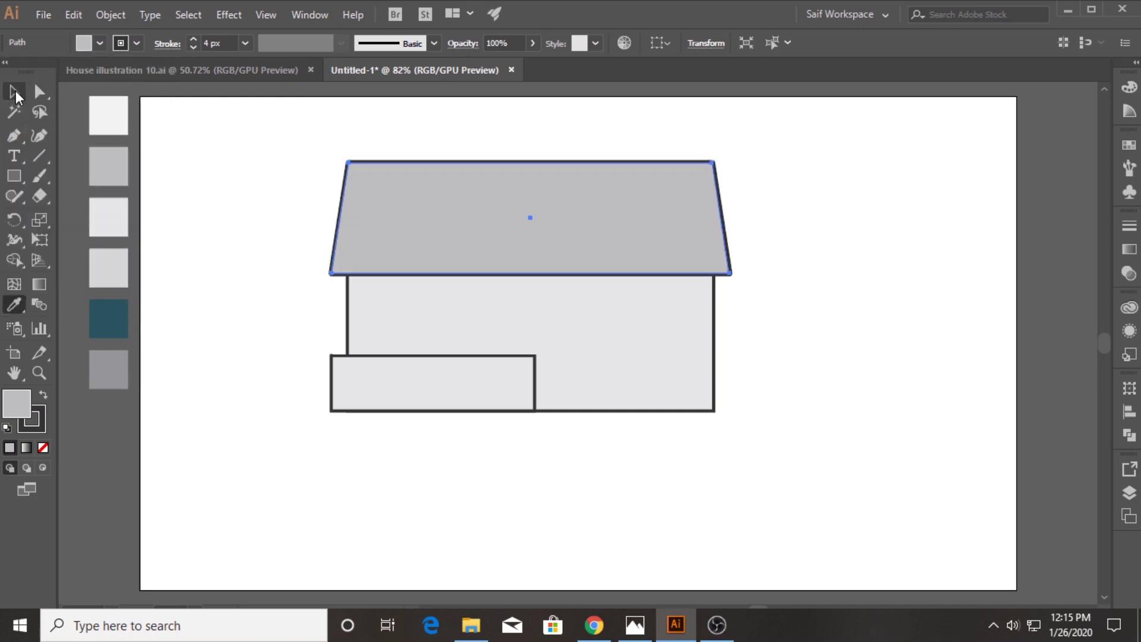
{"action": "left_click", "coordinate": [257, 268]}
Step: Copy the roof's grey fill onto the wall with the Eyedropper, then deselect
{"action": "left_click", "coordinate": [372, 321]}
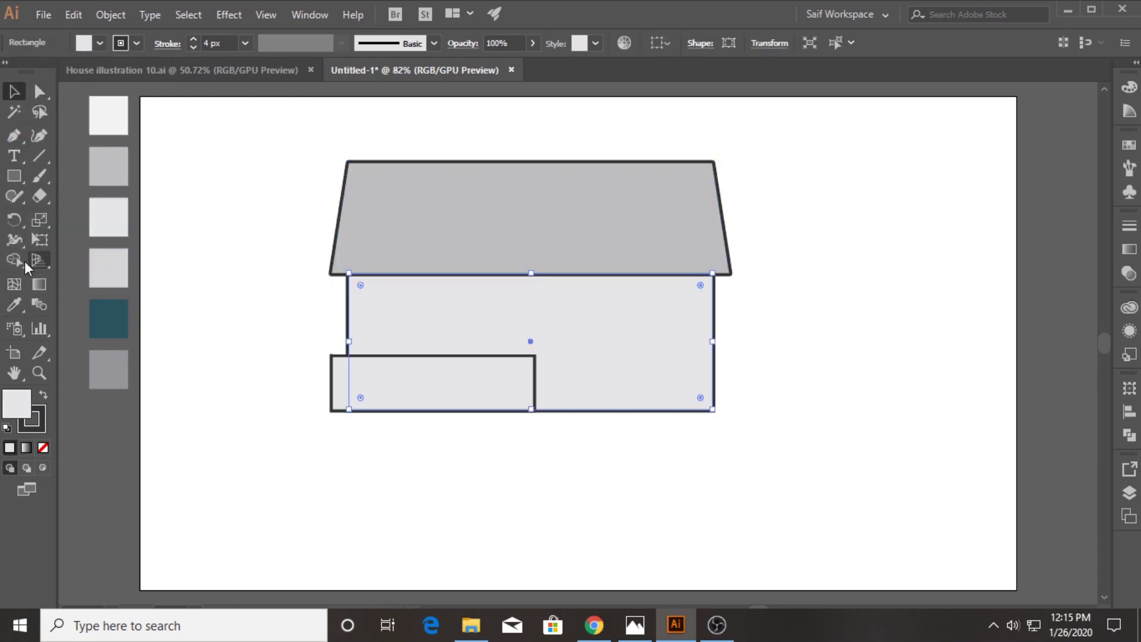
{"action": "left_click", "coordinate": [14, 305]}
{"action": "left_click", "coordinate": [414, 204]}
{"action": "key", "text": "v"}
{"action": "left_click", "coordinate": [265, 291]}
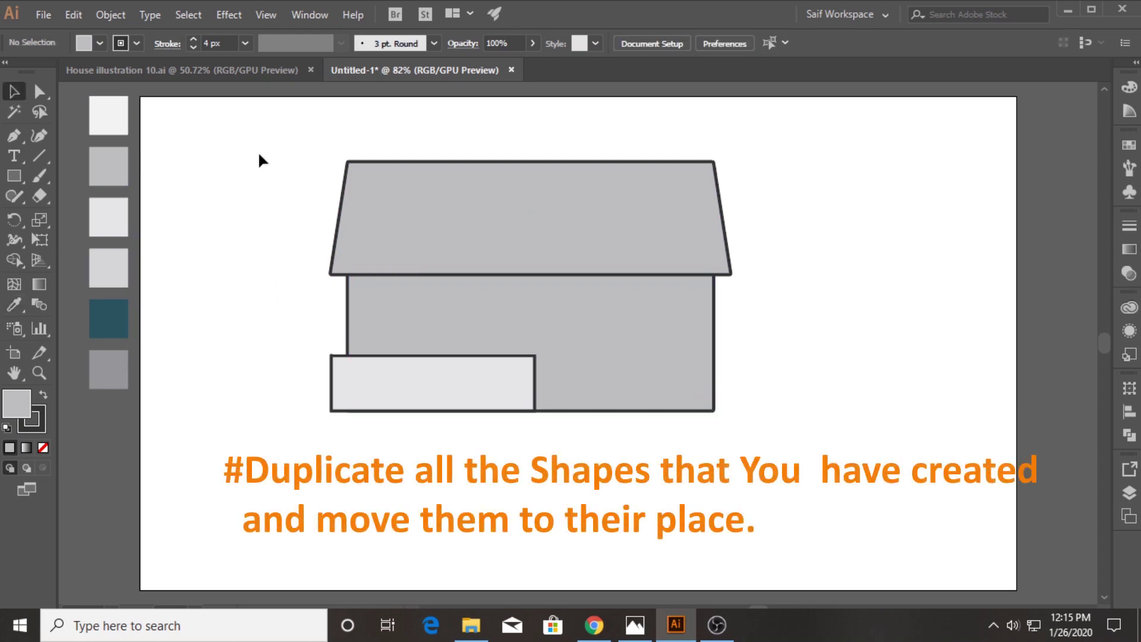
Step: Reflect all the house shapes across the vertical axis as a copy
{"action": "left_click_drag", "start_coordinate": [259, 156], "coordinate": [405, 369]}
{"action": "right_click", "coordinate": [400, 315]}
{"action": "mouse_move", "coordinate": [481, 504]}
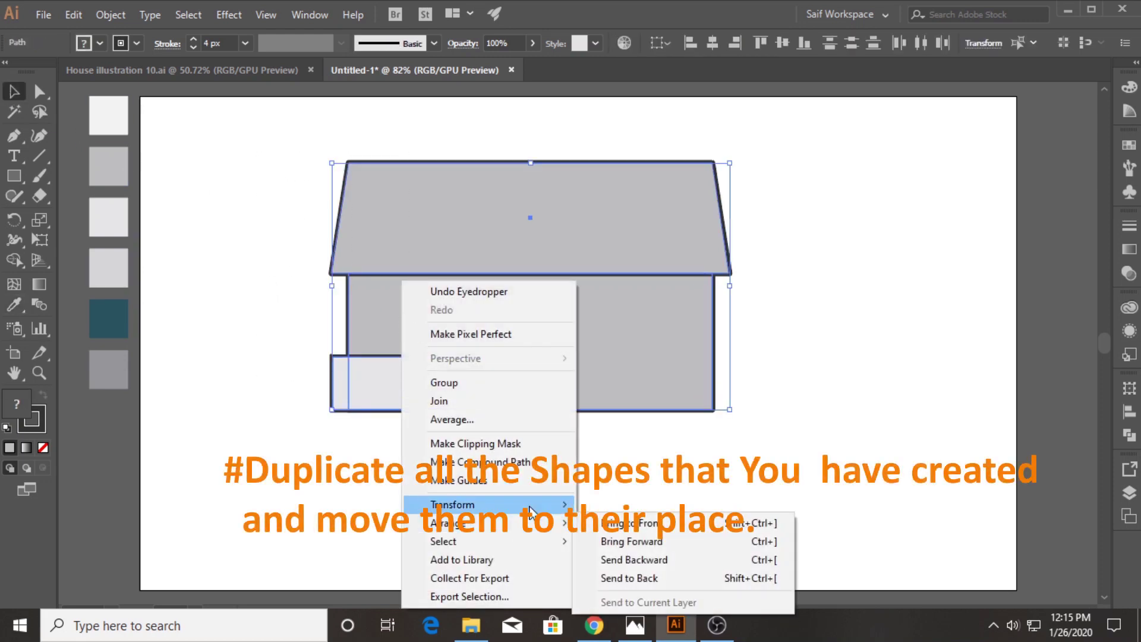
{"action": "left_click", "coordinate": [633, 420]}
{"action": "left_click", "coordinate": [67, 267]}
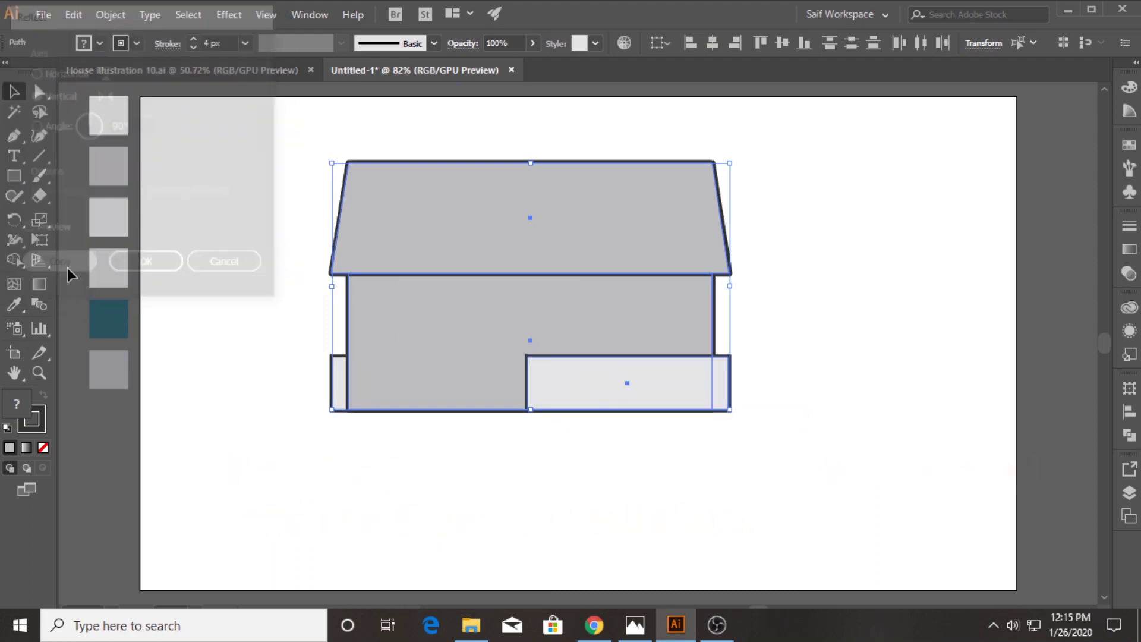
Step: Undo an accidental wall move and select the whole mirrored copy
{"action": "left_click", "coordinate": [381, 337], "text": "shift"}
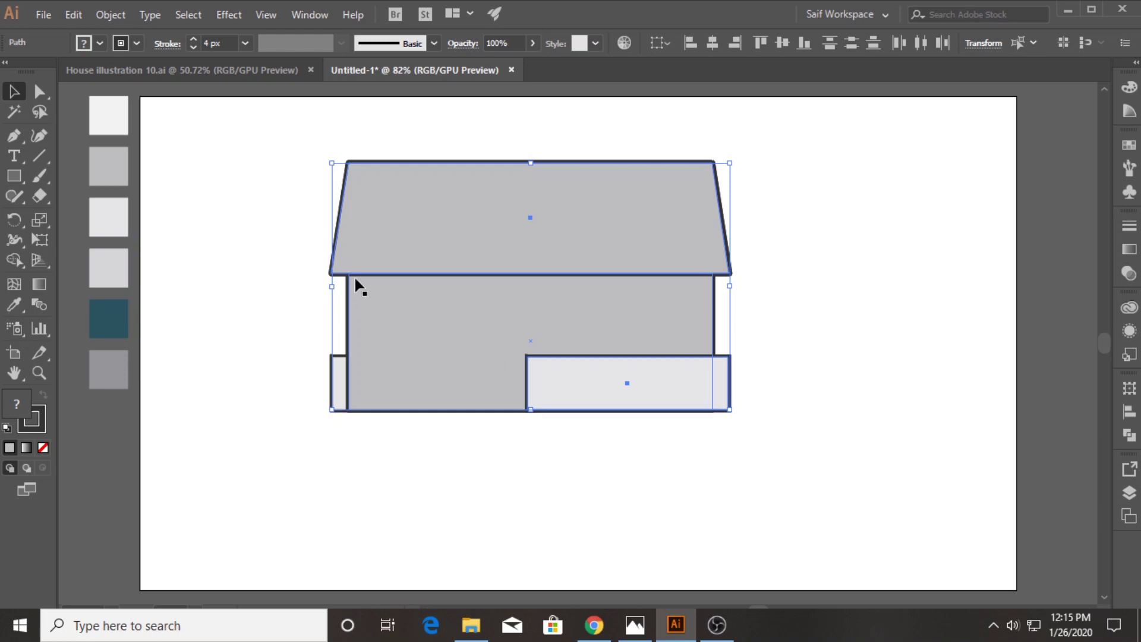
{"action": "left_click_drag", "start_coordinate": [358, 287], "coordinate": [446, 285]}
{"action": "key", "text": "ctrl+z"}
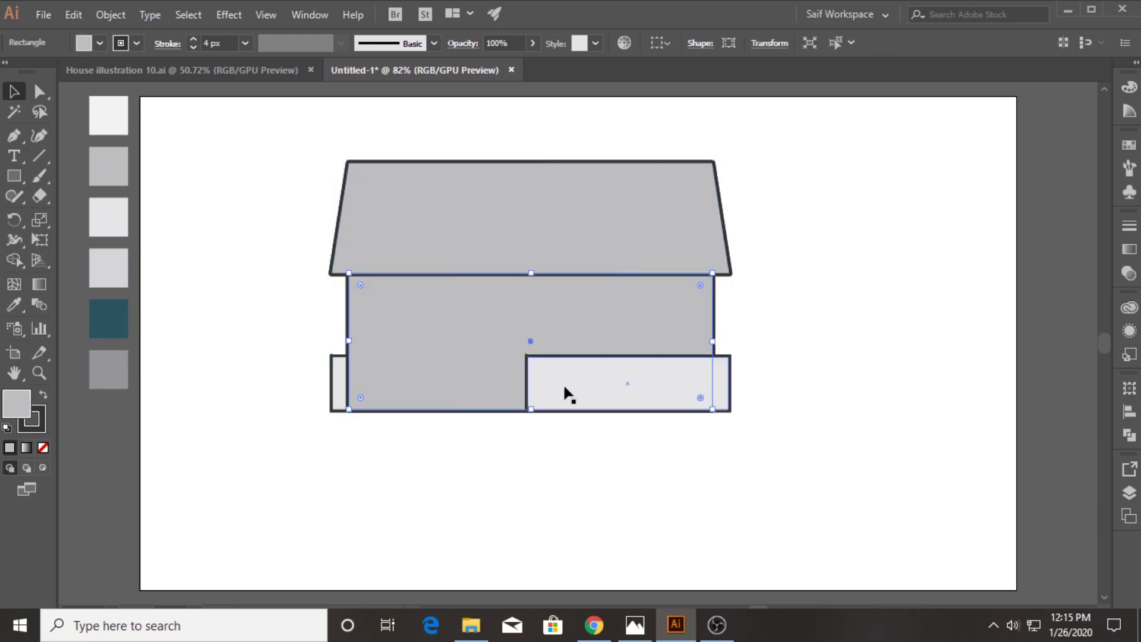
{"action": "key", "text": "ctrl+a"}
Step: Move the mirrored copy right, shrink it, send it to back and nudge it left
{"action": "left_click_drag", "start_coordinate": [362, 286], "coordinate": [551, 290]}
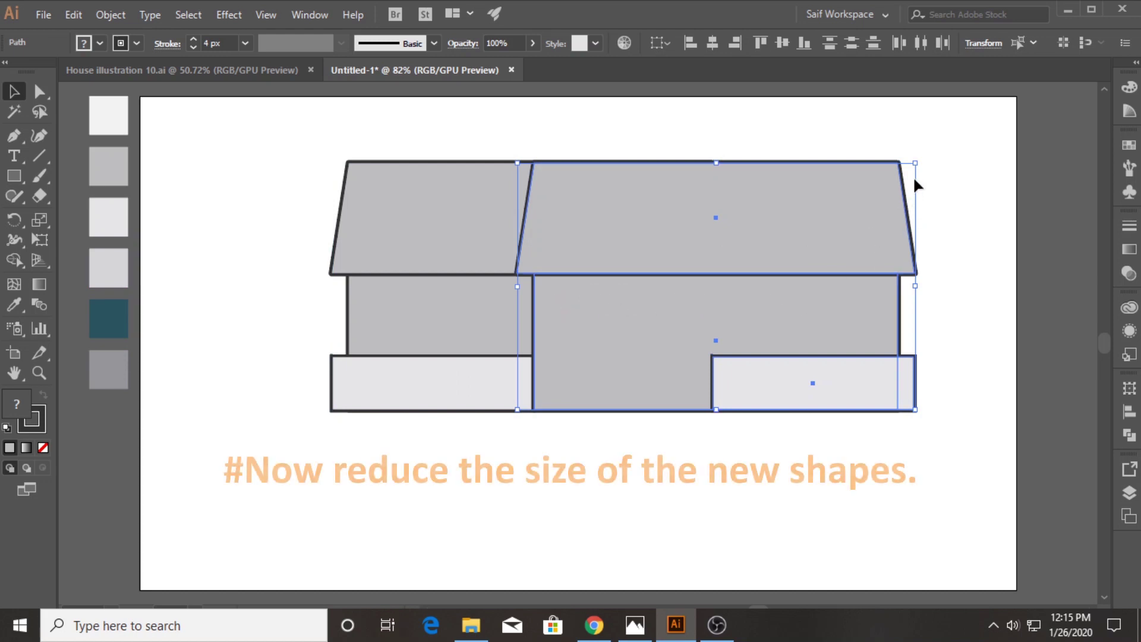
{"action": "left_click_drag", "start_coordinate": [915, 162], "coordinate": [889, 187]}
{"action": "left_click_drag", "start_coordinate": [799, 243], "coordinate": [824, 245]}
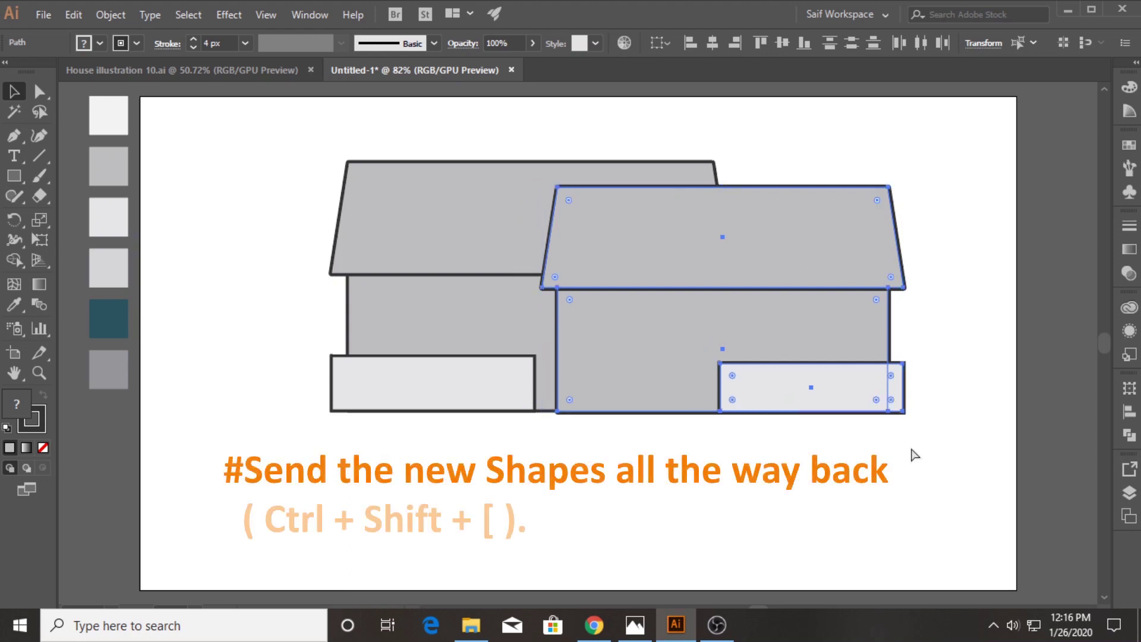
{"action": "key", "text": "ctrl+shift+bracketleft"}
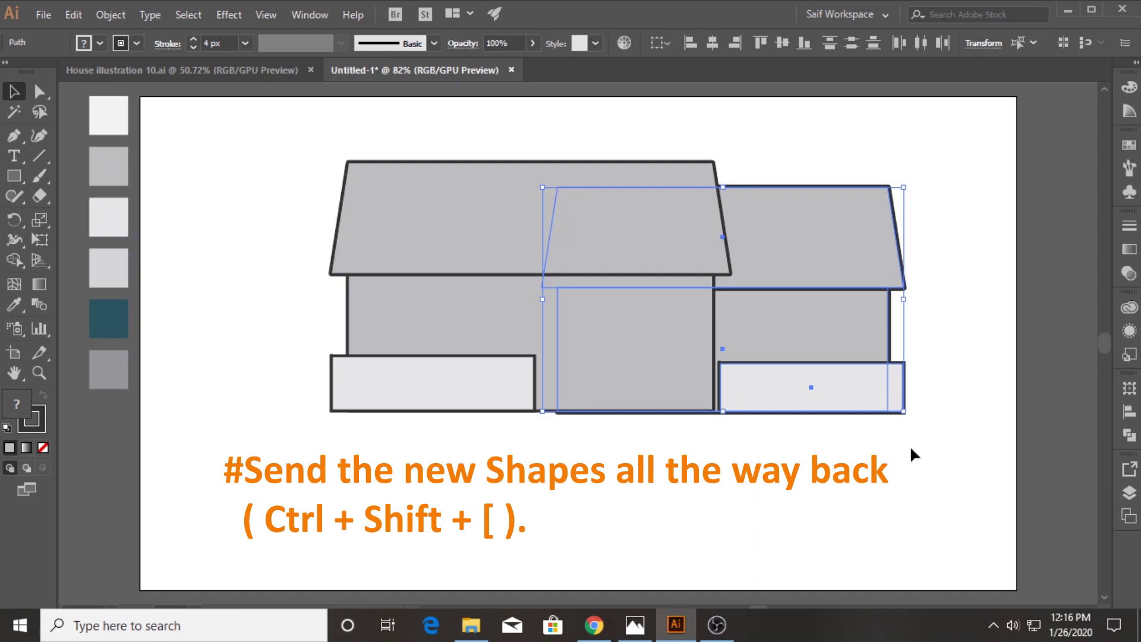
{"action": "key", "text": "Left"}
{"action": "key", "text": "Left"}
{"action": "key", "text": "Left"}
{"action": "key", "text": "Left"}
{"action": "key", "text": "Left"}
{"action": "key", "text": "Left"}
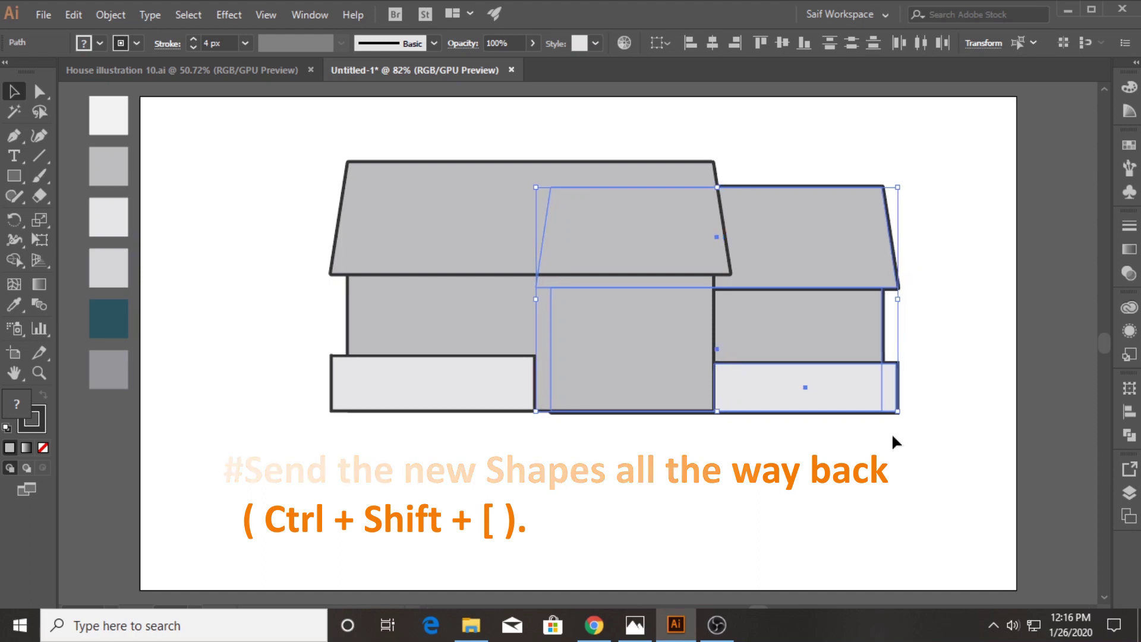
{"action": "left_click", "coordinate": [884, 462]}
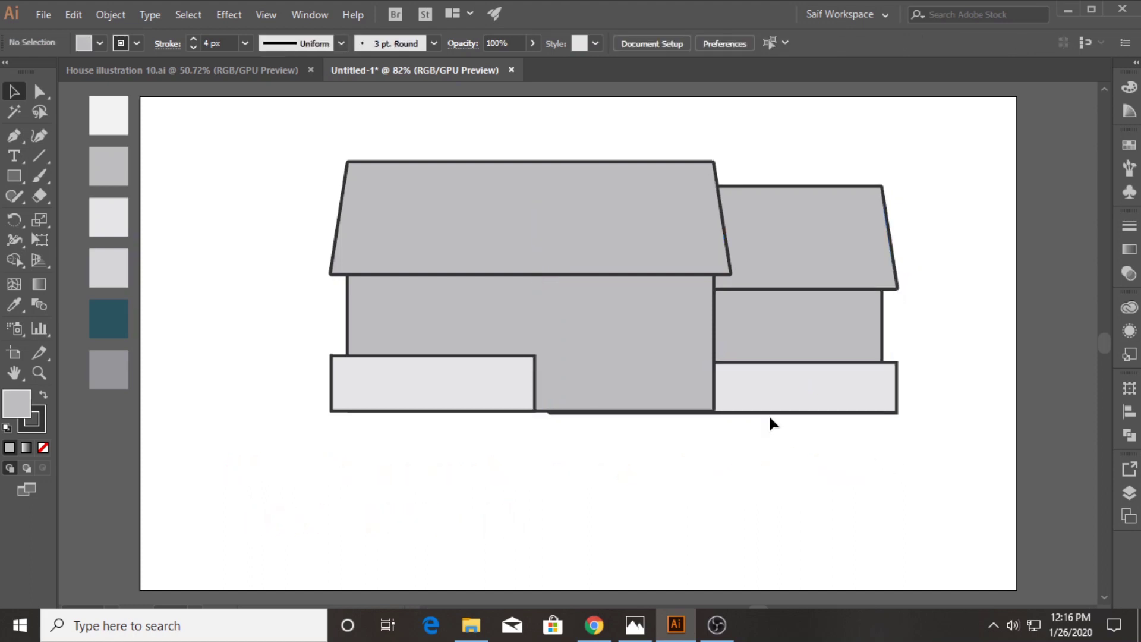
Step: Resize the side-house shapes vertically to adjust their bottom edge
{"action": "left_click", "coordinate": [14, 176]}
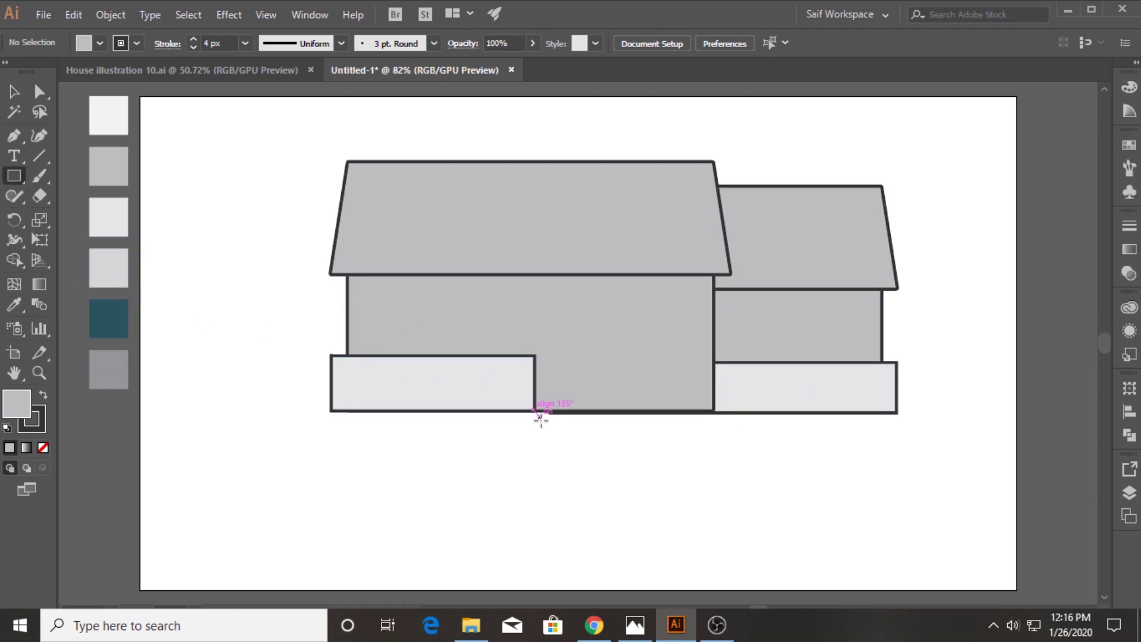
{"action": "left_click", "coordinate": [13, 94]}
{"action": "left_click_drag", "start_coordinate": [840, 462], "coordinate": [783, 289]}
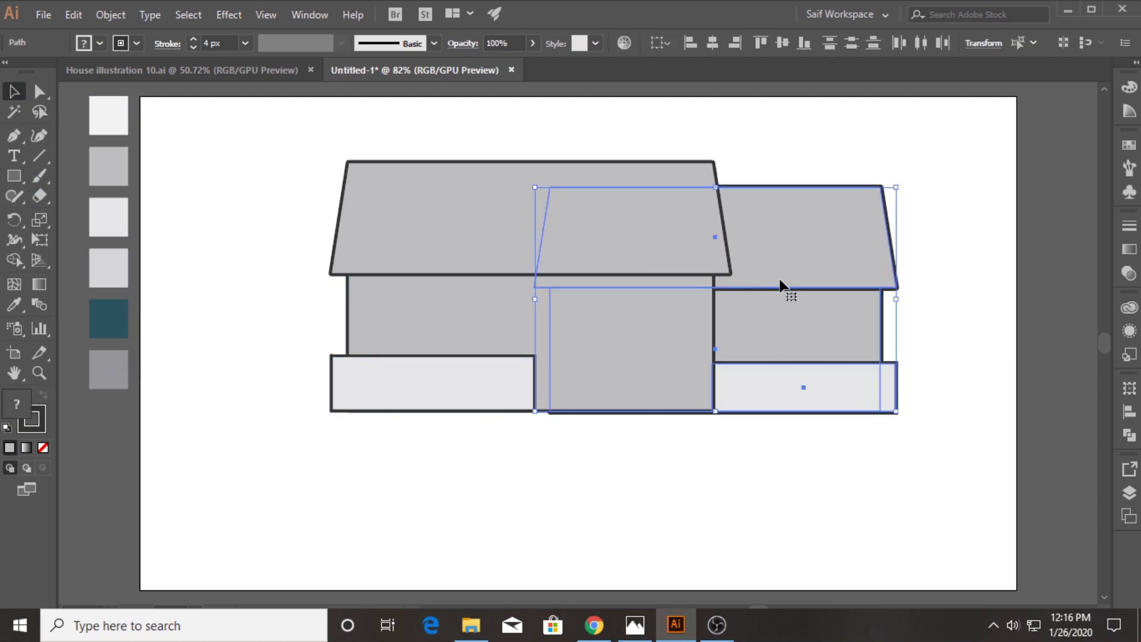
{"action": "left_click_drag", "start_coordinate": [717, 413], "coordinate": [718, 411]}
{"action": "left_click", "coordinate": [263, 340]}
Step: Zoom in and raise the main wall's bottom edge level with the front block's base
{"action": "left_click_drag", "start_coordinate": [476, 429], "coordinate": [524, 419]}
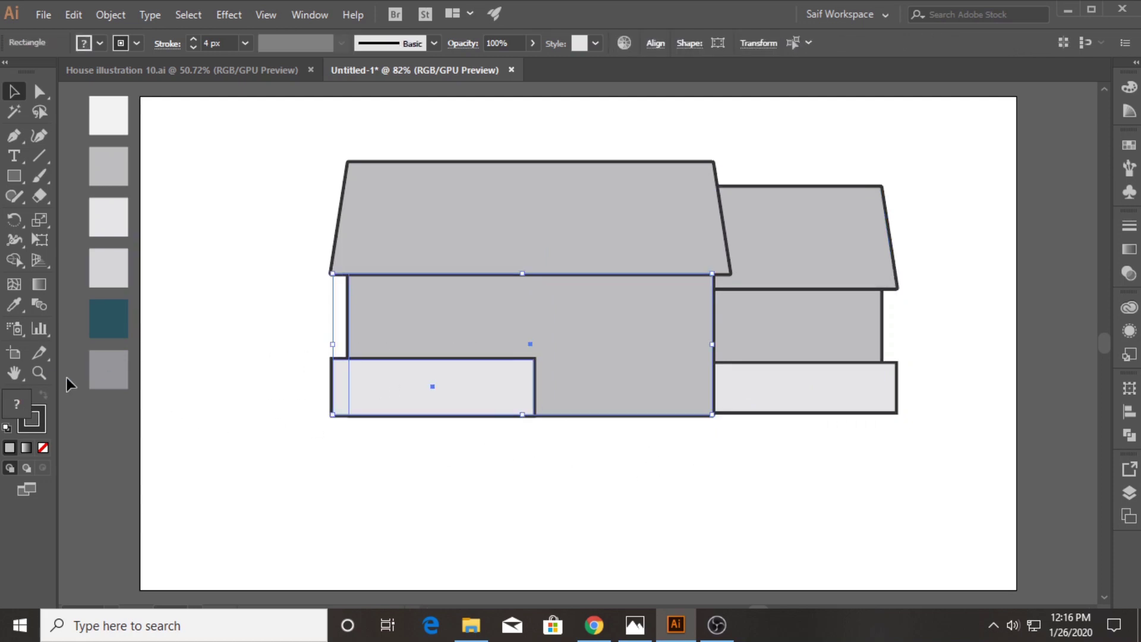
{"action": "left_click", "coordinate": [39, 373]}
{"action": "left_click_drag", "start_coordinate": [587, 381], "coordinate": [798, 356]}
{"action": "left_click", "coordinate": [23, 95]}
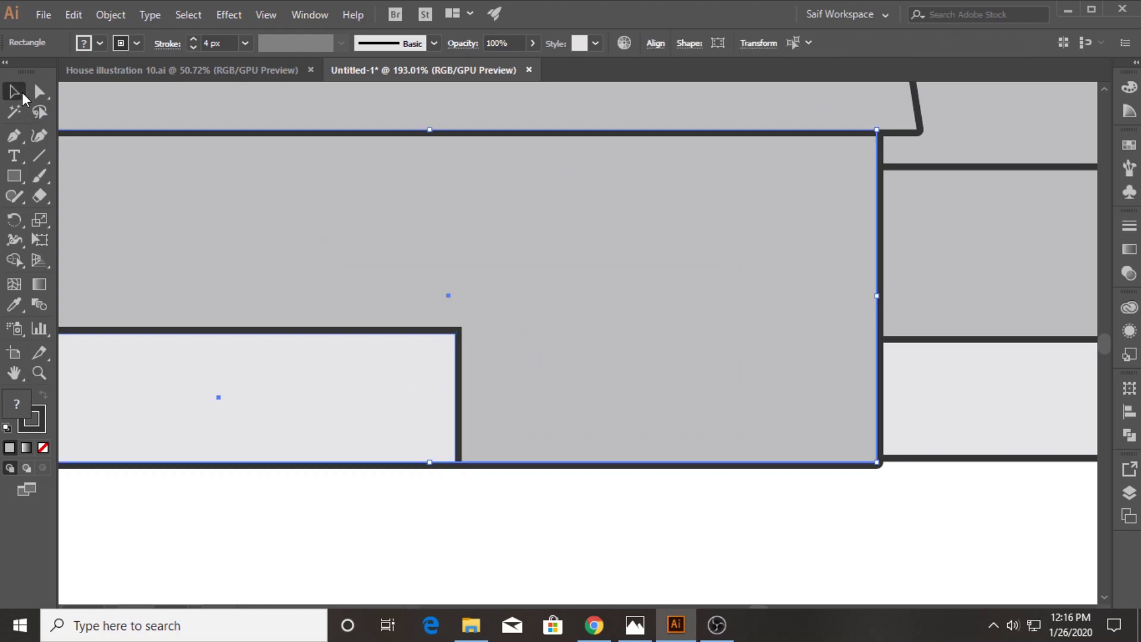
{"action": "left_click_drag", "start_coordinate": [434, 463], "coordinate": [435, 458]}
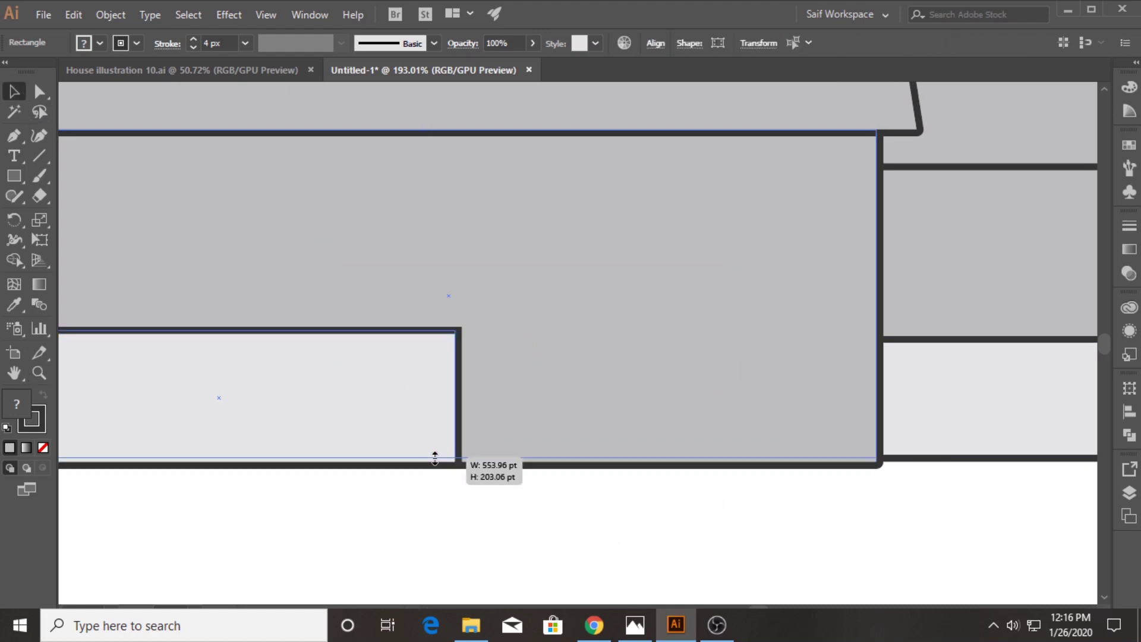
{"action": "left_click", "coordinate": [441, 493]}
{"action": "left_click", "coordinate": [14, 176]}
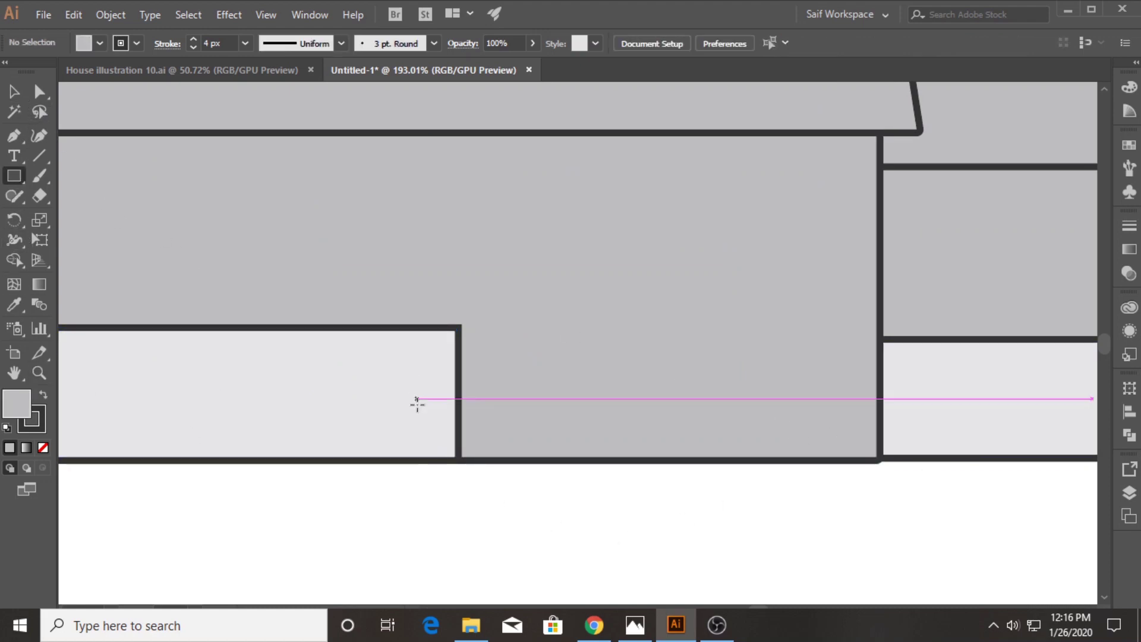
Step: Draw a door rectangle on the main wall and fill it with the dark grey swatch
{"action": "left_click_drag", "start_coordinate": [491, 457], "coordinate": [636, 222]}
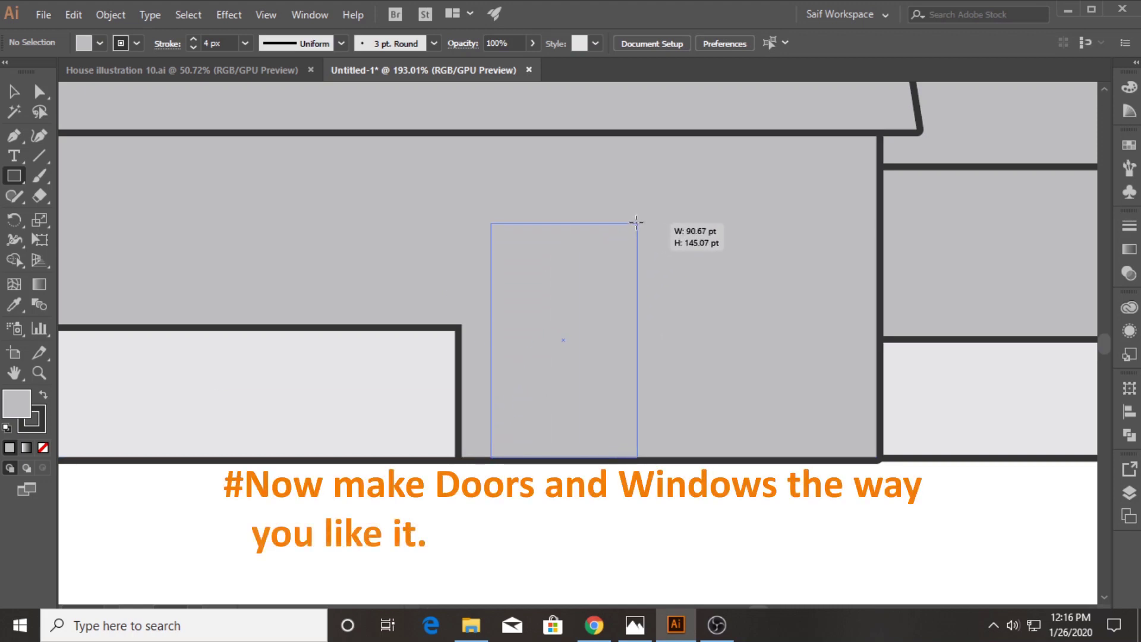
{"action": "left_click_drag", "start_coordinate": [636, 222], "coordinate": [636, 223]}
{"action": "left_click", "coordinate": [39, 373]}
{"action": "left_click", "coordinate": [219, 263], "text": "alt"}
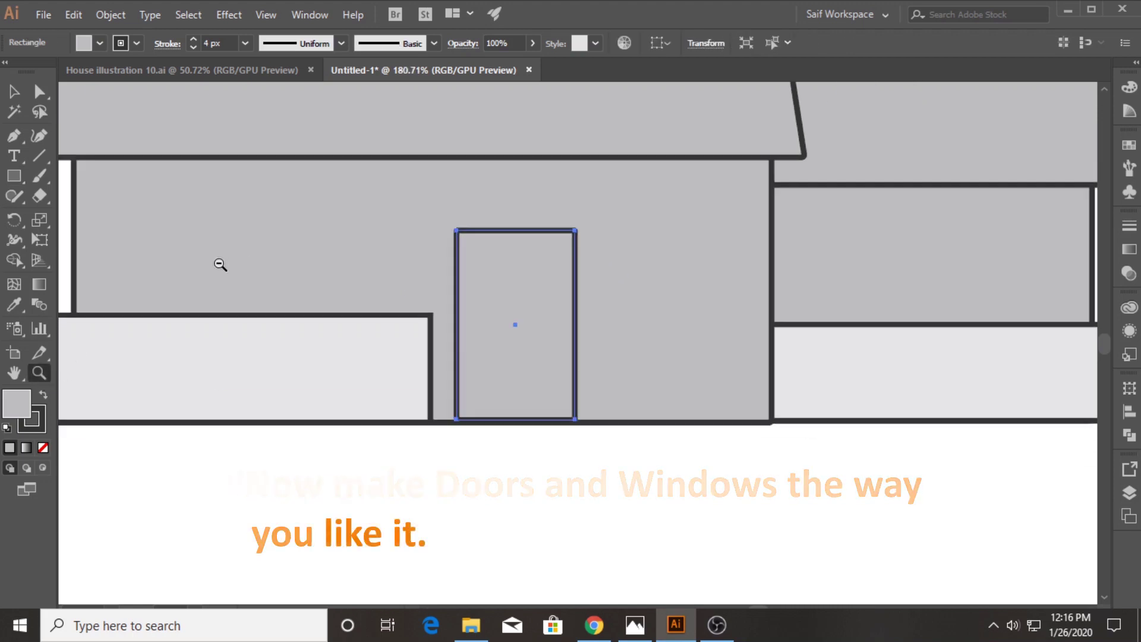
{"action": "left_click", "coordinate": [268, 276], "text": "alt"}
{"action": "key", "text": "i"}
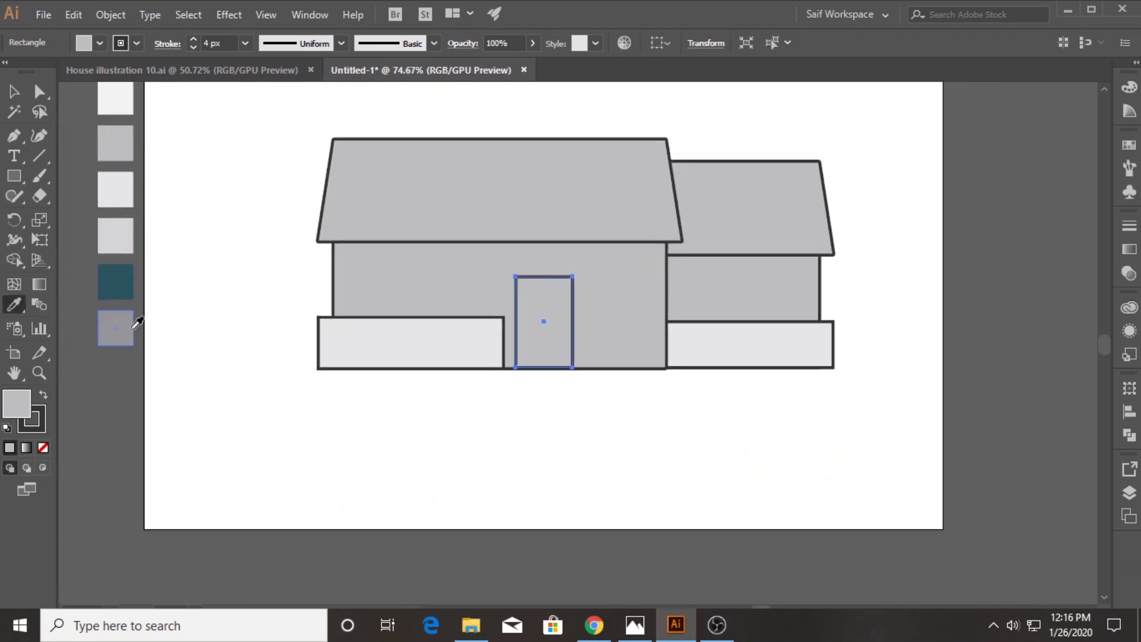
{"action": "left_click", "coordinate": [133, 328]}
Step: Give the door a 4 px stroke aligned to the outside
{"action": "left_click", "coordinate": [20, 101]}
{"action": "left_click", "coordinate": [245, 43]}
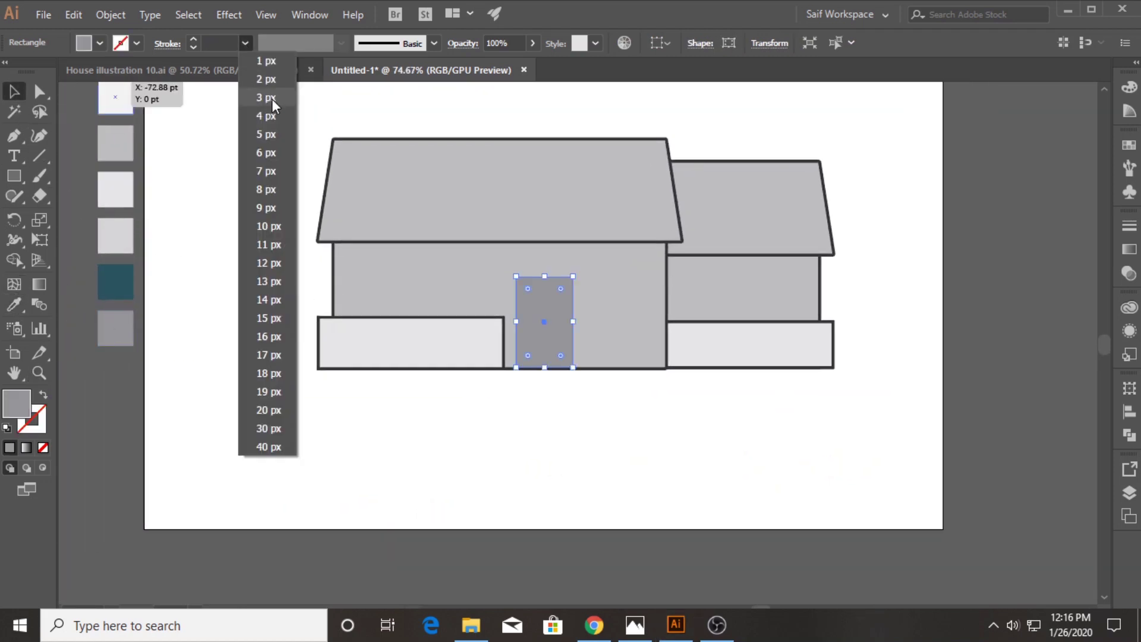
{"action": "left_click", "coordinate": [261, 107]}
{"action": "left_click", "coordinate": [168, 44]}
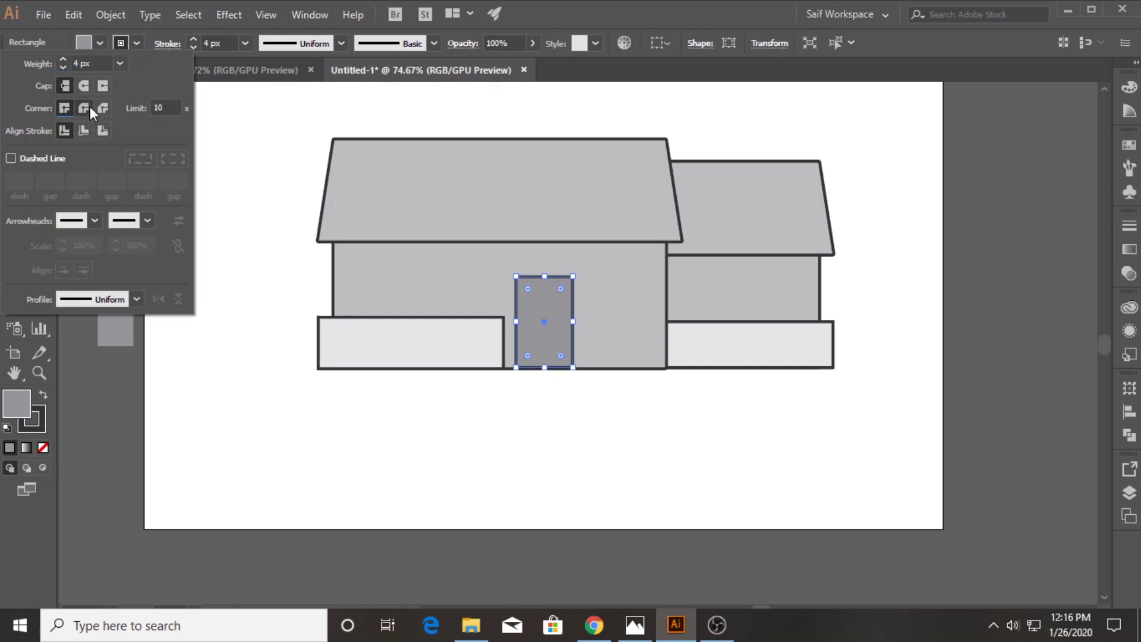
{"action": "left_click", "coordinate": [105, 133]}
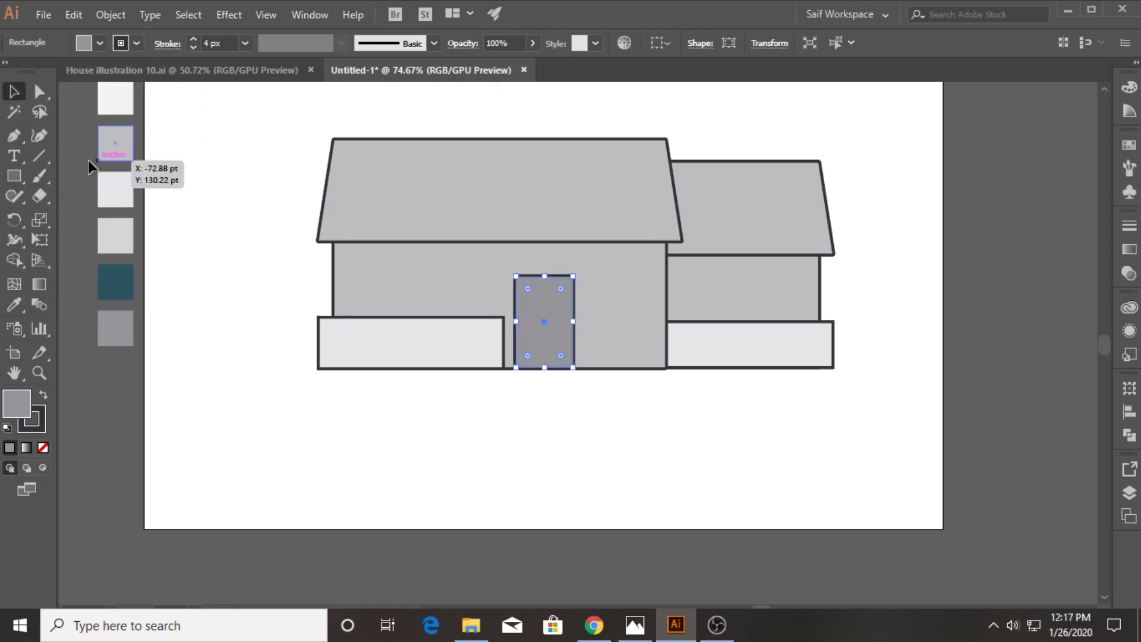
{"action": "left_click", "coordinate": [14, 176]}
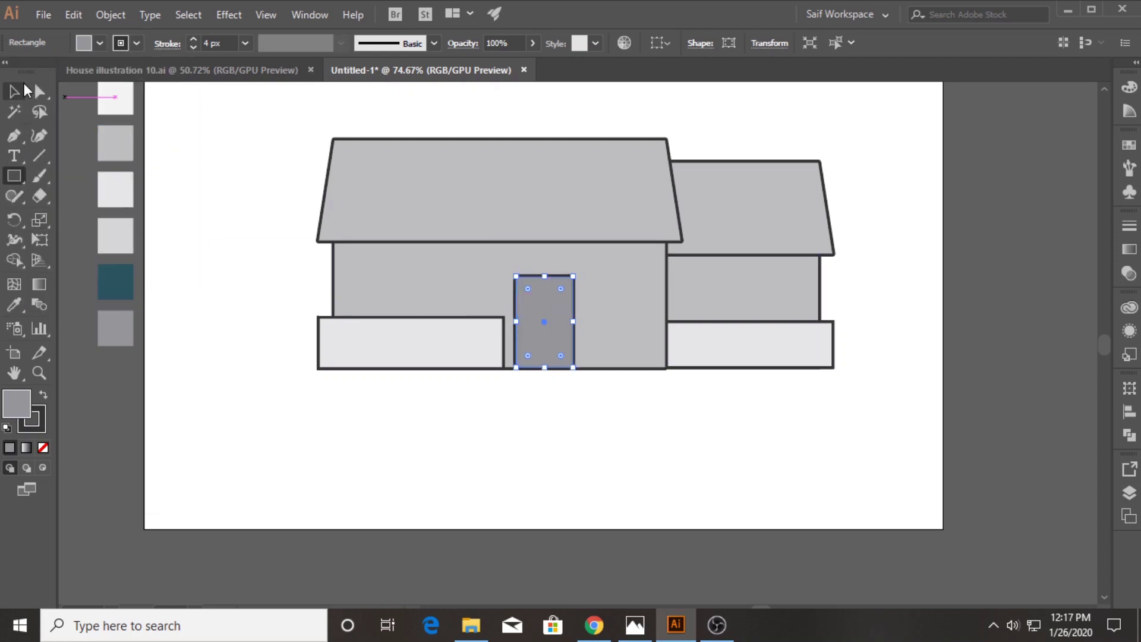
{"action": "left_click", "coordinate": [13, 91]}
{"action": "left_click", "coordinate": [377, 415]}
{"action": "left_click", "coordinate": [537, 320]}
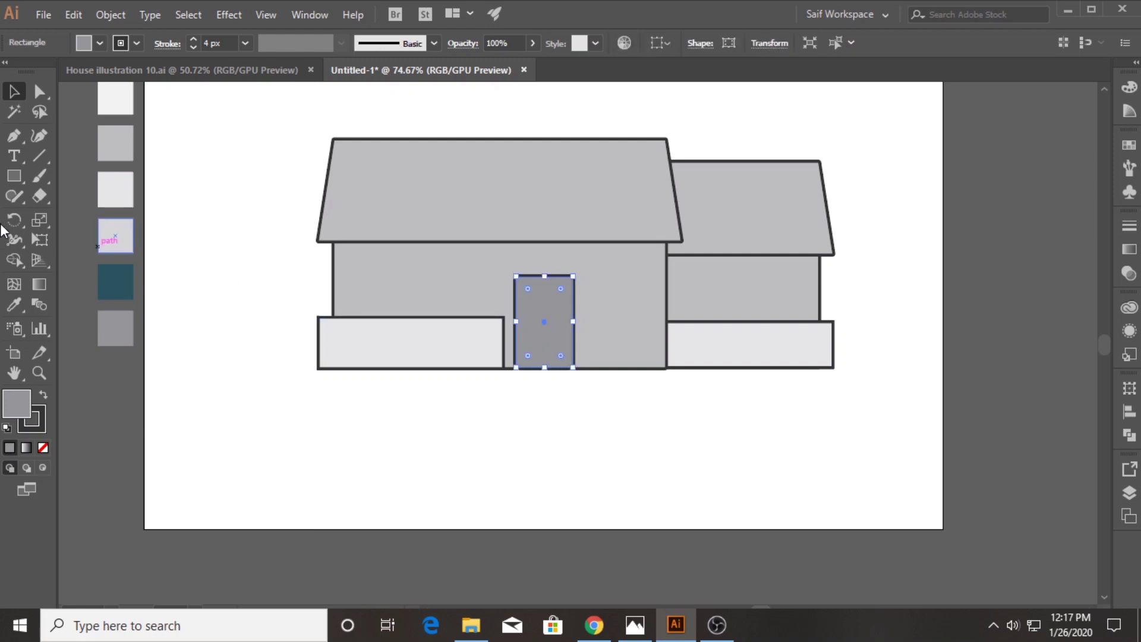
{"action": "left_click", "coordinate": [98, 232]}
Step: Draw a smaller rectangle inside the door with the front block's light grey fill
{"action": "key", "text": "m"}
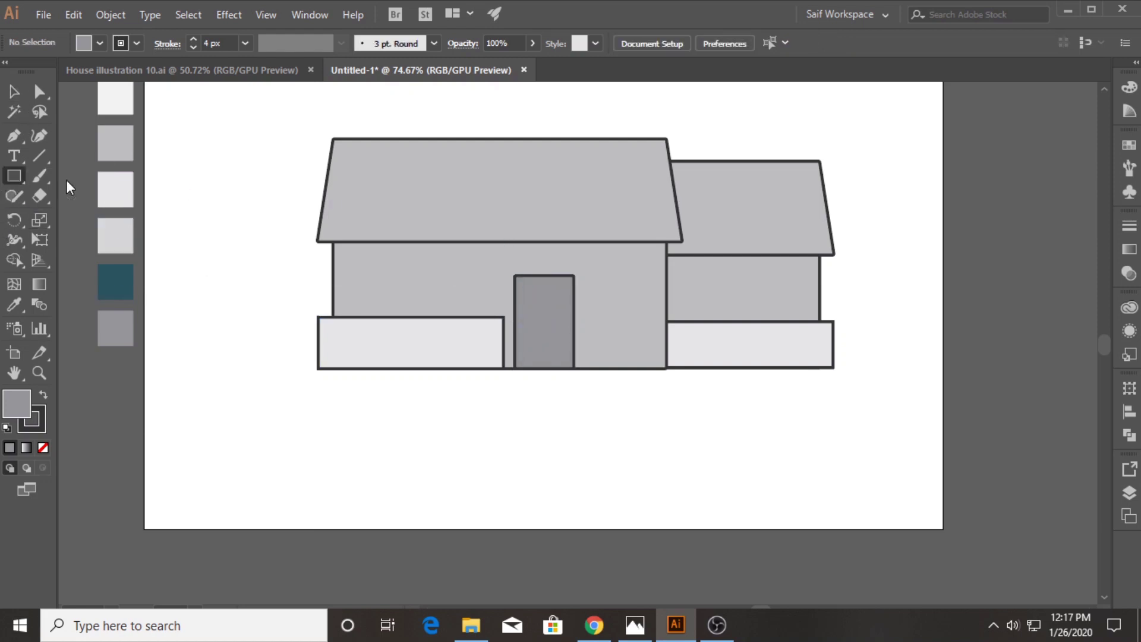
{"action": "left_click_drag", "start_coordinate": [527, 285], "coordinate": [562, 350]}
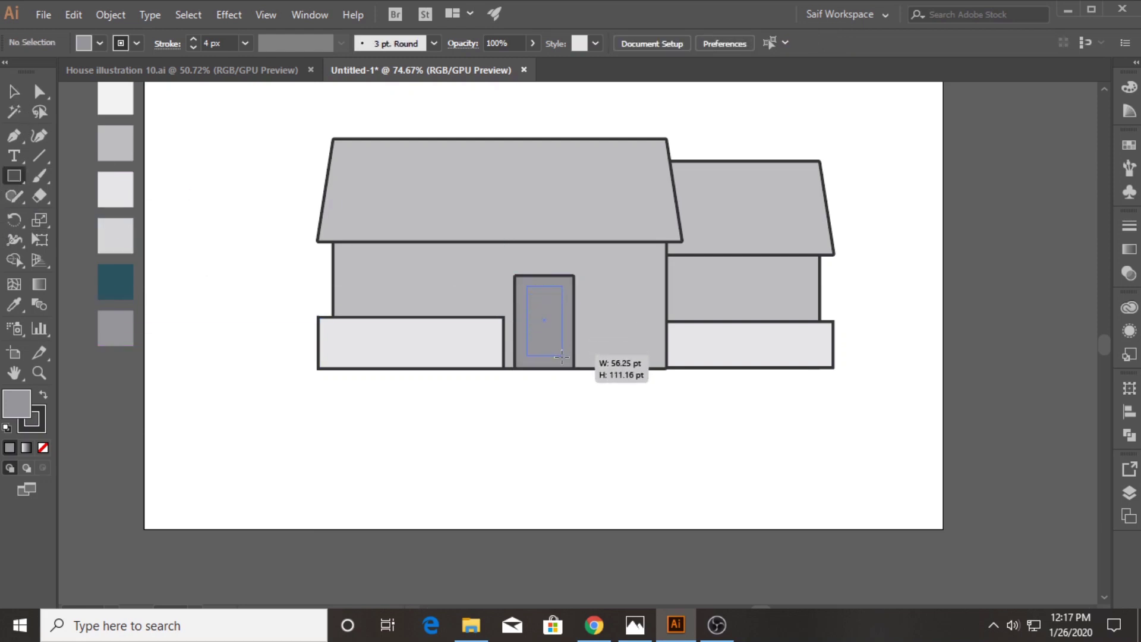
{"action": "left_click", "coordinate": [14, 305]}
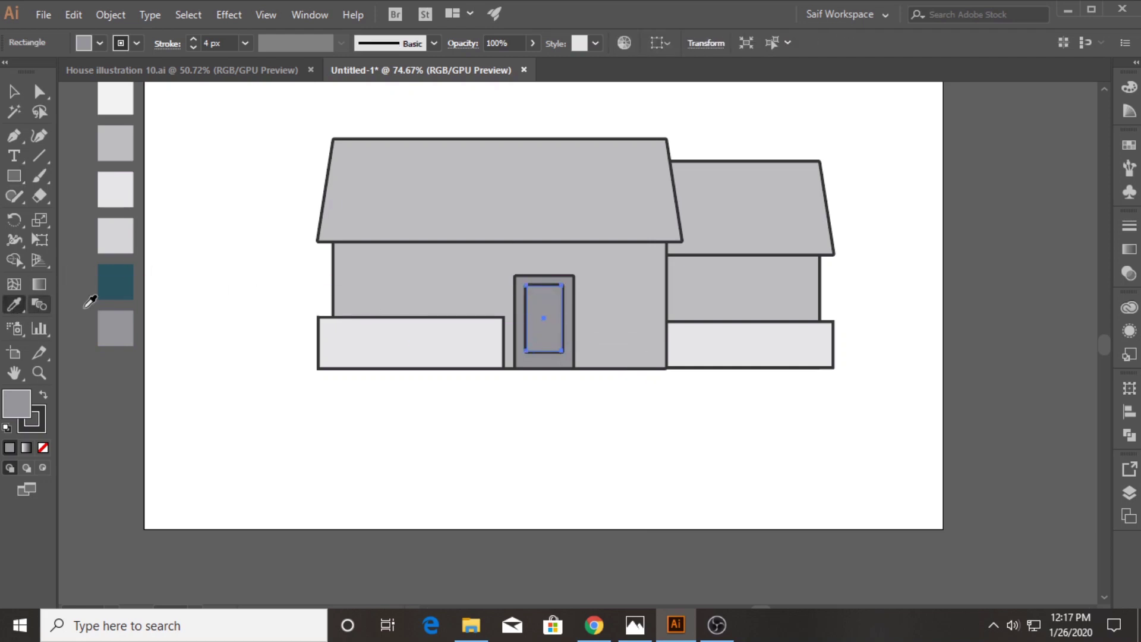
{"action": "left_click", "coordinate": [424, 338]}
{"action": "left_click", "coordinate": [14, 91]}
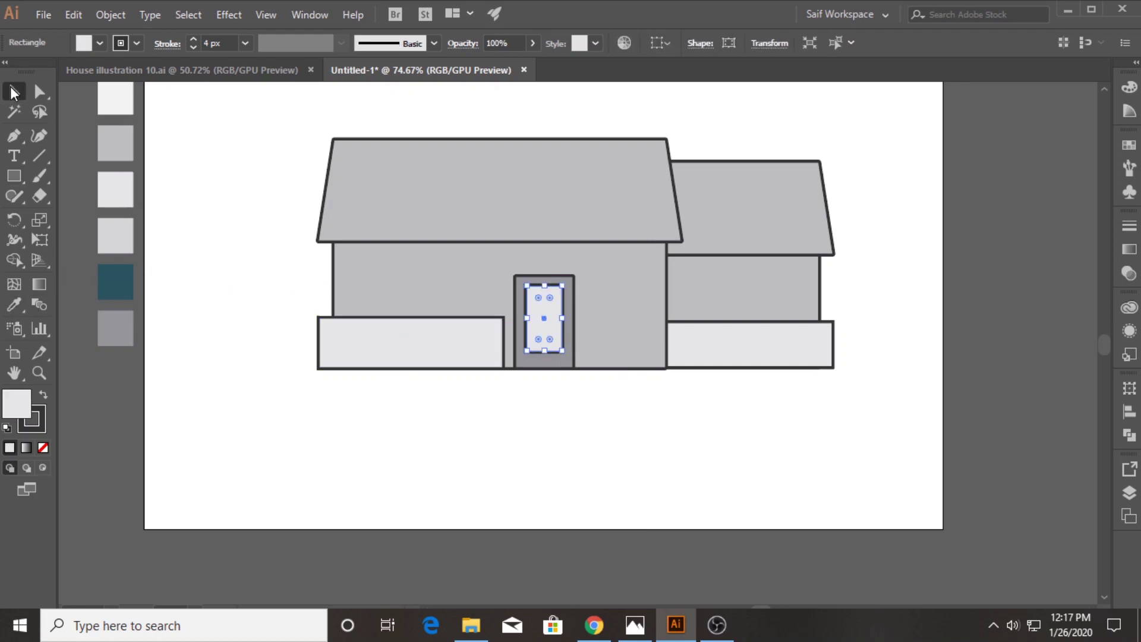
{"action": "left_click", "coordinate": [506, 355]}
Step: Select the panel and door together and centre them horizontally
{"action": "left_click", "coordinate": [557, 347]}
{"action": "left_click", "coordinate": [554, 362], "text": "shift"}
{"action": "left_click", "coordinate": [655, 44]}
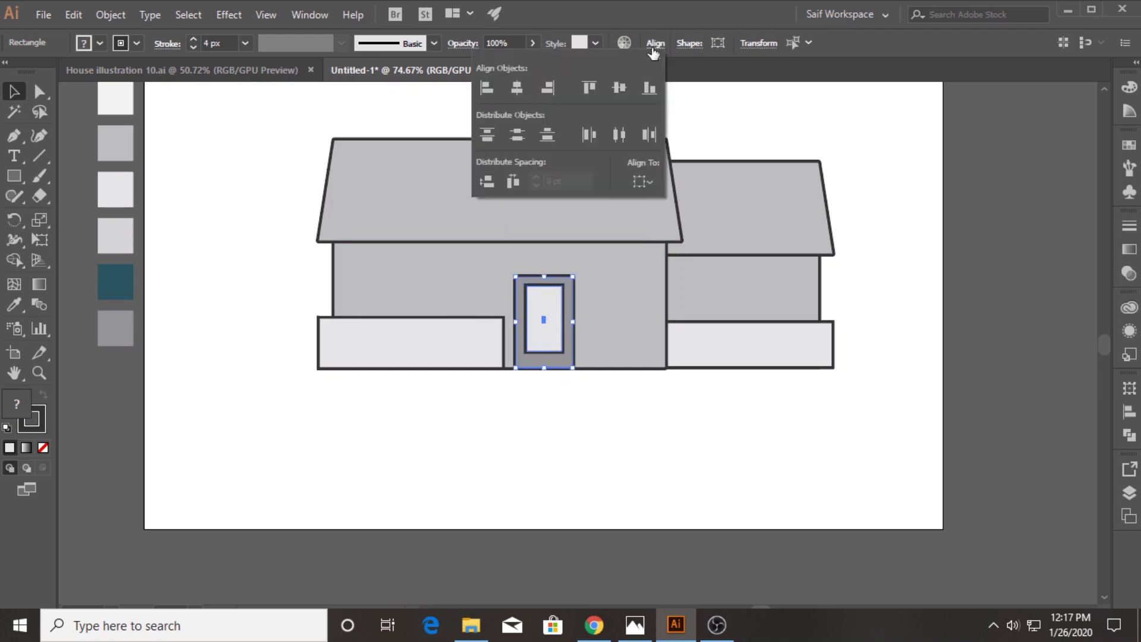
{"action": "left_click", "coordinate": [247, 256]}
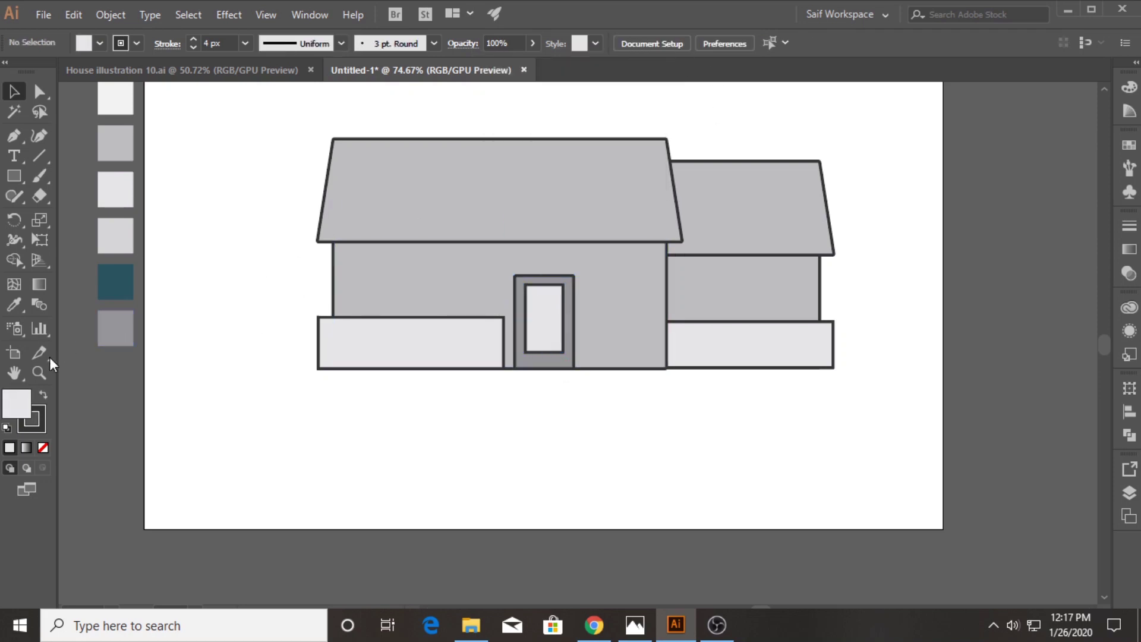
{"action": "left_click_drag", "start_coordinate": [460, 341], "coordinate": [541, 324]}
{"action": "left_click_drag", "start_coordinate": [333, 241], "coordinate": [283, 244]}
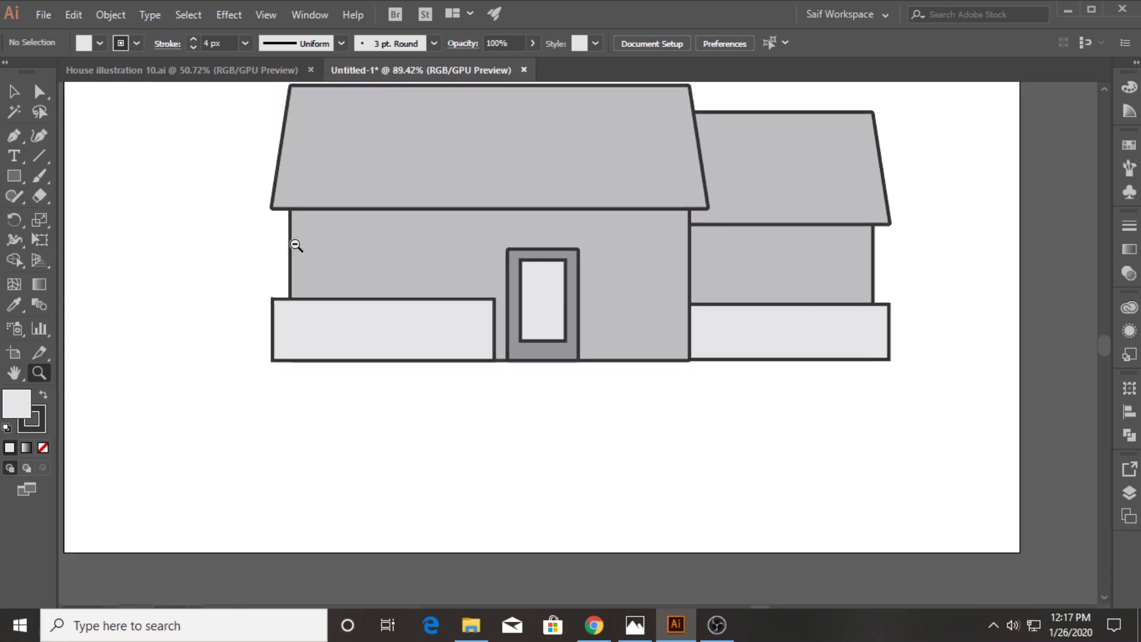
{"action": "left_click_drag", "start_coordinate": [219, 199], "coordinate": [273, 259]}
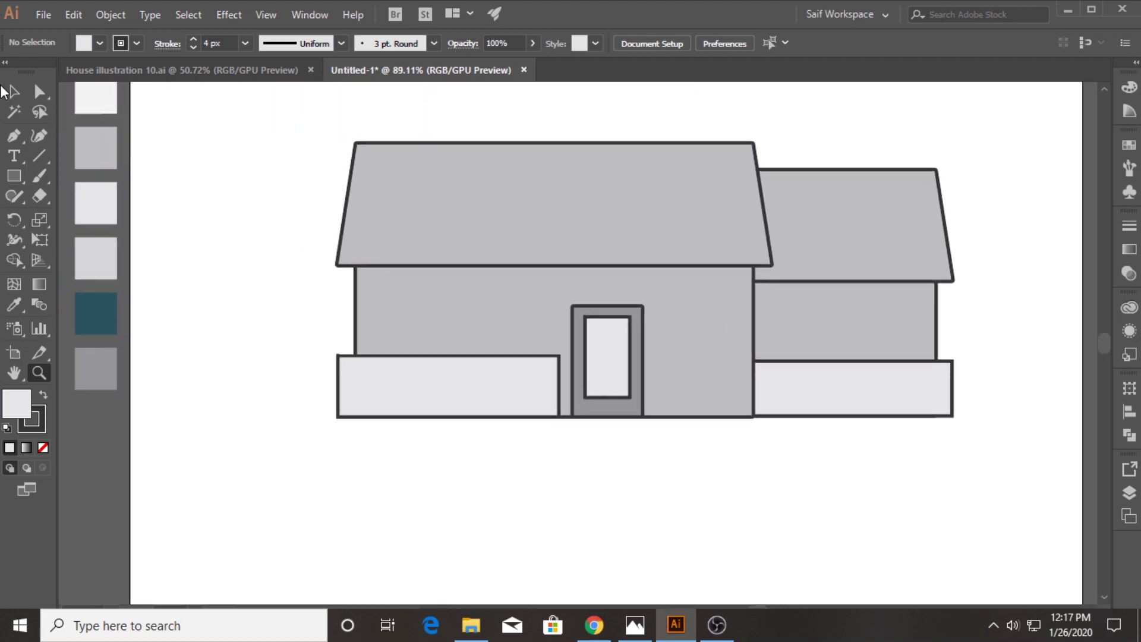
{"action": "left_click", "coordinate": [12, 91]}
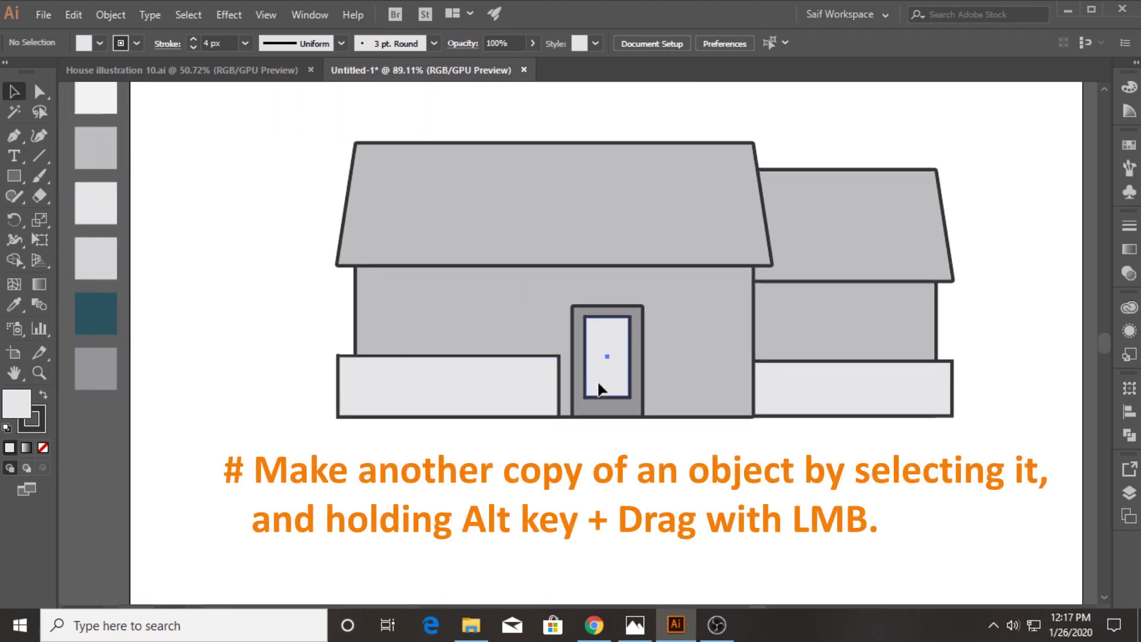
Step: Alt-drag a copy of the door's light panel onto the left wall and reshape it wider and shorter
{"action": "mouse_move", "coordinate": [600, 389]}
{"action": "left_mouse_down"}
{"action": "mouse_move", "coordinate": [399, 339]}
{"action": "mouse_move", "coordinate": [446, 313]}
{"action": "left_mouse_up"}
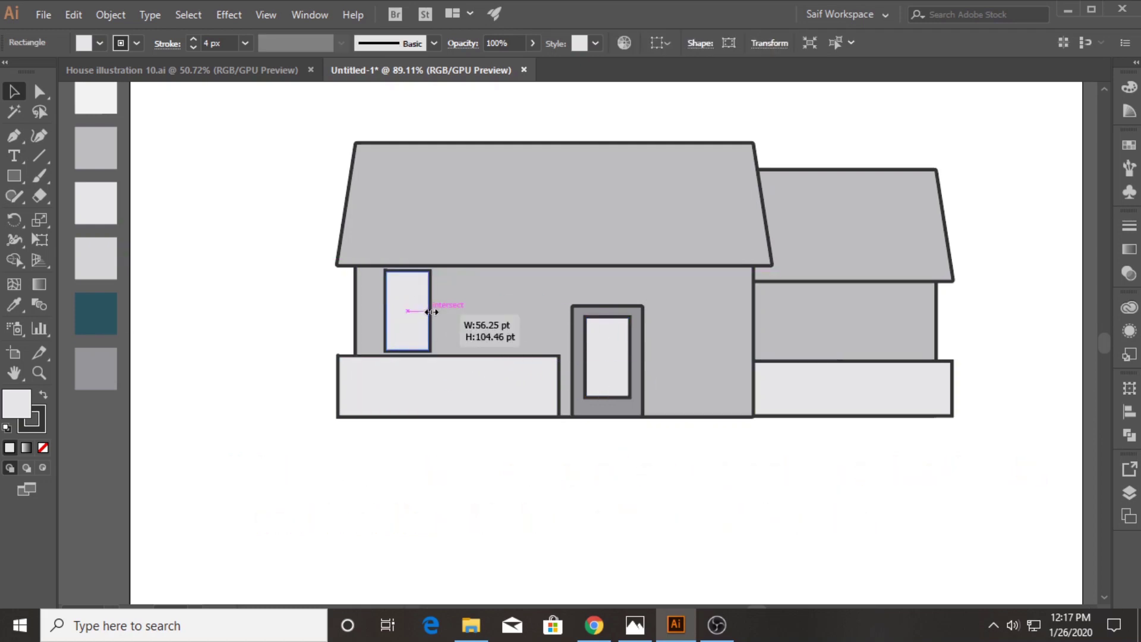
{"action": "left_click_drag", "start_coordinate": [411, 349], "coordinate": [415, 334]}
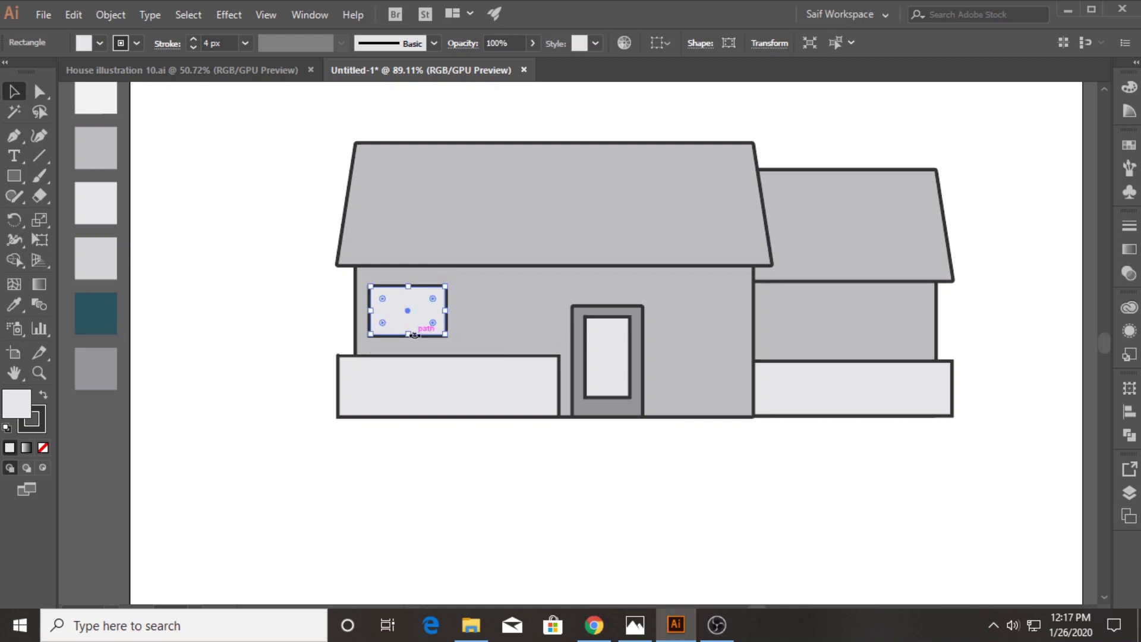
{"action": "left_click_drag", "start_coordinate": [410, 283], "coordinate": [410, 277]}
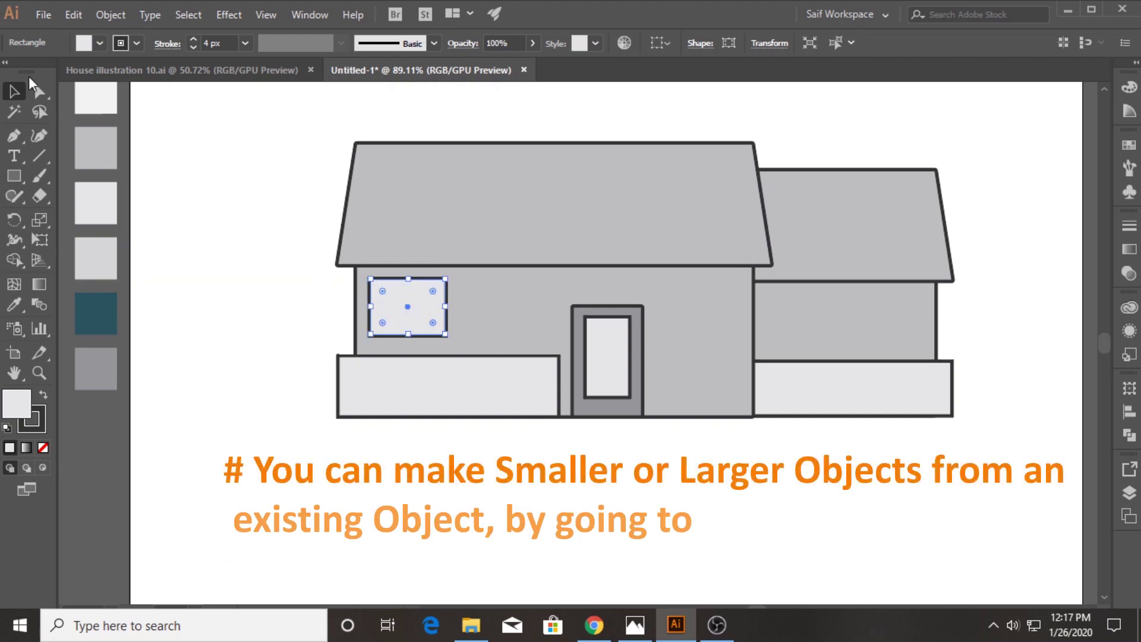
Step: Create an inner window pane with Offset Path set to -10 pt
{"action": "left_click", "coordinate": [110, 15]}
{"action": "left_click", "coordinate": [425, 432]}
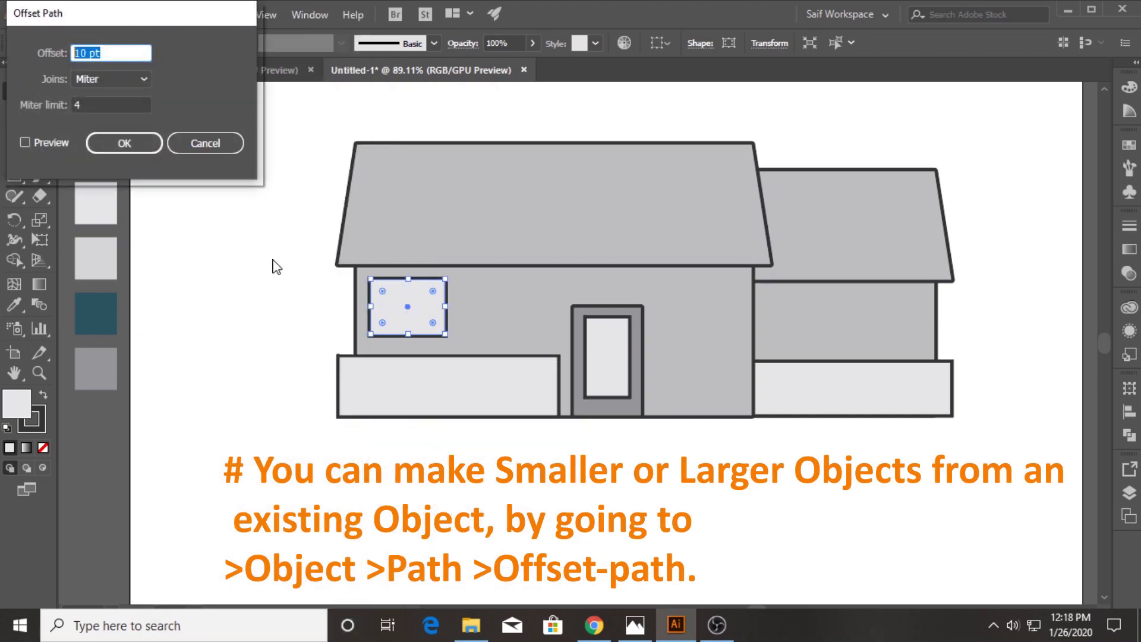
{"action": "type", "text": "-5"}
{"action": "left_click", "coordinate": [57, 142]}
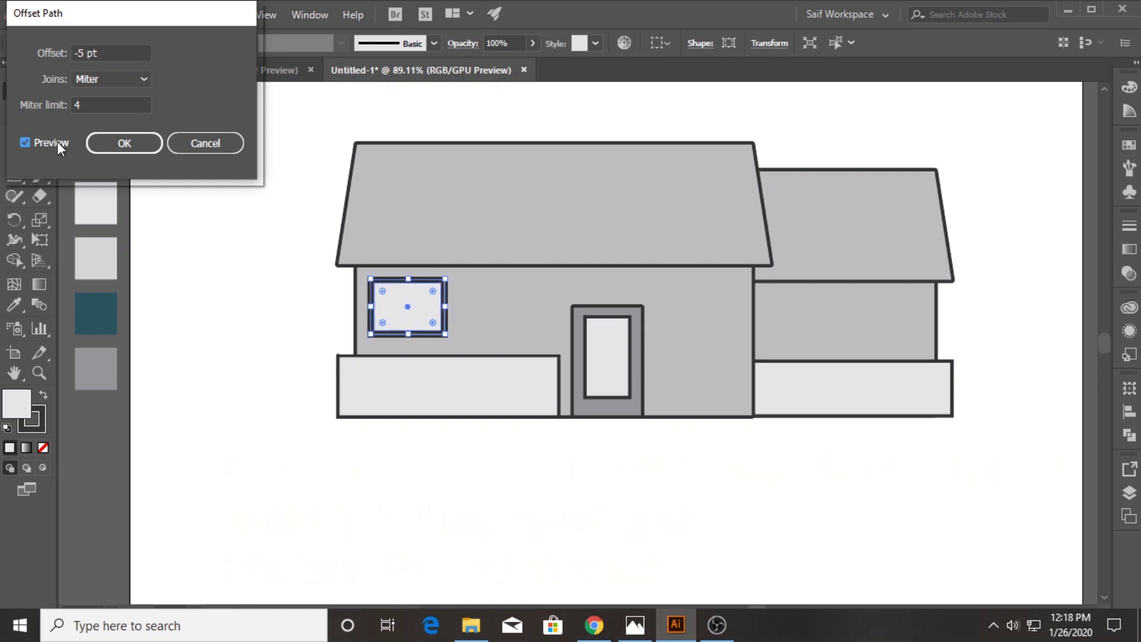
{"action": "left_click", "coordinate": [44, 53]}
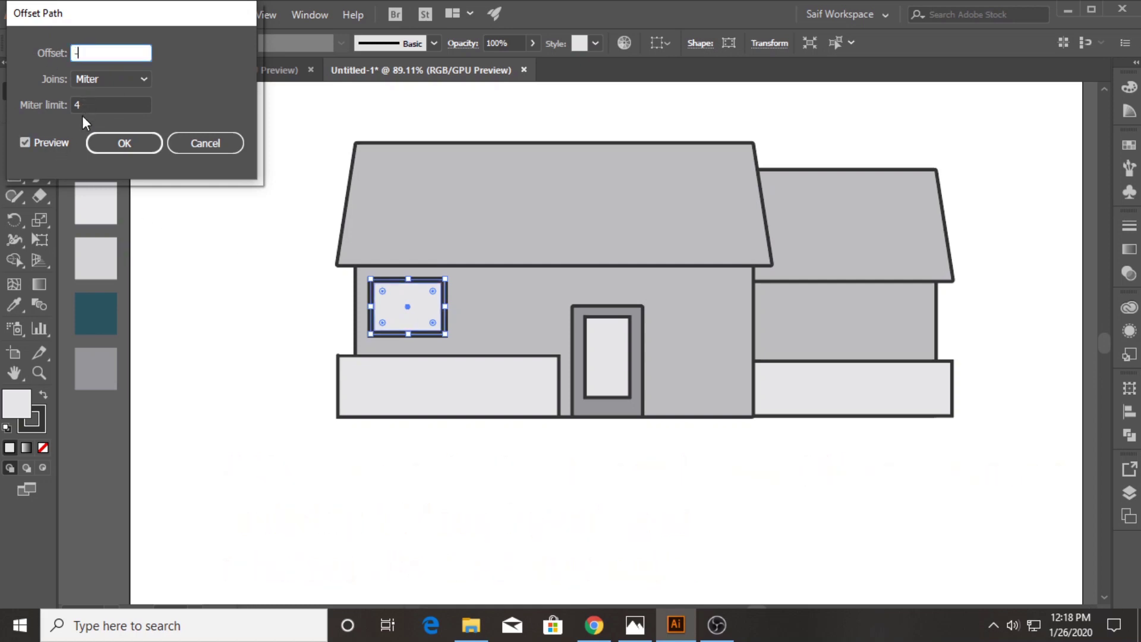
{"action": "type", "text": "10"}
{"action": "double_click", "coordinate": [56, 145]}
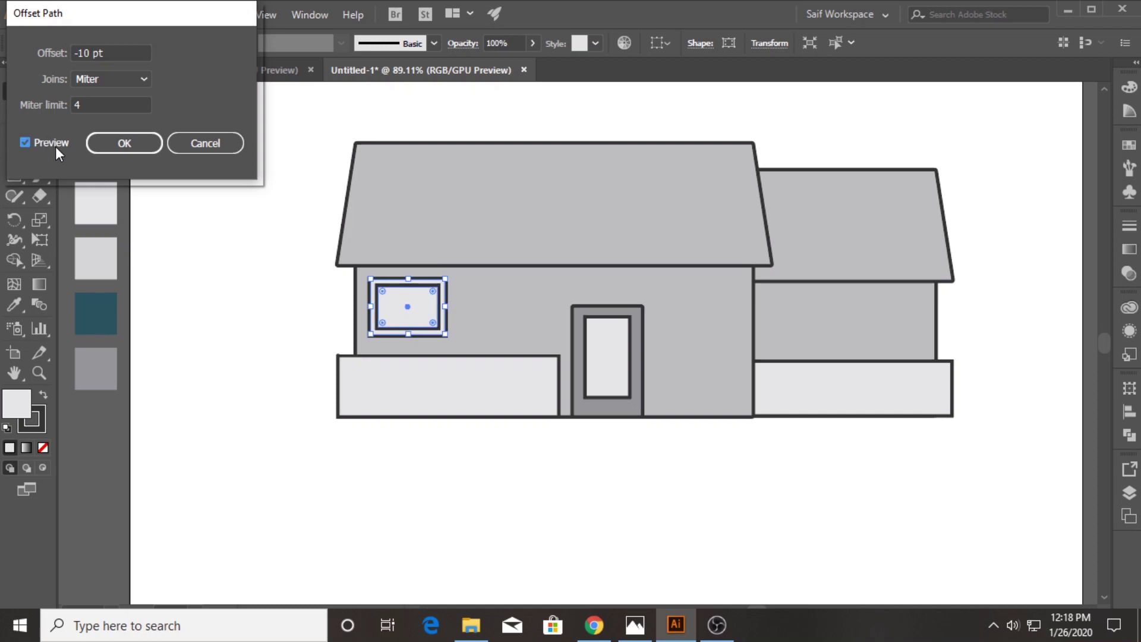
{"action": "left_click", "coordinate": [122, 146]}
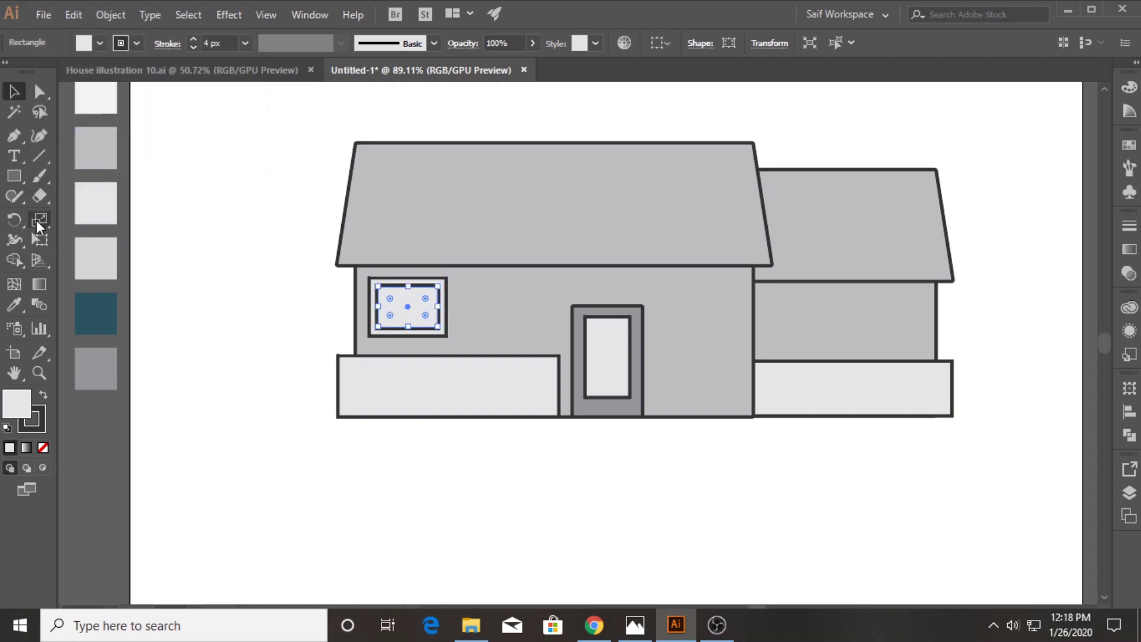
Step: Fill the inner pane with the grey swatch and give it a 3 px outline
{"action": "left_click", "coordinate": [19, 311]}
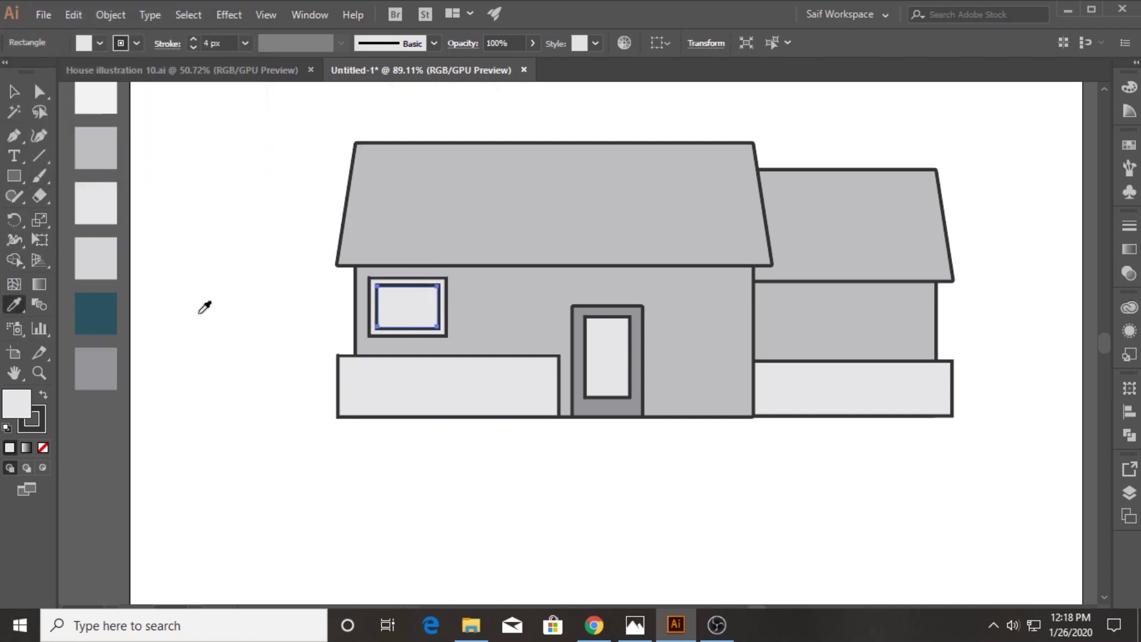
{"action": "scroll", "coordinate": [204, 306], "scroll_direction": "up", "scroll_amount": 1}
{"action": "left_click", "coordinate": [86, 183]}
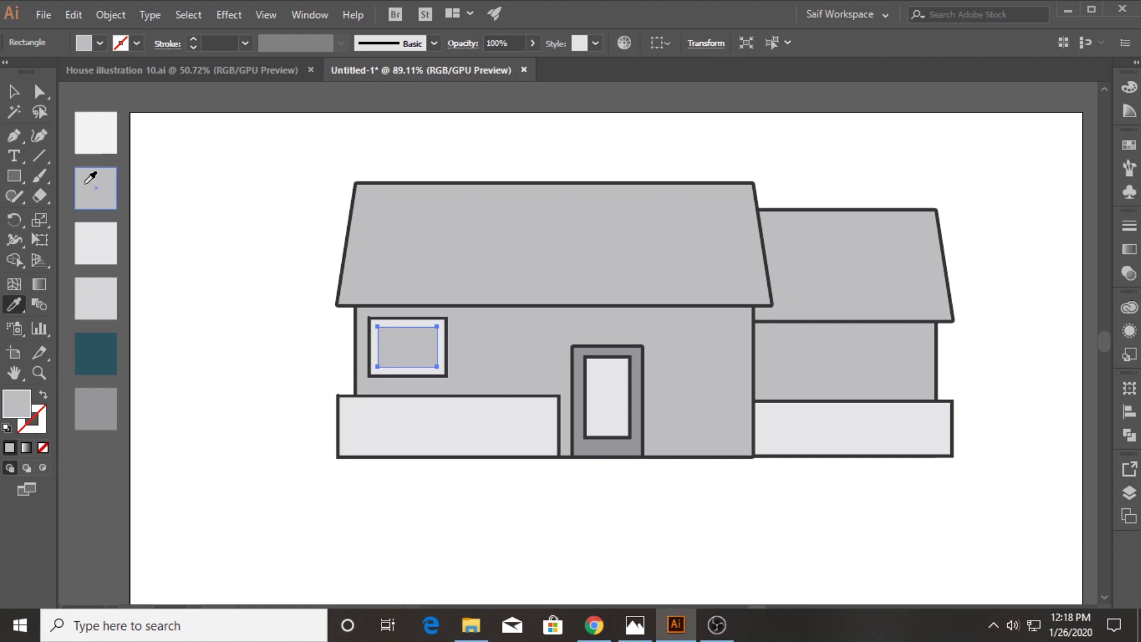
{"action": "left_click", "coordinate": [245, 43]}
{"action": "left_click", "coordinate": [270, 93]}
{"action": "left_click", "coordinate": [149, 44]}
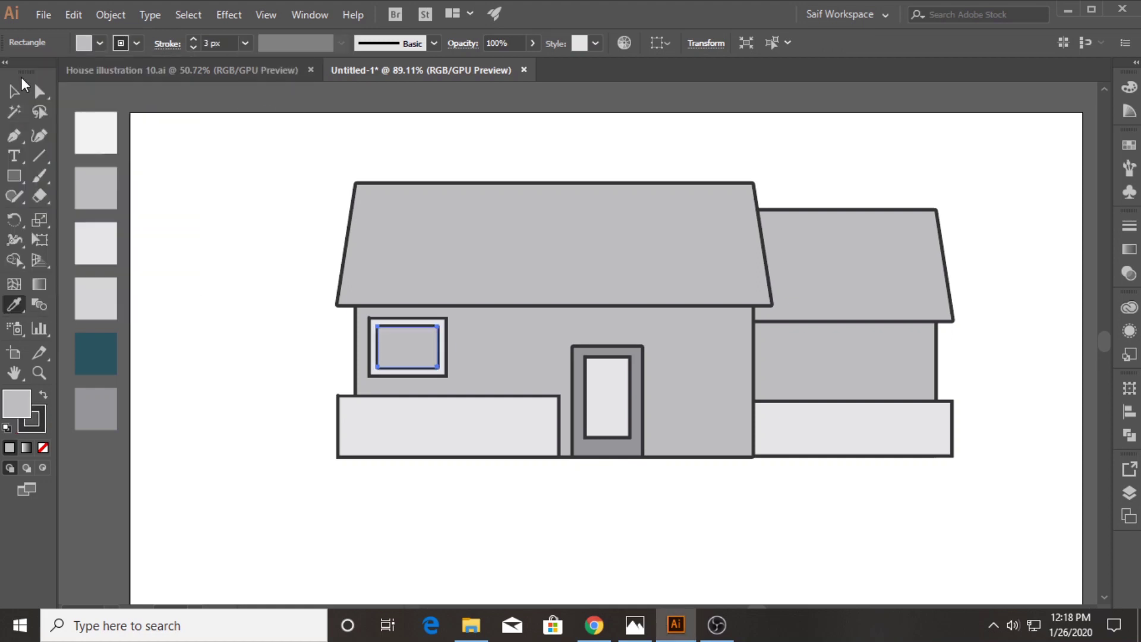
{"action": "key", "text": "v"}
{"action": "left_click", "coordinate": [444, 374]}
{"action": "left_click", "coordinate": [167, 44]}
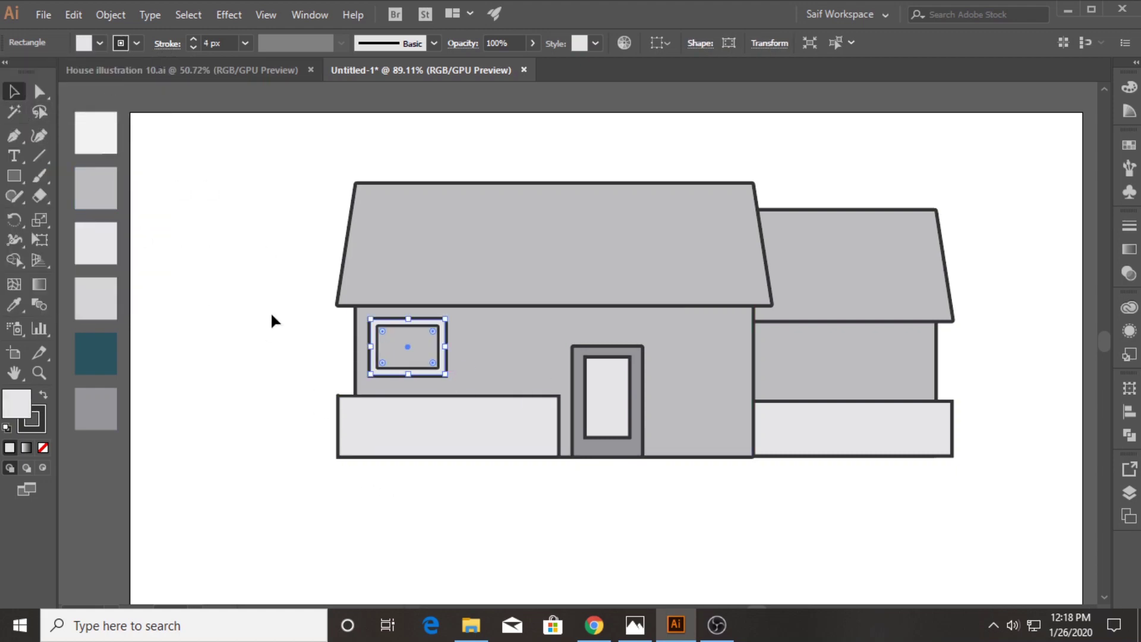
{"action": "left_click", "coordinate": [39, 372]}
Step: Draw a narrow vertical rectangle inside the window pane and fill it with darker grey
{"action": "left_click_drag", "start_coordinate": [390, 356], "coordinate": [596, 356]}
{"action": "left_click", "coordinate": [15, 92]}
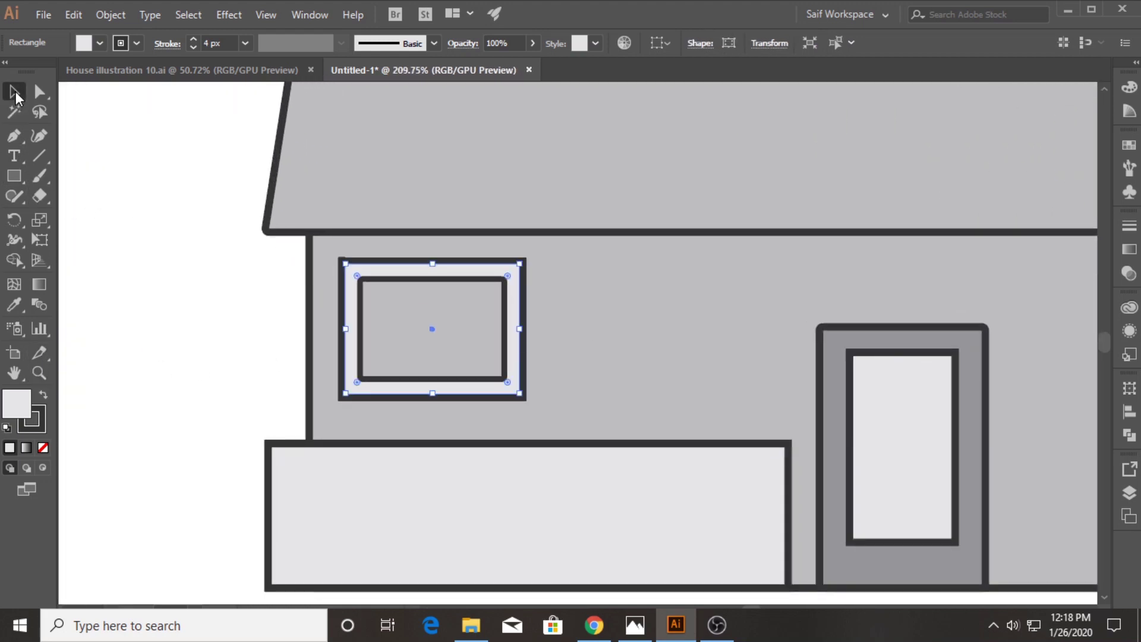
{"action": "left_click", "coordinate": [127, 206]}
{"action": "left_click", "coordinate": [14, 175]}
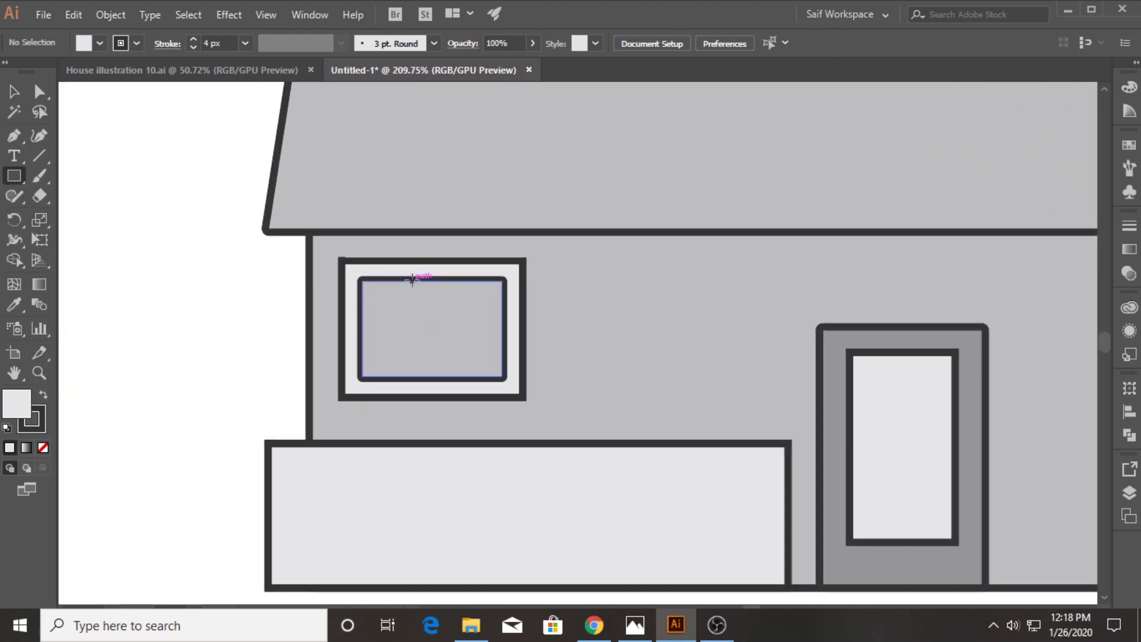
{"action": "left_click_drag", "start_coordinate": [412, 280], "coordinate": [448, 375]}
{"action": "left_click", "coordinate": [39, 373]}
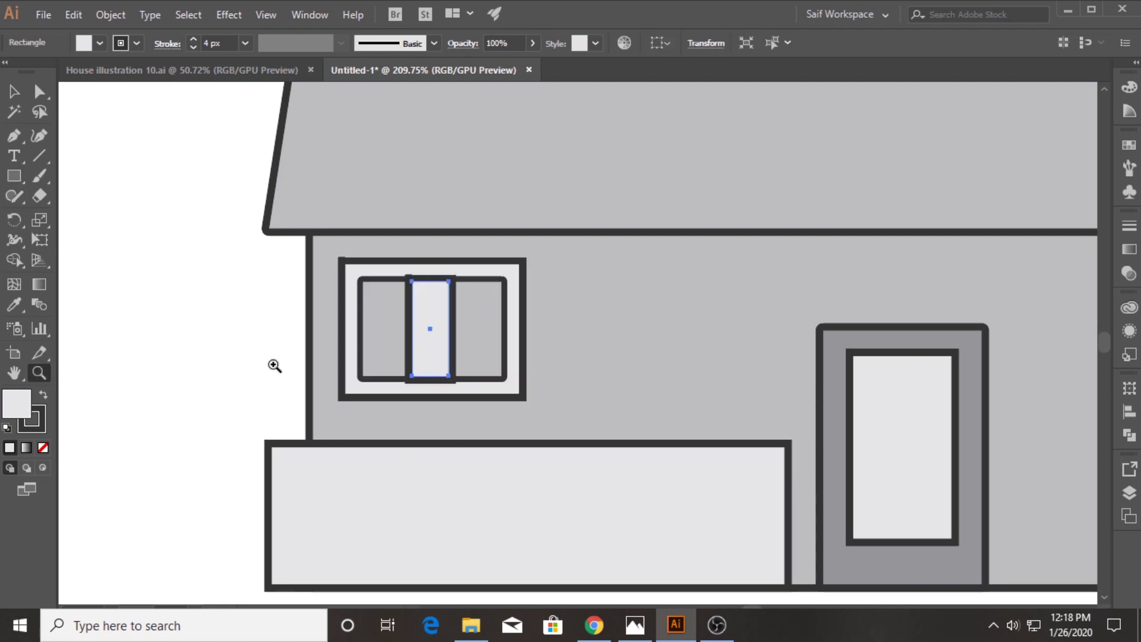
{"action": "key", "text": "ctrl+0"}
{"action": "left_click", "coordinate": [14, 304]}
{"action": "left_click", "coordinate": [136, 374]}
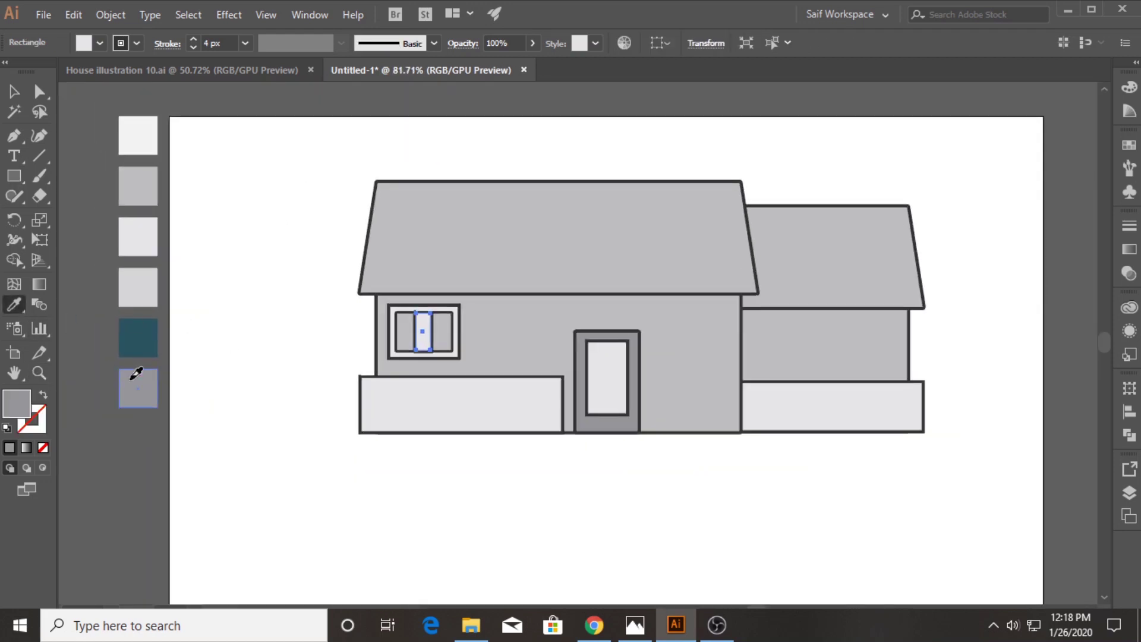
Step: Centre the strip, pane and window frame horizontally with Horizontal Align Center
{"action": "left_click", "coordinate": [14, 91]}
{"action": "left_click", "coordinate": [227, 219]}
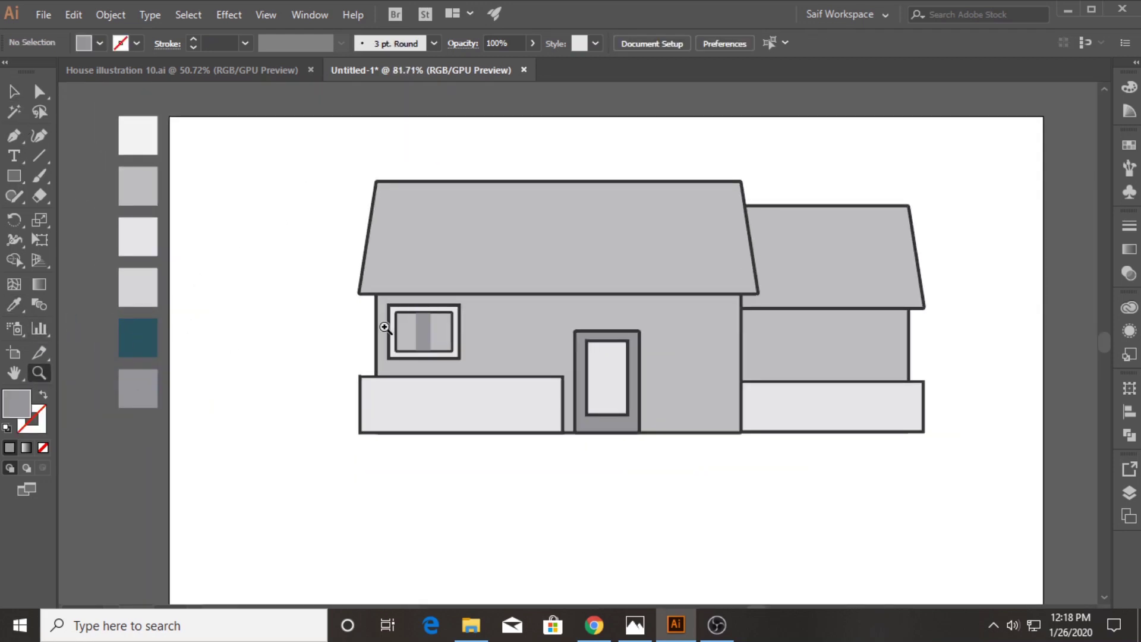
{"action": "left_click_drag", "start_coordinate": [385, 327], "coordinate": [680, 307]}
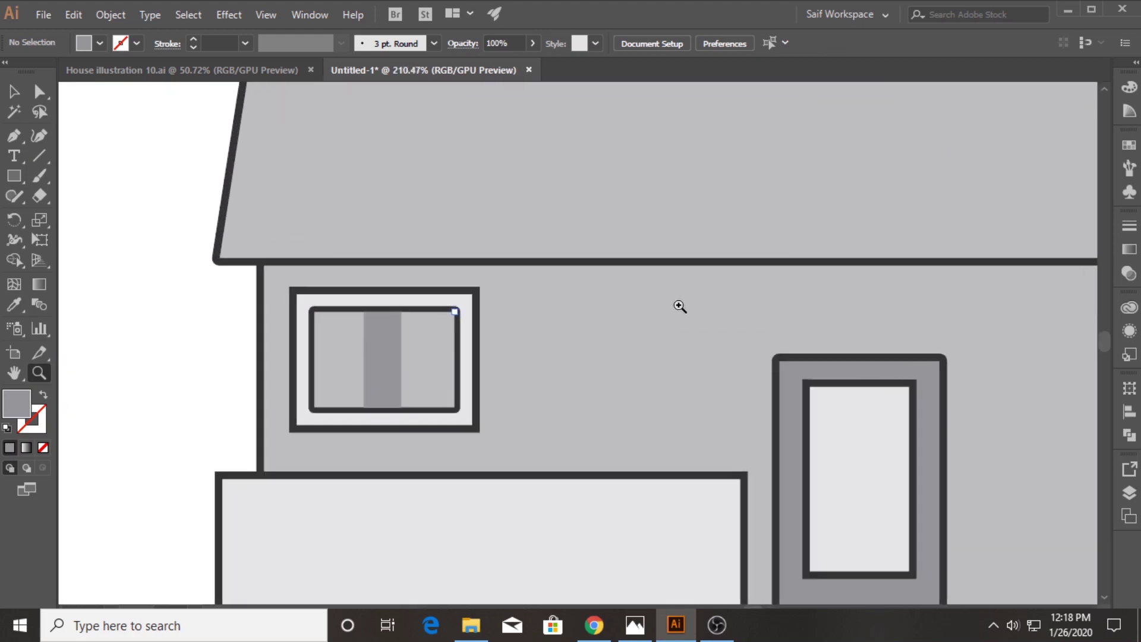
{"action": "left_click", "coordinate": [378, 341]}
{"action": "left_click", "coordinate": [458, 350], "text": "shift"}
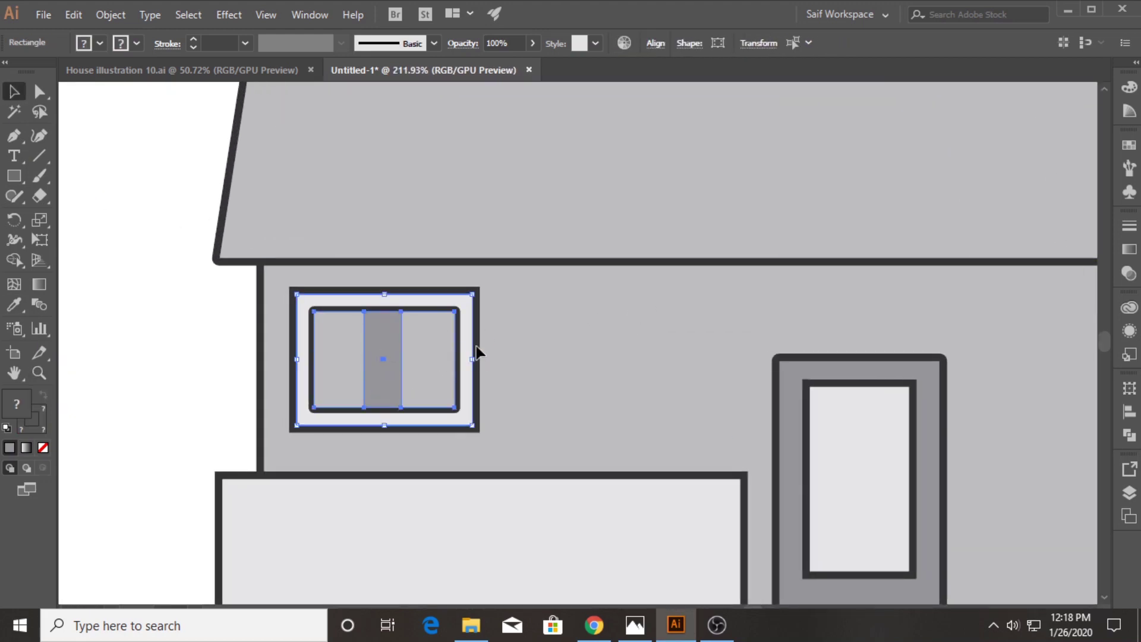
{"action": "left_click", "coordinate": [654, 44]}
{"action": "left_click", "coordinate": [518, 88]}
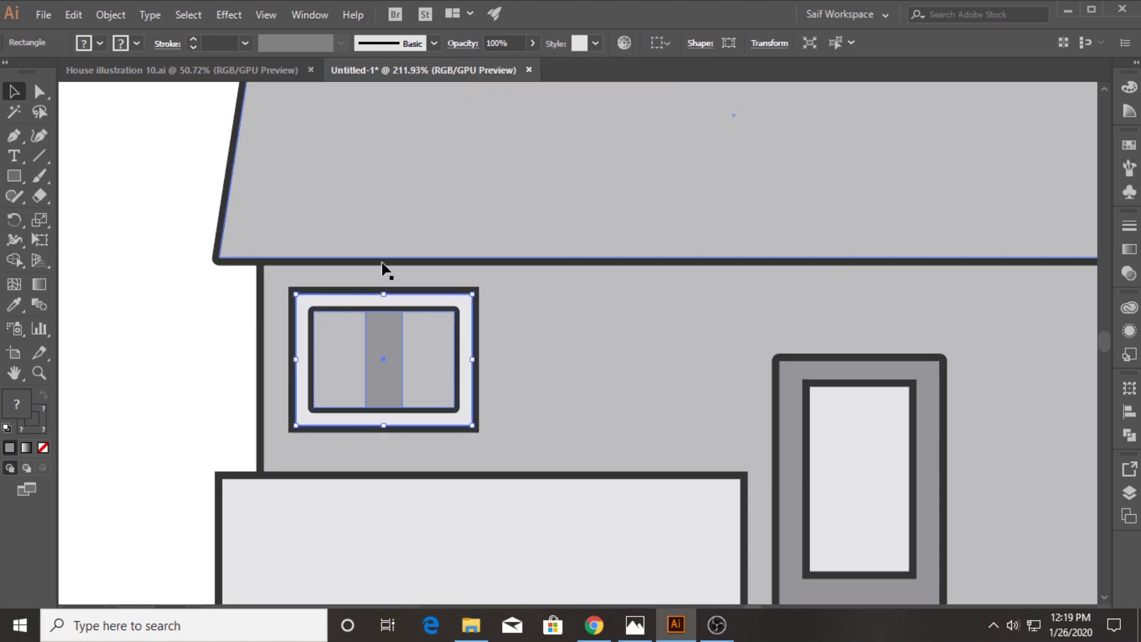
Step: Duplicate the window for a second one left of the door, shifting both slightly right
{"action": "left_click_drag", "start_coordinate": [388, 348], "coordinate": [632, 351]}
{"action": "left_click", "coordinate": [413, 356], "text": "shift"}
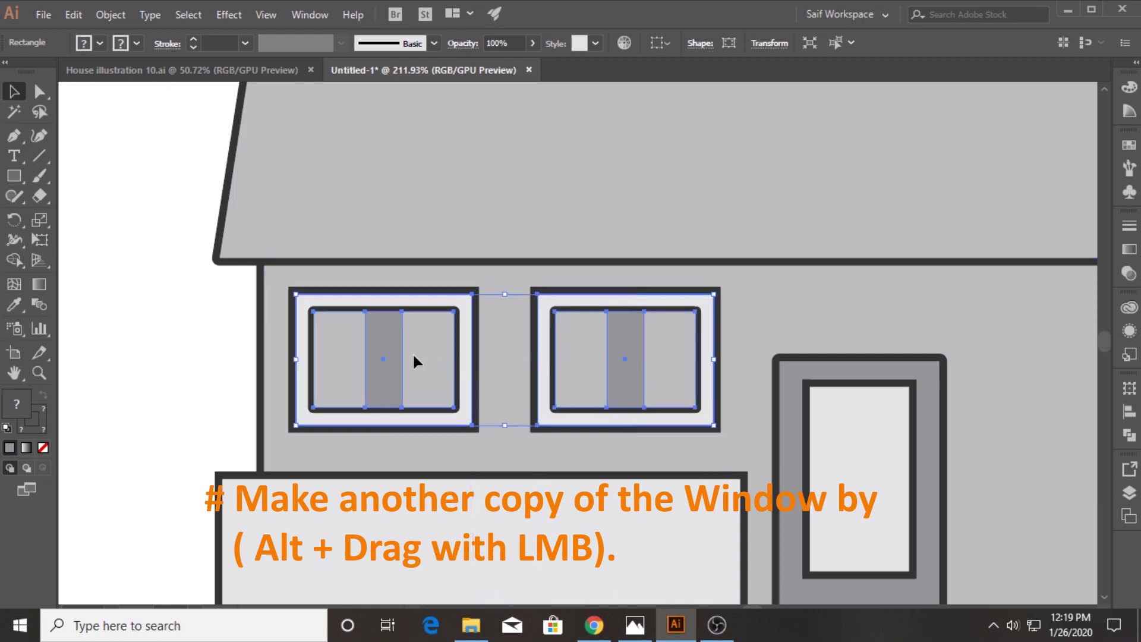
{"action": "left_click_drag", "start_coordinate": [416, 356], "coordinate": [439, 359]}
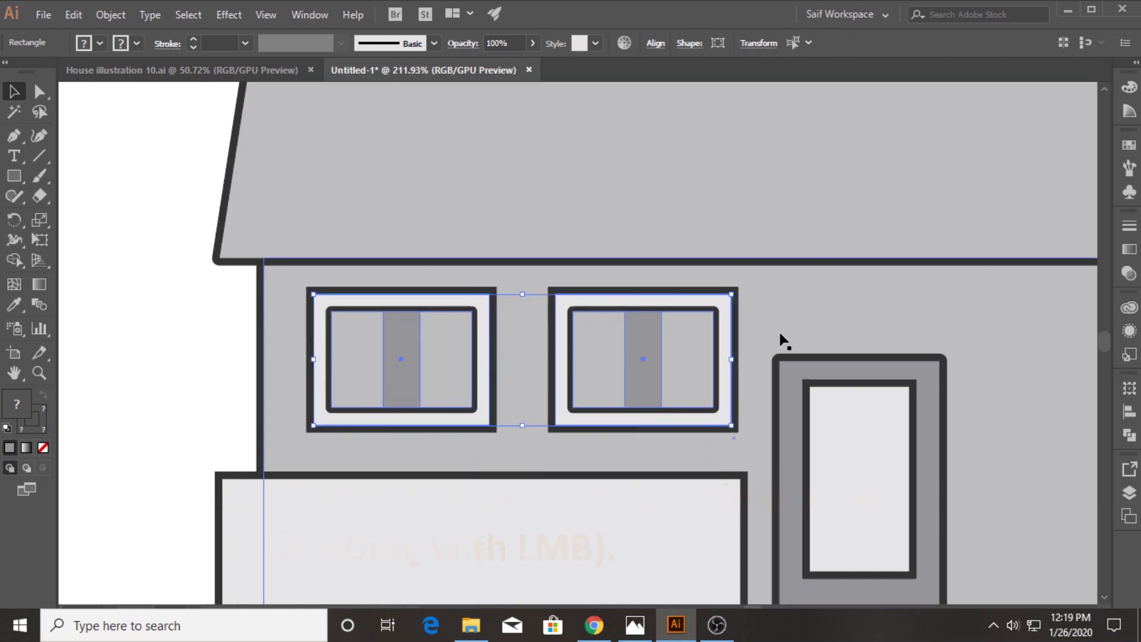
{"action": "scroll", "coordinate": [706, 426], "scroll_direction": "right", "scroll_amount": 2}
{"action": "scroll", "coordinate": [654, 463], "scroll_direction": "right", "scroll_amount": 5}
{"action": "left_click", "coordinate": [764, 601]}
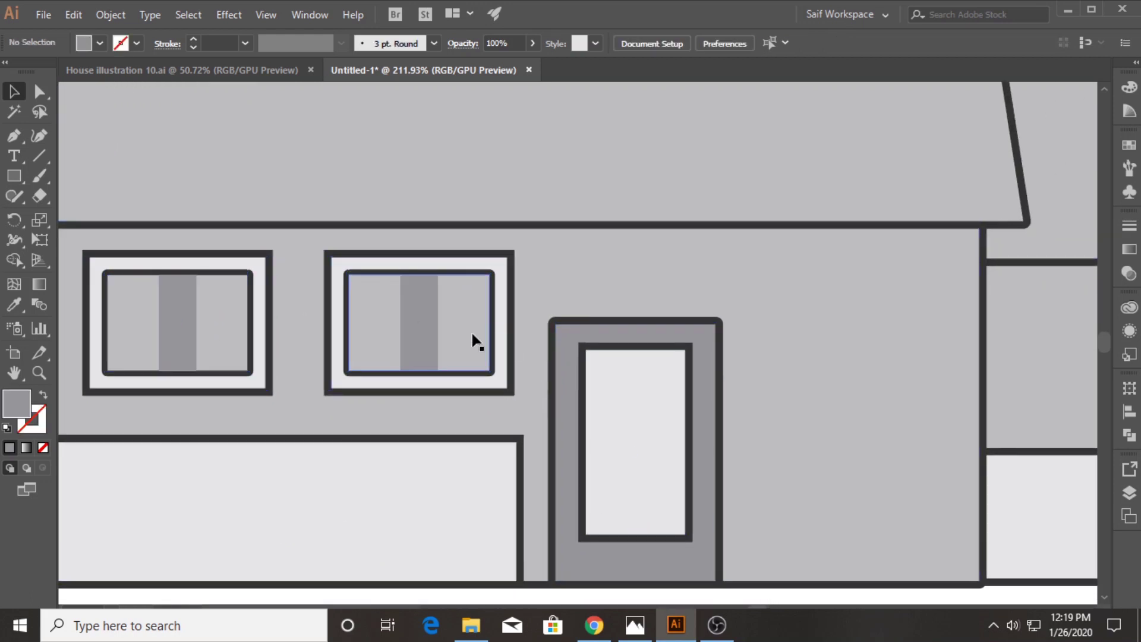
Step: Copy a taller window right of the door and raise the two left windows
{"action": "mouse_move", "coordinate": [458, 337]}
{"action": "left_mouse_down"}
{"action": "mouse_move", "coordinate": [842, 342]}
{"action": "mouse_move", "coordinate": [964, 323]}
{"action": "left_mouse_up"}
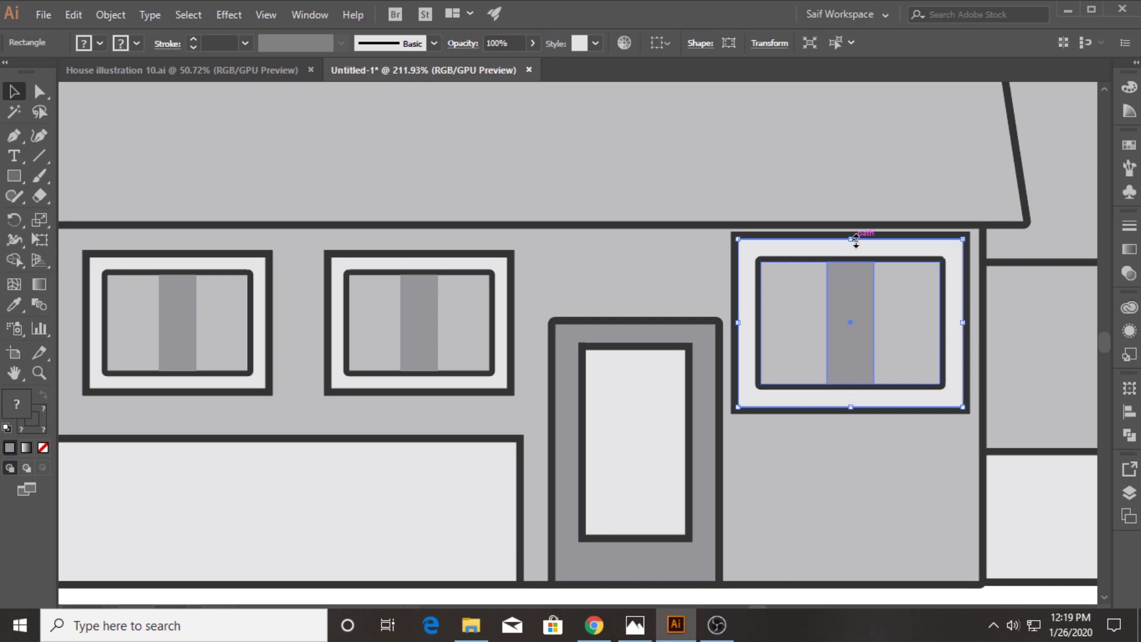
{"action": "left_click_drag", "start_coordinate": [856, 239], "coordinate": [853, 226]}
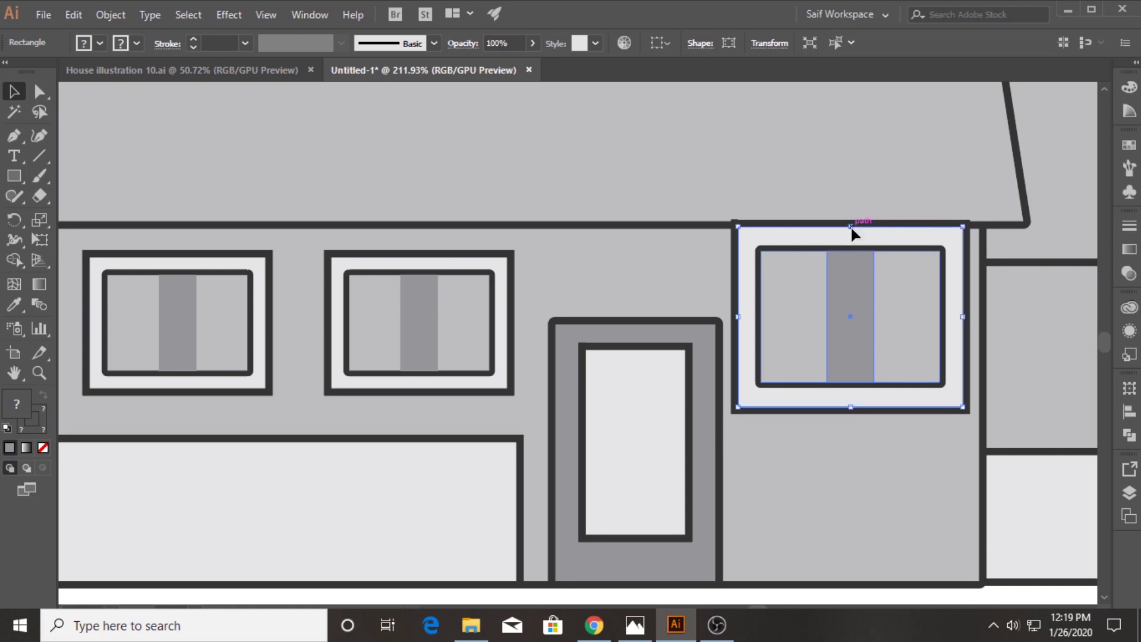
{"action": "left_click", "coordinate": [221, 274]}
{"action": "left_click", "coordinate": [384, 284], "text": "shift"}
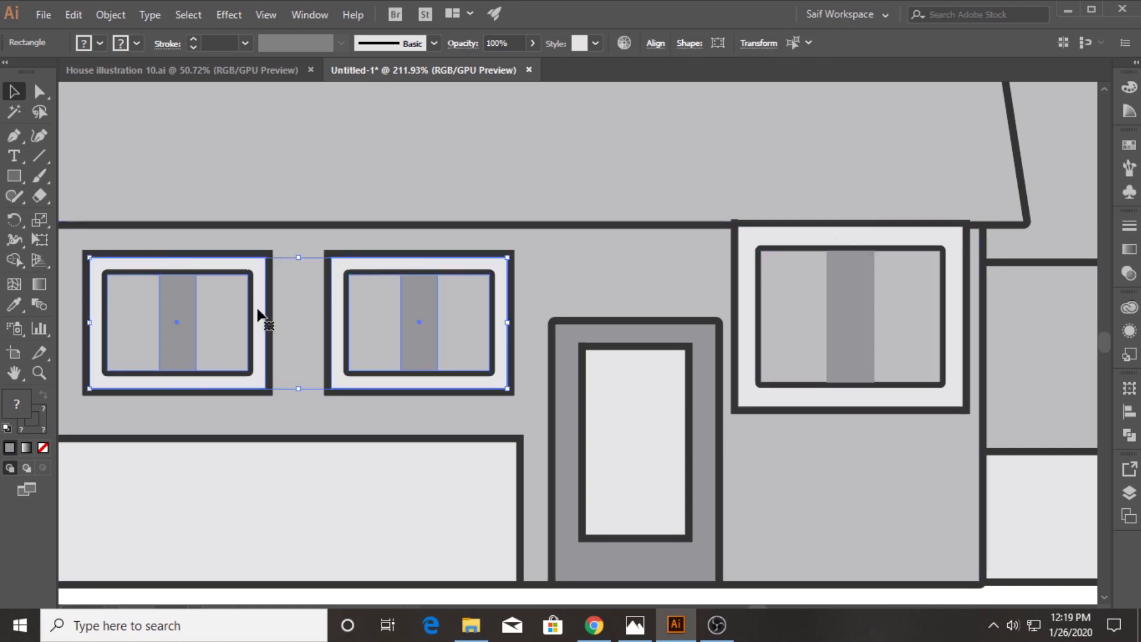
{"action": "left_click_drag", "start_coordinate": [257, 315], "coordinate": [259, 289]}
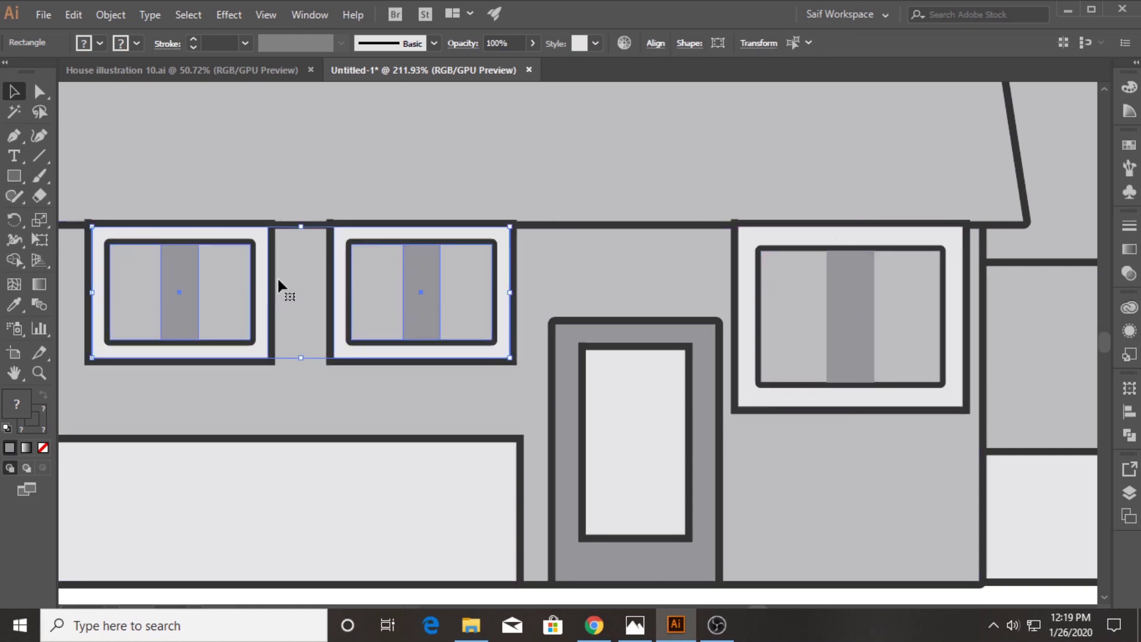
Step: Bring the roof to the front so it overlaps the windows
{"action": "left_click", "coordinate": [508, 169]}
{"action": "right_click", "coordinate": [507, 170]}
{"action": "left_click", "coordinate": [704, 432]}
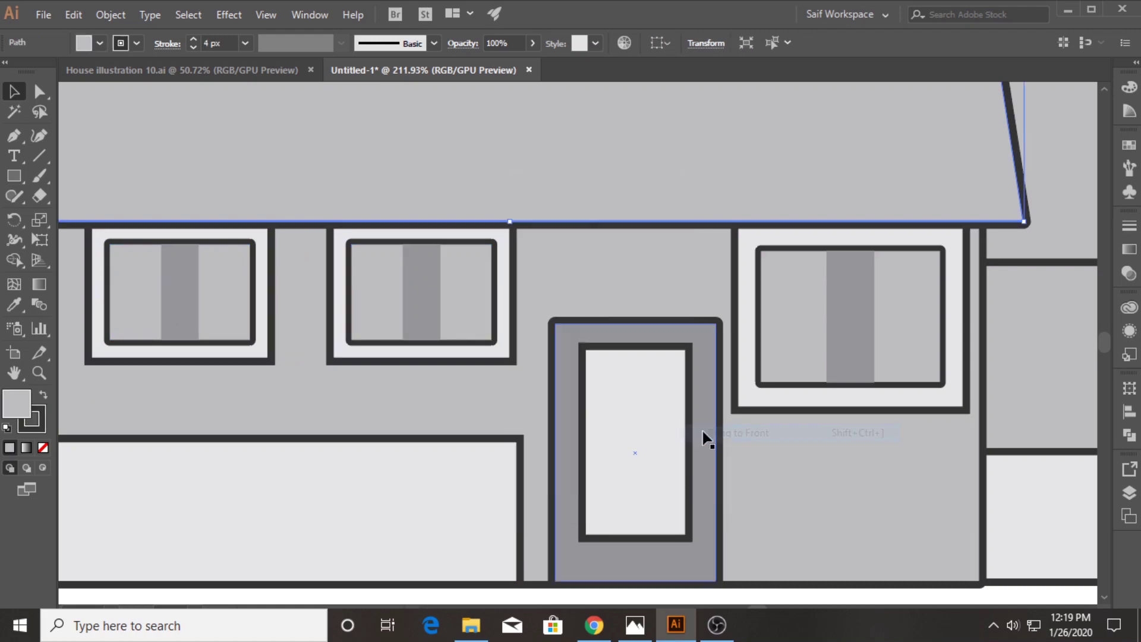
{"action": "left_click", "coordinate": [39, 373]}
{"action": "left_click", "coordinate": [273, 382], "text": "alt"}
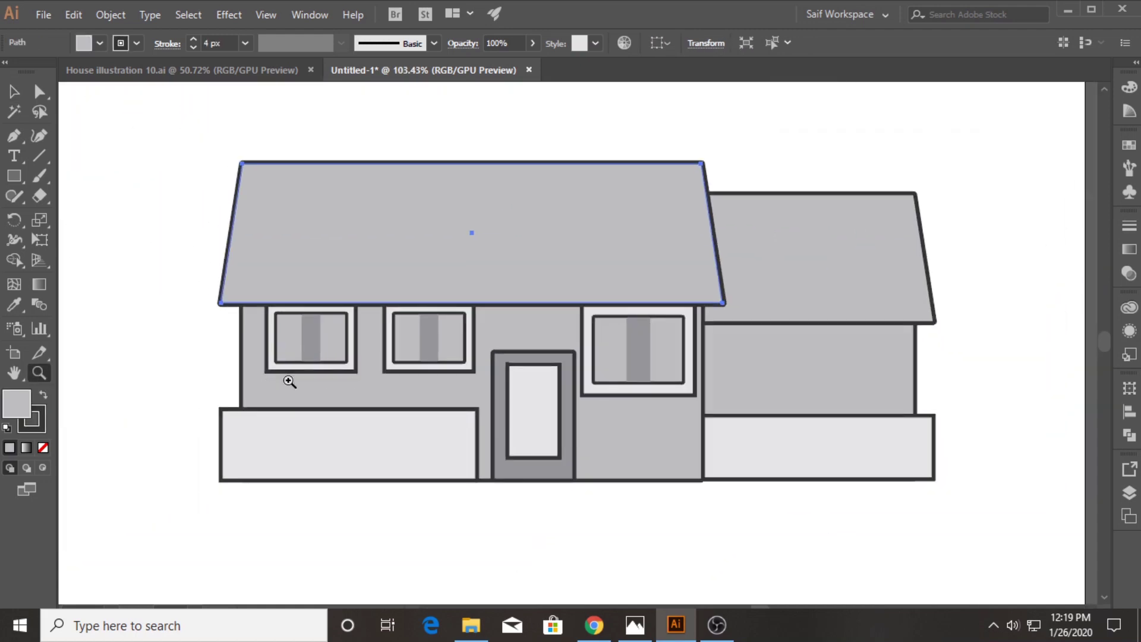
{"action": "left_click_drag", "start_coordinate": [315, 268], "coordinate": [260, 266]}
Step: Copy the two left windows onto the right wing and shrink them to fit
{"action": "key", "text": "v"}
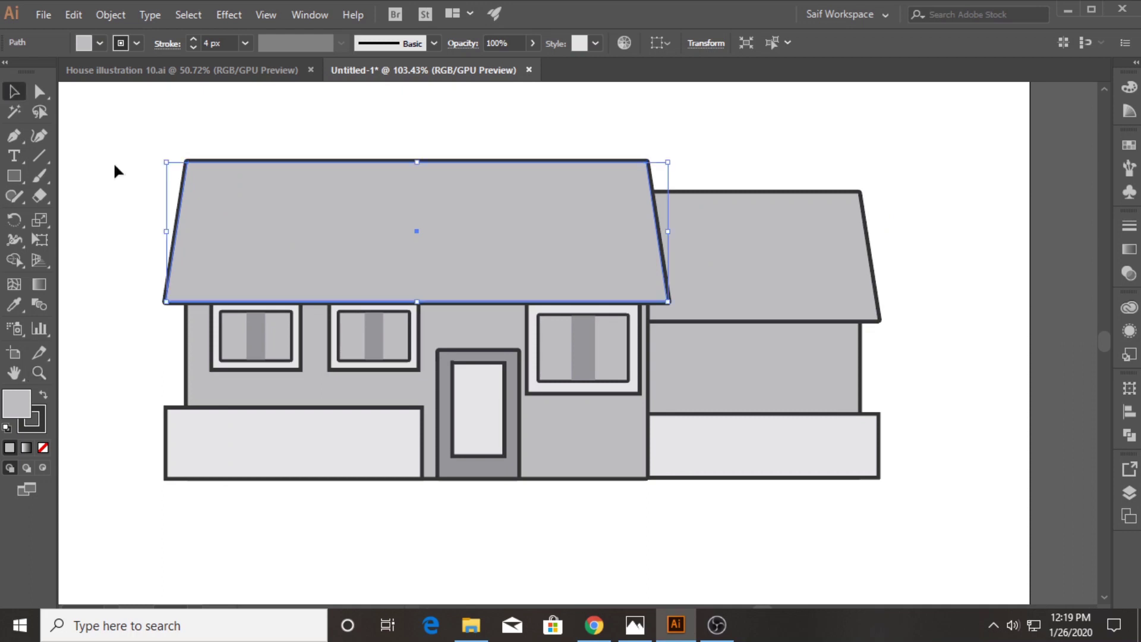
{"action": "left_click", "coordinate": [125, 315]}
{"action": "left_click", "coordinate": [224, 327]}
{"action": "left_click", "coordinate": [380, 348], "text": "shift"}
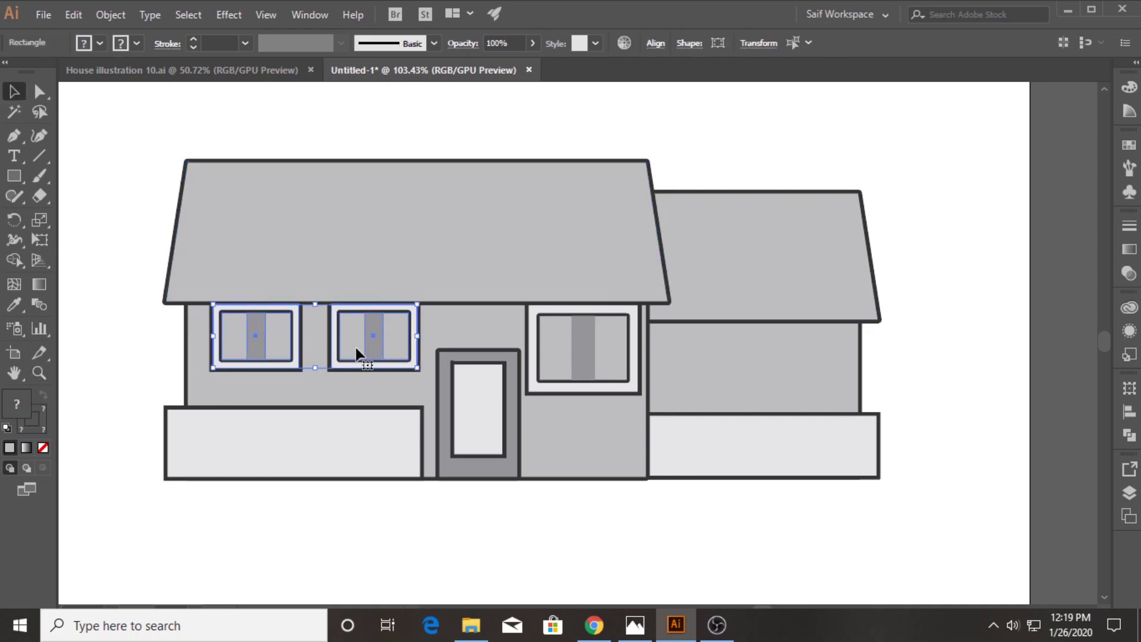
{"action": "mouse_move", "coordinate": [357, 354]}
{"action": "left_mouse_down"}
{"action": "mouse_move", "coordinate": [930, 311]}
{"action": "mouse_move", "coordinate": [879, 316]}
{"action": "left_mouse_up"}
{"action": "left_click_drag", "start_coordinate": [841, 351], "coordinate": [788, 354]}
{"action": "left_click", "coordinate": [961, 343]}
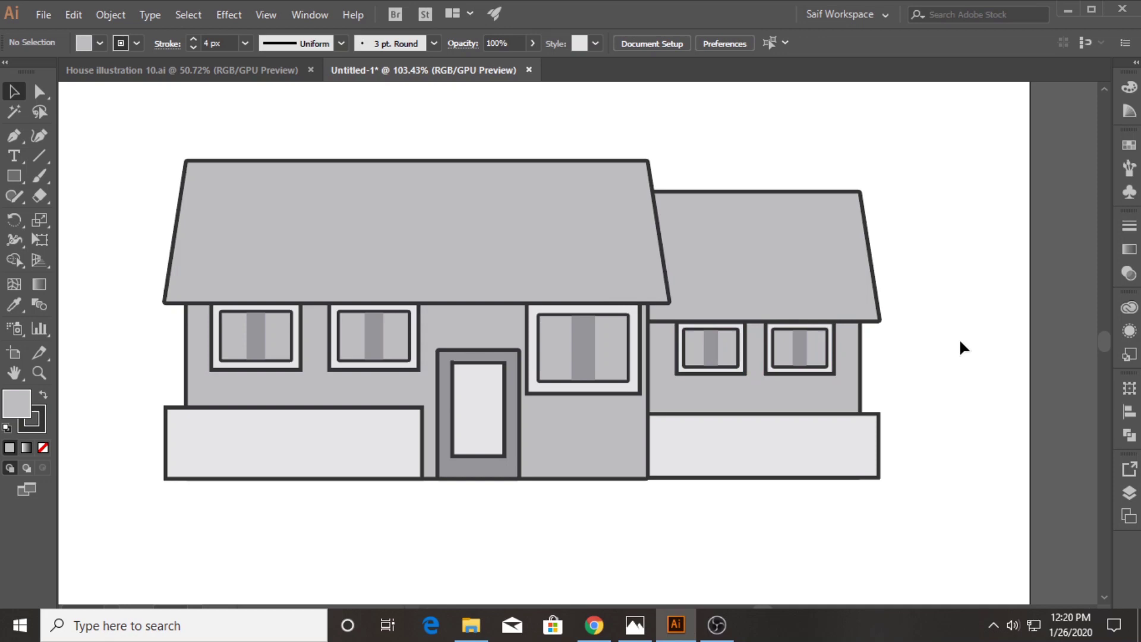
Step: Select the whole house and move it toward the lower left of the artboard
{"action": "left_click", "coordinate": [39, 373]}
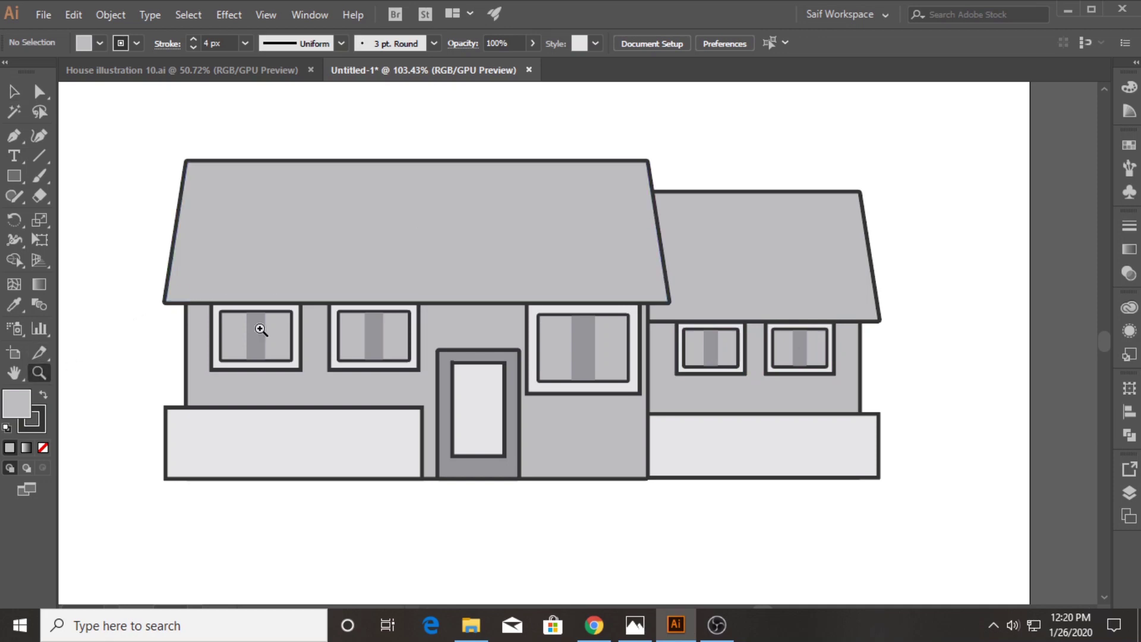
{"action": "left_click", "coordinate": [288, 278], "text": "alt"}
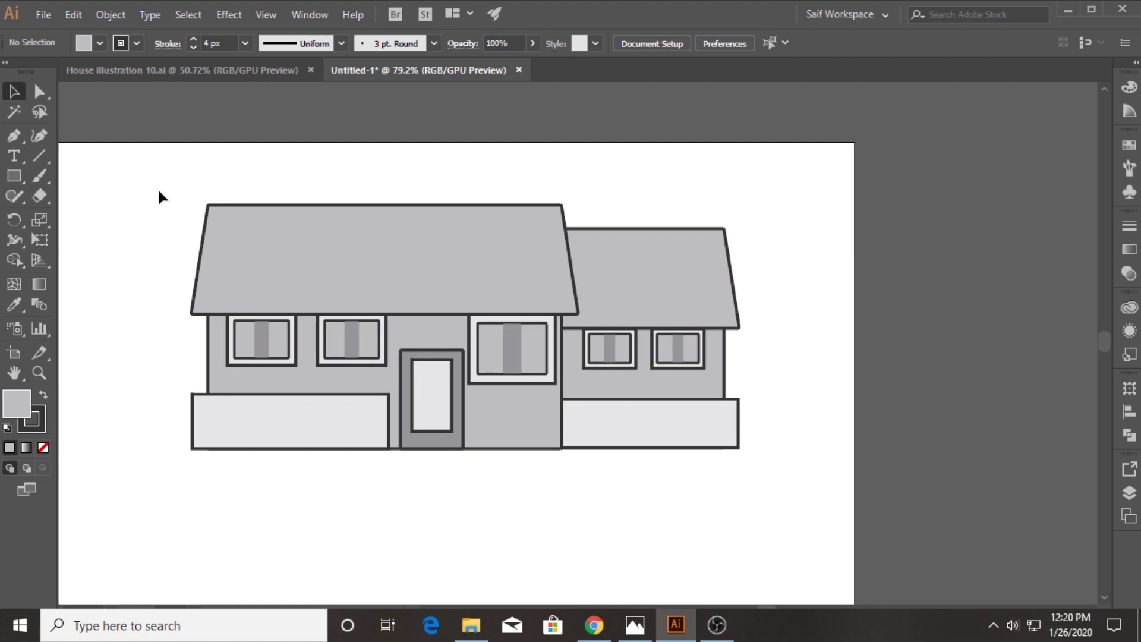
{"action": "left_click_drag", "start_coordinate": [160, 196], "coordinate": [590, 403]}
{"action": "left_click_drag", "start_coordinate": [470, 360], "coordinate": [373, 440]}
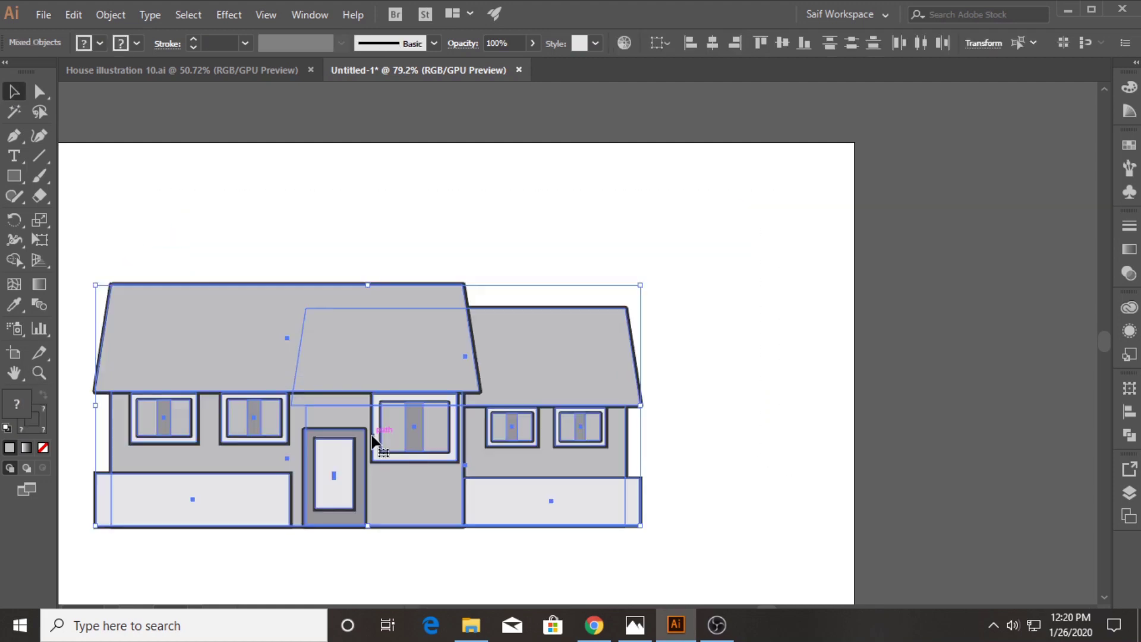
Step: Draw the chimney body rectangle on the roof with the light base fill
{"action": "left_click", "coordinate": [80, 384]}
{"action": "left_click", "coordinate": [14, 175]}
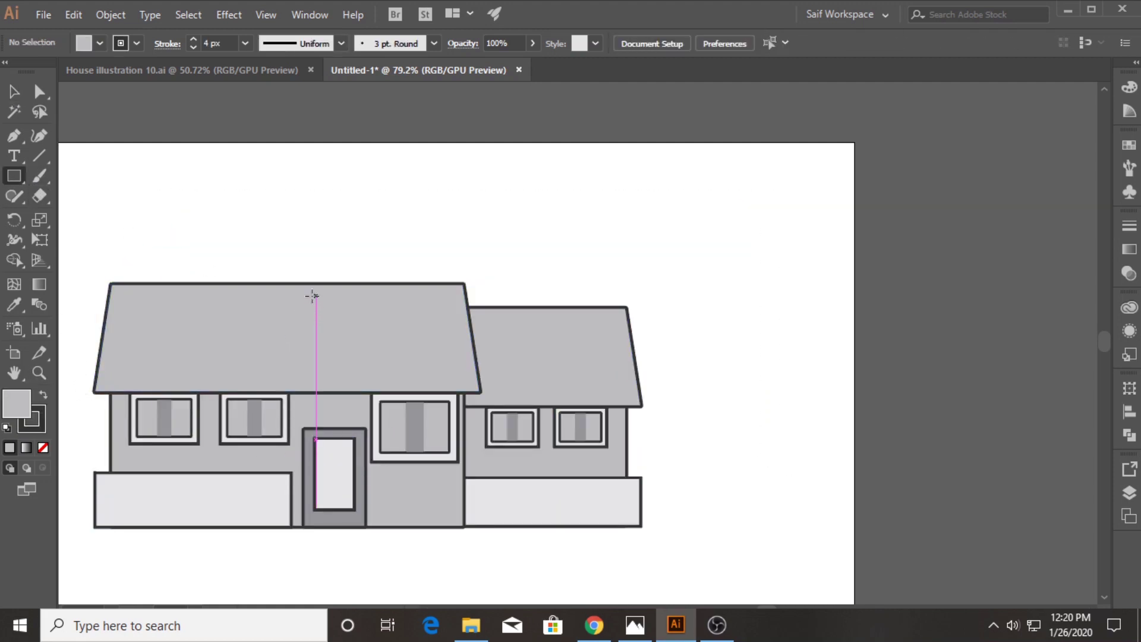
{"action": "mouse_move", "coordinate": [334, 303]}
{"action": "left_mouse_down"}
{"action": "mouse_move", "coordinate": [390, 216]}
{"action": "mouse_move", "coordinate": [388, 226]}
{"action": "left_mouse_up"}
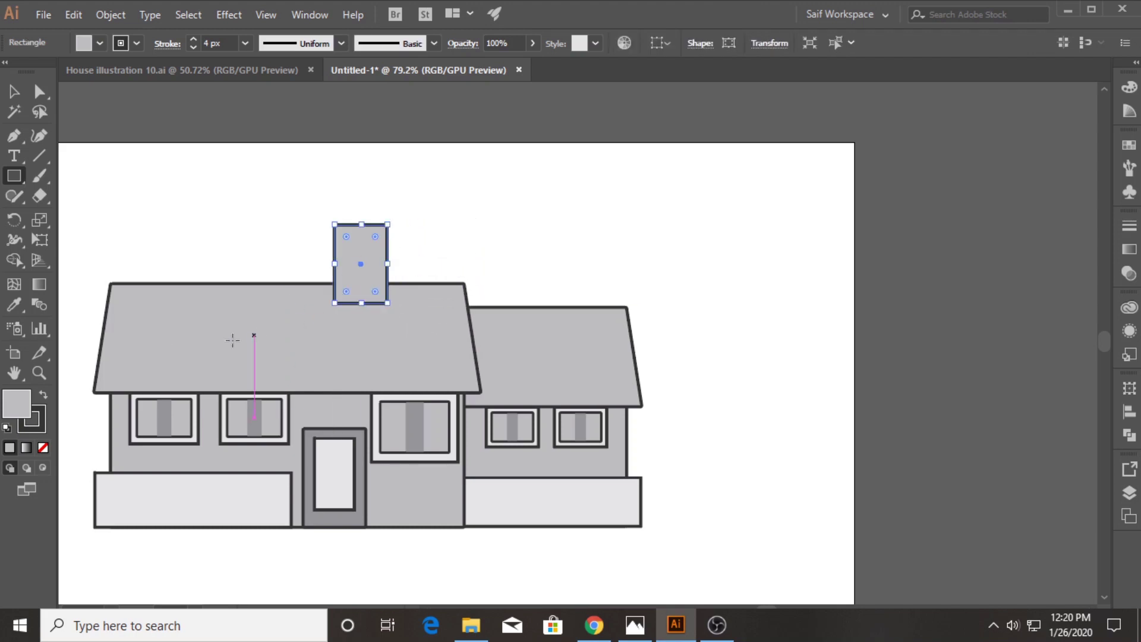
{"action": "left_click", "coordinate": [14, 305]}
{"action": "left_click", "coordinate": [195, 485]}
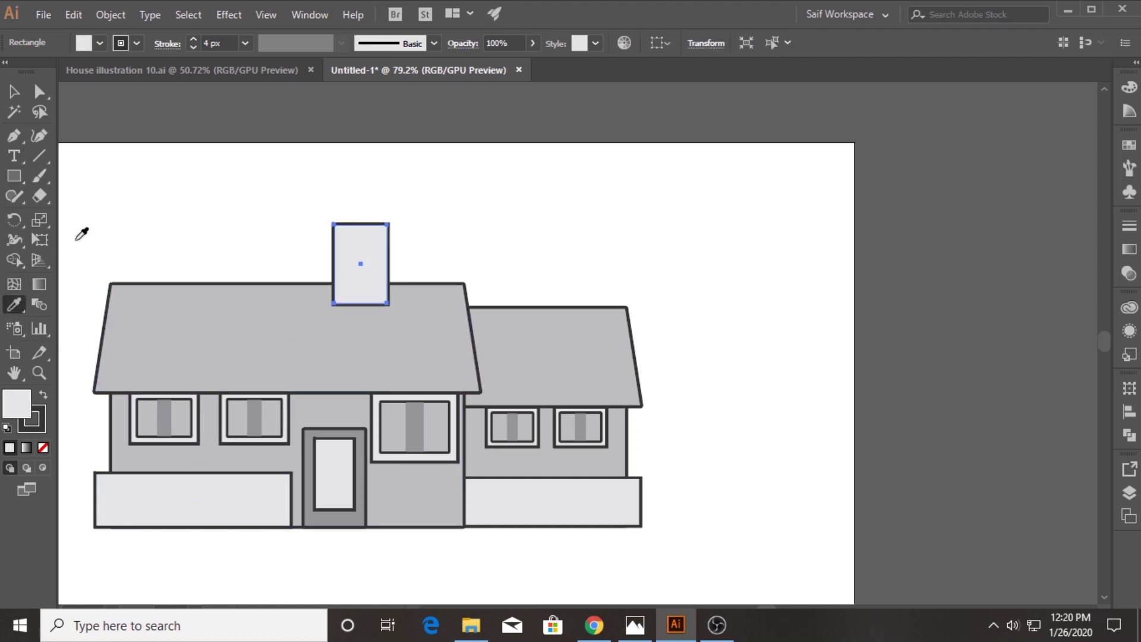
{"action": "left_click", "coordinate": [14, 91]}
Step: Duplicate the chimney rectangle into a wider cap centred horizontally over the body
{"action": "key", "text": "z"}
{"action": "left_click_drag", "start_coordinate": [364, 211], "coordinate": [547, 210]}
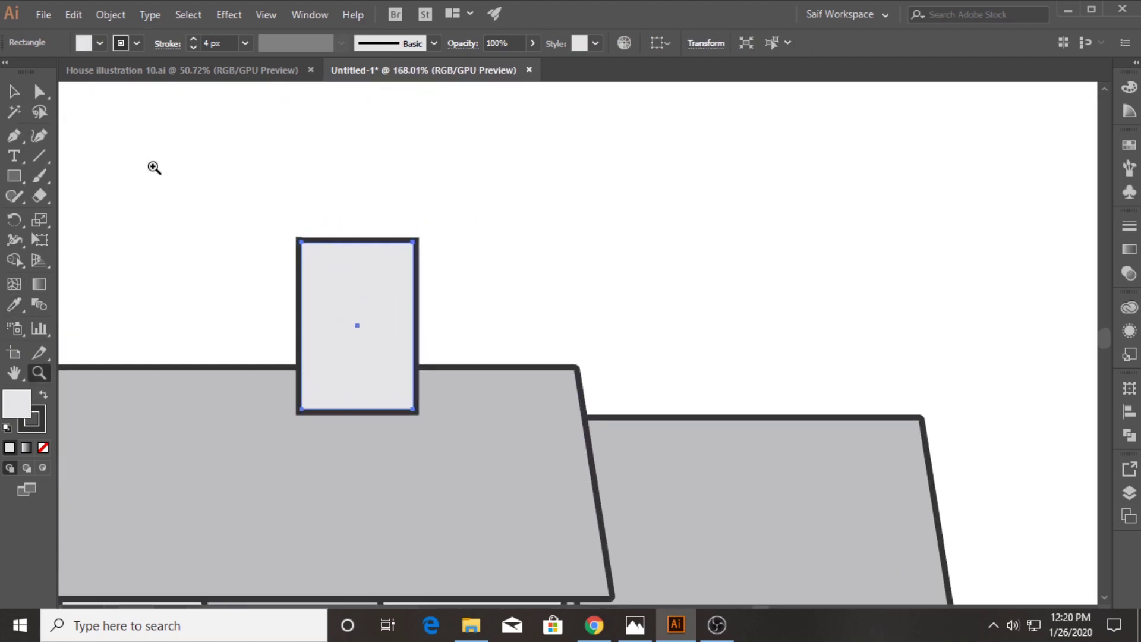
{"action": "key", "text": "v"}
{"action": "left_click", "coordinate": [238, 184]}
{"action": "left_click_drag", "start_coordinate": [374, 382], "coordinate": [375, 203]}
{"action": "scroll", "coordinate": [336, 300], "scroll_direction": "up", "scroll_amount": 2}
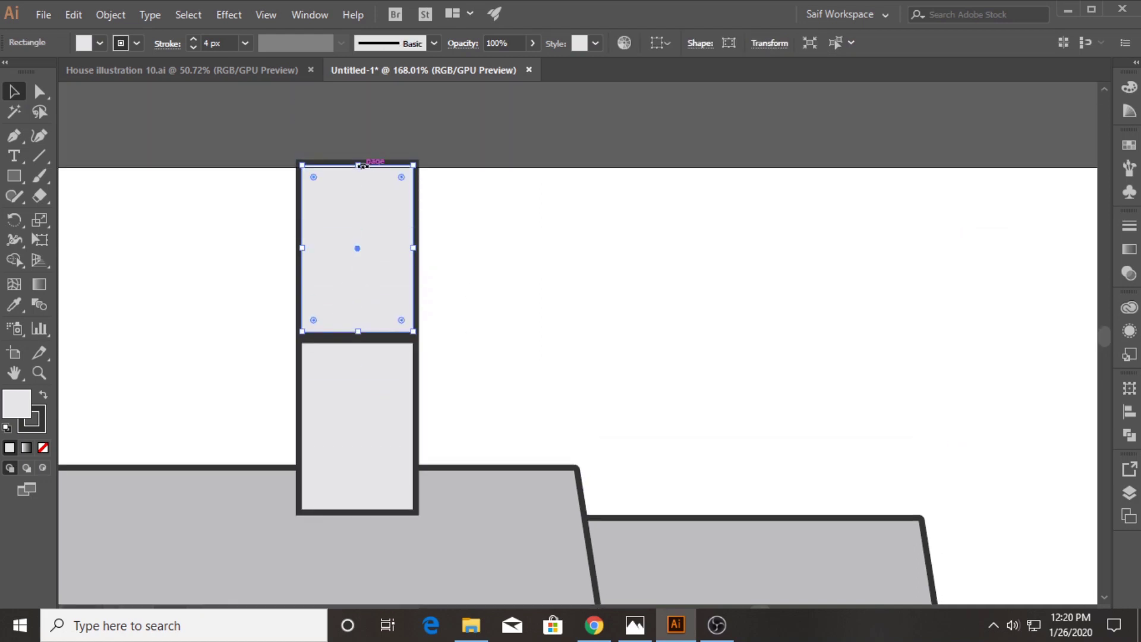
{"action": "left_click_drag", "start_coordinate": [357, 160], "coordinate": [358, 293]}
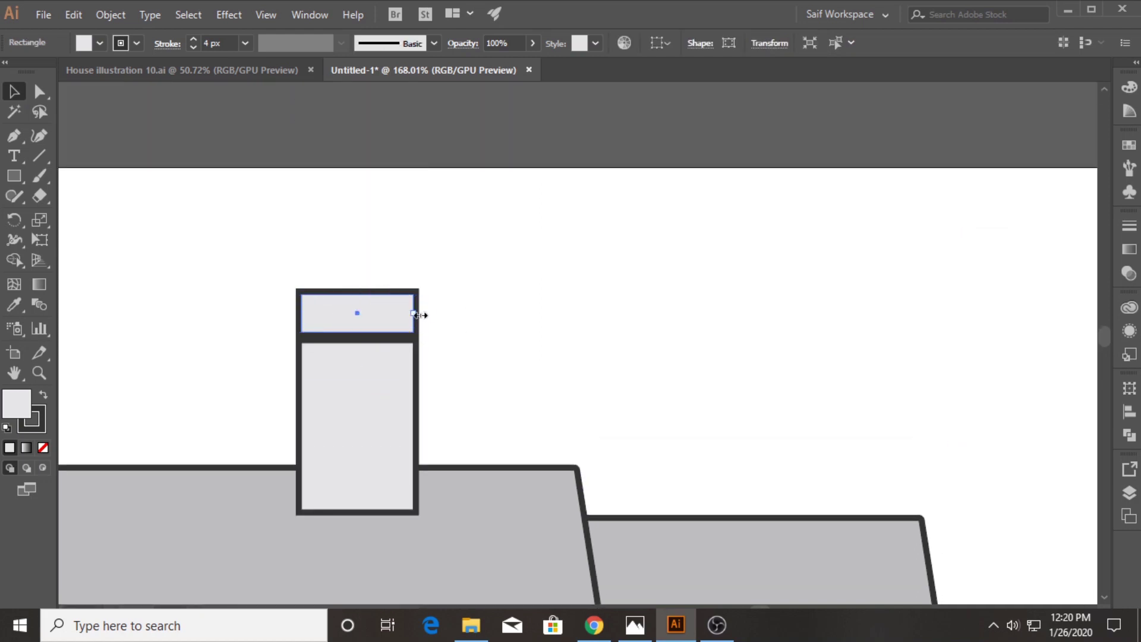
{"action": "mouse_move", "coordinate": [418, 315]}
{"action": "left_mouse_down"}
{"action": "mouse_move", "coordinate": [438, 314]}
{"action": "mouse_move", "coordinate": [395, 324]}
{"action": "left_mouse_up"}
{"action": "left_click", "coordinate": [369, 358], "text": "shift"}
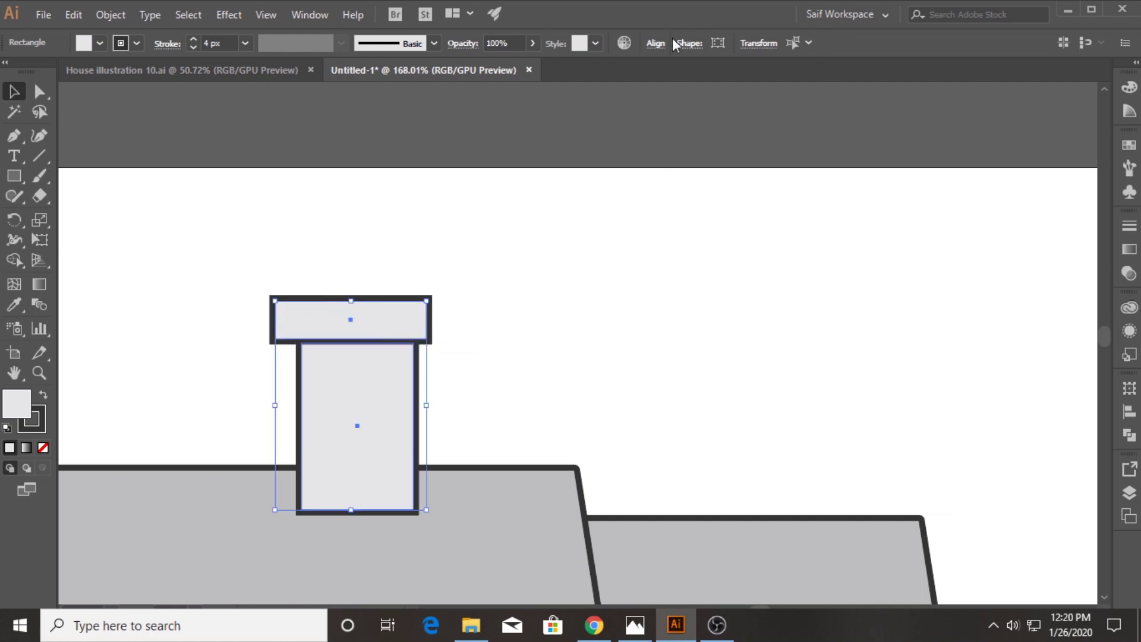
{"action": "left_click", "coordinate": [656, 43]}
{"action": "left_click", "coordinate": [517, 89]}
{"action": "left_click", "coordinate": [500, 305]}
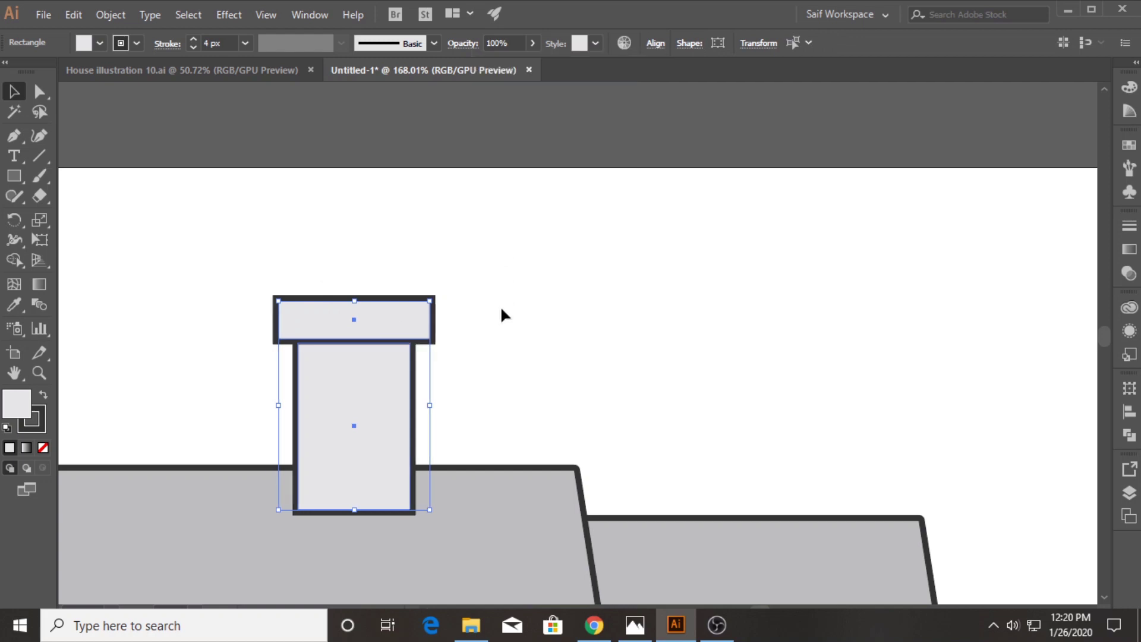
Step: Add a small pot above the cap and give the chimney 3 px rounded outlines
{"action": "mouse_move", "coordinate": [373, 326]}
{"action": "left_mouse_down", "text": "alt"}
{"action": "mouse_move", "coordinate": [377, 233]}
{"action": "mouse_move", "coordinate": [357, 209]}
{"action": "mouse_move", "coordinate": [363, 258]}
{"action": "left_mouse_up", "text": "alt"}
{"action": "left_click", "coordinate": [264, 204]}
{"action": "left_click", "coordinate": [244, 45]}
{"action": "left_click", "coordinate": [261, 98]}
{"action": "left_click", "coordinate": [297, 235]}
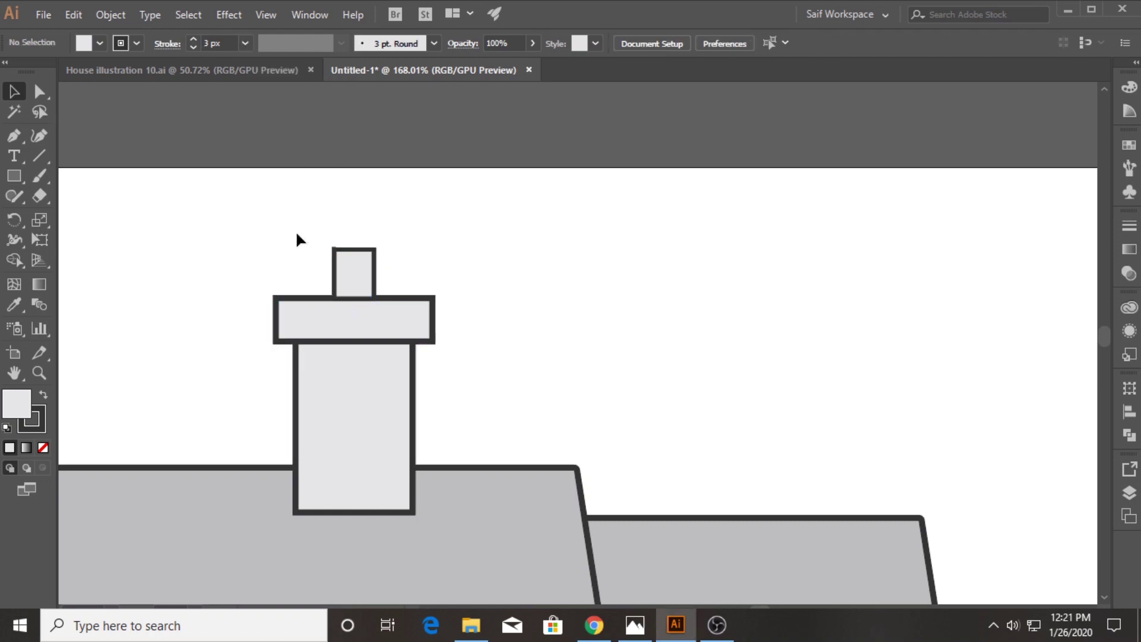
{"action": "left_click_drag", "start_coordinate": [456, 324], "coordinate": [456, 324]}
{"action": "left_click_drag", "start_coordinate": [225, 367], "coordinate": [322, 316]}
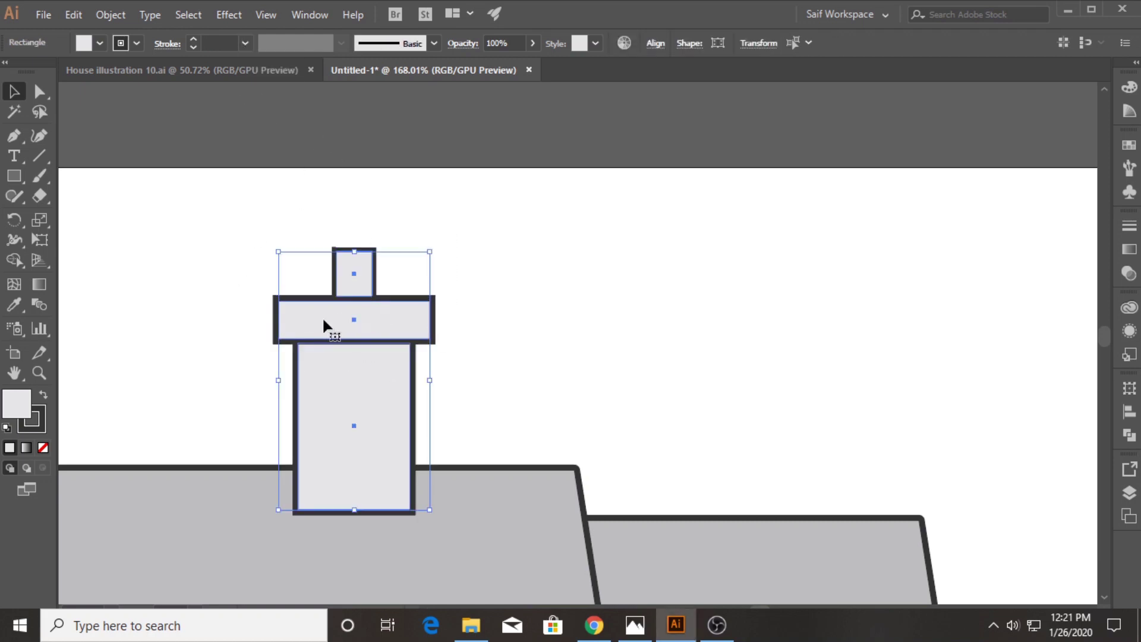
{"action": "left_click", "coordinate": [167, 44]}
{"action": "left_click", "coordinate": [84, 109]}
{"action": "left_click", "coordinate": [343, 202]}
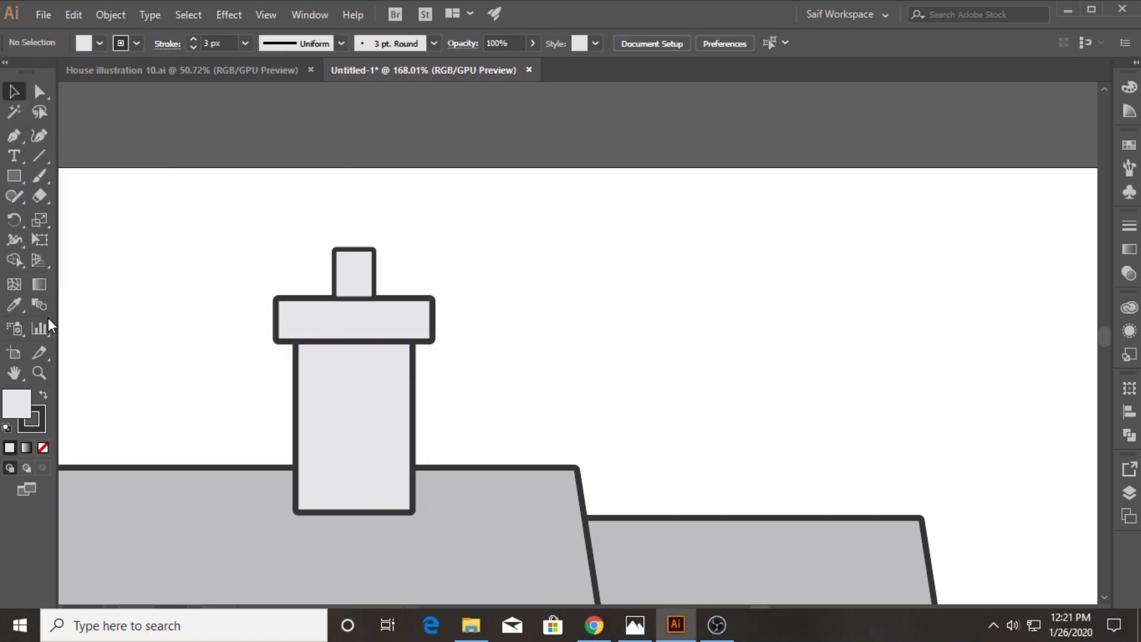
Step: Scale the chimney down and nudge it down onto the roof
{"action": "left_click_drag", "start_coordinate": [510, 381], "coordinate": [272, 385]}
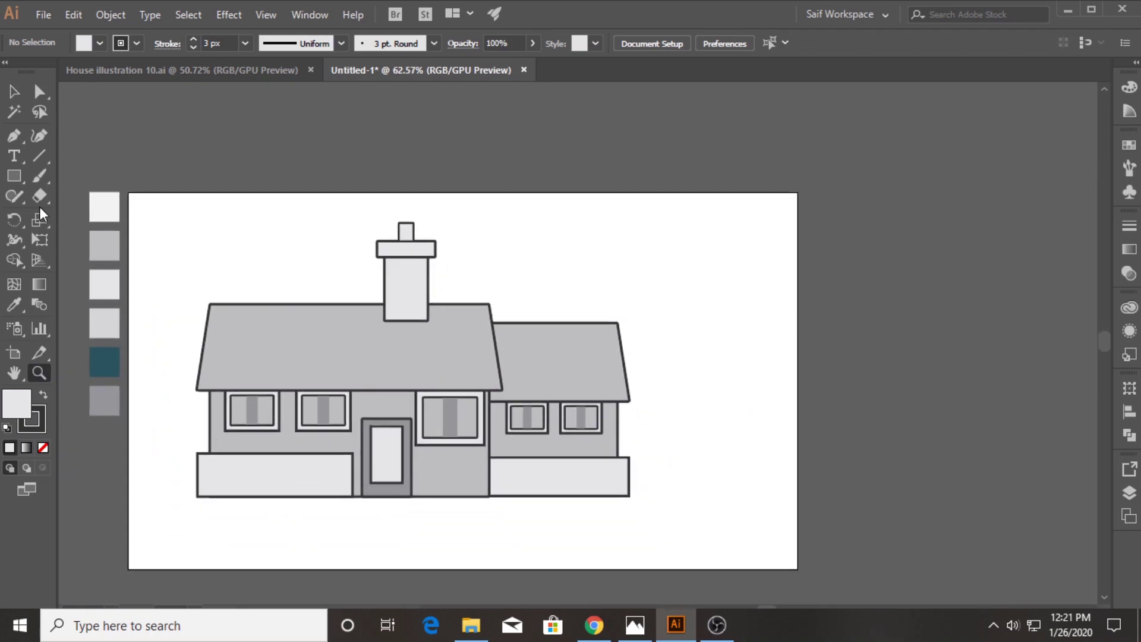
{"action": "left_click_drag", "start_coordinate": [440, 265], "coordinate": [440, 265]}
{"action": "left_click_drag", "start_coordinate": [435, 222], "coordinate": [431, 238]}
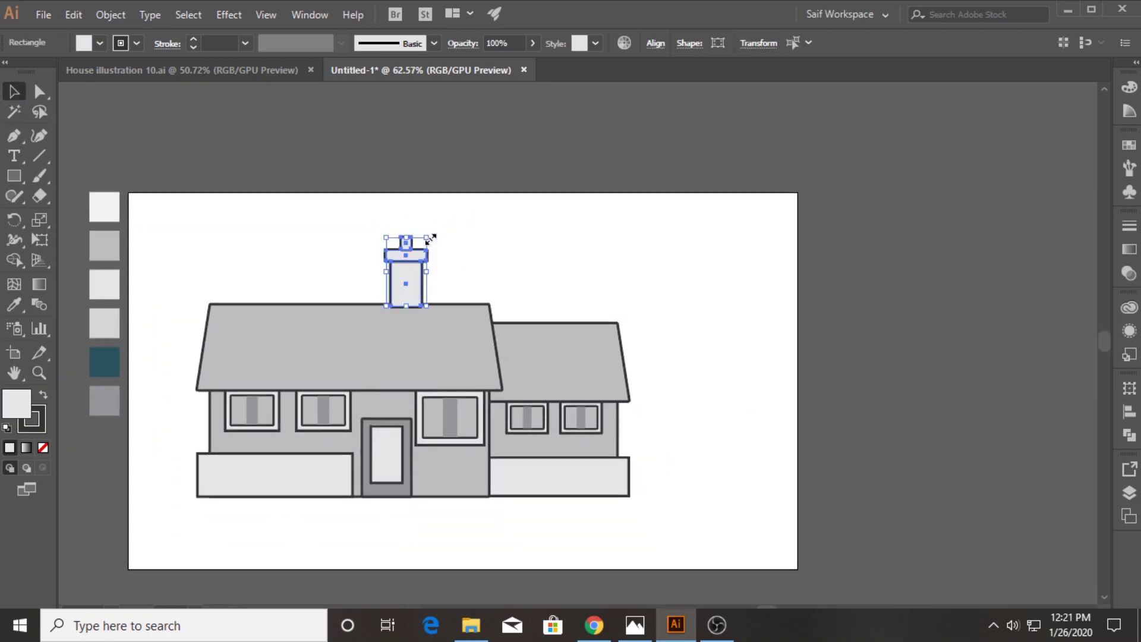
{"action": "key", "text": "shift+Down"}
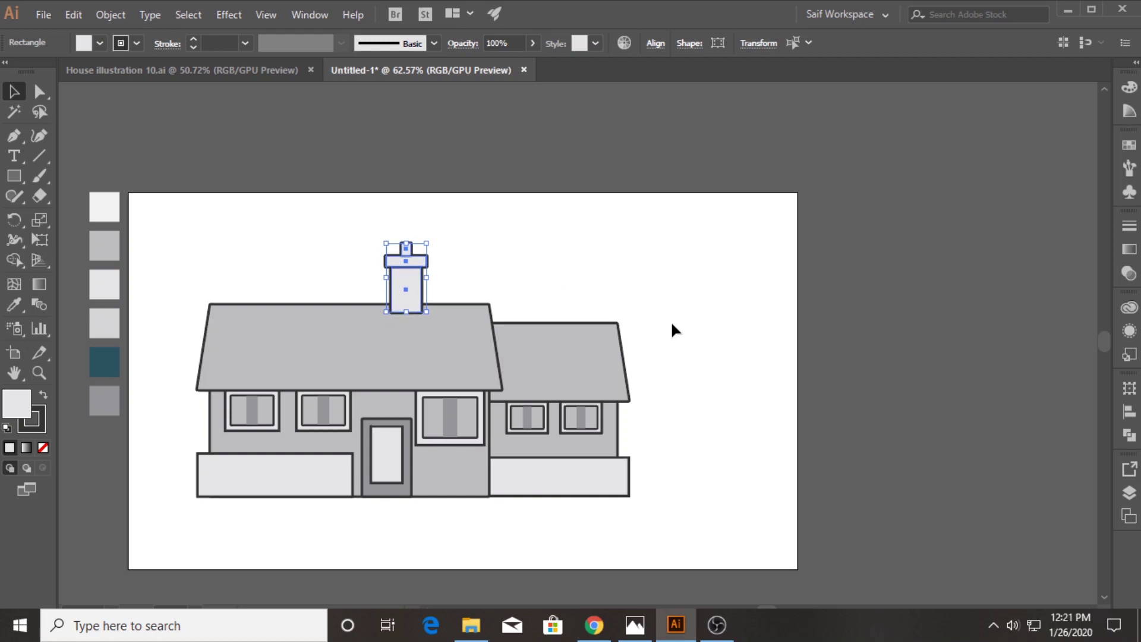
{"action": "key", "text": "shift+Down"}
{"action": "key", "text": "shift+Down"}
Step: Nudge the four side windows down together
{"action": "left_click", "coordinate": [545, 270]}
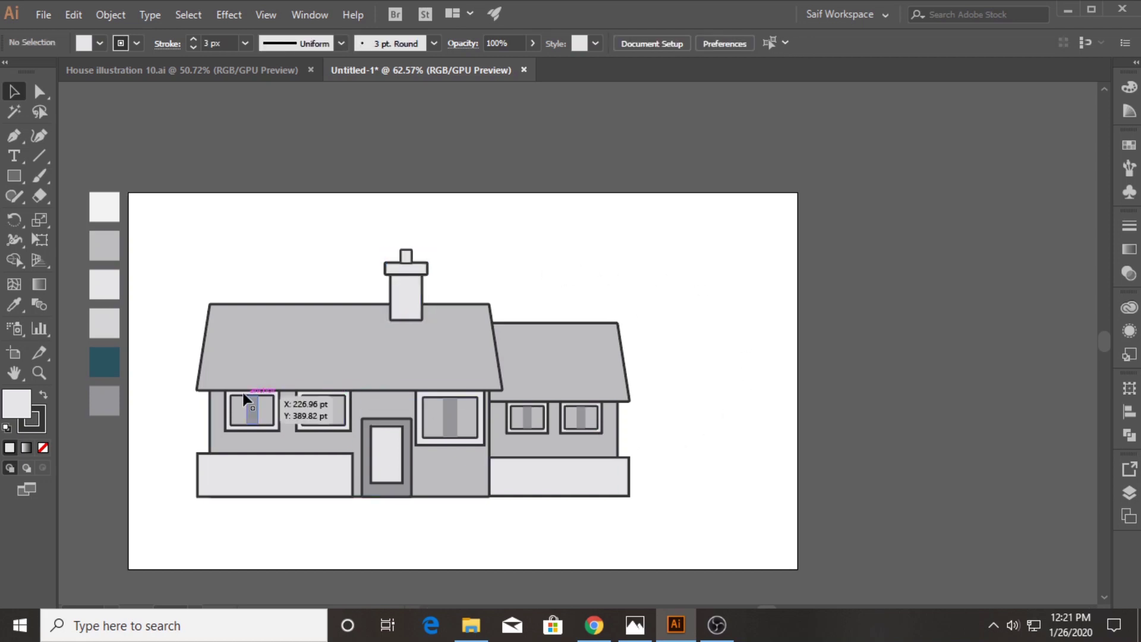
{"action": "left_click", "coordinate": [39, 373]}
{"action": "left_click_drag", "start_coordinate": [287, 390], "coordinate": [316, 387]}
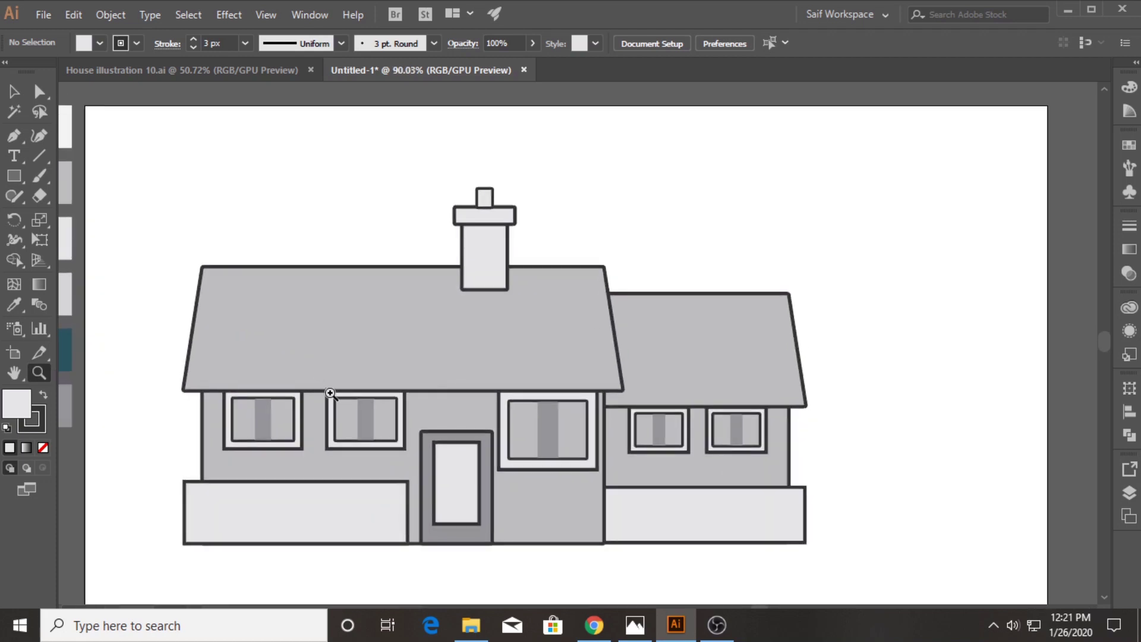
{"action": "left_click", "coordinate": [15, 91]}
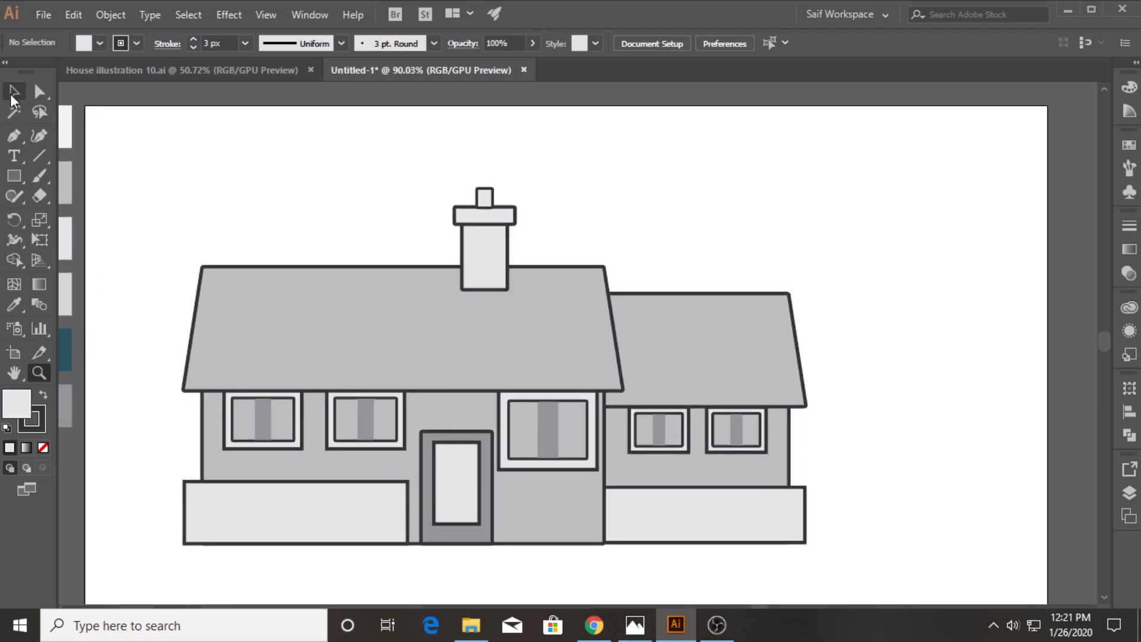
{"action": "left_click", "coordinate": [259, 419]}
{"action": "left_click", "coordinate": [369, 427], "text": "shift"}
{"action": "left_click", "coordinate": [662, 430], "text": "shift"}
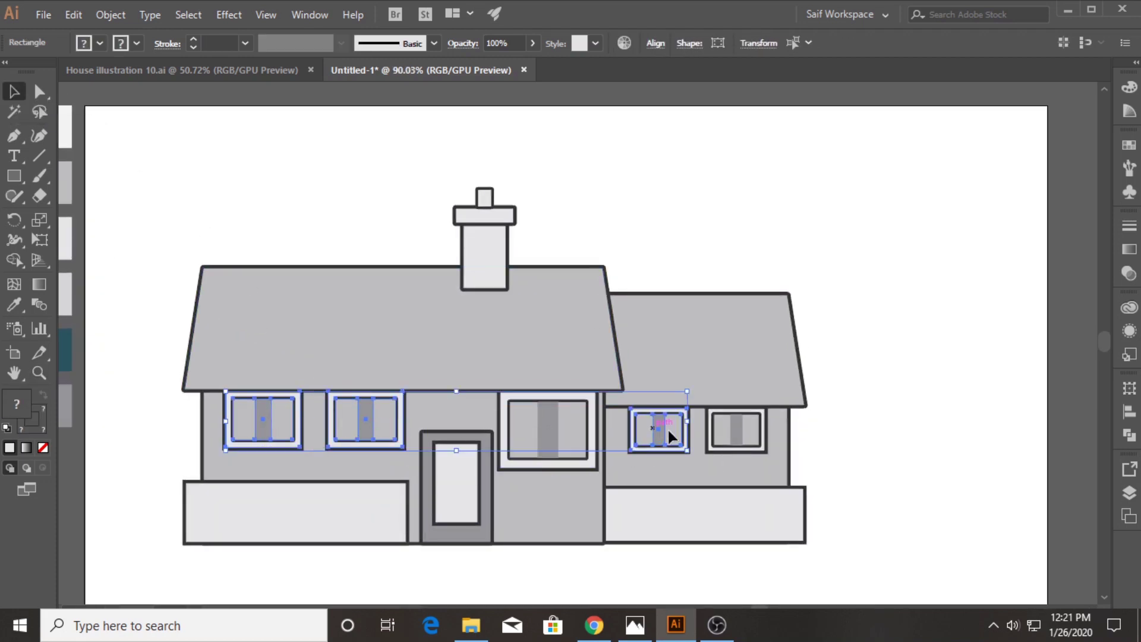
{"action": "left_click", "coordinate": [737, 442], "text": "shift"}
{"action": "key", "text": "shift+Down"}
{"action": "key", "text": "shift+Down"}
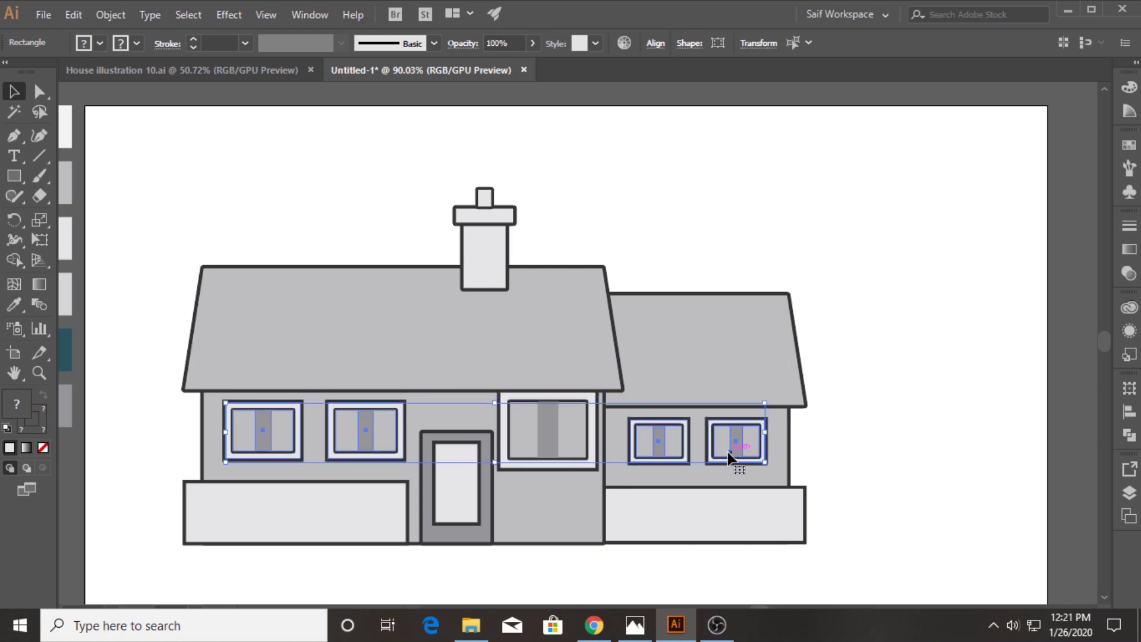
Step: Lower the centre window to match and draw a thin strip along the main roof's lower edge
{"action": "left_click_drag", "start_coordinate": [556, 449], "coordinate": [556, 458]}
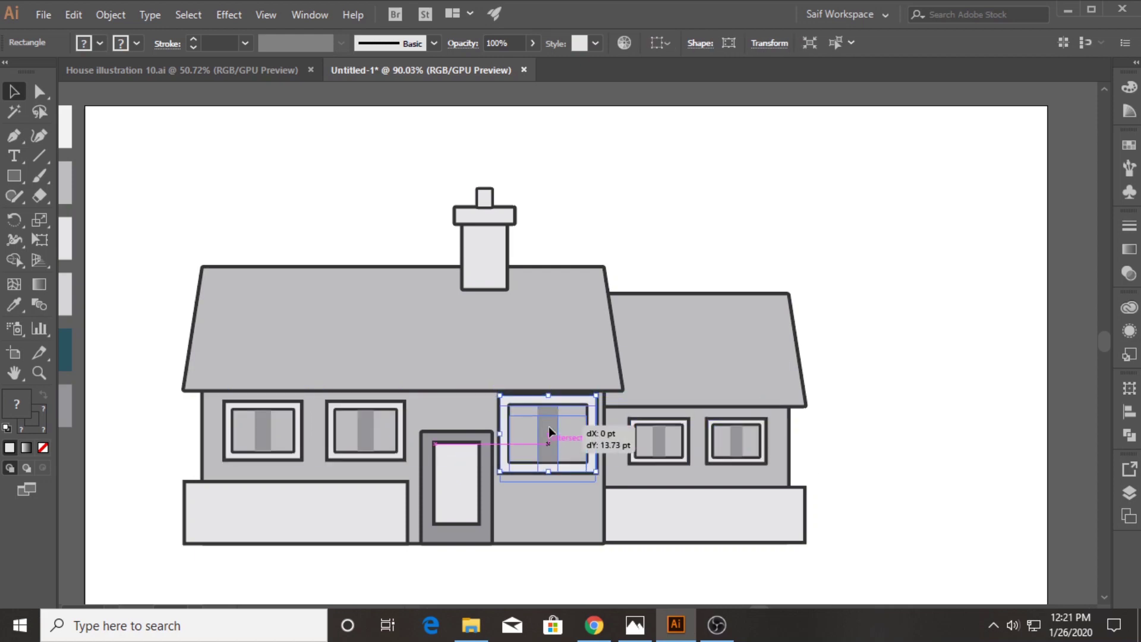
{"action": "left_click_drag", "start_coordinate": [542, 411], "coordinate": [543, 414]}
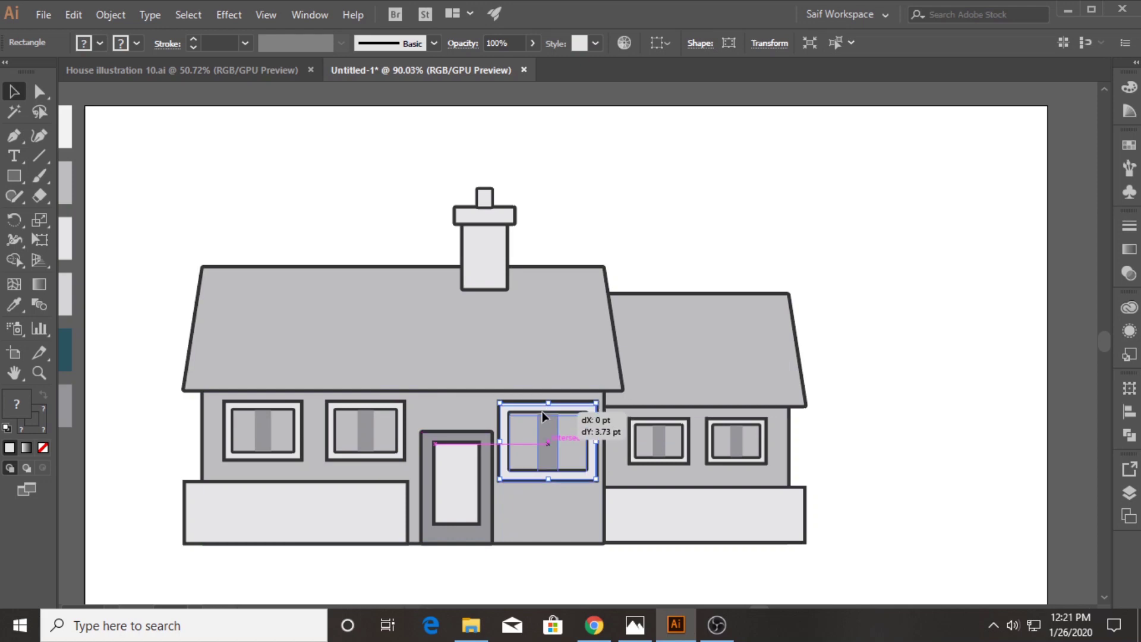
{"action": "key", "text": "m"}
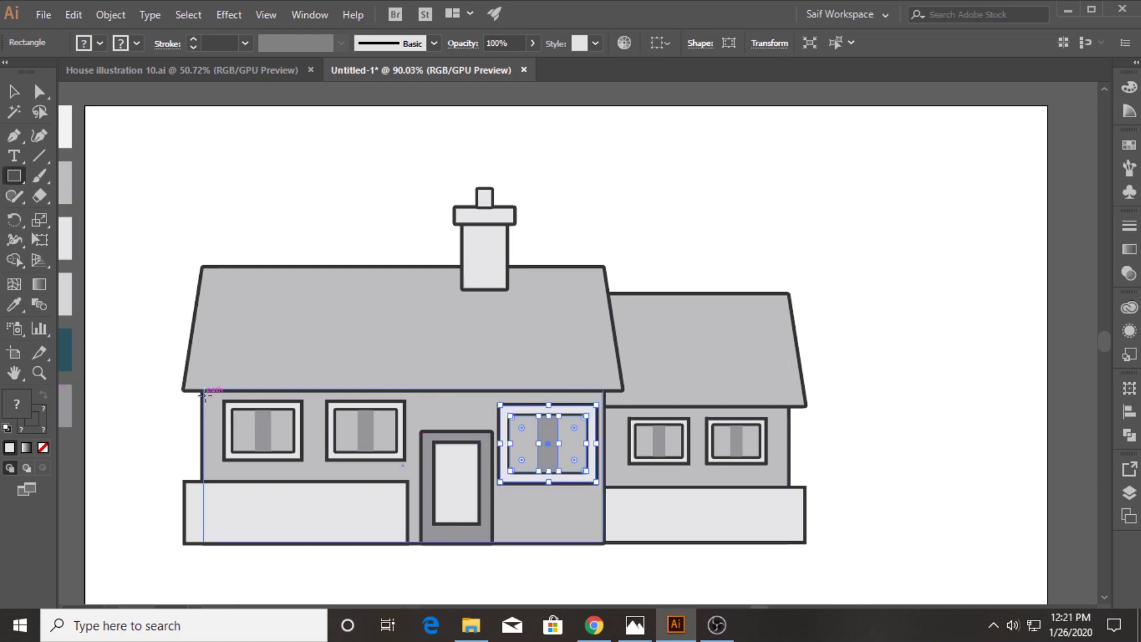
{"action": "left_click_drag", "start_coordinate": [204, 391], "coordinate": [604, 403]}
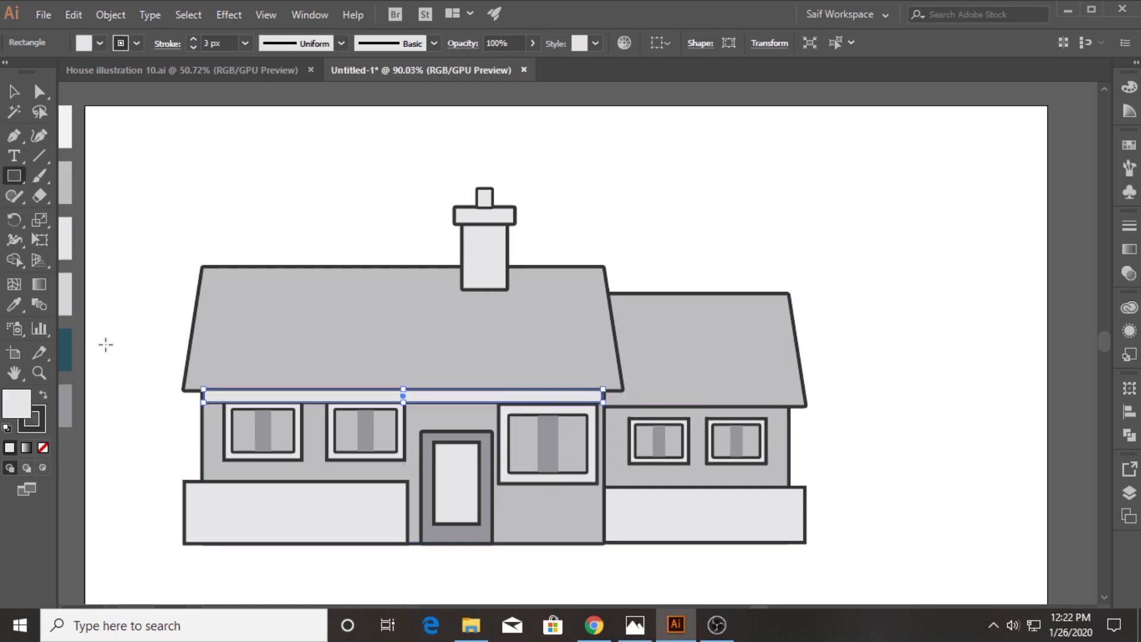
Step: Give the strip under the roof a white fill and an outline stroke weight
{"action": "key", "text": "i"}
{"action": "left_click", "coordinate": [66, 126]}
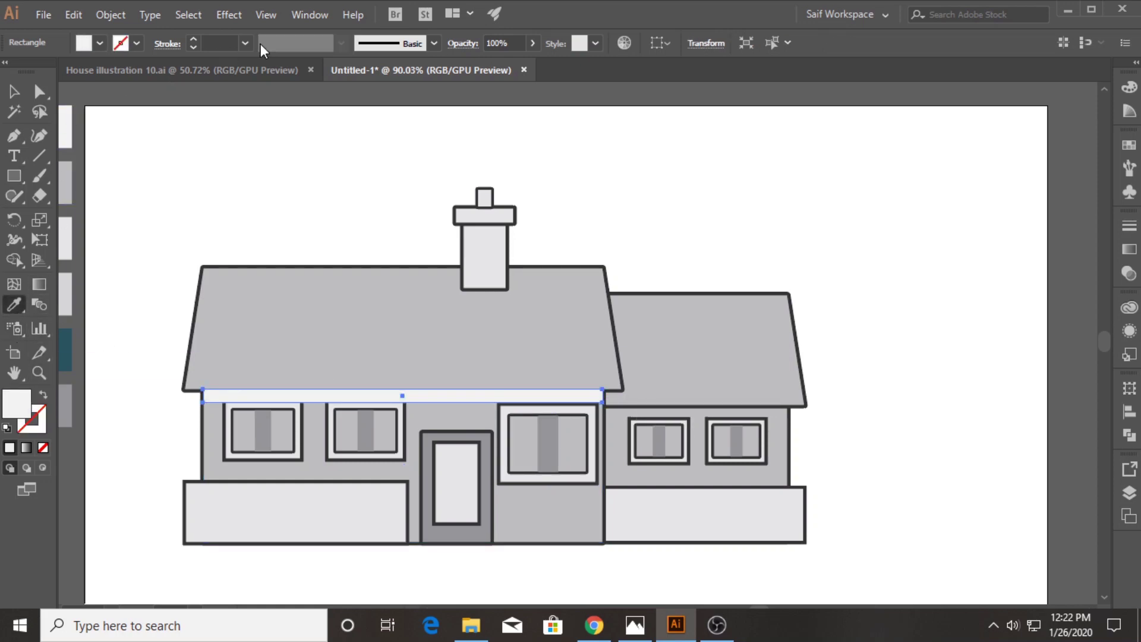
{"action": "left_click", "coordinate": [245, 42]}
{"action": "left_click", "coordinate": [258, 89]}
{"action": "key", "text": "v"}
{"action": "left_click", "coordinate": [205, 123]}
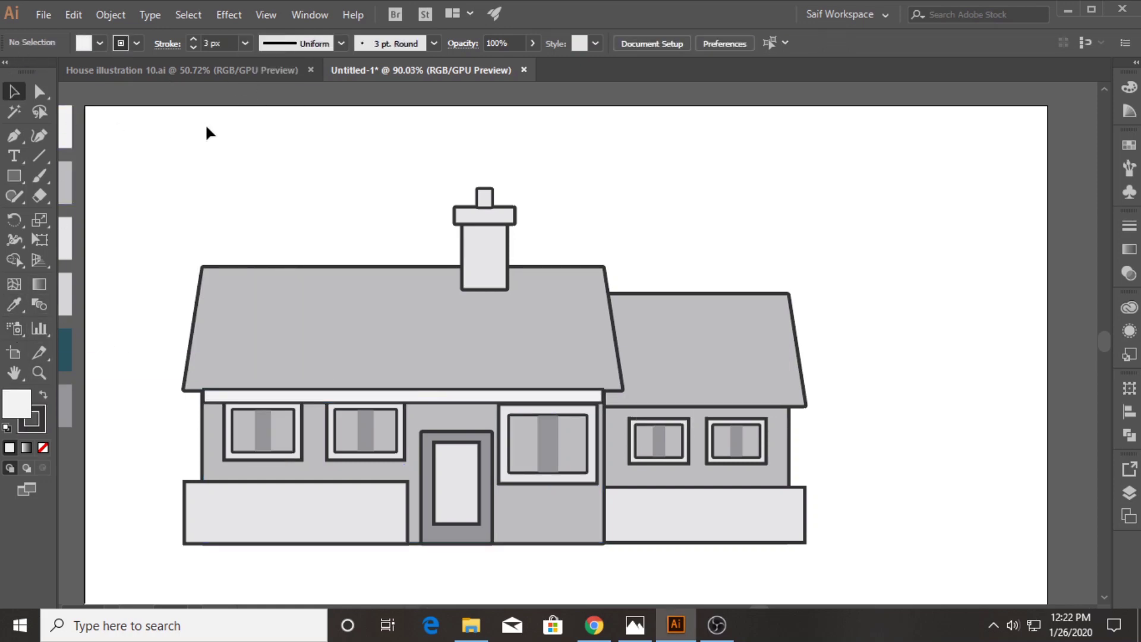
Step: Bring the chimney in front of the main roof
{"action": "left_click", "coordinate": [300, 380]}
{"action": "left_click_drag", "start_coordinate": [339, 163], "coordinate": [479, 291]}
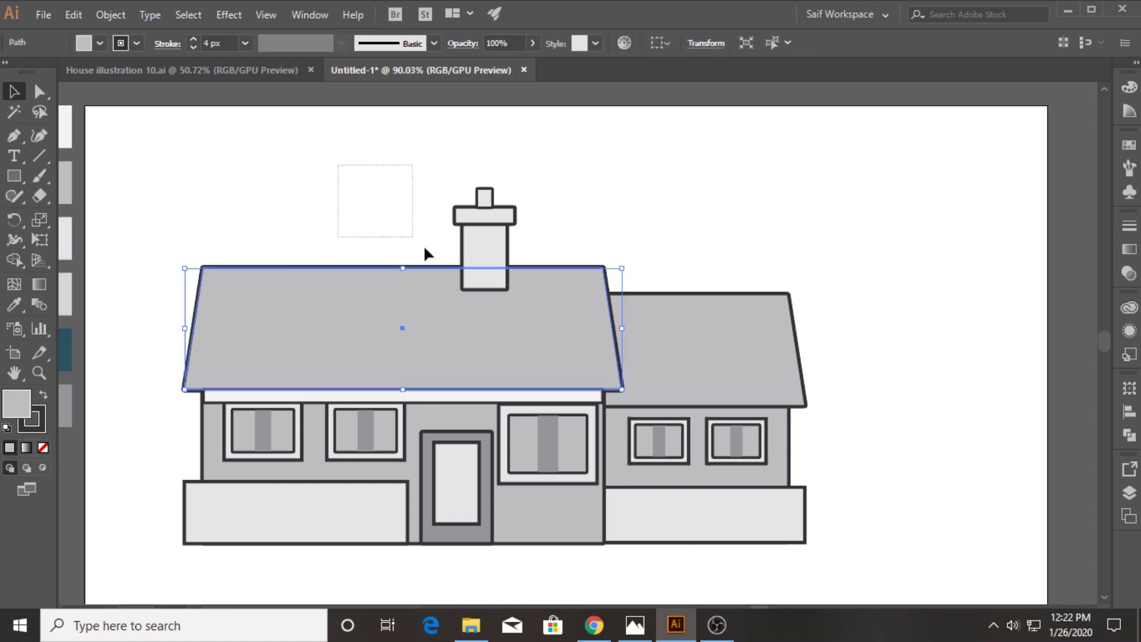
{"action": "right_click", "coordinate": [439, 324]}
{"action": "left_click", "coordinate": [684, 250]}
{"action": "left_click", "coordinate": [257, 206]}
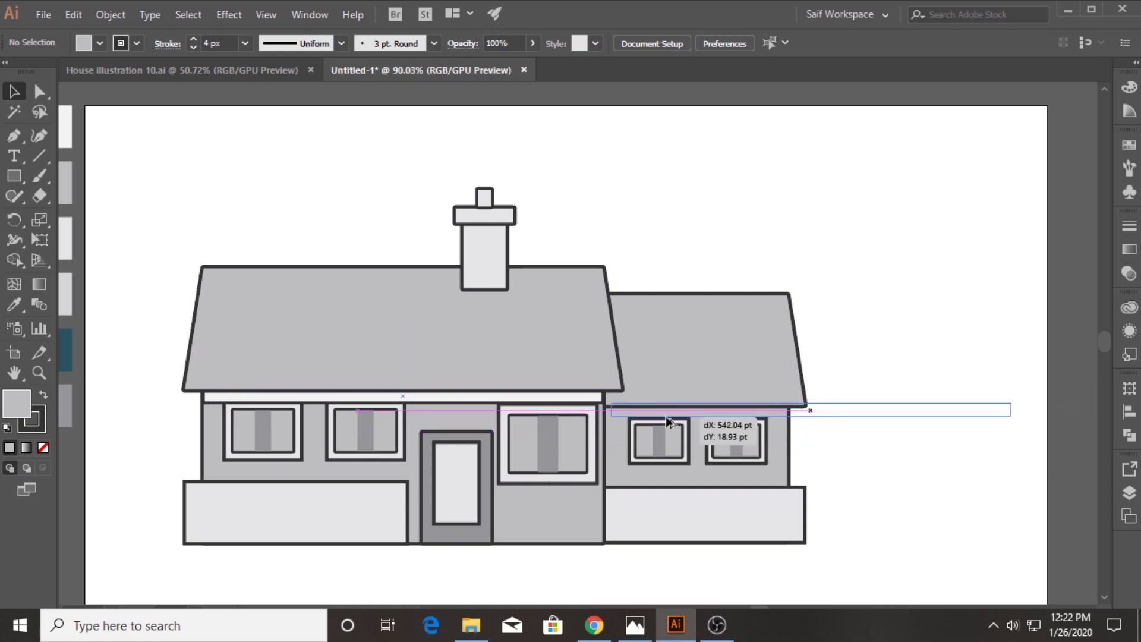
Step: Copy the white strip onto the right wing and shorten it to the wing's width
{"action": "left_click_drag", "start_coordinate": [258, 401], "coordinate": [660, 416]}
{"action": "left_click_drag", "start_coordinate": [1004, 407], "coordinate": [789, 408]}
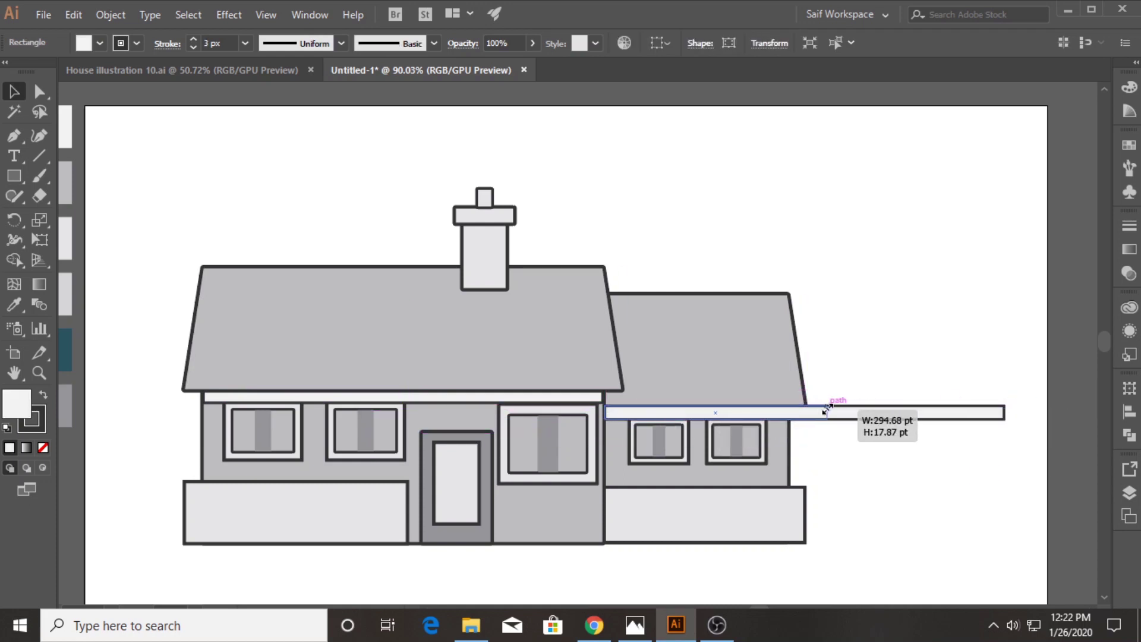
{"action": "left_click", "coordinate": [755, 340]}
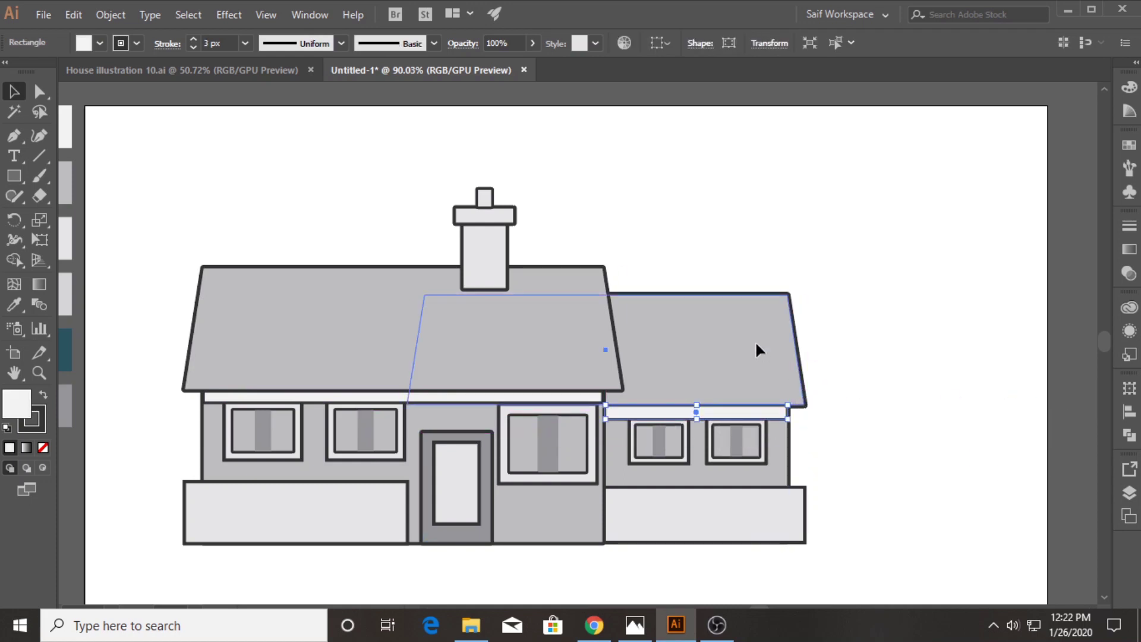
{"action": "left_click", "coordinate": [937, 362]}
{"action": "key", "text": "ctrl+z"}
Step: Bring both roofs and the chimney to the front
{"action": "left_click_drag", "start_coordinate": [326, 171], "coordinate": [632, 301]}
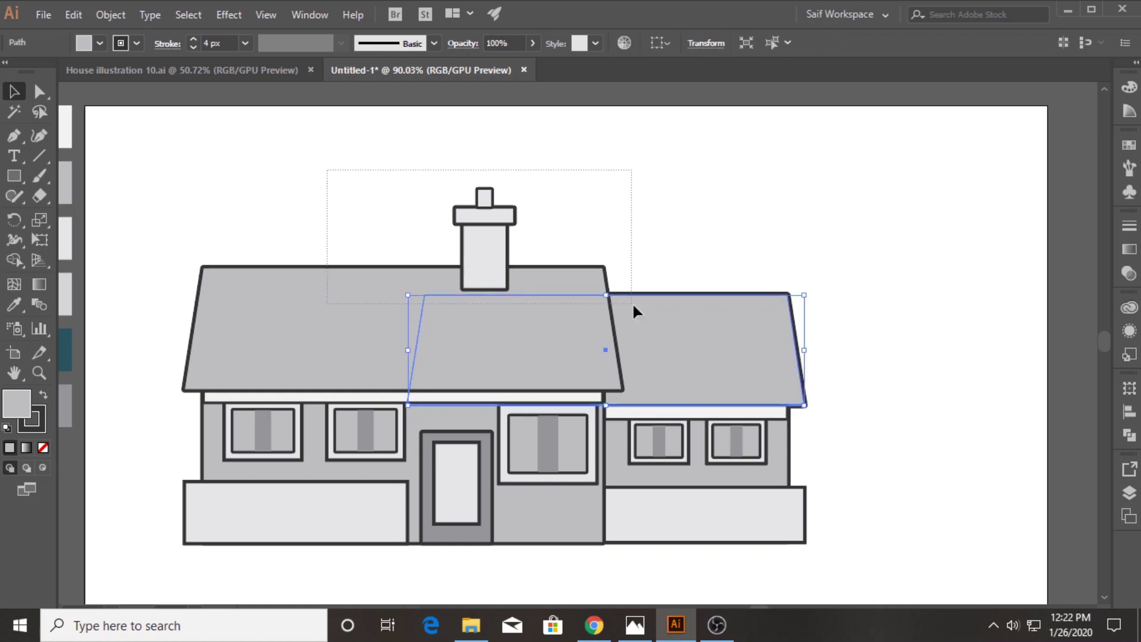
{"action": "right_click", "coordinate": [633, 302]}
{"action": "left_click", "coordinate": [848, 523]}
{"action": "left_click", "coordinate": [846, 386]}
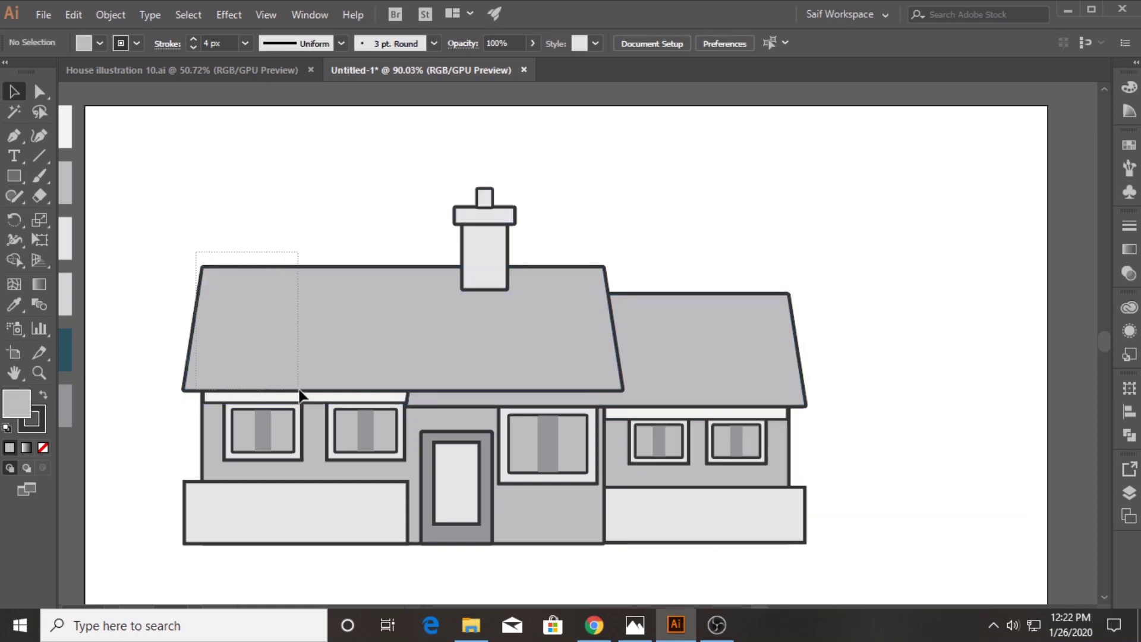
Step: Bring the chimney in front of the house
{"action": "left_click_drag", "start_coordinate": [302, 401], "coordinate": [302, 402]}
{"action": "left_click_drag", "start_coordinate": [446, 215], "coordinate": [466, 226]}
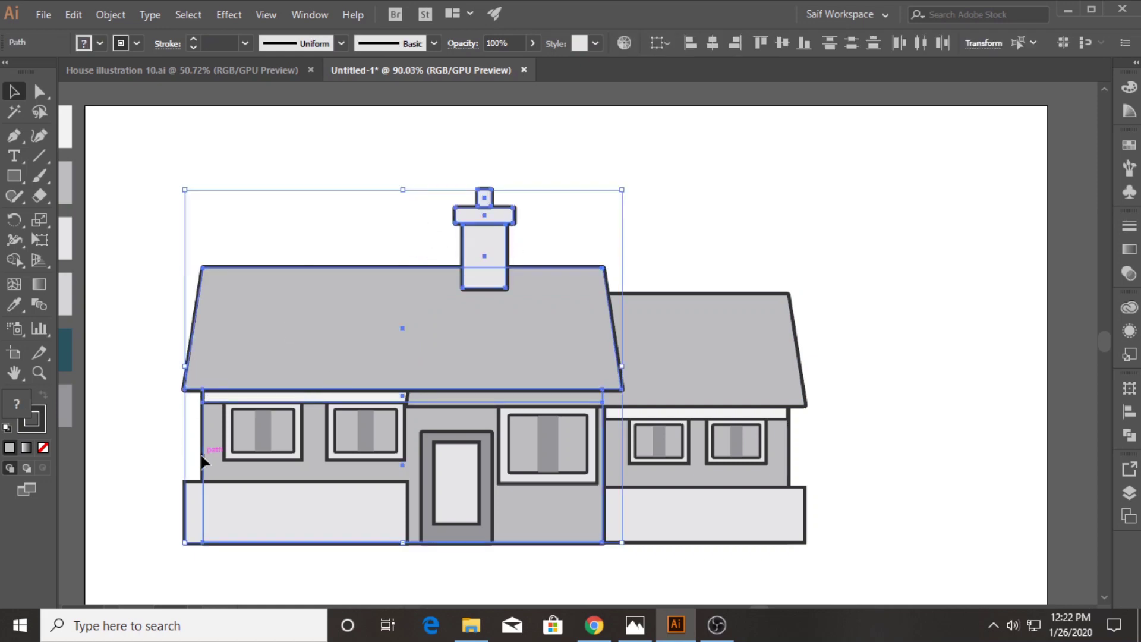
{"action": "left_click", "coordinate": [201, 455], "text": "shift"}
{"action": "right_click", "coordinate": [266, 319]}
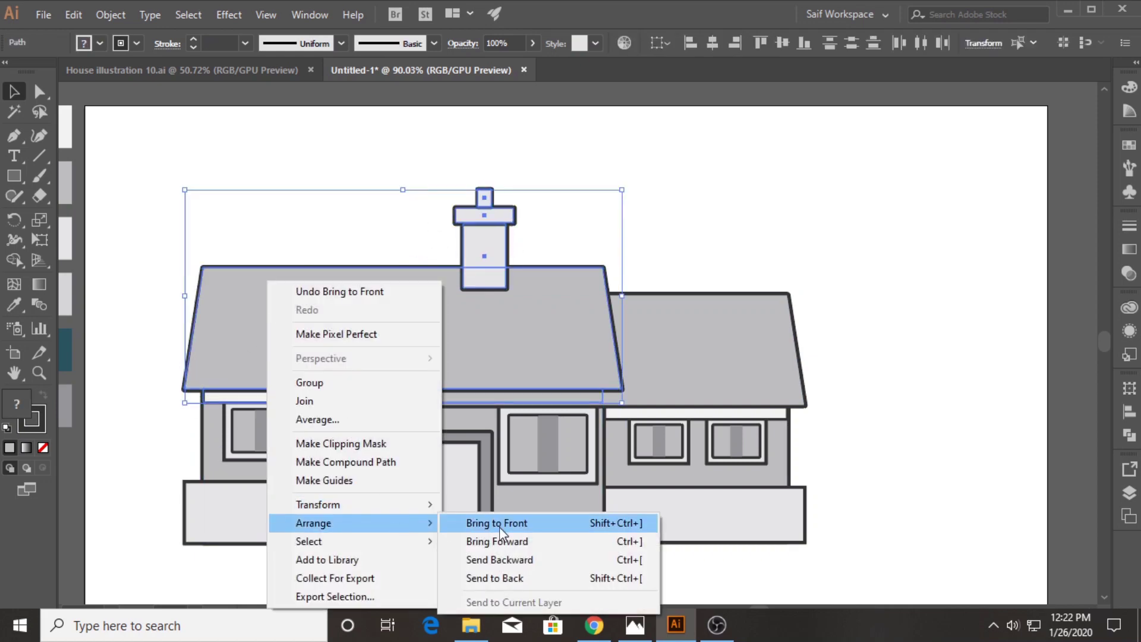
{"action": "left_click", "coordinate": [499, 526]}
{"action": "left_click", "coordinate": [308, 232]}
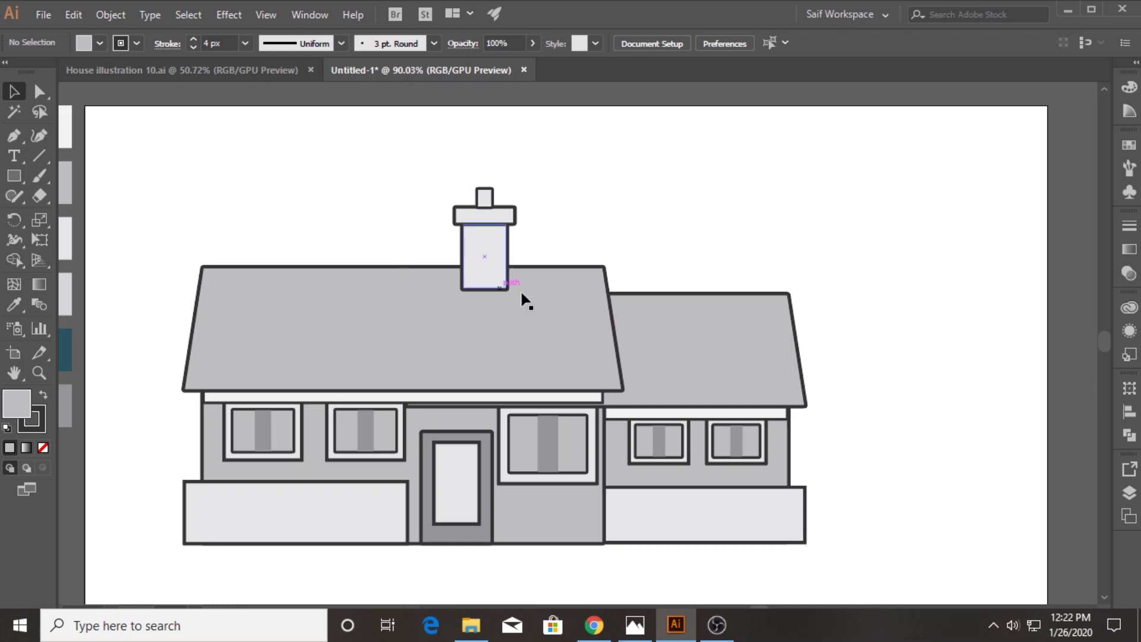
Step: Bring the main roof, wall, windows and base in front of the chimney
{"action": "left_click_drag", "start_coordinate": [290, 430], "coordinate": [373, 504]}
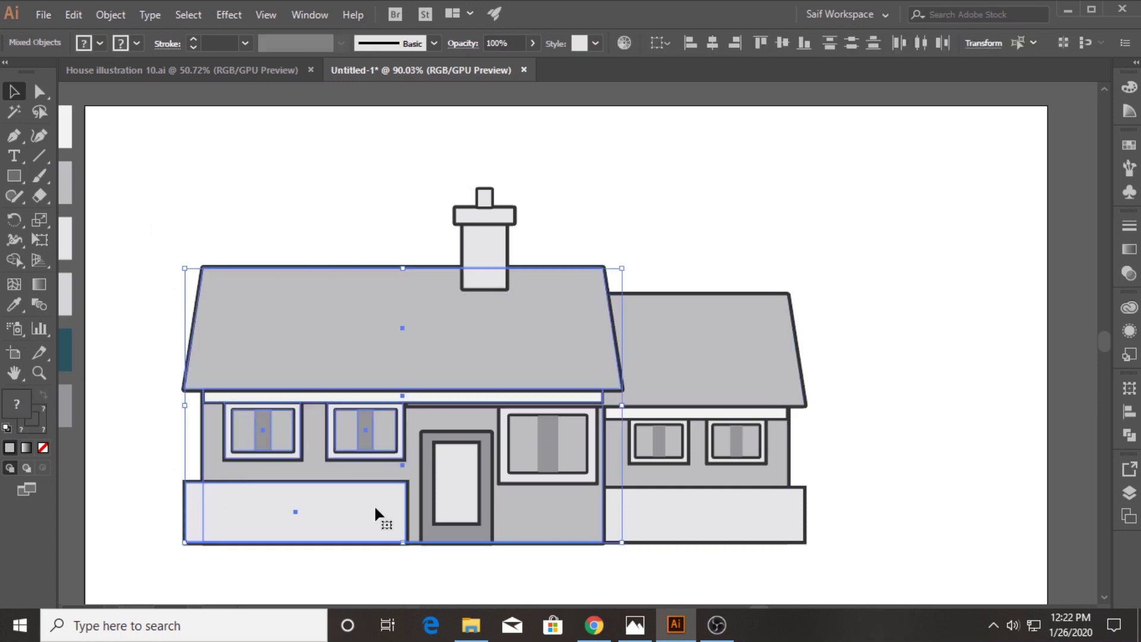
{"action": "left_click", "coordinate": [530, 469], "text": "shift"}
{"action": "right_click", "coordinate": [538, 505]}
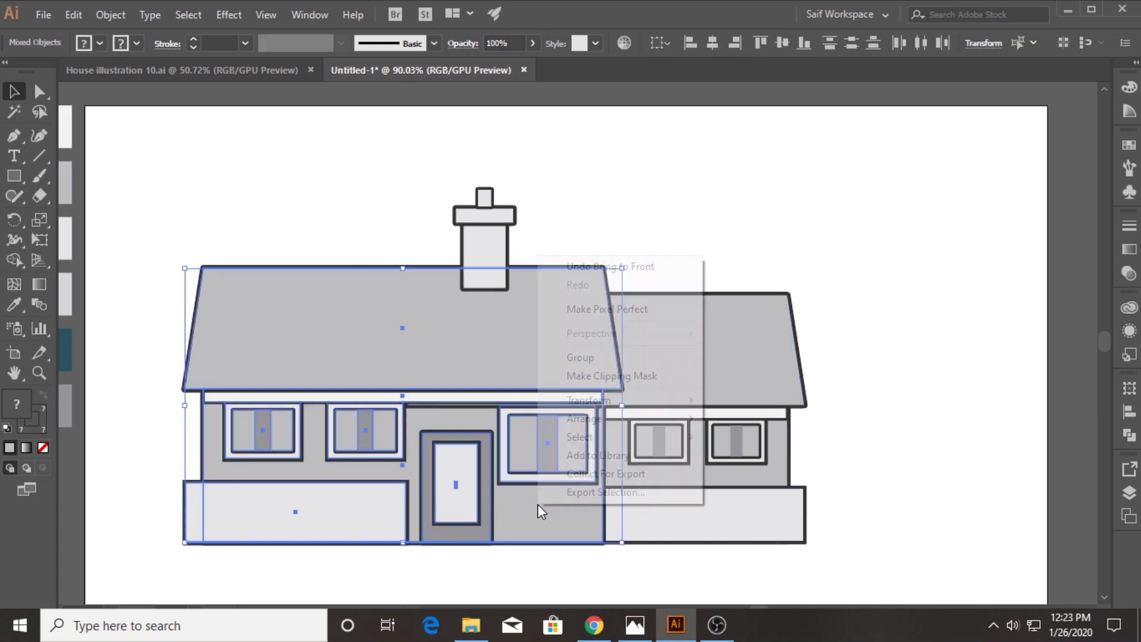
{"action": "left_click", "coordinate": [765, 419]}
{"action": "left_click", "coordinate": [880, 443]}
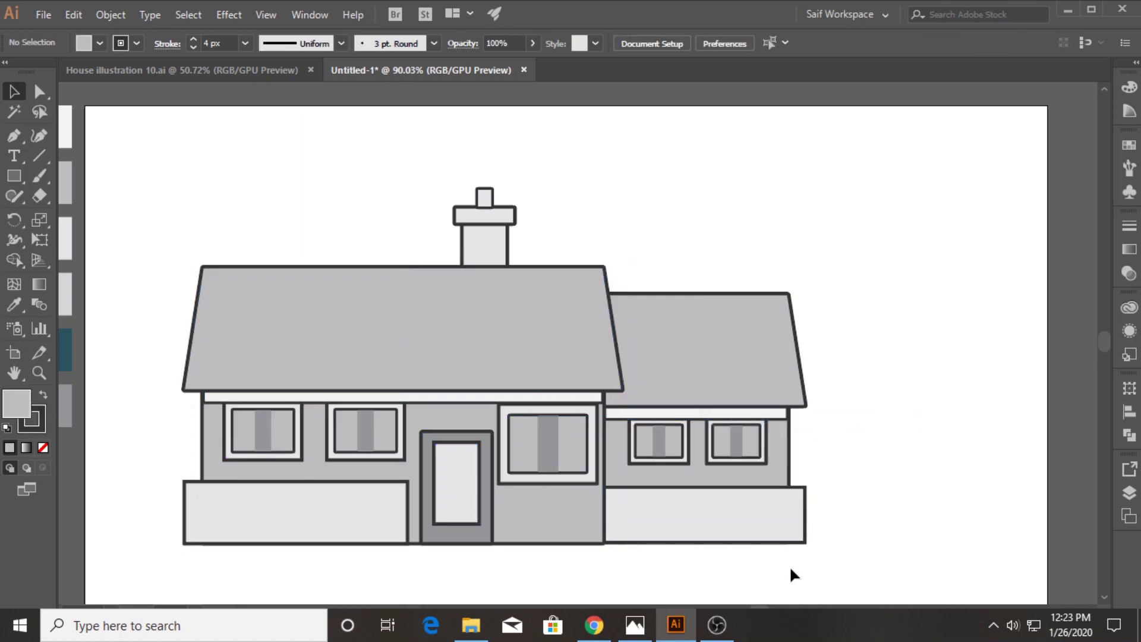
Step: Cancel the Save As dialog and zoom in on the house
{"action": "key", "text": "ctrl+s"}
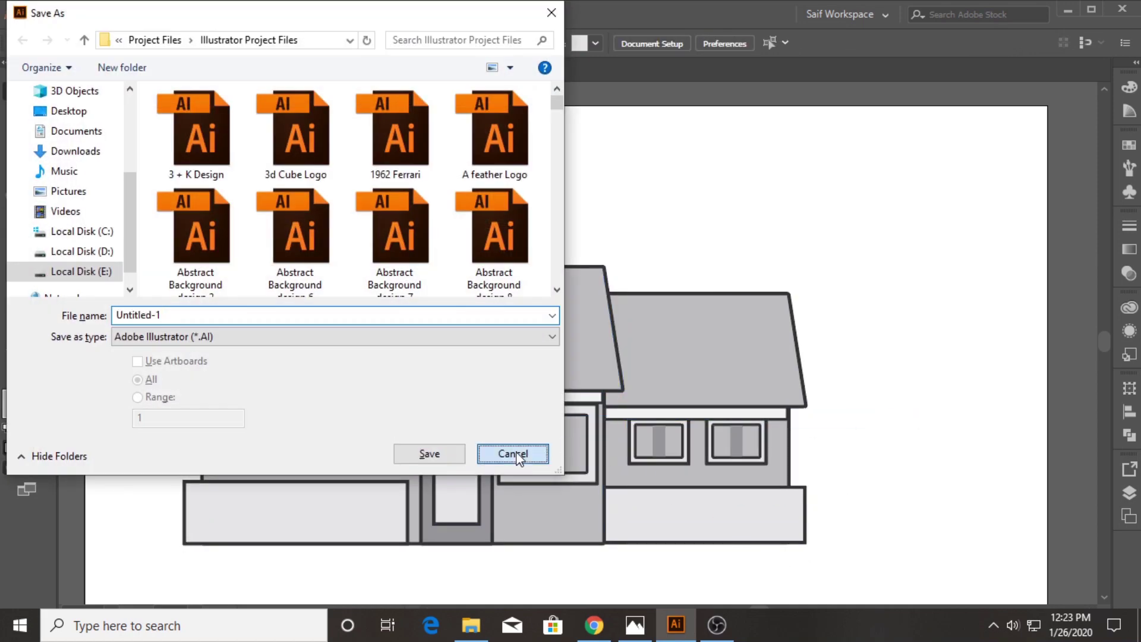
{"action": "left_click", "coordinate": [511, 451]}
{"action": "left_click", "coordinate": [39, 372]}
{"action": "left_click_drag", "start_coordinate": [199, 374], "coordinate": [246, 373]}
{"action": "scroll", "coordinate": [246, 373], "scroll_direction": "down", "scroll_amount": 2}
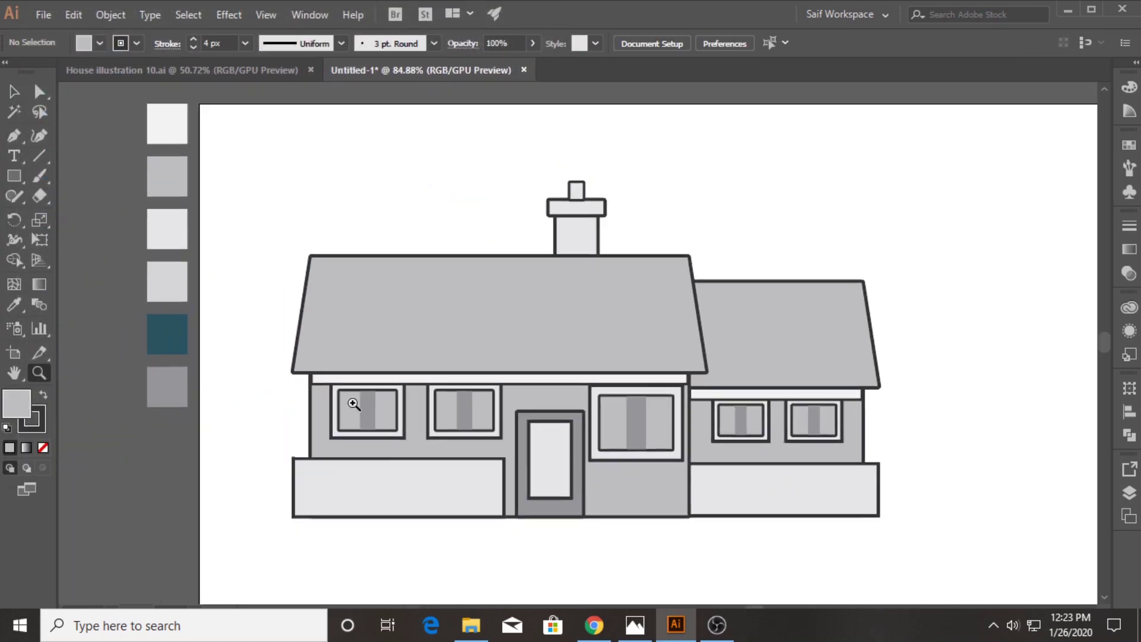
Step: Shrink the right window and nudge it up, then scale the two left windows smaller
{"action": "key", "text": "v"}
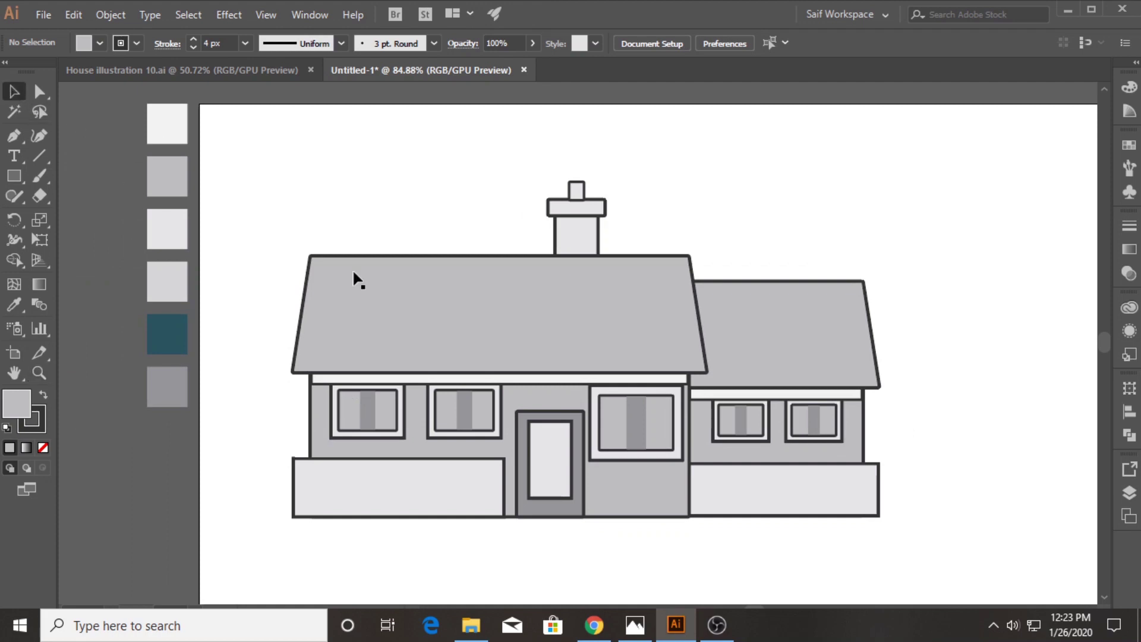
{"action": "left_click", "coordinate": [640, 454]}
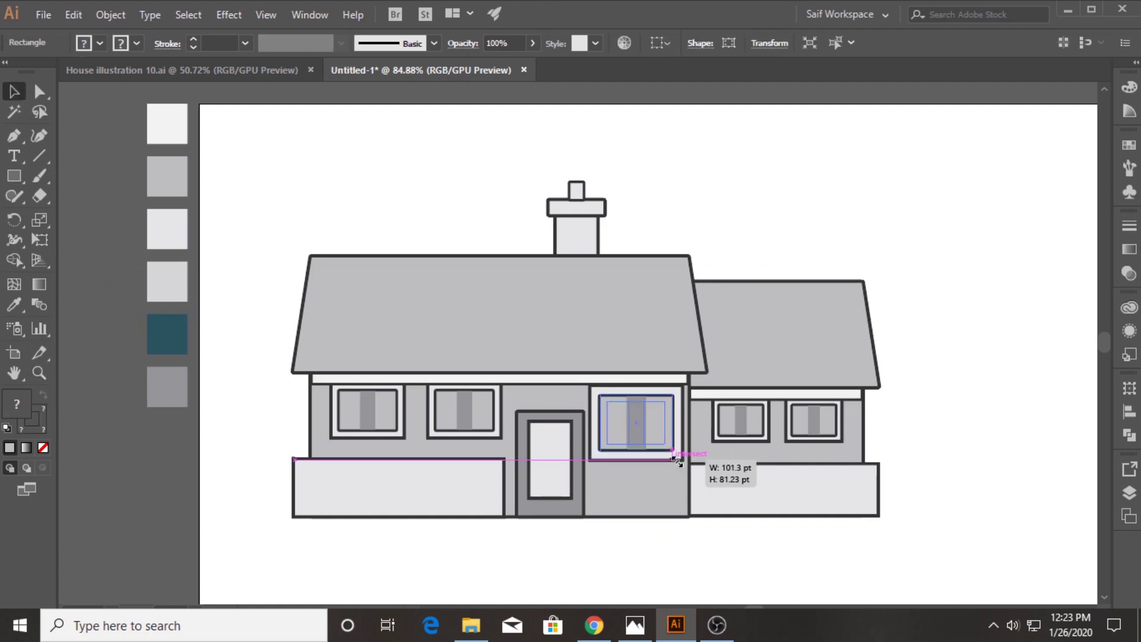
{"action": "left_click_drag", "start_coordinate": [682, 461], "coordinate": [676, 455]}
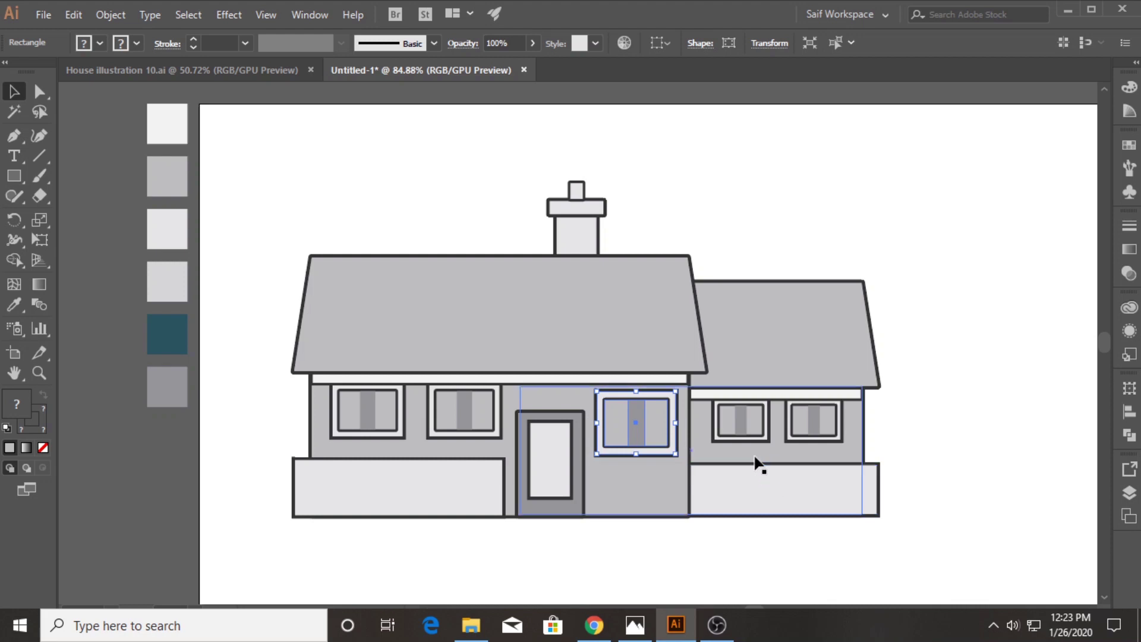
{"action": "key", "text": "Up"}
{"action": "key", "text": "Up"}
{"action": "key", "text": "Up"}
{"action": "key", "text": "Up"}
{"action": "key", "text": "Up"}
{"action": "key", "text": "Up"}
{"action": "key", "text": "Up"}
{"action": "key", "text": "Up"}
{"action": "key", "text": "Up"}
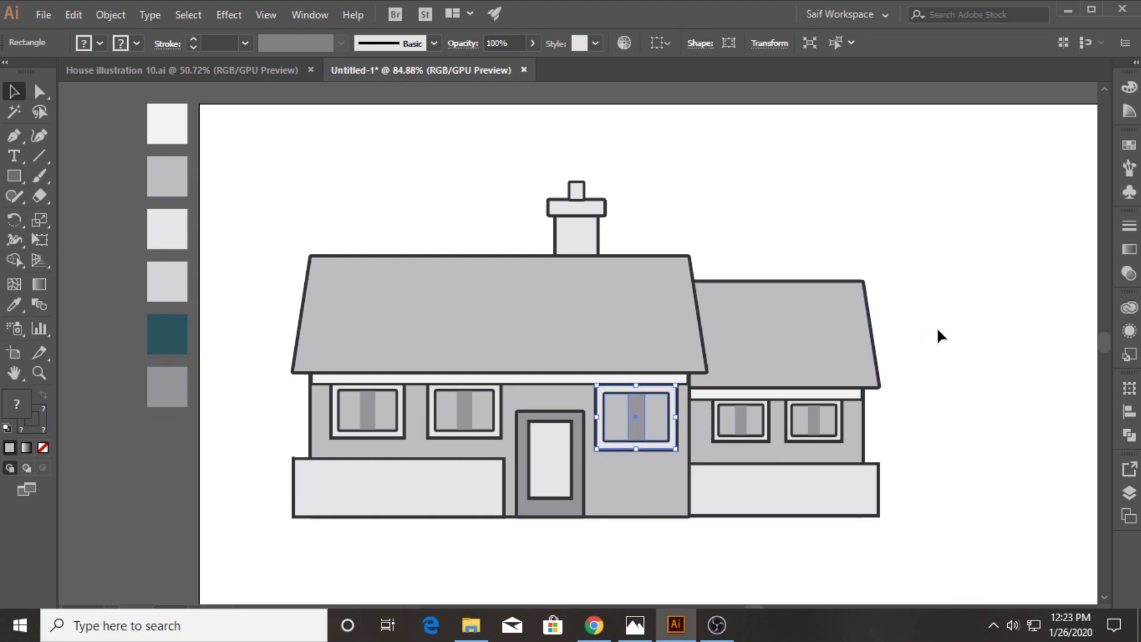
{"action": "left_click", "coordinate": [937, 326]}
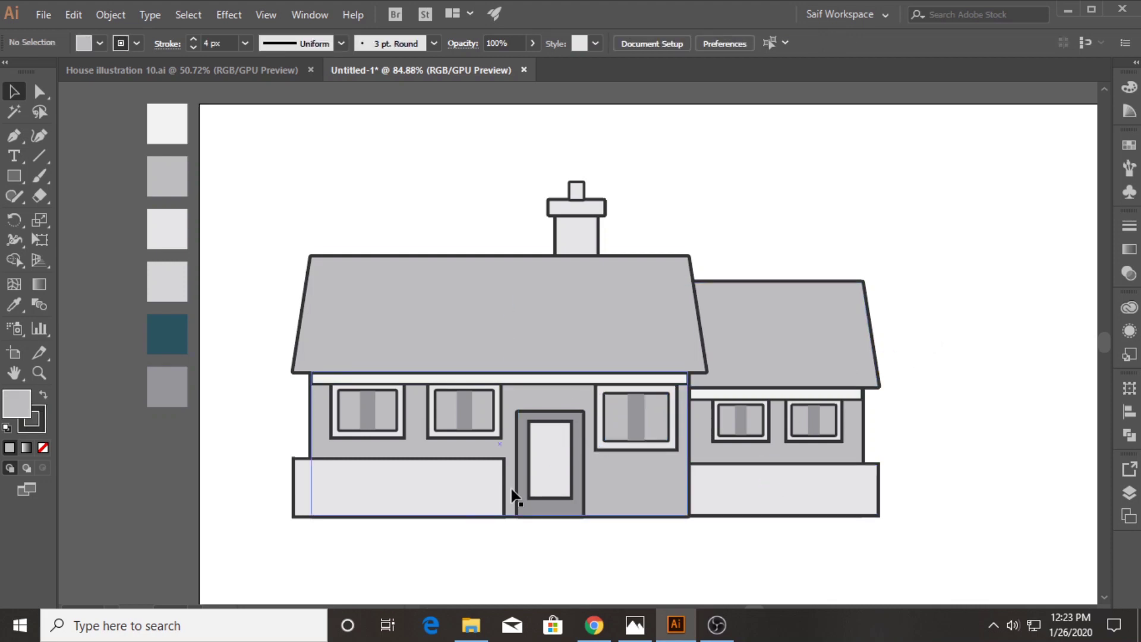
{"action": "left_click", "coordinate": [389, 420]}
{"action": "left_click", "coordinate": [470, 426], "text": "shift"}
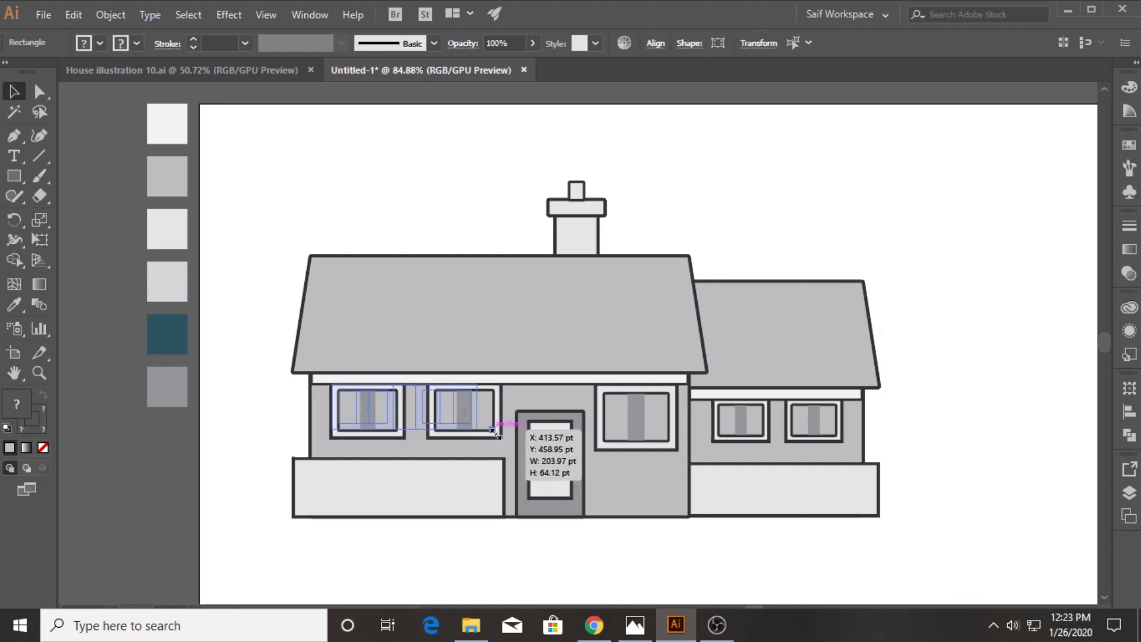
{"action": "left_click_drag", "start_coordinate": [499, 438], "coordinate": [458, 415]}
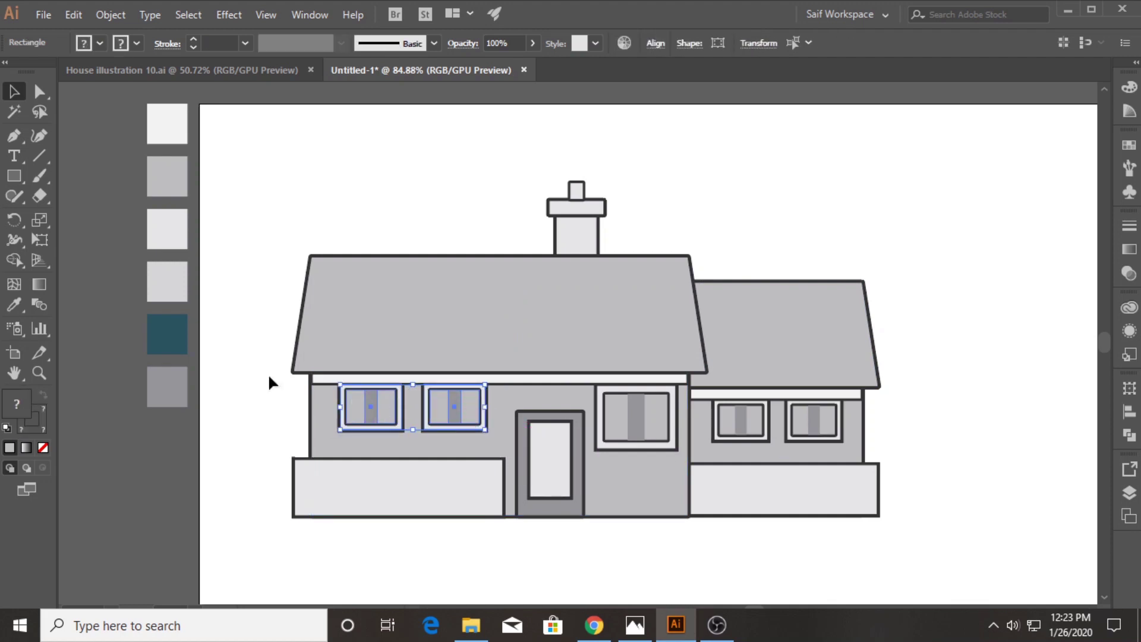
Step: Draw a vertical Pen line on the wall from the base up to the eave
{"action": "left_click", "coordinate": [14, 136]}
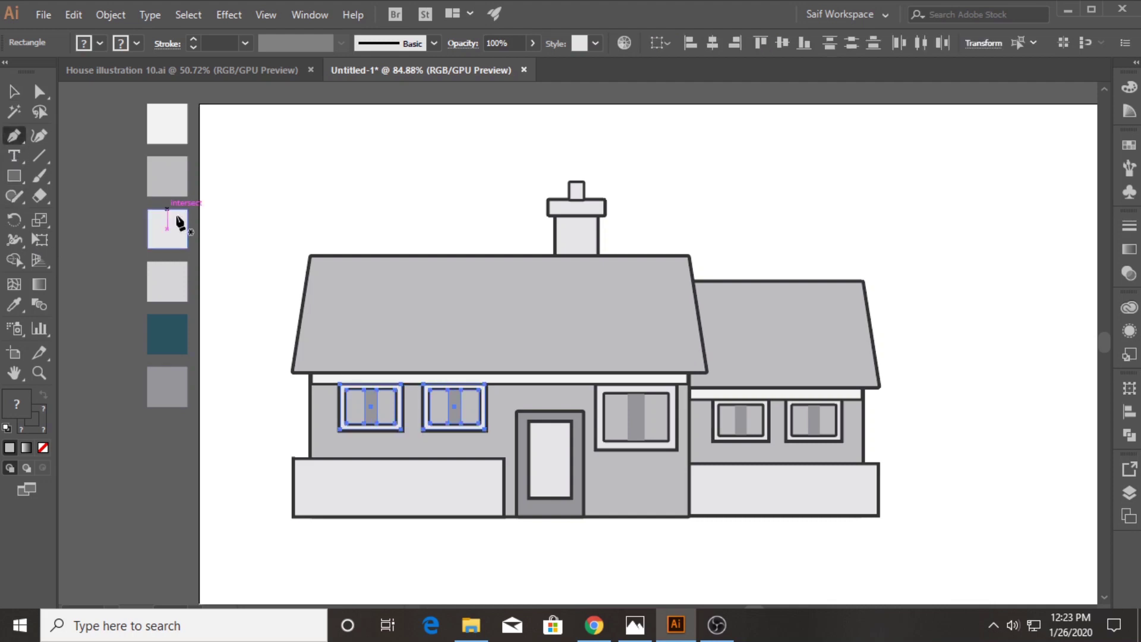
{"action": "left_click", "coordinate": [494, 458]}
{"action": "left_click", "coordinate": [494, 387]}
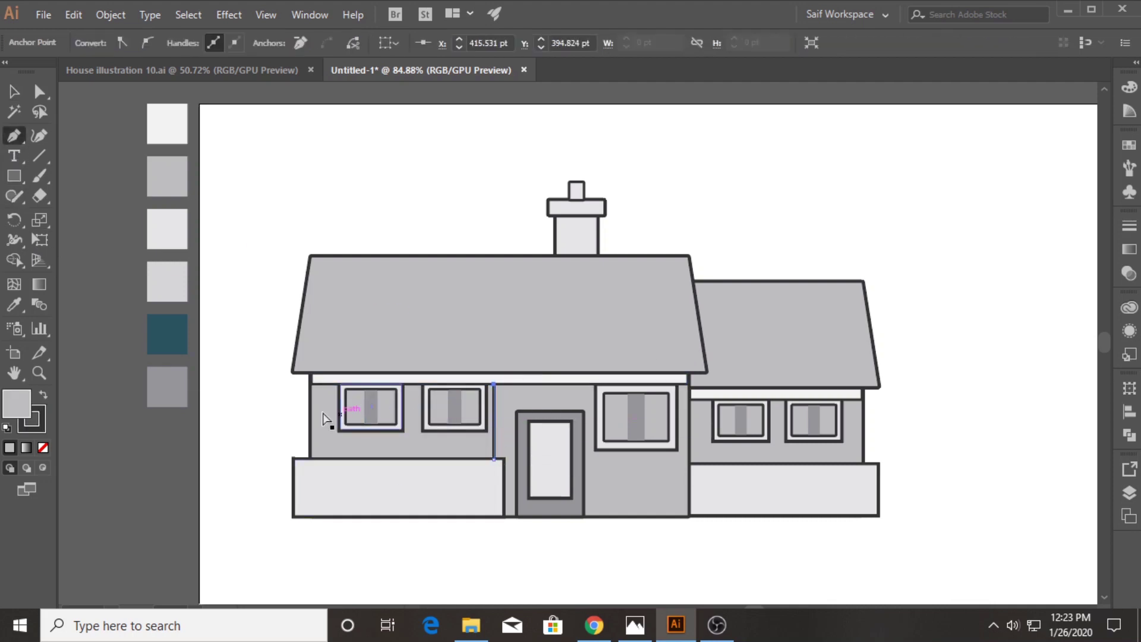
{"action": "key", "text": "Escape"}
Step: Bring the lower-left base box in front of the wall
{"action": "left_click", "coordinate": [416, 488]}
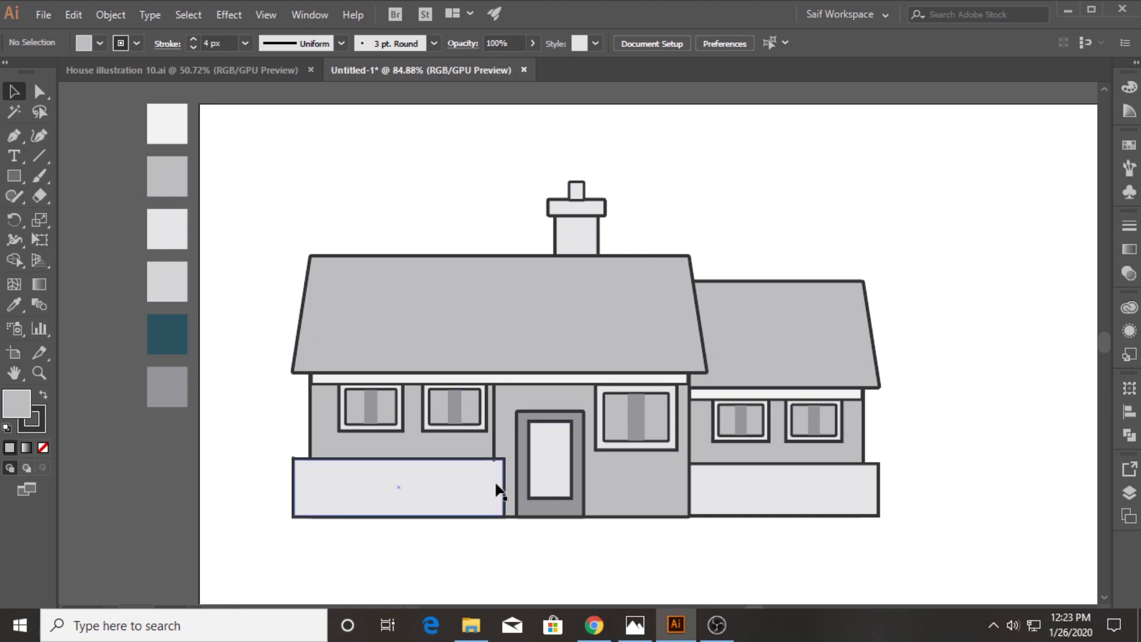
{"action": "right_click", "coordinate": [495, 482]}
{"action": "left_click", "coordinate": [737, 466]}
{"action": "left_click", "coordinate": [938, 390]}
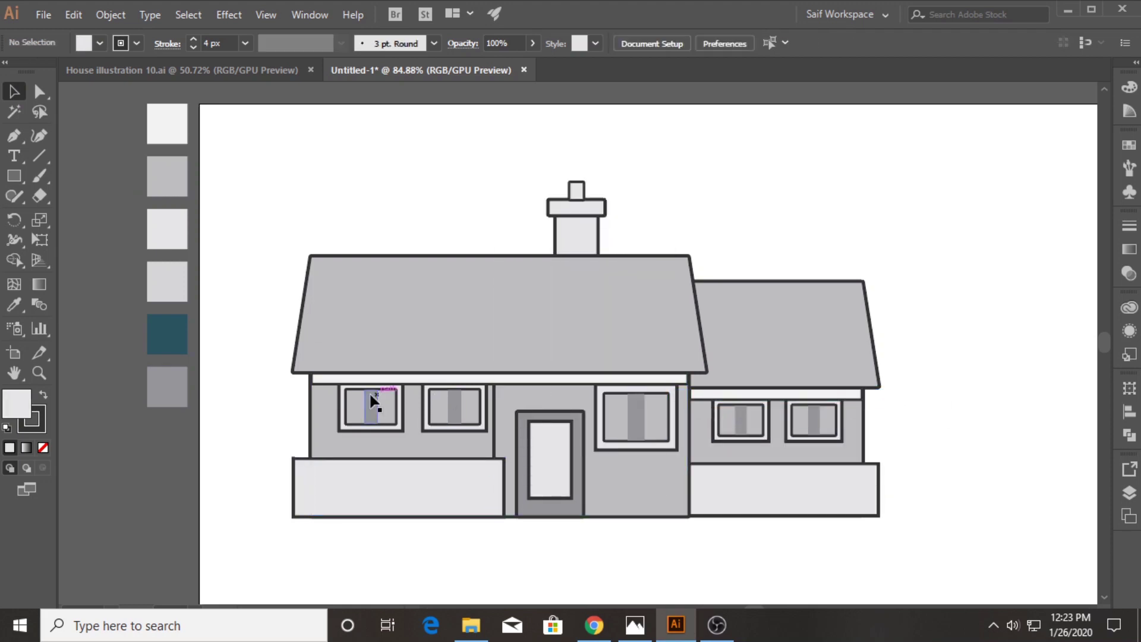
Step: Draw a teal-filled rectangle band under the eave on the left wall
{"action": "left_click", "coordinate": [46, 379]}
{"action": "left_click_drag", "start_coordinate": [265, 392], "coordinate": [606, 415]}
{"action": "key", "text": "m"}
{"action": "left_click", "coordinate": [113, 304]}
Step: Bring the two left windows in front of the teal band
{"action": "left_click", "coordinate": [14, 91]}
{"action": "left_click", "coordinate": [471, 449]}
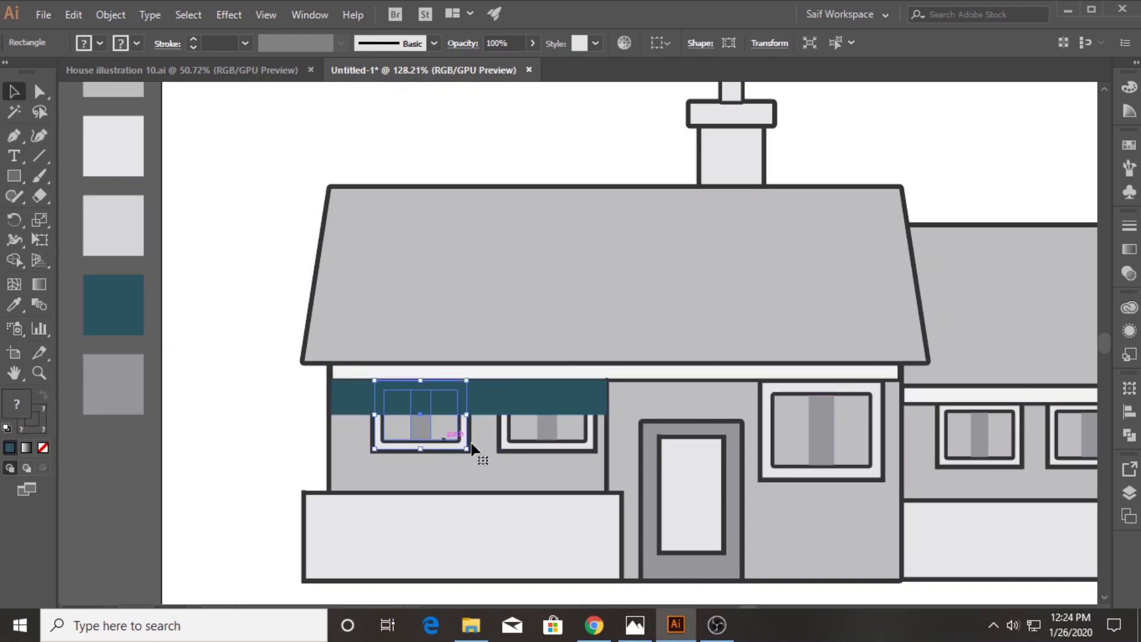
{"action": "left_click", "coordinate": [545, 444], "text": "shift"}
{"action": "right_click", "coordinate": [545, 440]}
{"action": "left_click", "coordinate": [749, 351]}
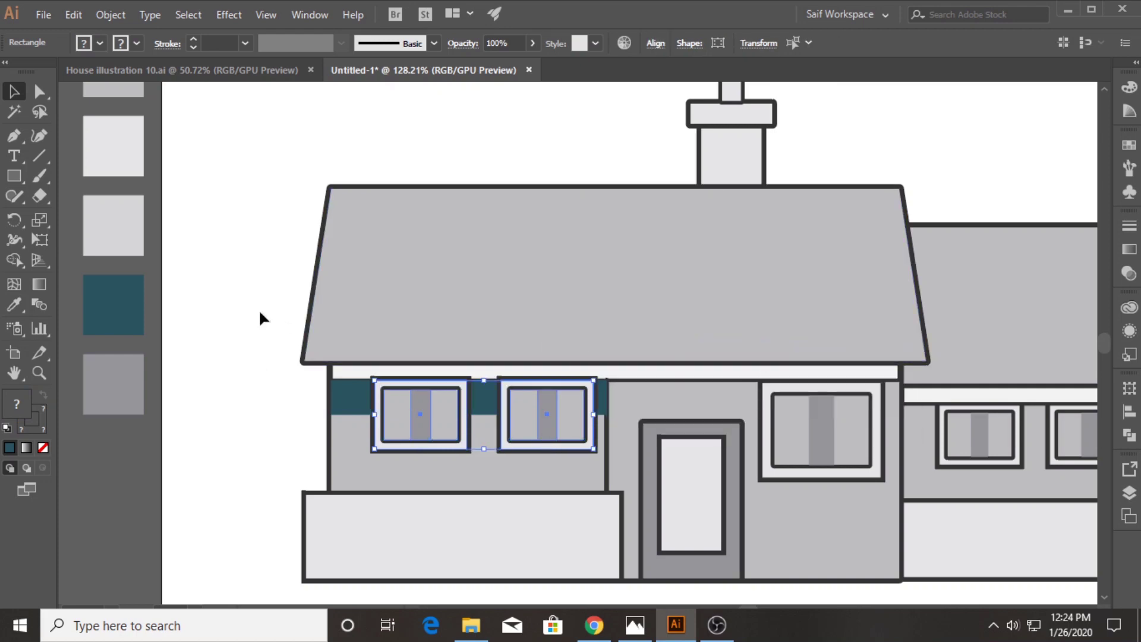
{"action": "left_click", "coordinate": [247, 305]}
Step: Bring the roof, its white strip and the chimney back in front
{"action": "left_click", "coordinate": [482, 374]}
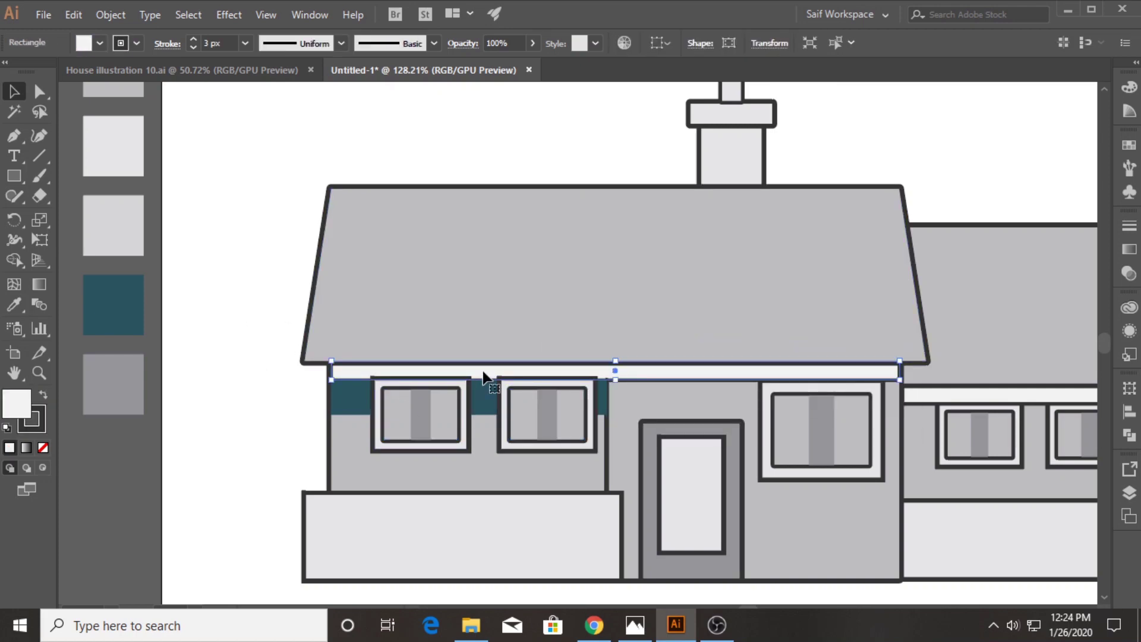
{"action": "left_click", "coordinate": [482, 339], "text": "shift"}
{"action": "right_click", "coordinate": [532, 282]}
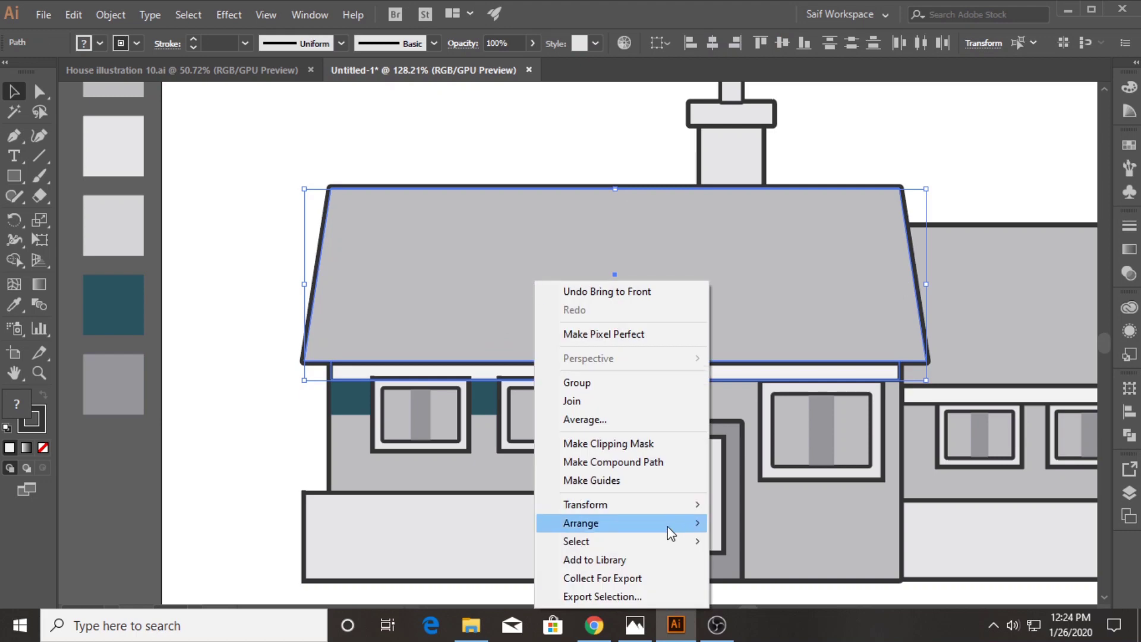
{"action": "left_click", "coordinate": [767, 522]}
{"action": "right_click", "coordinate": [738, 146]}
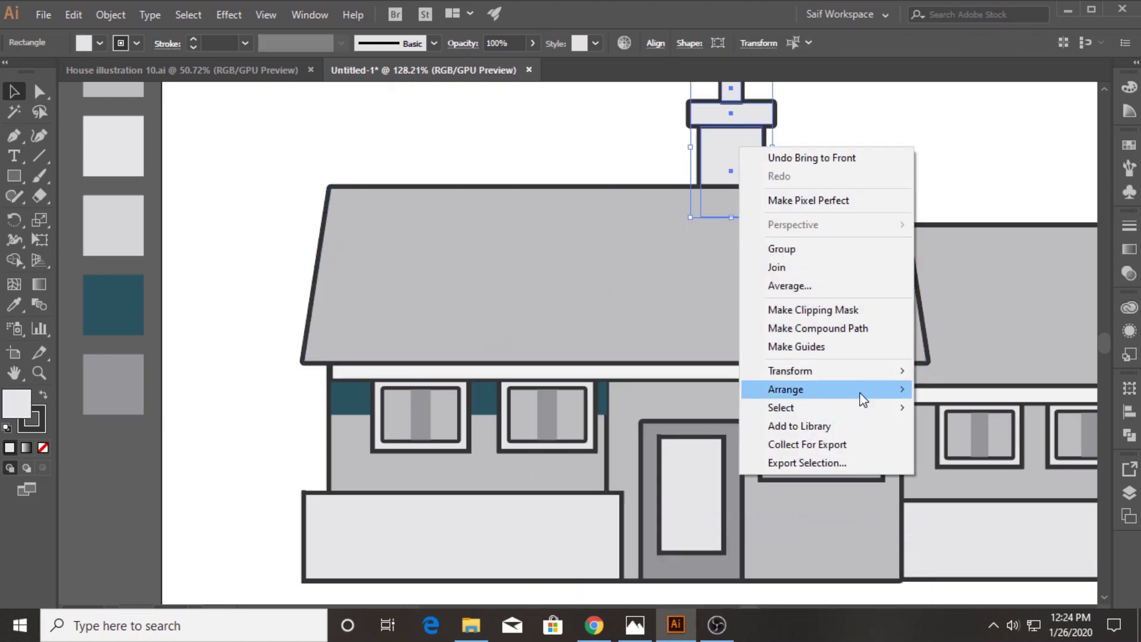
{"action": "left_click", "coordinate": [949, 389]}
{"action": "left_click", "coordinate": [491, 169]}
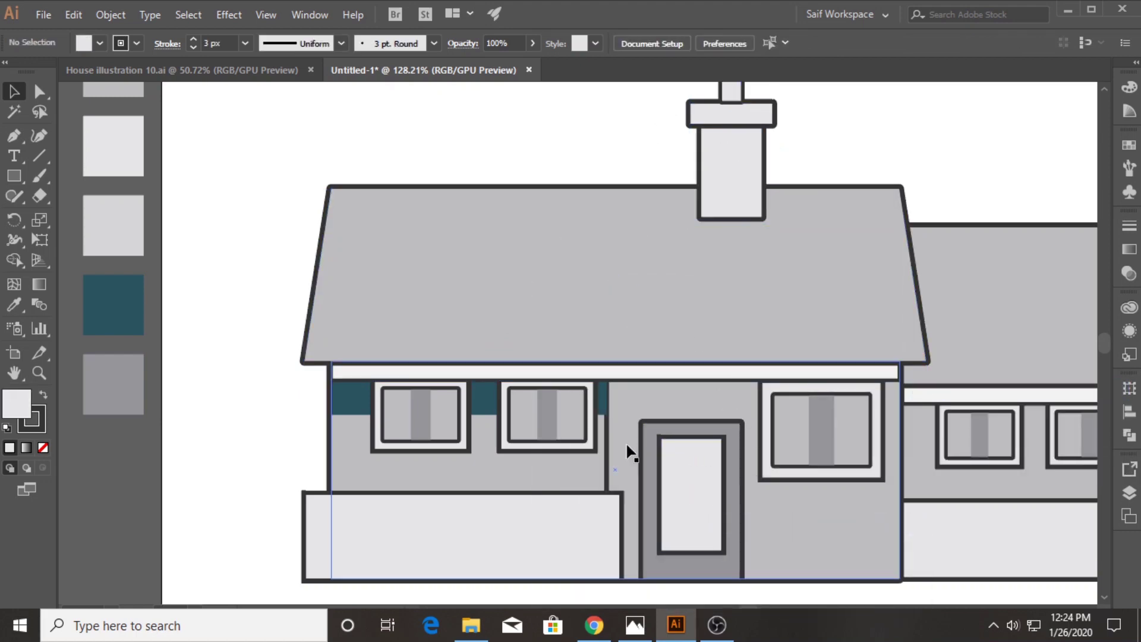
Step: Align the teal band's right edge with the wall's right edge
{"action": "left_click", "coordinate": [604, 410]}
{"action": "left_click_drag", "start_coordinate": [610, 398], "coordinate": [601, 398]}
{"action": "left_click", "coordinate": [245, 312]}
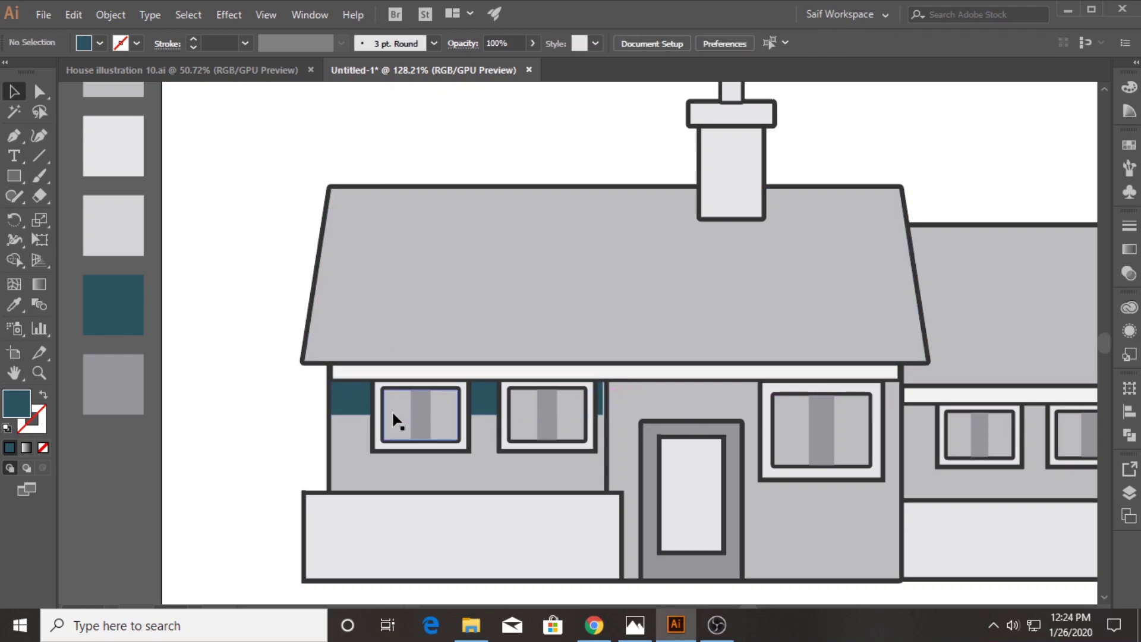
{"action": "left_click", "coordinate": [37, 374]}
{"action": "left_click", "coordinate": [708, 387]}
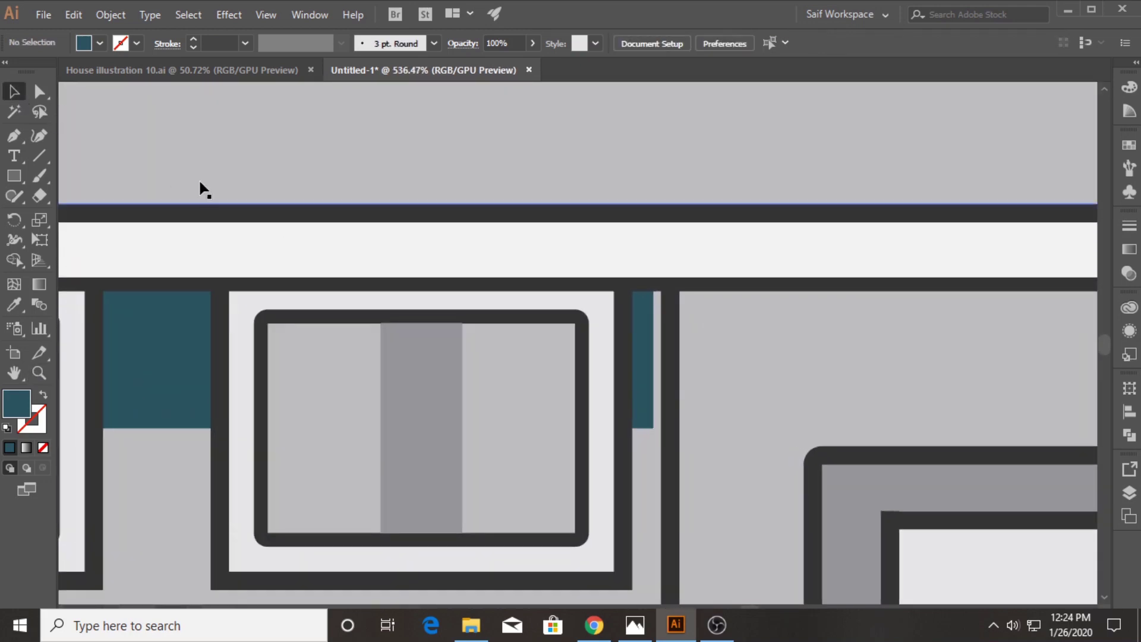
{"action": "left_click", "coordinate": [647, 364]}
{"action": "left_click_drag", "start_coordinate": [661, 360], "coordinate": [664, 359]}
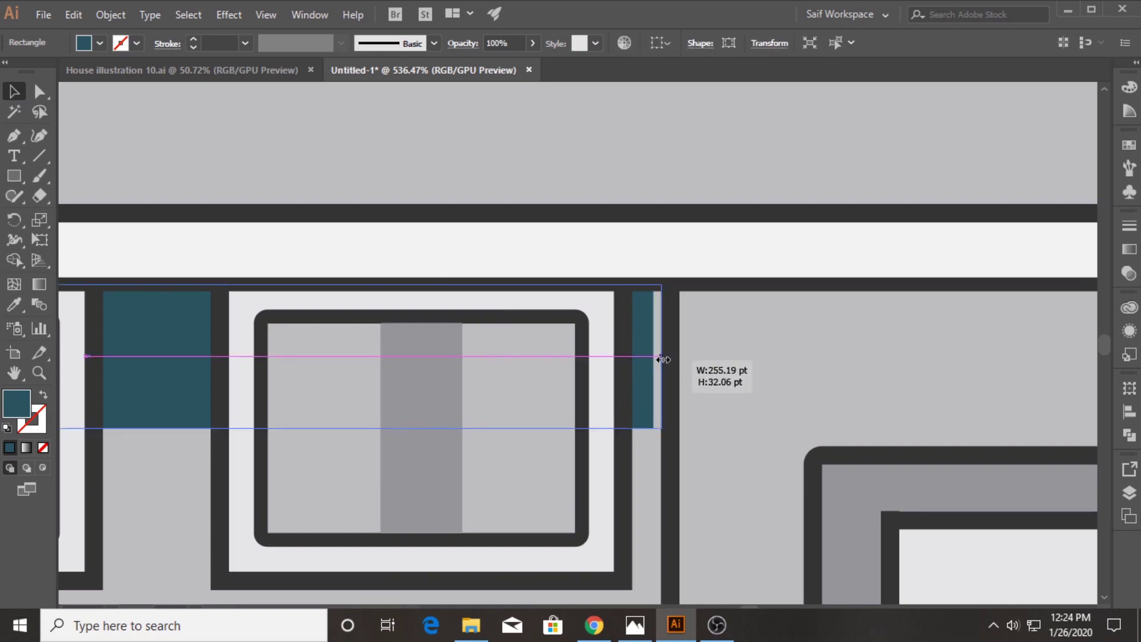
Step: Draw a second teal band on the central wall, aligning its left edge to the divider
{"action": "key", "text": "z"}
{"action": "left_click_drag", "start_coordinate": [594, 374], "coordinate": [334, 372]}
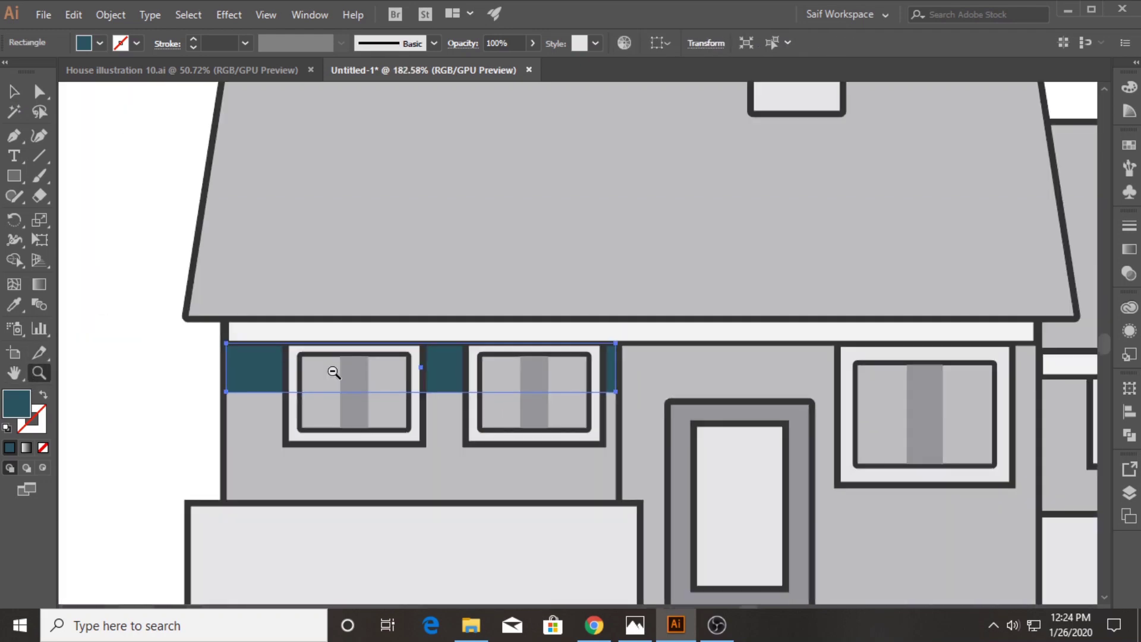
{"action": "left_click_drag", "start_coordinate": [744, 338], "coordinate": [632, 338]}
{"action": "left_click", "coordinate": [14, 175]}
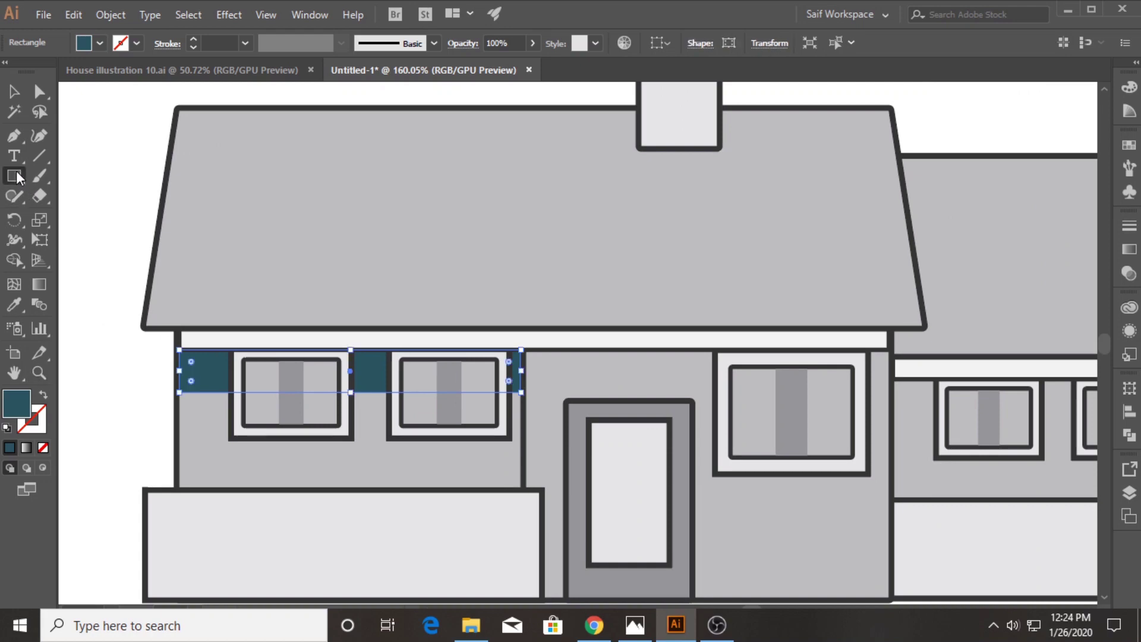
{"action": "left_click_drag", "start_coordinate": [889, 350], "coordinate": [527, 428]}
{"action": "key", "text": "z"}
{"action": "left_click", "coordinate": [574, 407]}
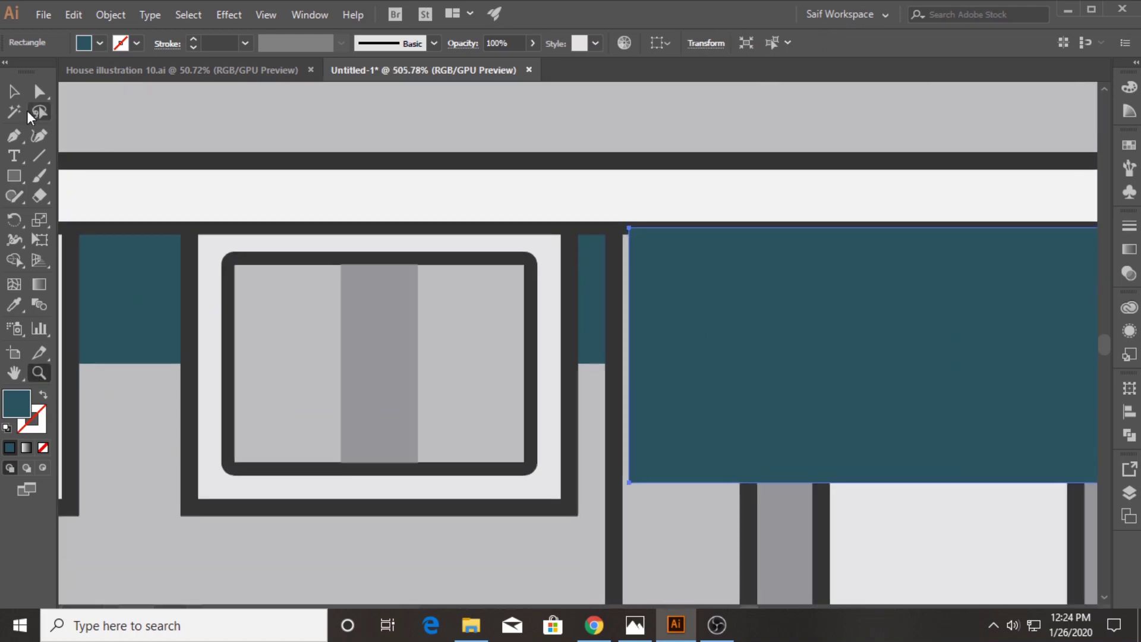
{"action": "left_click", "coordinate": [14, 92]}
{"action": "left_click_drag", "start_coordinate": [629, 351], "coordinate": [624, 364]}
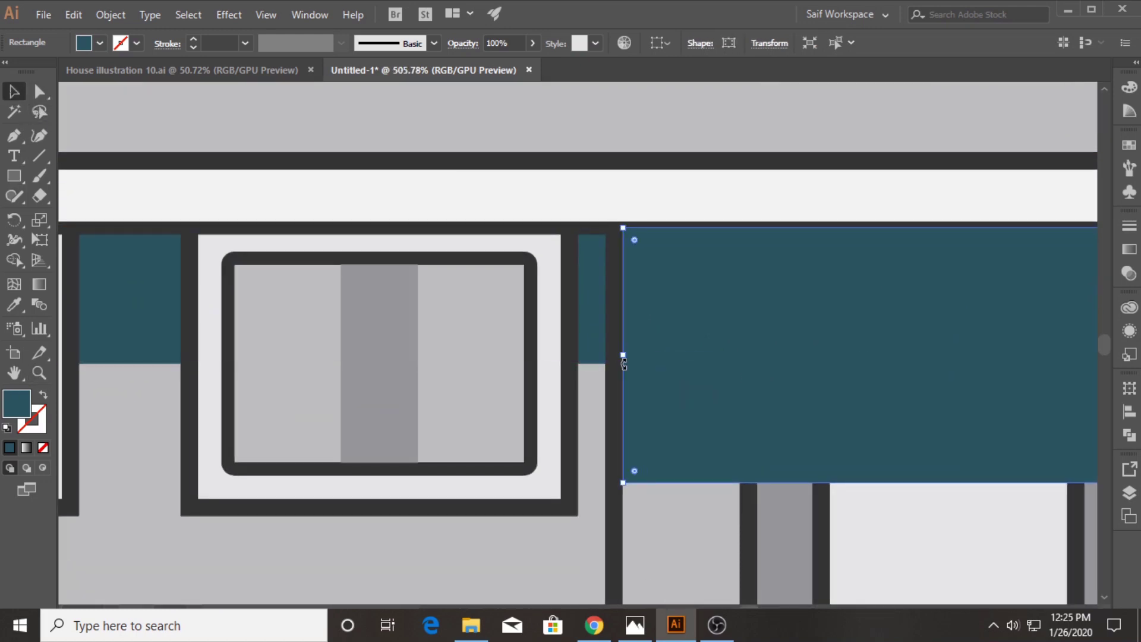
Step: Nudge the band down and darken both bands' fill to #20383f
{"action": "key", "text": "Down"}
{"action": "key", "text": "Down"}
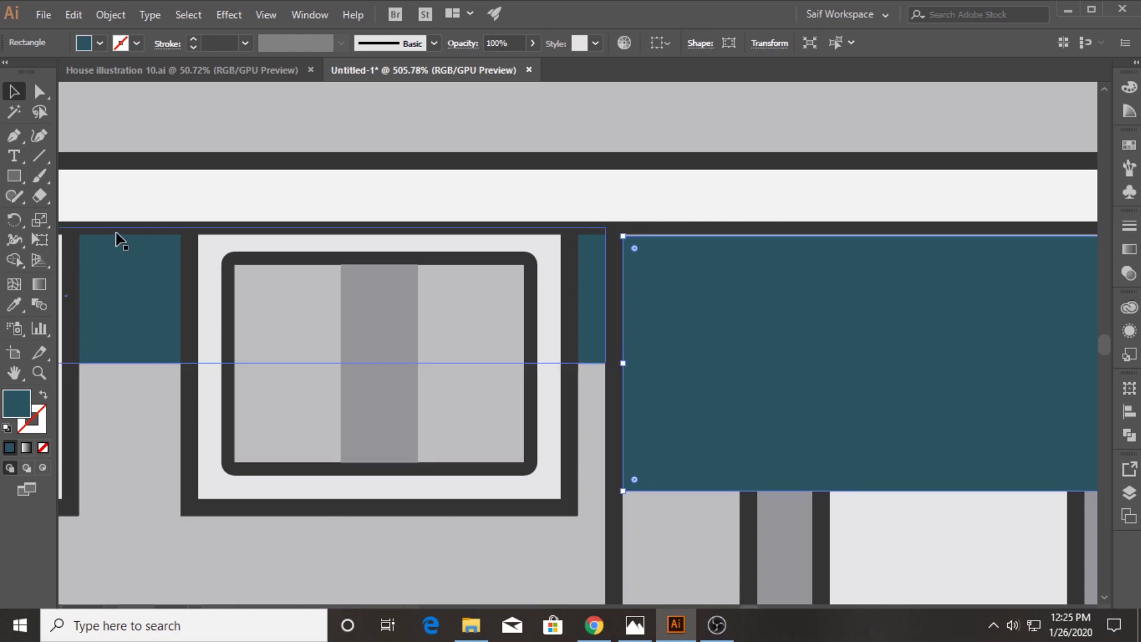
{"action": "left_click", "coordinate": [127, 245], "text": "shift"}
{"action": "double_click", "coordinate": [21, 409]}
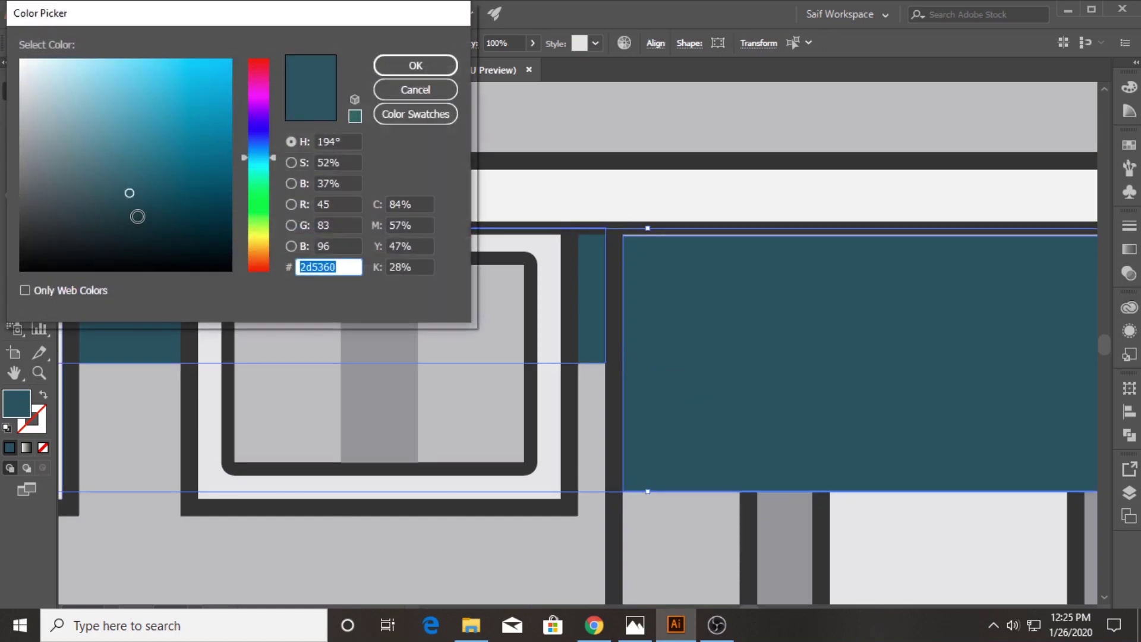
{"action": "left_click", "coordinate": [126, 217]}
{"action": "left_click", "coordinate": [398, 67]}
{"action": "left_click", "coordinate": [39, 373]}
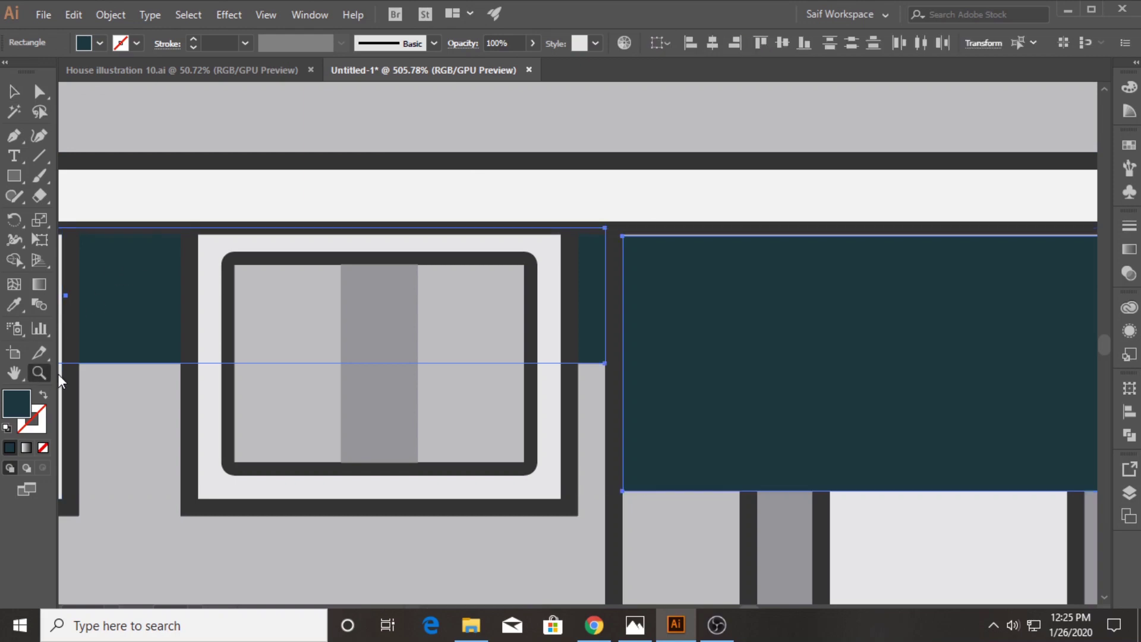
{"action": "key", "text": "ctrl+0"}
{"action": "left_click", "coordinate": [14, 91]}
Step: Bring the door and right window in front of the shadow band
{"action": "key", "text": "ctrl+shift+a"}
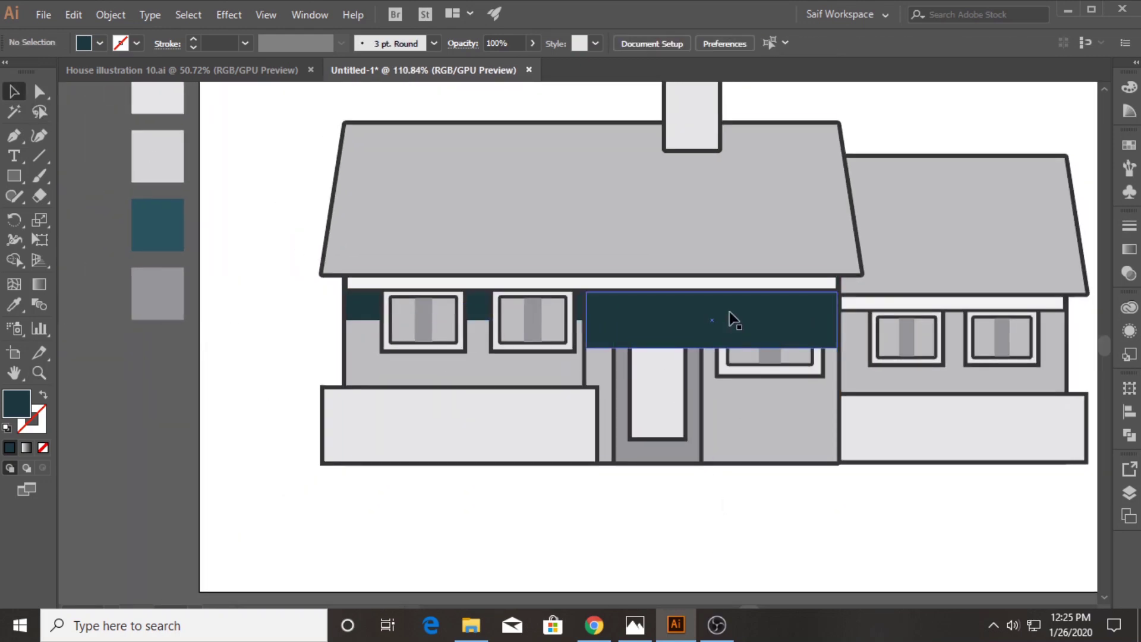
{"action": "left_click", "coordinate": [675, 392]}
{"action": "left_click", "coordinate": [767, 363], "text": "shift"}
{"action": "right_click", "coordinate": [758, 385]}
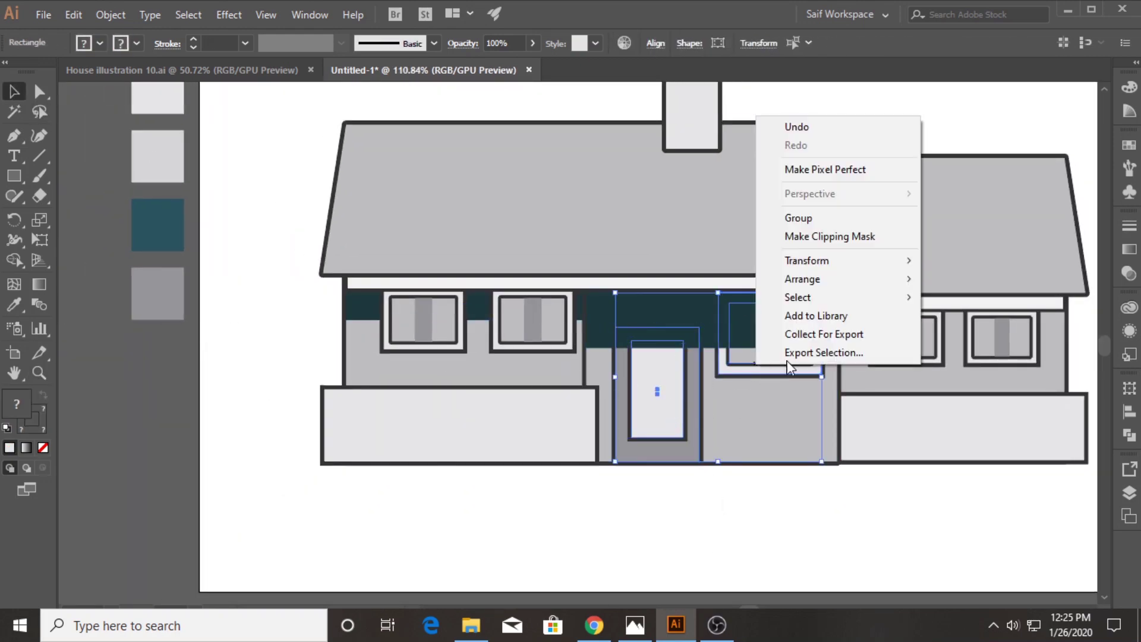
{"action": "left_click", "coordinate": [975, 279]}
{"action": "left_click", "coordinate": [748, 506]}
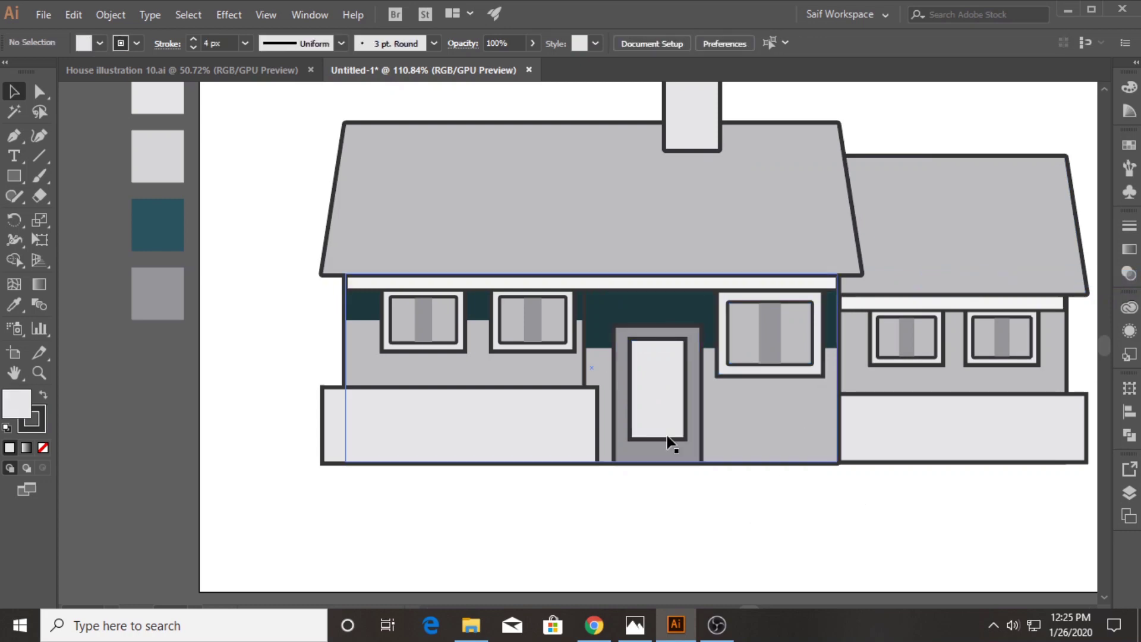
Step: Draw a band under the side wing's roof and sample the dark teal onto it
{"action": "left_click", "coordinate": [38, 373]}
{"action": "left_click_drag", "start_coordinate": [507, 284], "coordinate": [599, 378]}
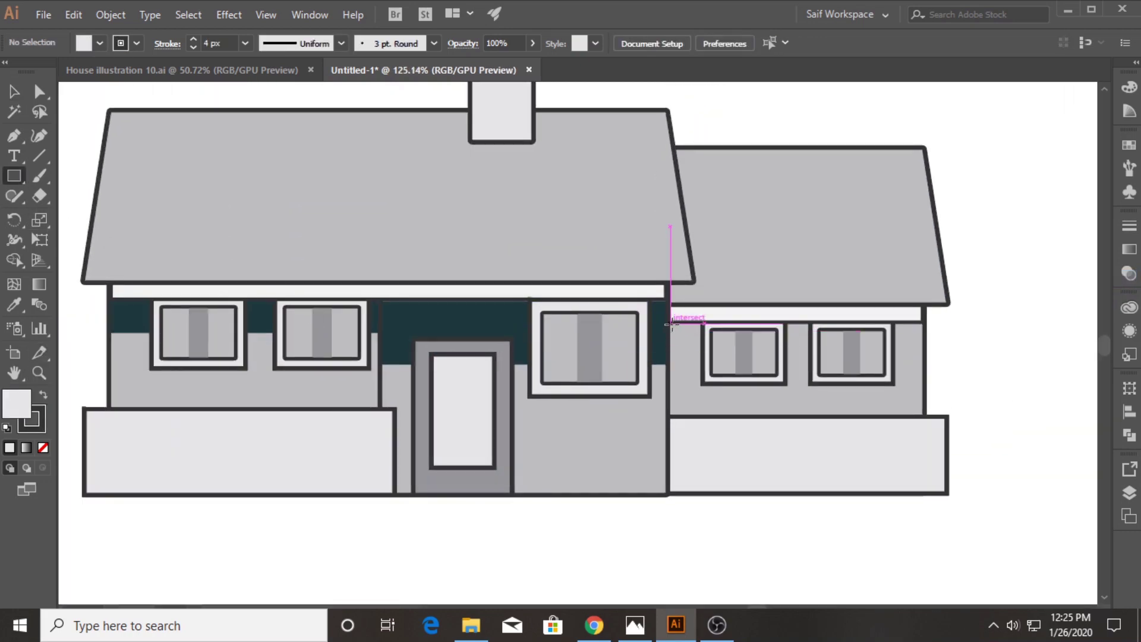
{"action": "left_click_drag", "start_coordinate": [671, 324], "coordinate": [923, 352]}
{"action": "left_click", "coordinate": [17, 305]}
{"action": "left_click", "coordinate": [423, 311]}
Step: Bring the two side-wing windows in front of the new band
{"action": "key", "text": "v"}
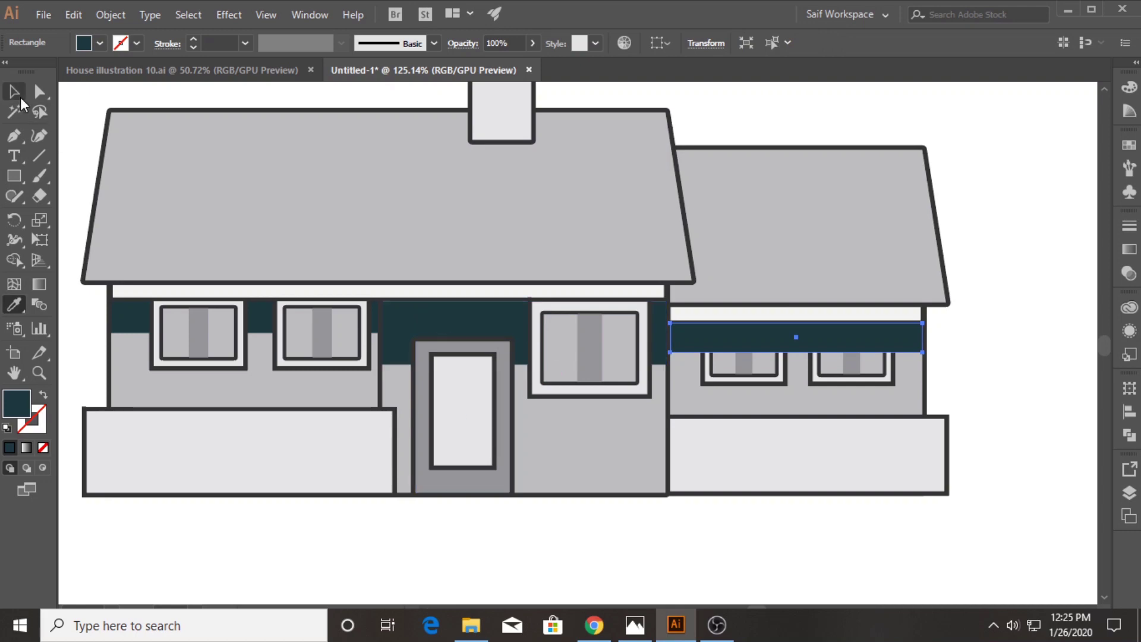
{"action": "left_click", "coordinate": [744, 371]}
{"action": "left_click", "coordinate": [837, 371], "text": "shift"}
{"action": "right_click", "coordinate": [837, 372]}
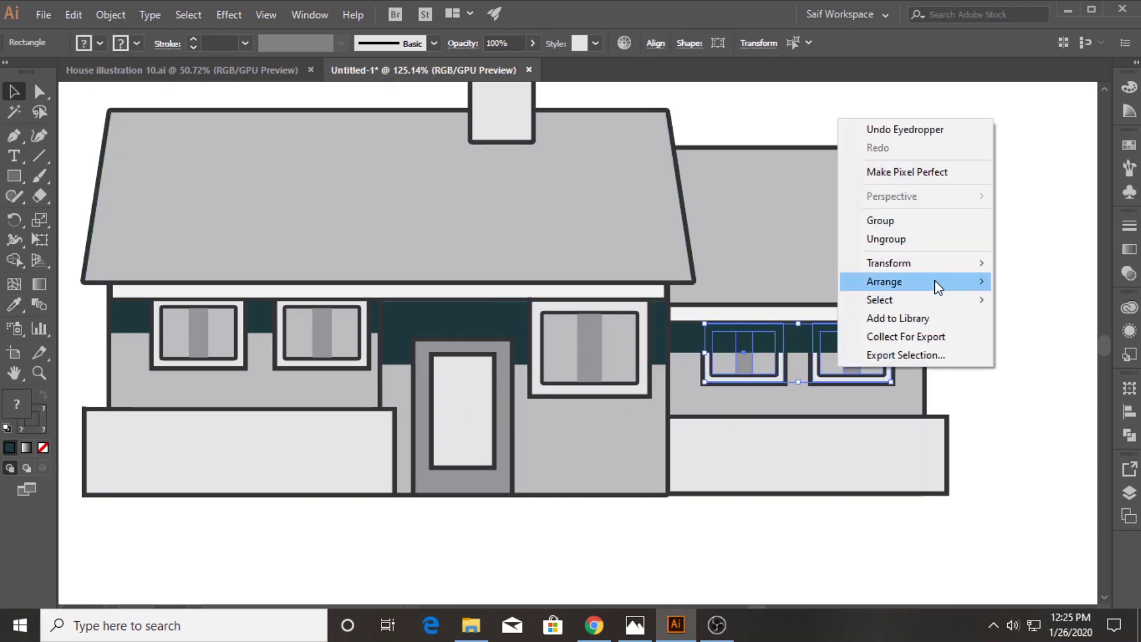
{"action": "left_click", "coordinate": [773, 280]}
{"action": "left_click", "coordinate": [1020, 330]}
Step: Nudge the side-wing windows down and the side-wing band down and right
{"action": "left_click", "coordinate": [791, 312]}
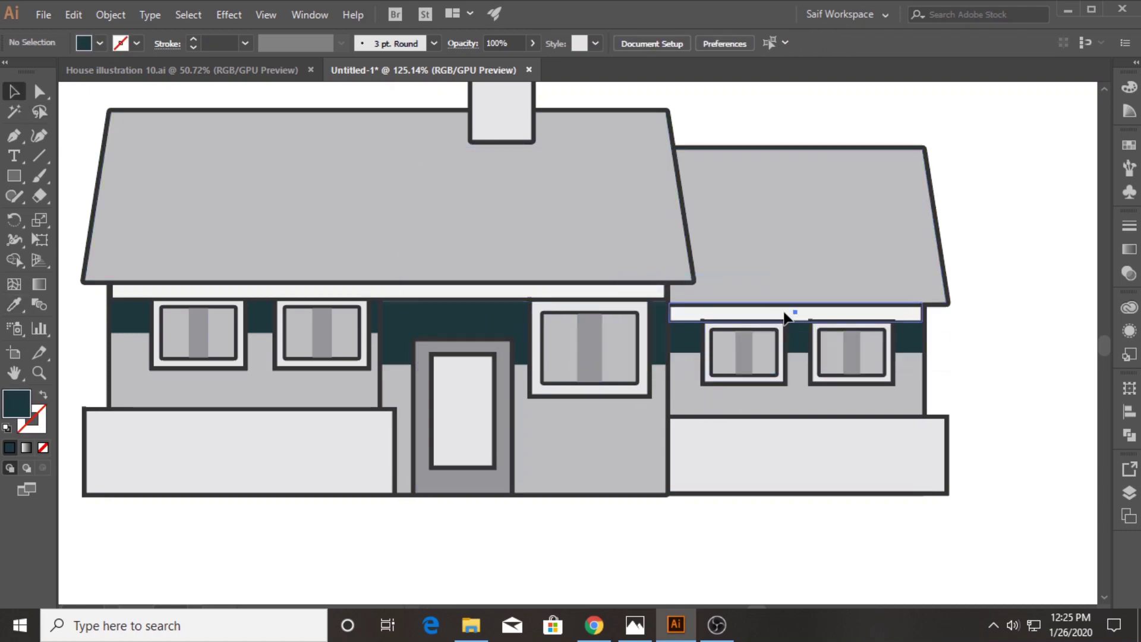
{"action": "left_click", "coordinate": [745, 374]}
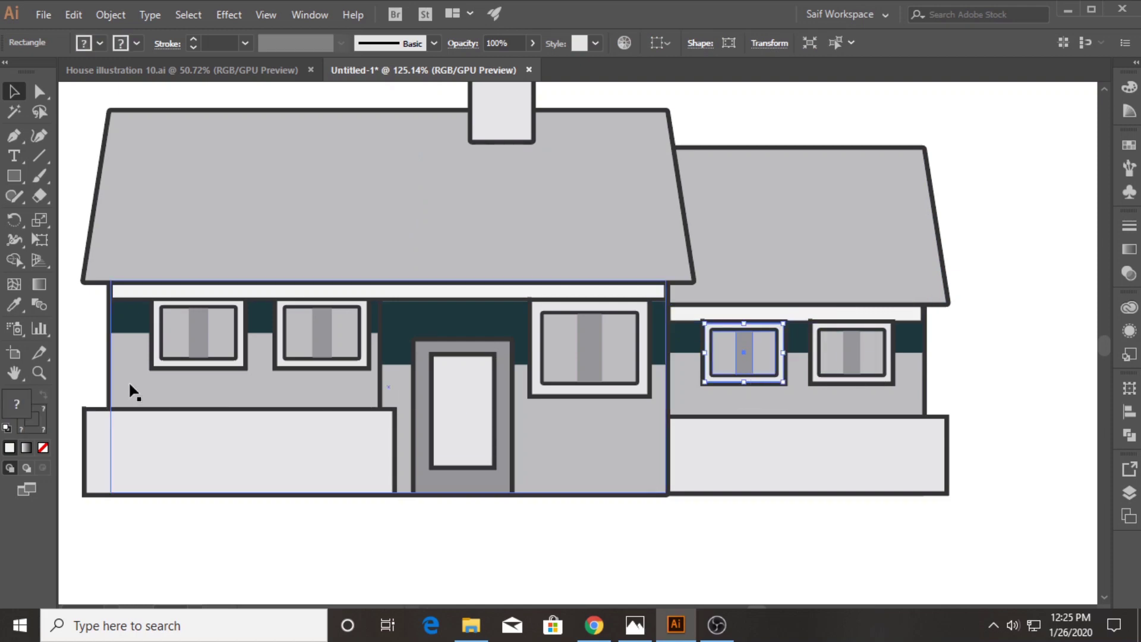
{"action": "key", "text": "z"}
{"action": "left_click_drag", "start_coordinate": [816, 353], "coordinate": [943, 355]}
{"action": "key", "text": "v"}
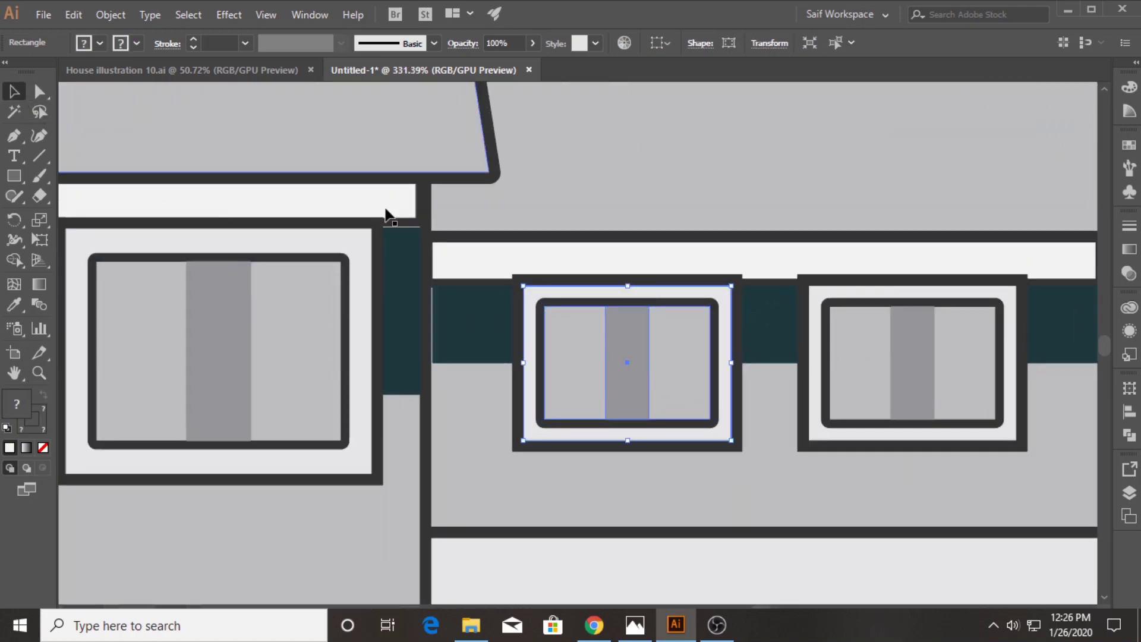
{"action": "key", "text": "Down"}
{"action": "key", "text": "Down"}
{"action": "left_click", "coordinate": [506, 334]}
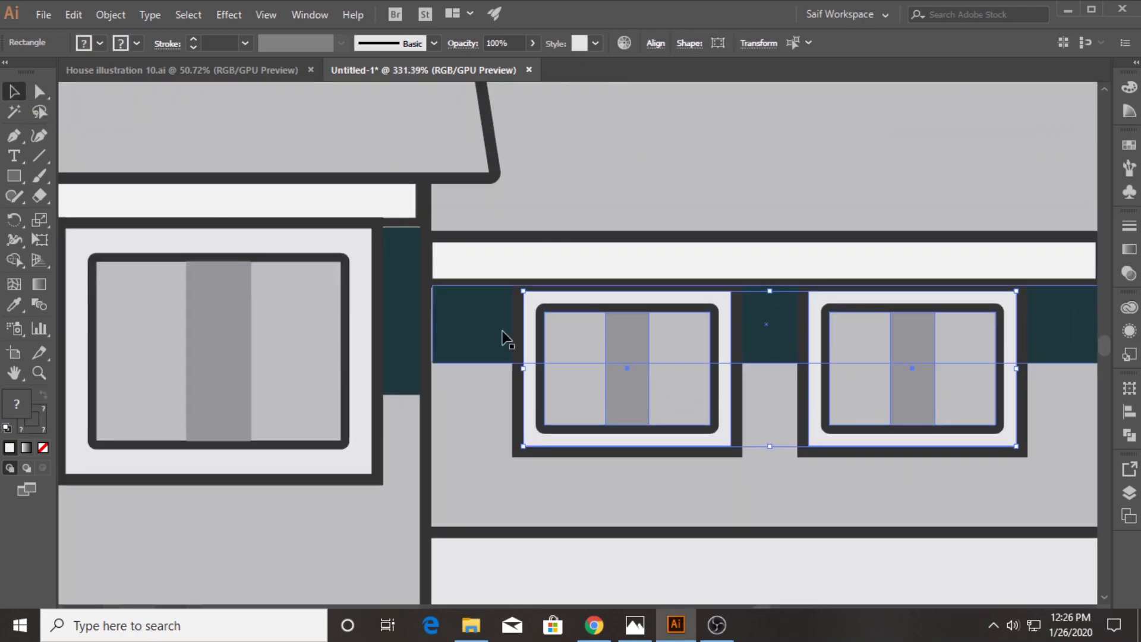
{"action": "key", "text": "Down"}
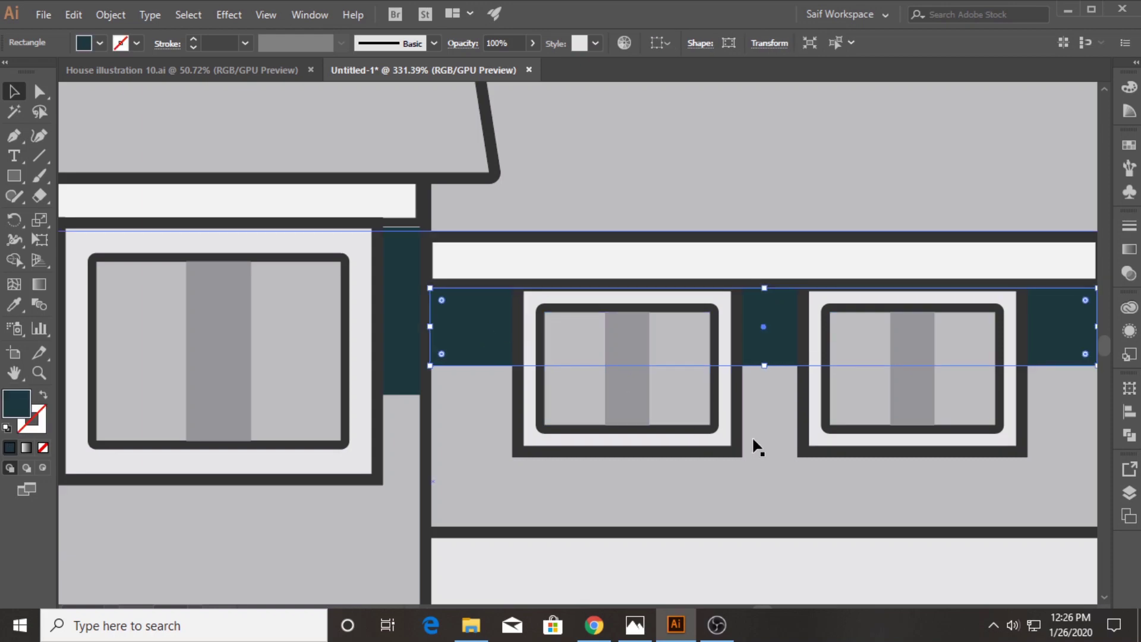
{"action": "key", "text": "Right"}
Step: Match the main band's bottom edge and recolour both bands to #27393d
{"action": "left_click", "coordinate": [402, 380]}
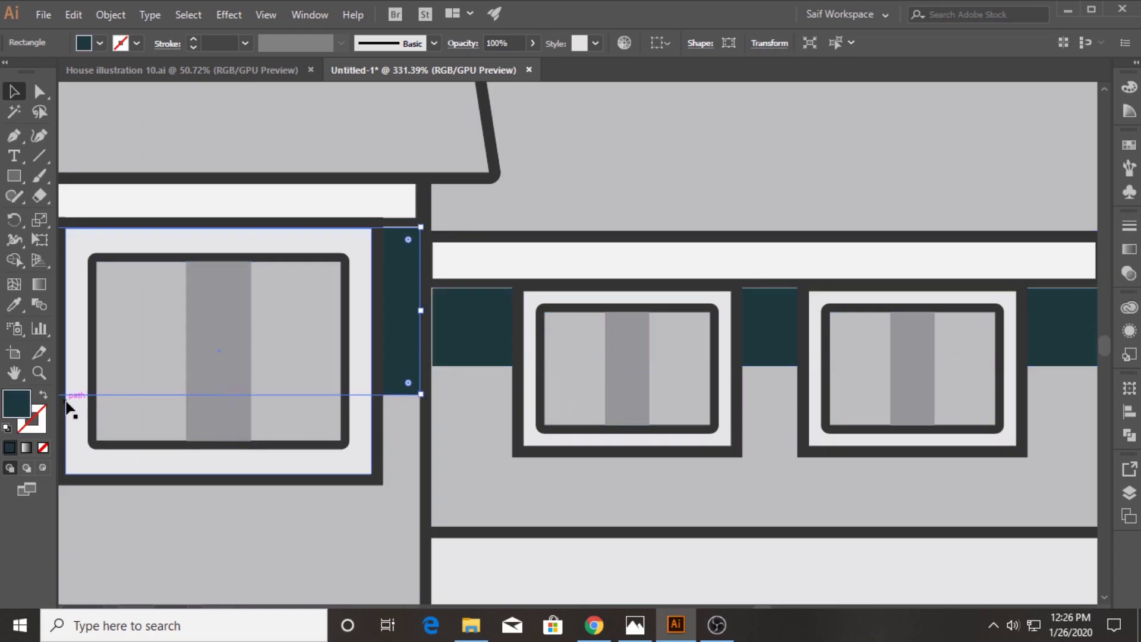
{"action": "left_click_drag", "start_coordinate": [147, 352], "coordinate": [275, 351]}
{"action": "mouse_move", "coordinate": [176, 392]}
{"action": "left_mouse_down"}
{"action": "mouse_move", "coordinate": [177, 367]}
{"action": "mouse_move", "coordinate": [551, 334]}
{"action": "left_mouse_up"}
{"action": "left_click", "coordinate": [604, 344], "text": "shift"}
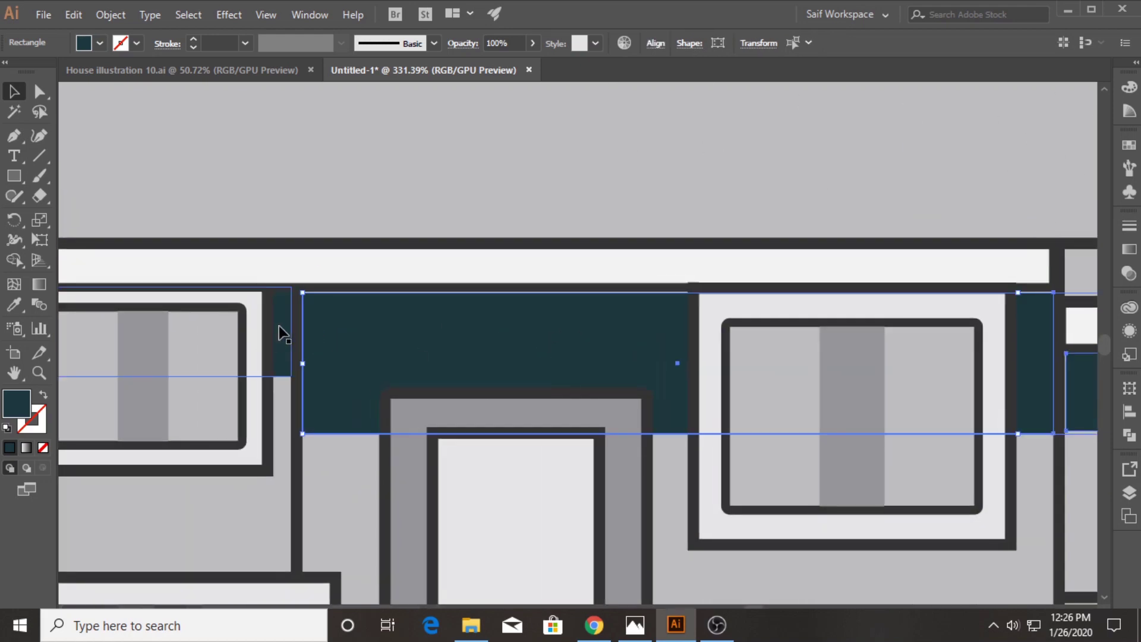
{"action": "double_click", "coordinate": [16, 403]}
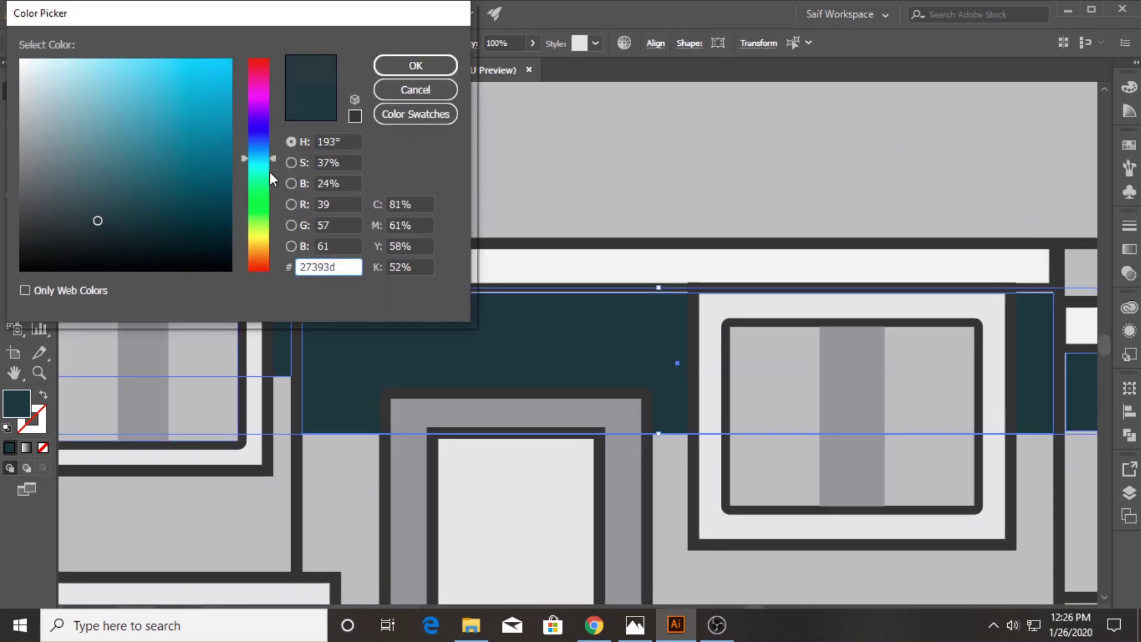
{"action": "left_click", "coordinate": [416, 65]}
Step: Zoom out to view the whole house and clear the selection
{"action": "left_click", "coordinate": [268, 235], "text": "alt"}
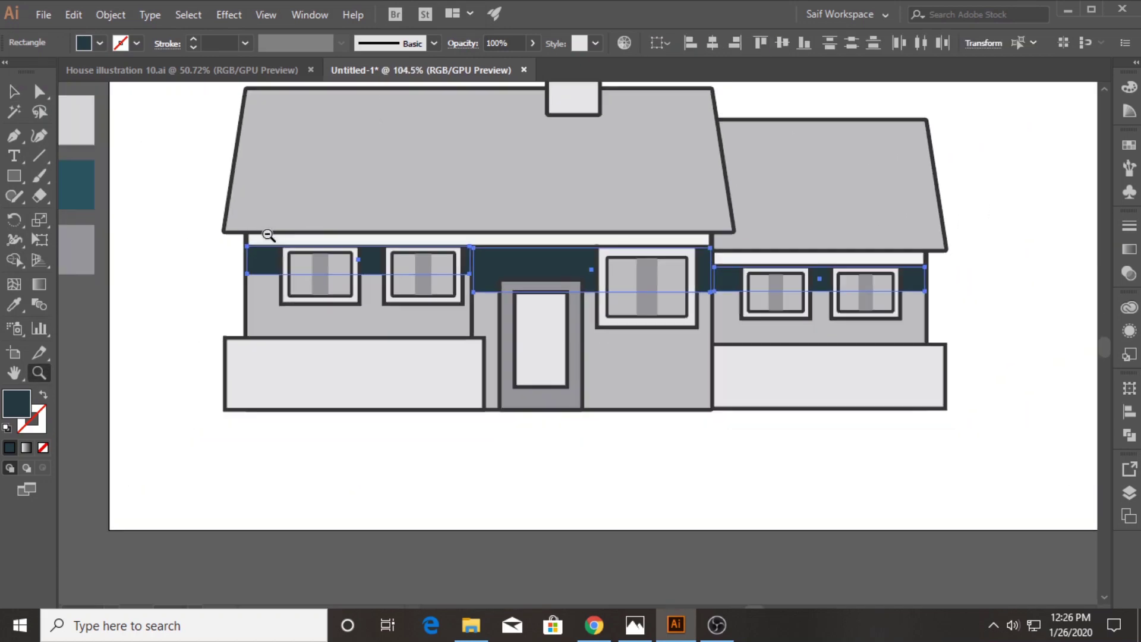
{"action": "left_click", "coordinate": [14, 92]}
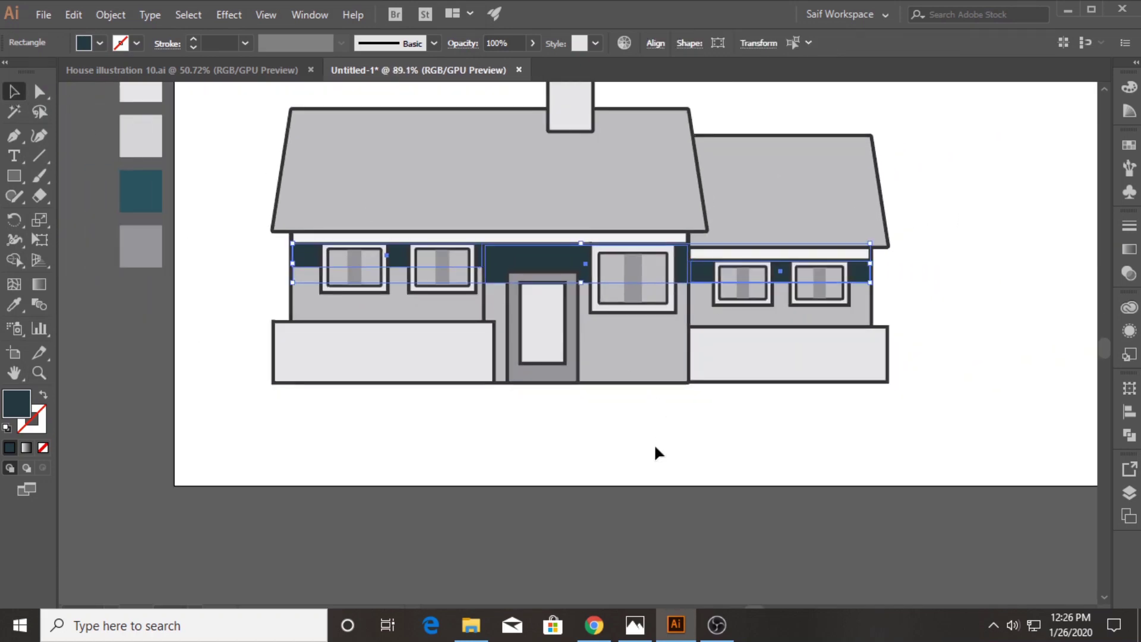
{"action": "left_click", "coordinate": [714, 404]}
{"action": "mouse_move", "coordinate": [595, 242]}
{"action": "left_mouse_down"}
{"action": "mouse_move", "coordinate": [484, 339]}
{"action": "mouse_move", "coordinate": [331, 434]}
{"action": "left_mouse_up"}
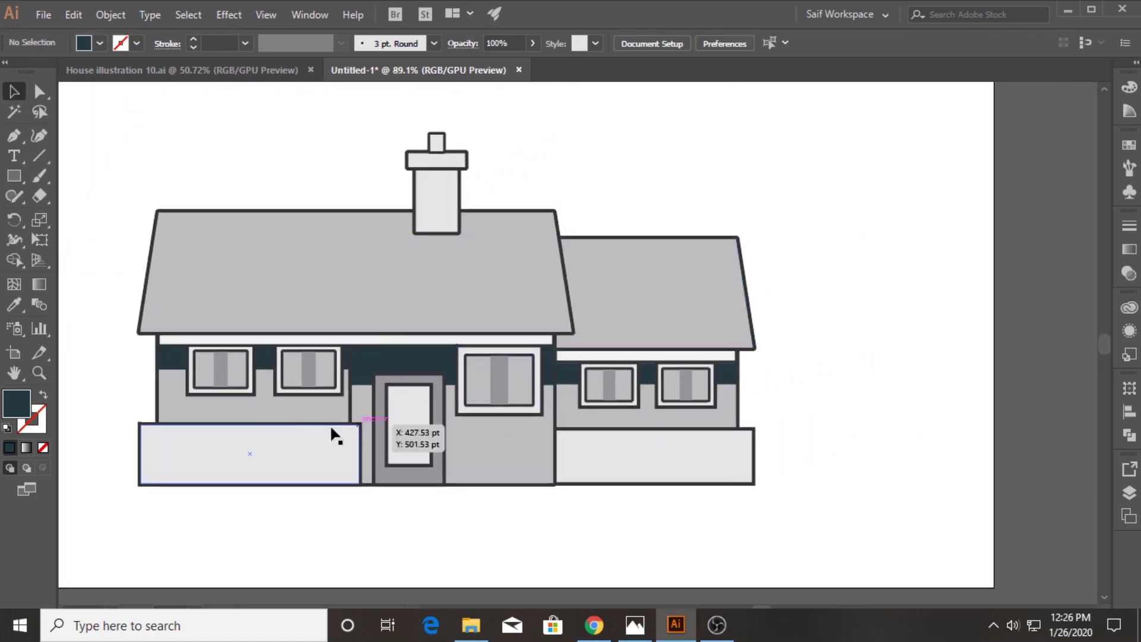
{"action": "left_click", "coordinate": [39, 373]}
Step: Draw a tall dark teal strip over the junction of the main and side-wing roofs
{"action": "left_click_drag", "start_coordinate": [632, 471], "coordinate": [721, 454]}
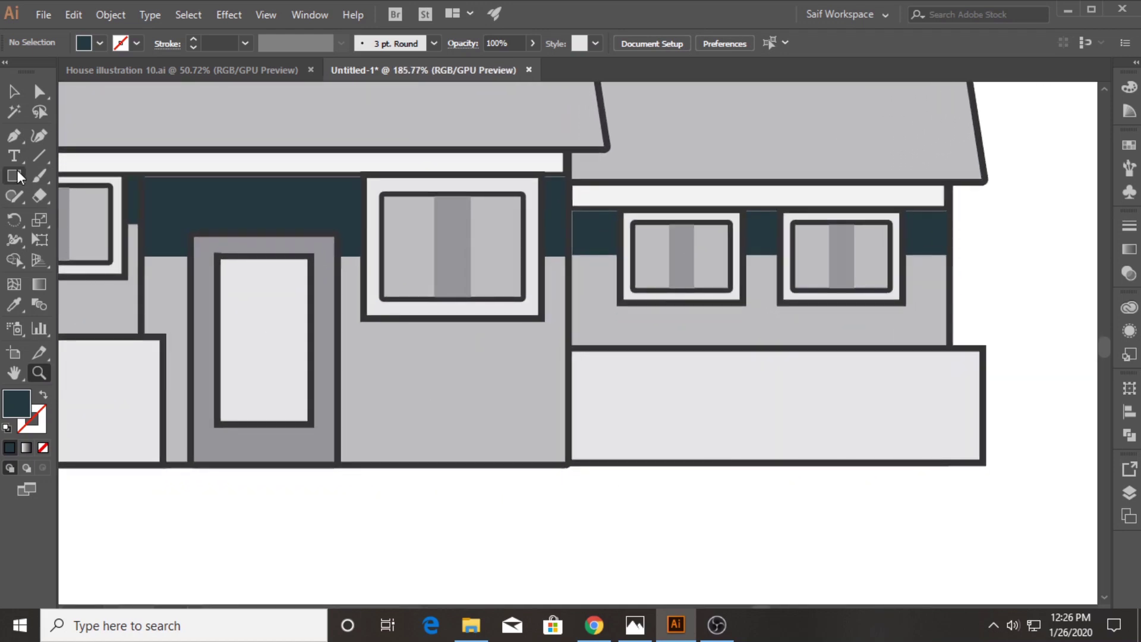
{"action": "left_click_drag", "start_coordinate": [573, 352], "coordinate": [595, 461]}
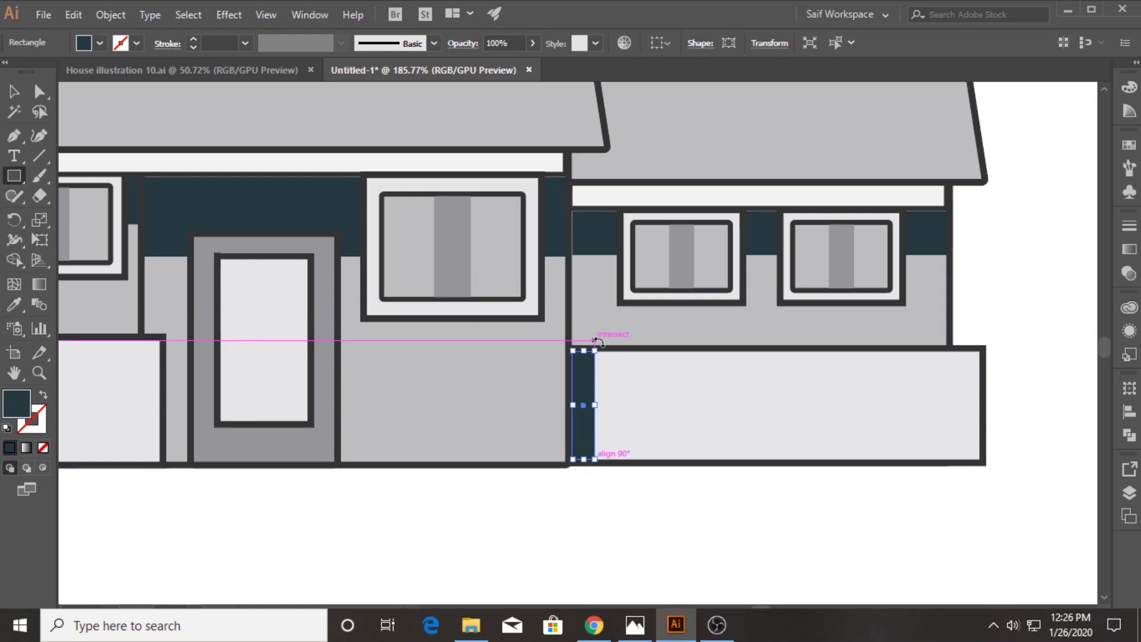
{"action": "left_click_drag", "start_coordinate": [604, 345], "coordinate": [573, 255]}
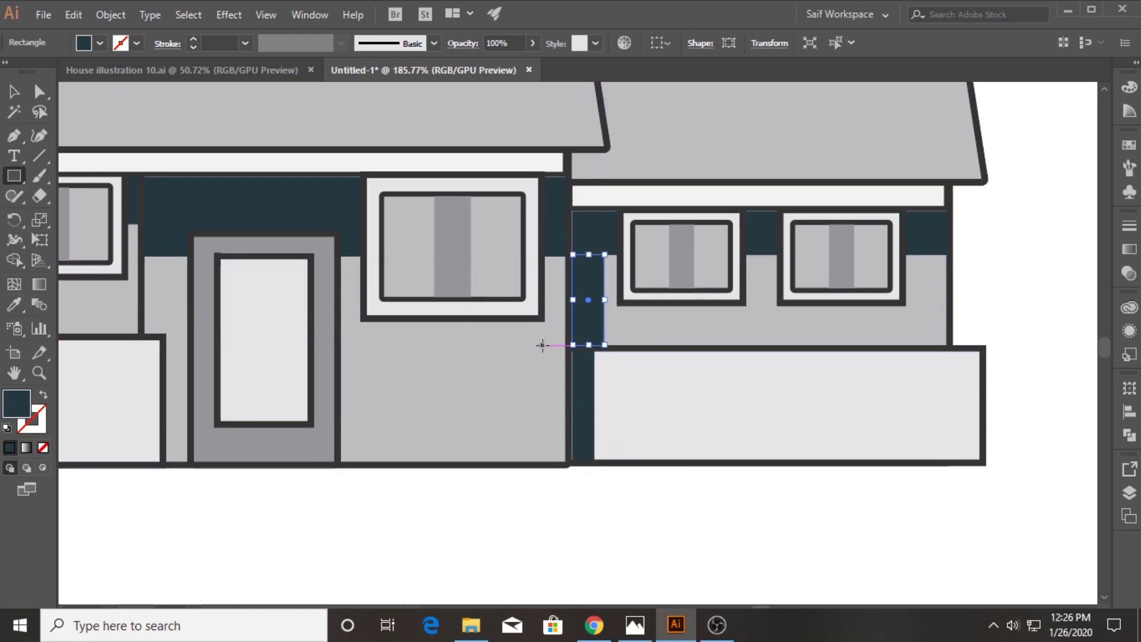
{"action": "scroll", "coordinate": [538, 349], "scroll_direction": "up", "scroll_amount": 3}
{"action": "scroll", "coordinate": [588, 267], "scroll_direction": "up", "scroll_amount": 3}
{"action": "scroll", "coordinate": [636, 196], "scroll_direction": "up", "scroll_amount": 3}
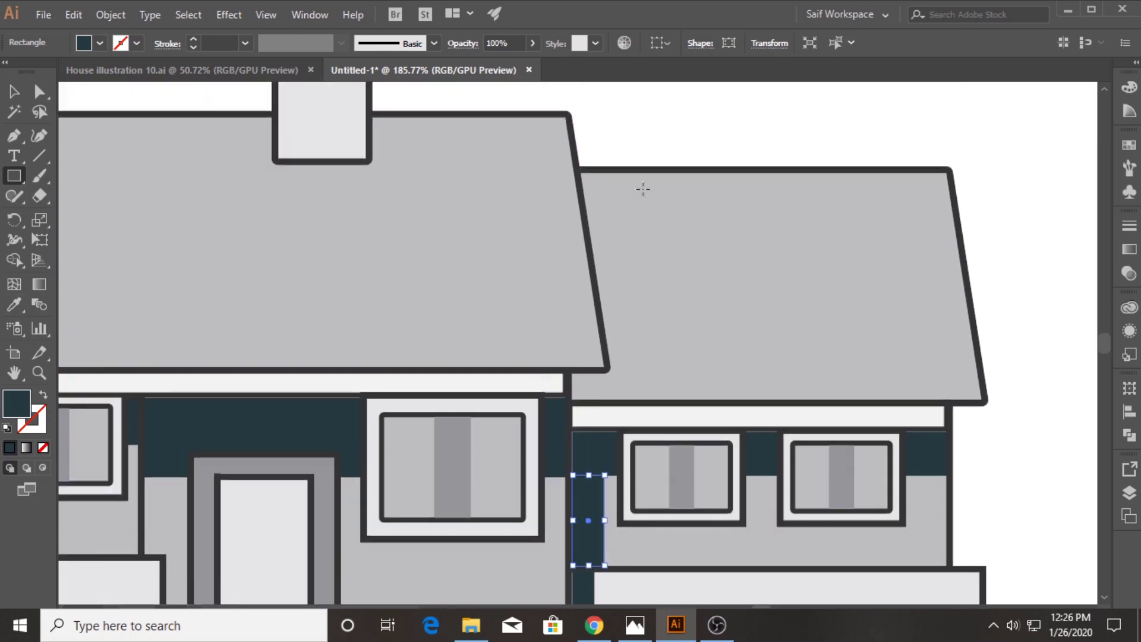
{"action": "left_click_drag", "start_coordinate": [640, 173], "coordinate": [573, 399]}
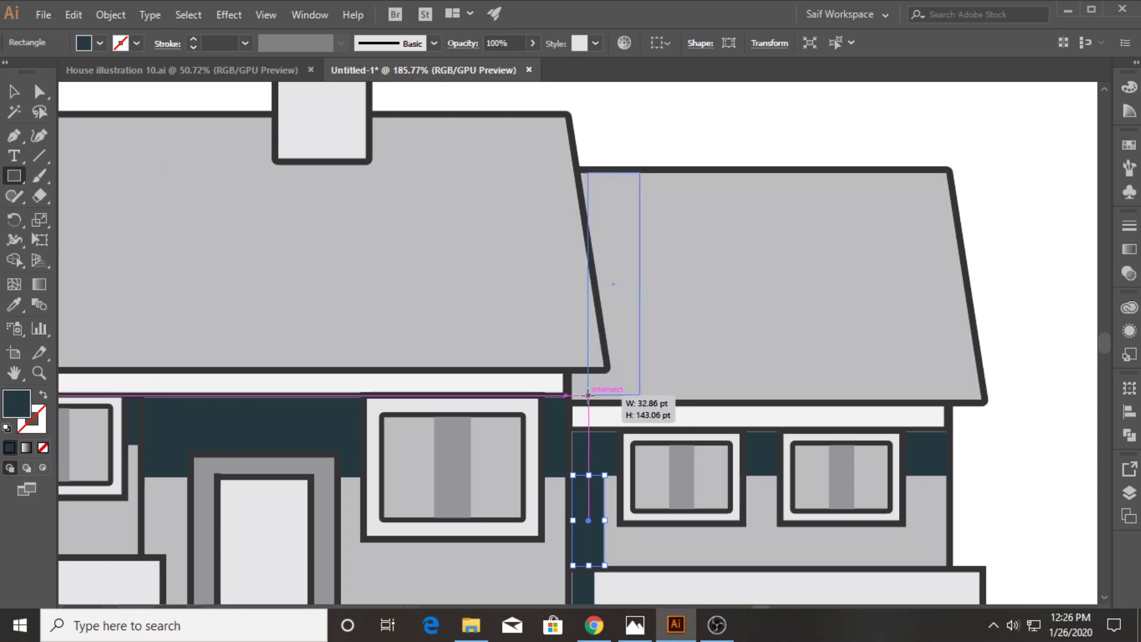
Step: Slant the strip's top edge to follow the roof slope and adjust its stacking order
{"action": "left_click", "coordinate": [39, 91]}
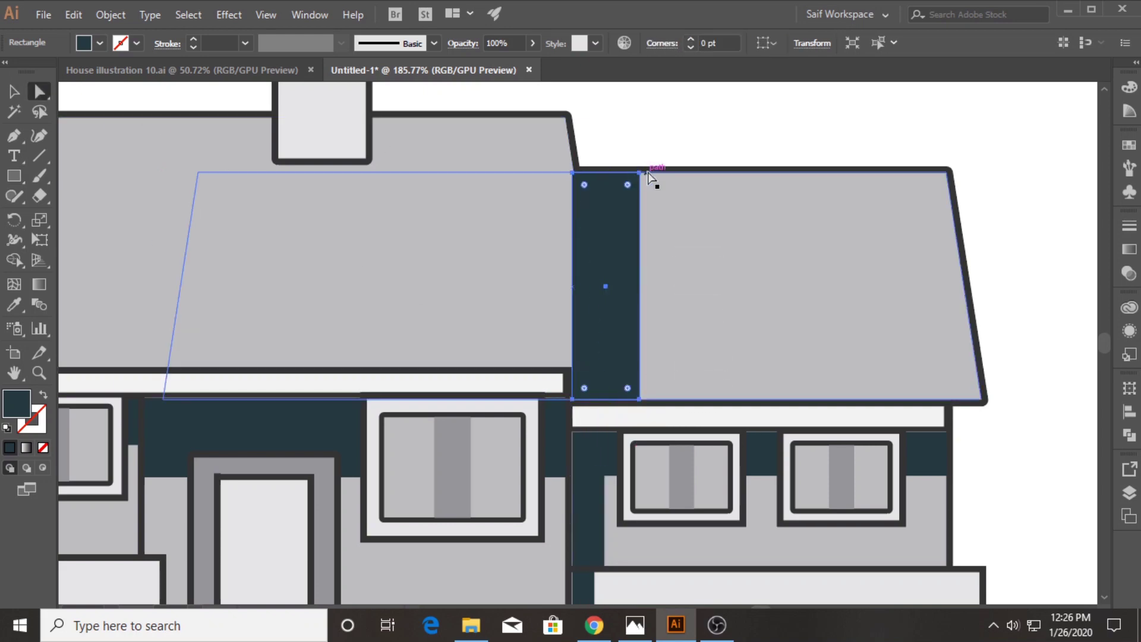
{"action": "left_click_drag", "start_coordinate": [639, 173], "coordinate": [614, 173]}
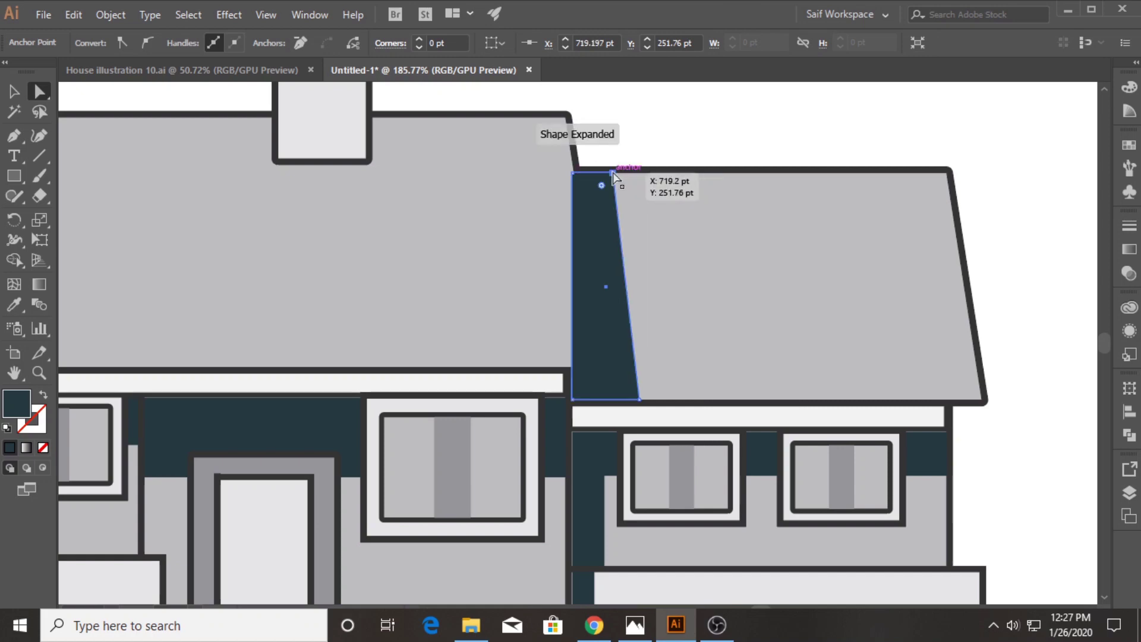
{"action": "left_click", "coordinate": [15, 93]}
{"action": "key", "text": "ctrl+shift+bracketleft"}
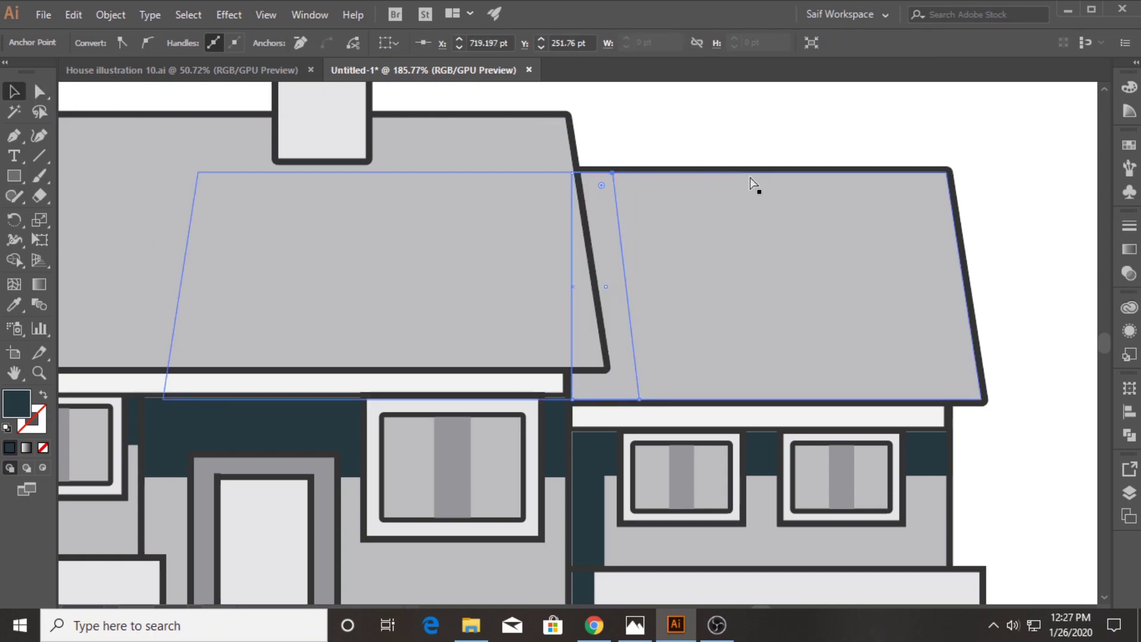
{"action": "key", "text": "ctrl+bracketright"}
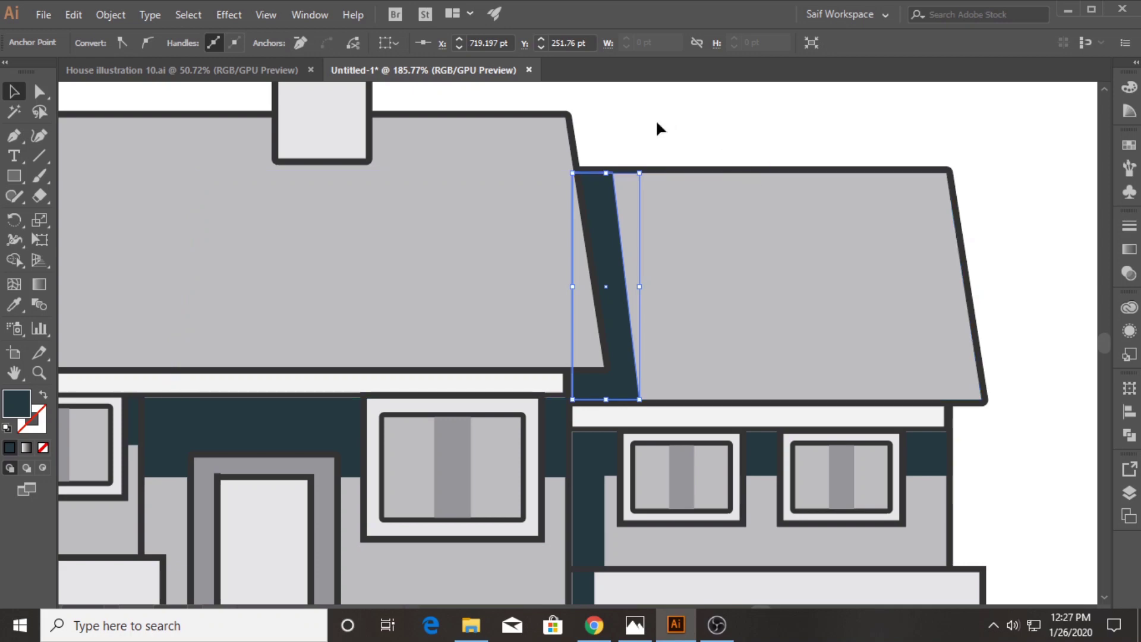
Step: Refine the strip's bottom-right anchor and deselect the finished shadow wedge
{"action": "left_click", "coordinate": [657, 128]}
{"action": "left_click", "coordinate": [606, 313]}
{"action": "left_click", "coordinate": [39, 91]}
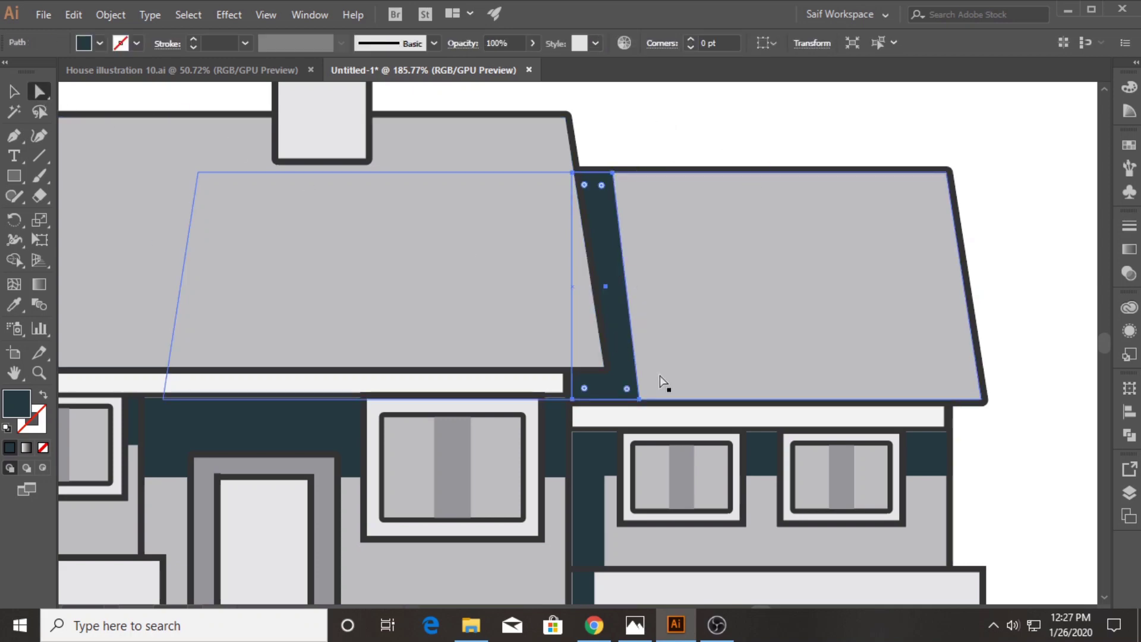
{"action": "left_click", "coordinate": [639, 398]}
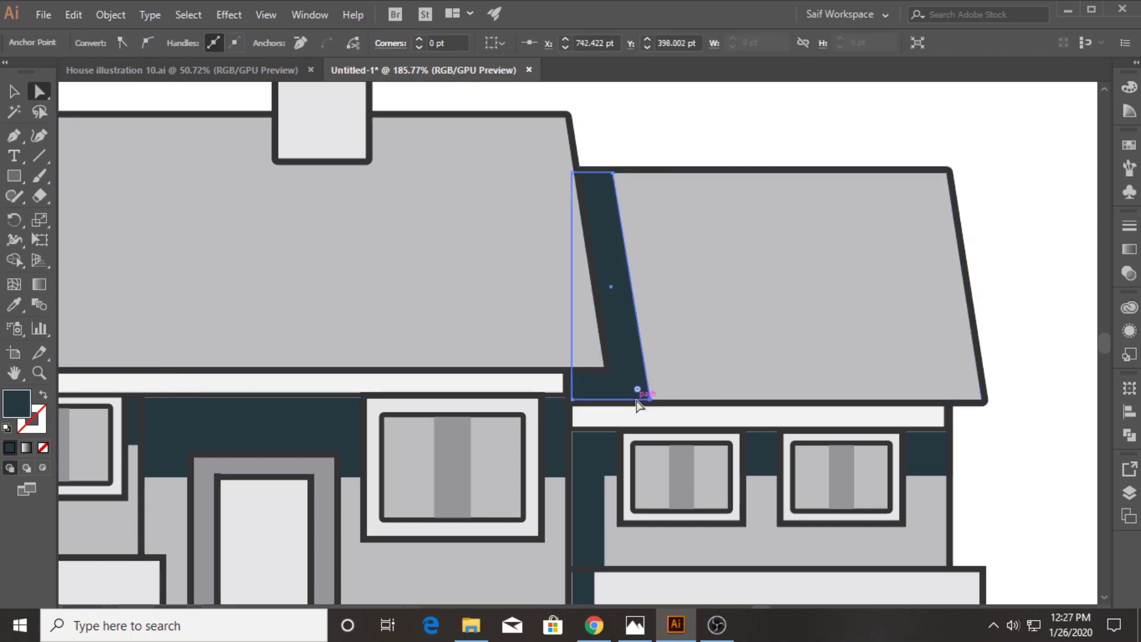
{"action": "left_click", "coordinate": [640, 142]}
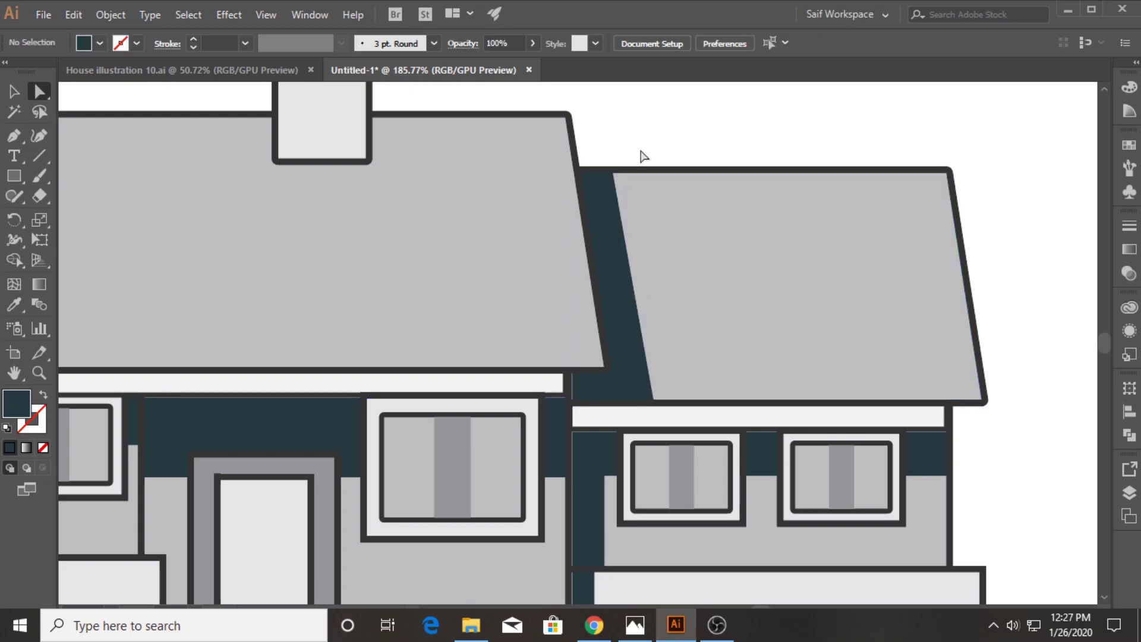
{"action": "left_click", "coordinate": [629, 301]}
{"action": "key", "text": "ctrl+shift+a"}
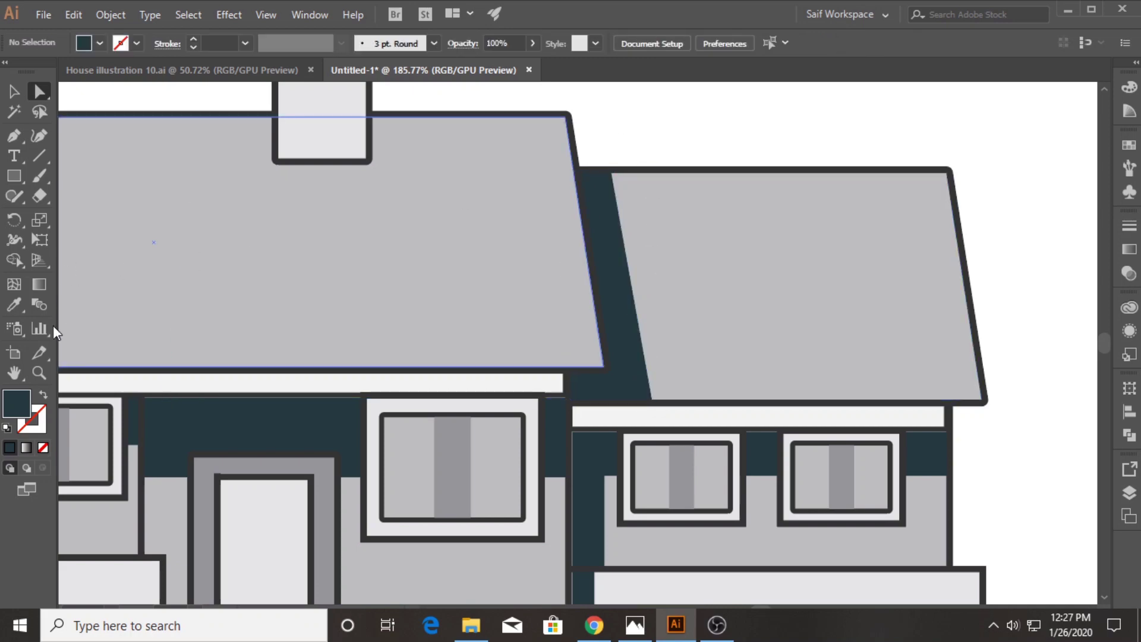
Step: Draw a triangular teal shadow where the chimney base meets the roof edge
{"action": "key", "text": "z"}
{"action": "mouse_move", "coordinate": [693, 194]}
{"action": "left_mouse_down"}
{"action": "mouse_move", "coordinate": [605, 240]}
{"action": "mouse_move", "coordinate": [624, 250]}
{"action": "mouse_move", "coordinate": [565, 288]}
{"action": "mouse_move", "coordinate": [787, 326]}
{"action": "left_mouse_up"}
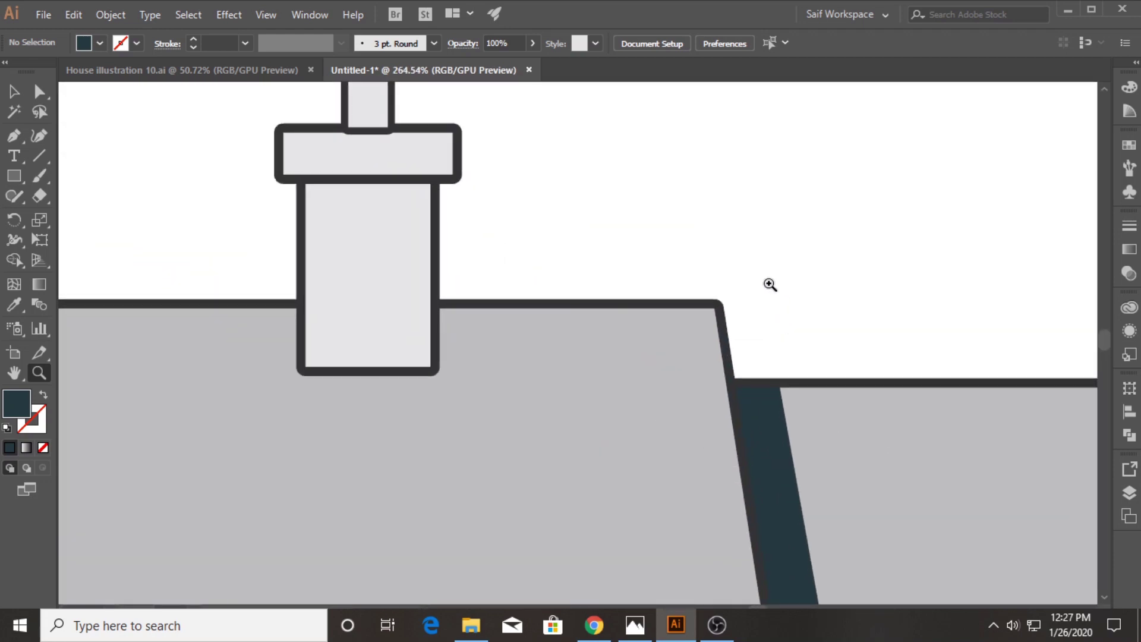
{"action": "left_click", "coordinate": [488, 302]}
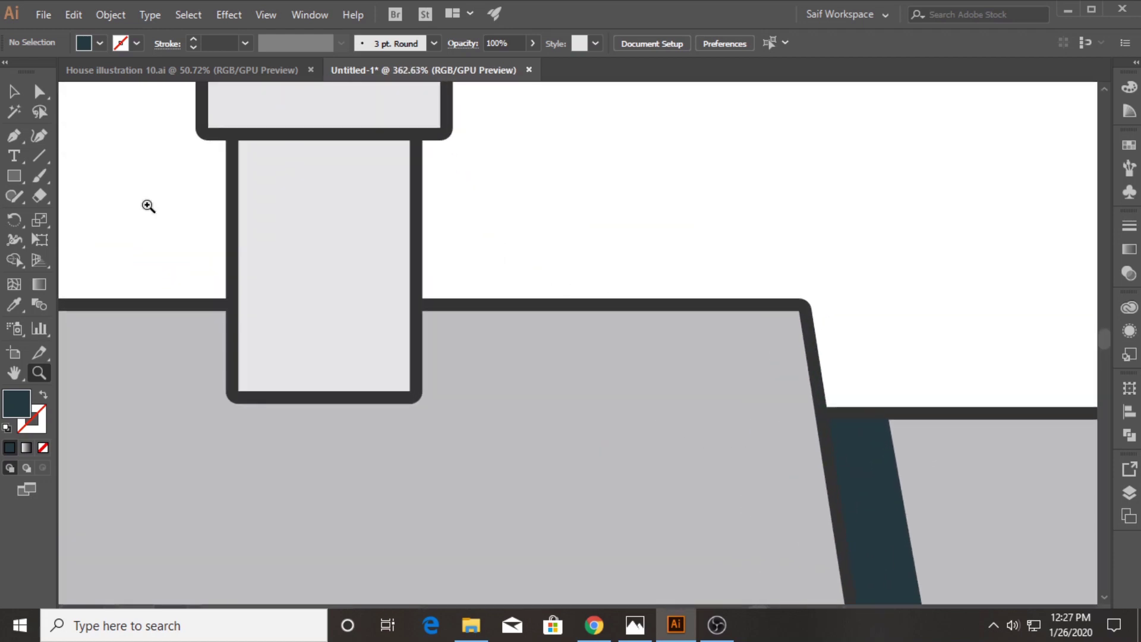
{"action": "left_click", "coordinate": [422, 391]}
{"action": "left_click", "coordinate": [422, 309]}
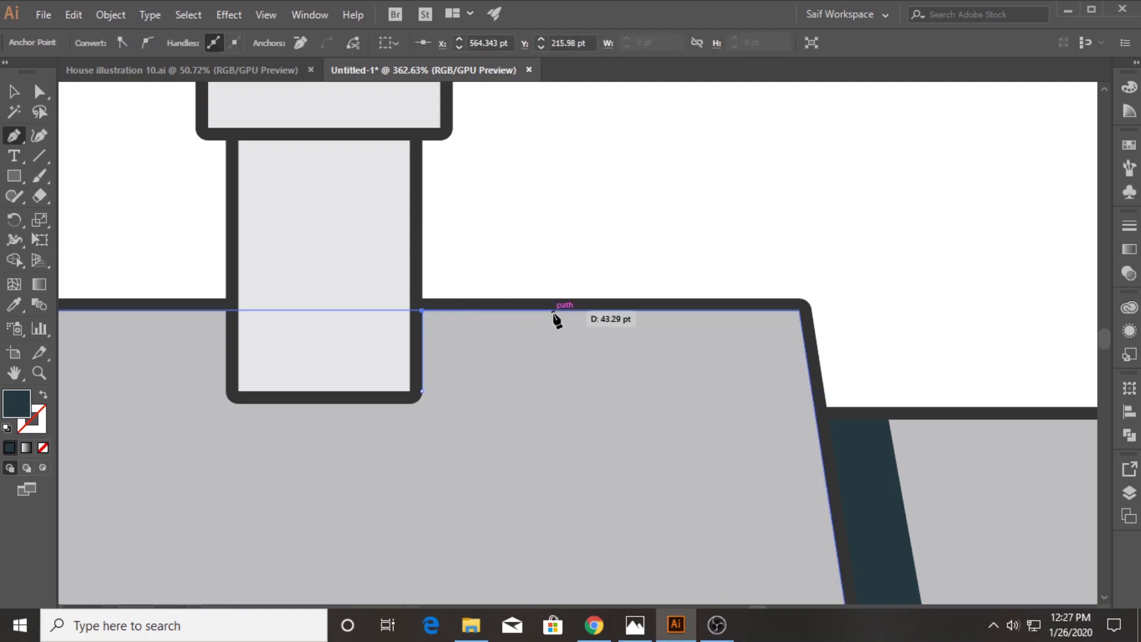
{"action": "left_click", "coordinate": [519, 309]}
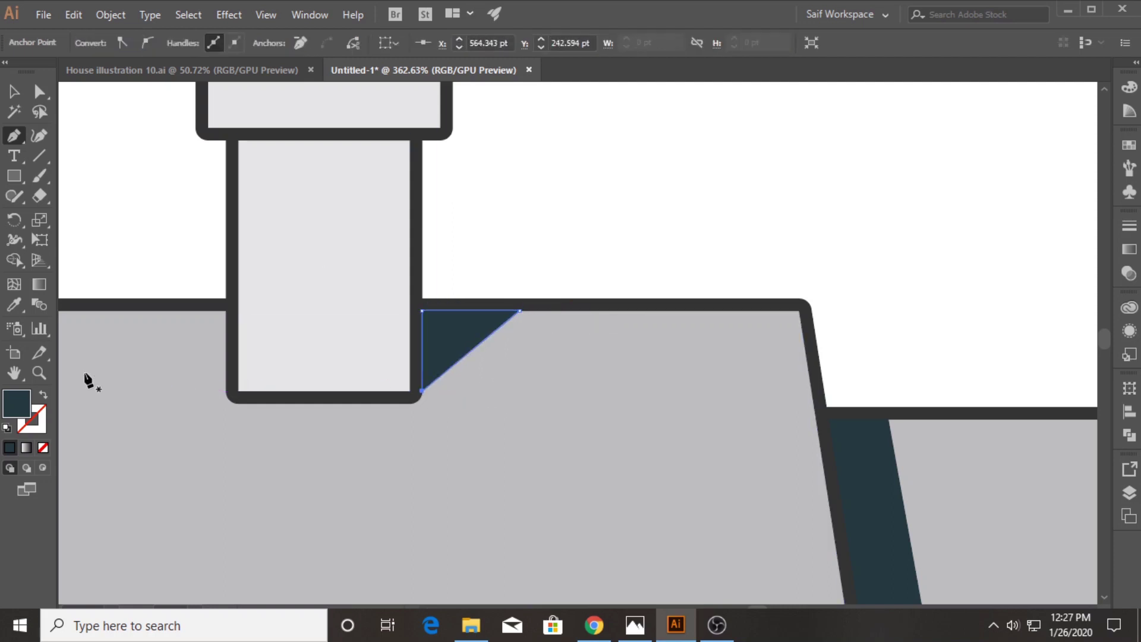
{"action": "scroll", "coordinate": [147, 374], "scroll_direction": "down", "scroll_amount": 5}
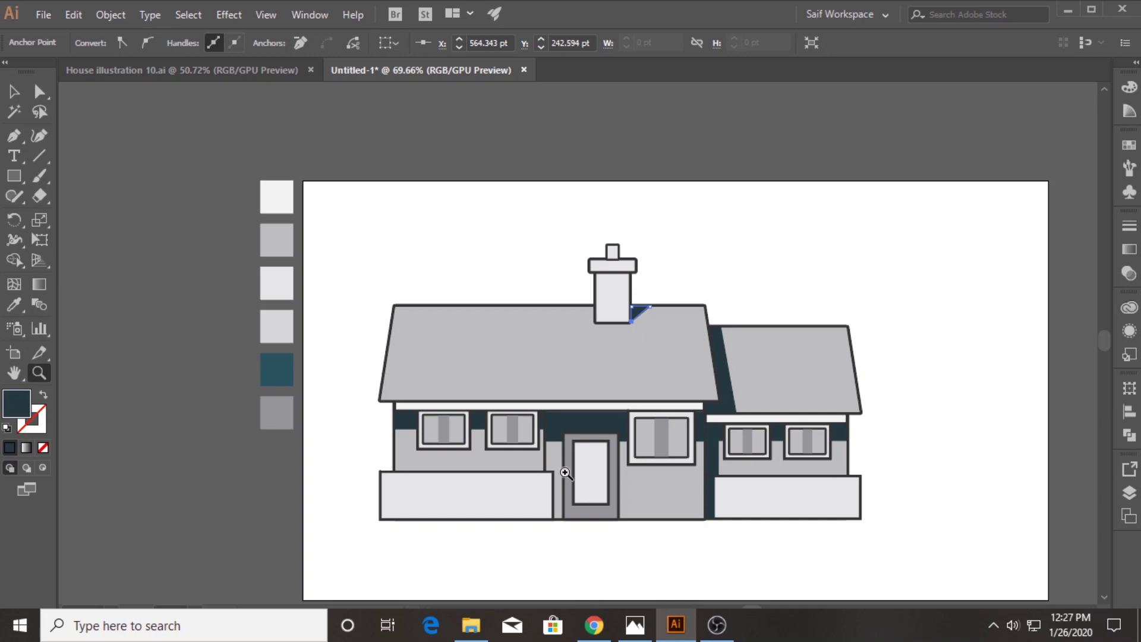
{"action": "scroll", "coordinate": [589, 502], "scroll_direction": "up", "scroll_amount": 1}
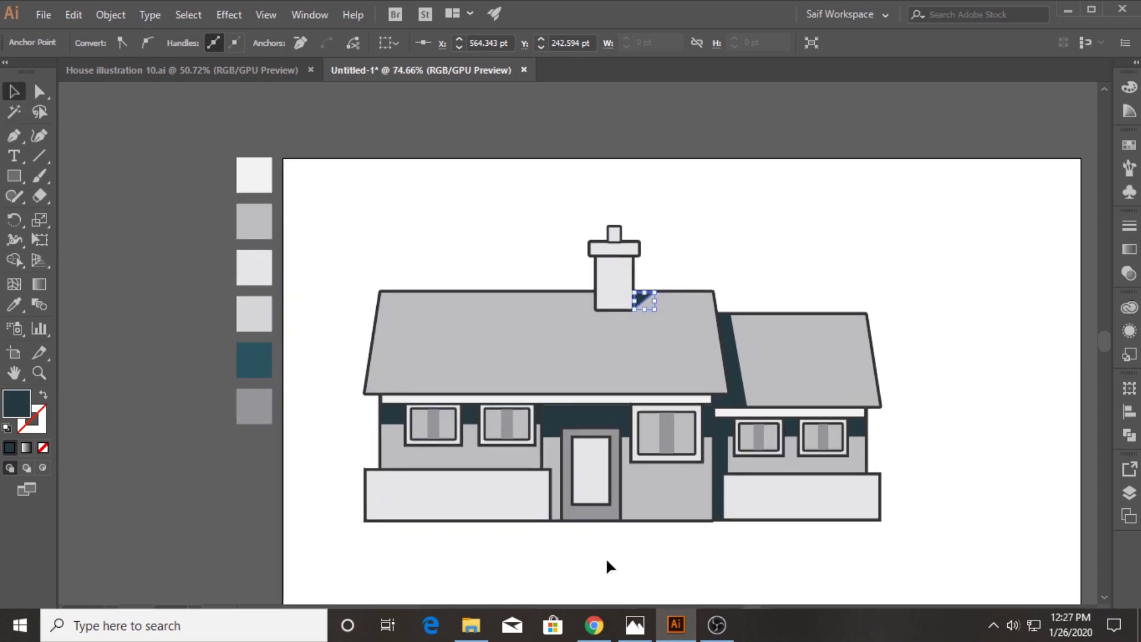
Step: Darken the door frame fill to hex 838289, then draw a small tile rectangle on the roof
{"action": "left_click", "coordinate": [591, 512]}
{"action": "left_click", "coordinate": [469, 555]}
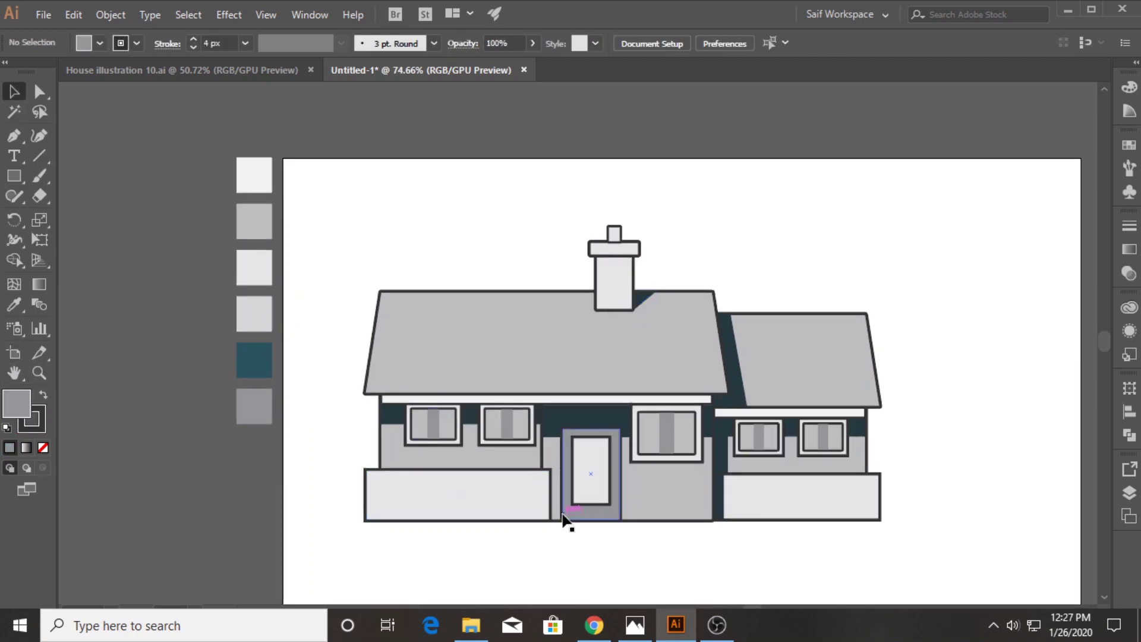
{"action": "left_click", "coordinate": [565, 514]}
{"action": "double_click", "coordinate": [27, 407]}
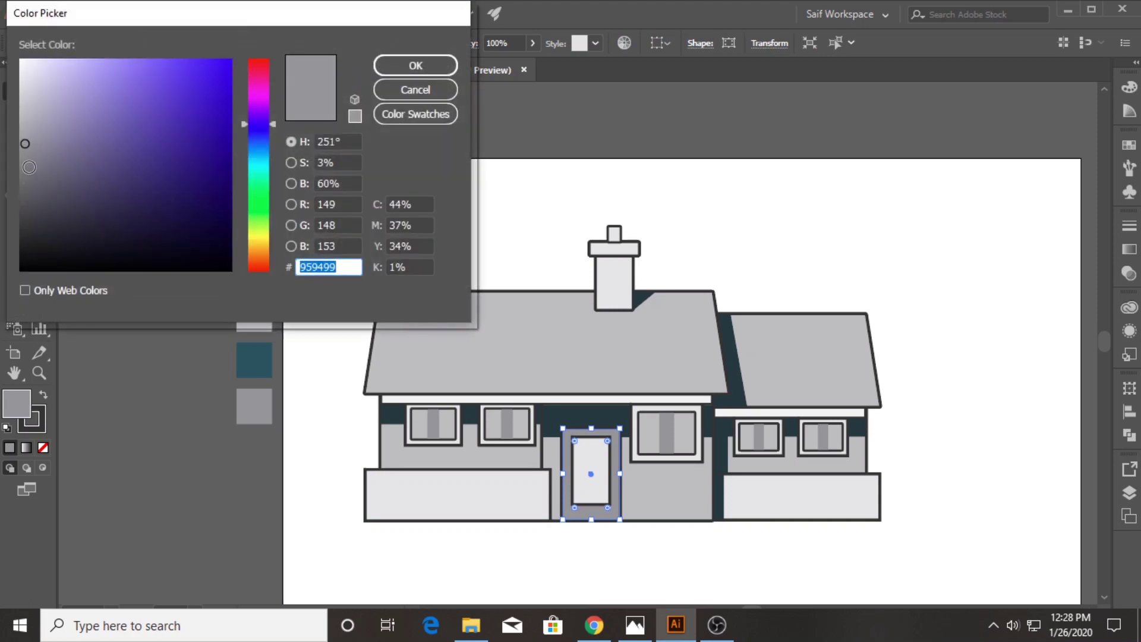
{"action": "type", "text": "838289"}
{"action": "left_click", "coordinate": [415, 65]}
{"action": "left_click", "coordinate": [178, 330]}
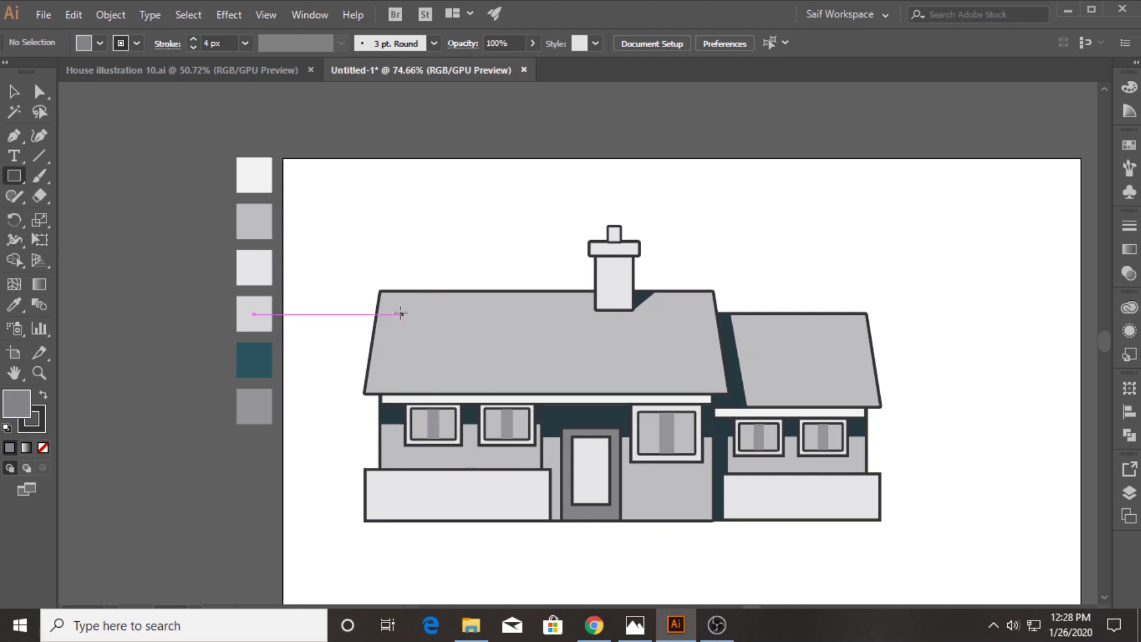
{"action": "left_click_drag", "start_coordinate": [392, 315], "coordinate": [418, 323]}
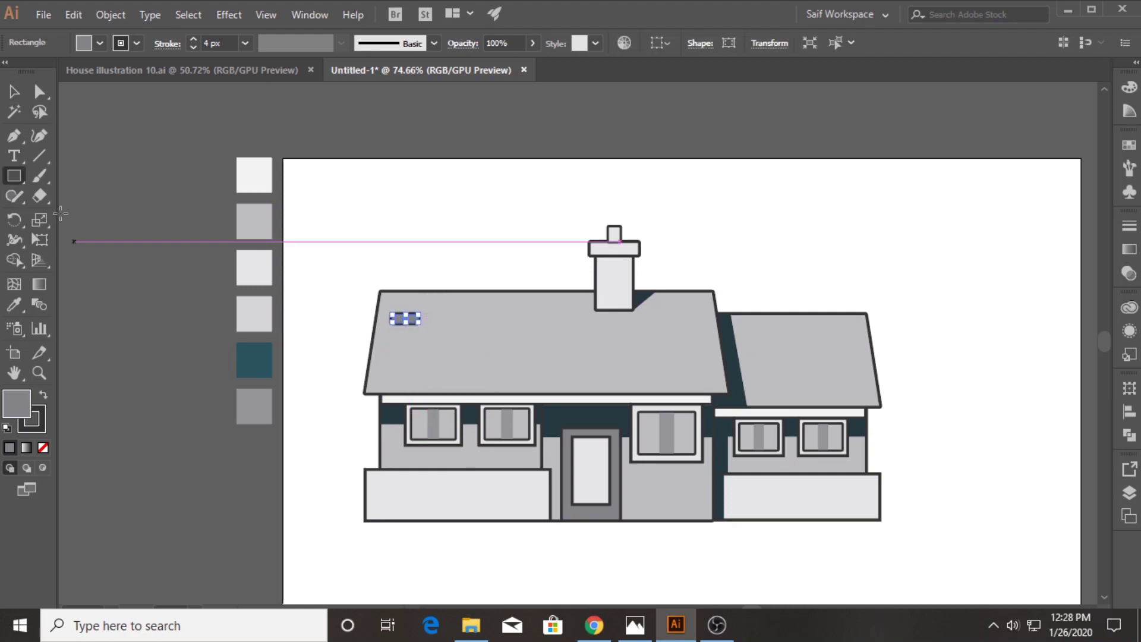
Step: Give the tile a dark teal fill with no stroke and copy it across the main roof
{"action": "left_click", "coordinate": [14, 305]}
{"action": "left_click", "coordinate": [426, 409]}
{"action": "key", "text": "v"}
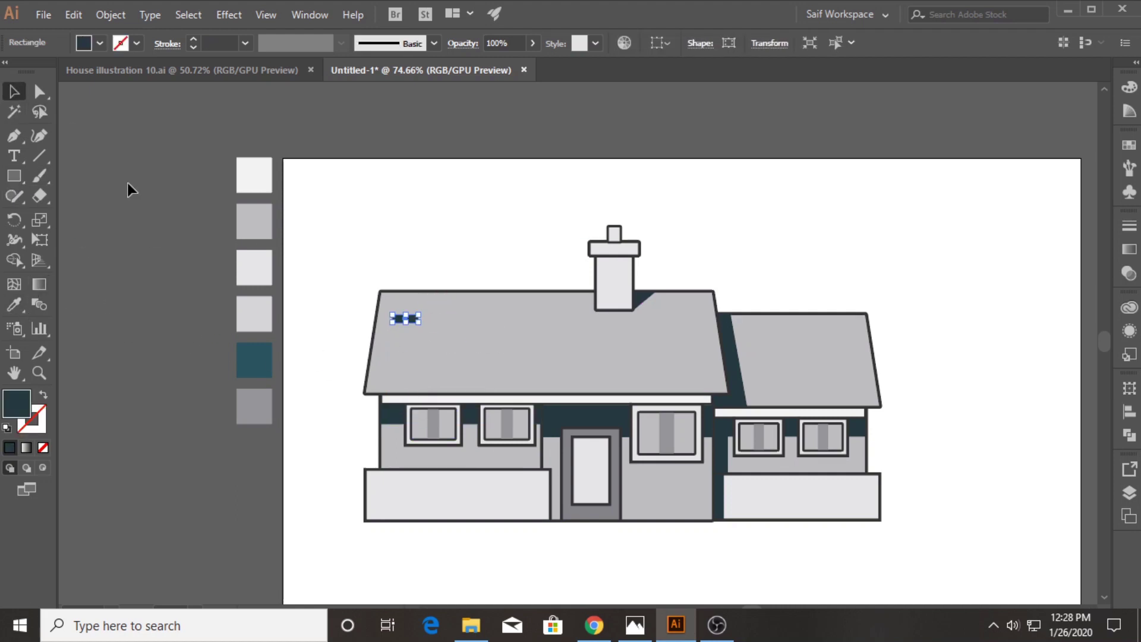
{"action": "left_click", "coordinate": [127, 185]}
{"action": "left_click_drag", "start_coordinate": [406, 321], "coordinate": [502, 358]}
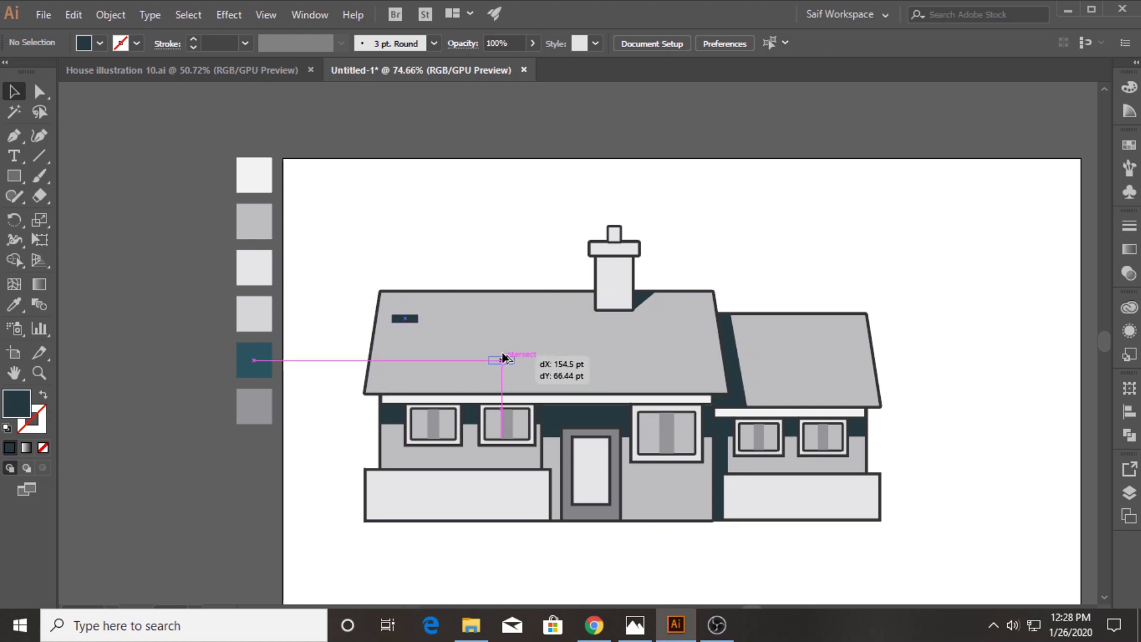
{"action": "mouse_move", "coordinate": [408, 319]}
{"action": "left_mouse_down"}
{"action": "mouse_move", "coordinate": [569, 319]}
{"action": "mouse_move", "coordinate": [597, 304]}
{"action": "left_mouse_up"}
{"action": "mouse_move", "coordinate": [503, 355]}
{"action": "left_mouse_down"}
{"action": "mouse_move", "coordinate": [621, 343]}
{"action": "mouse_move", "coordinate": [663, 369]}
{"action": "left_mouse_up"}
{"action": "left_click", "coordinate": [319, 268]}
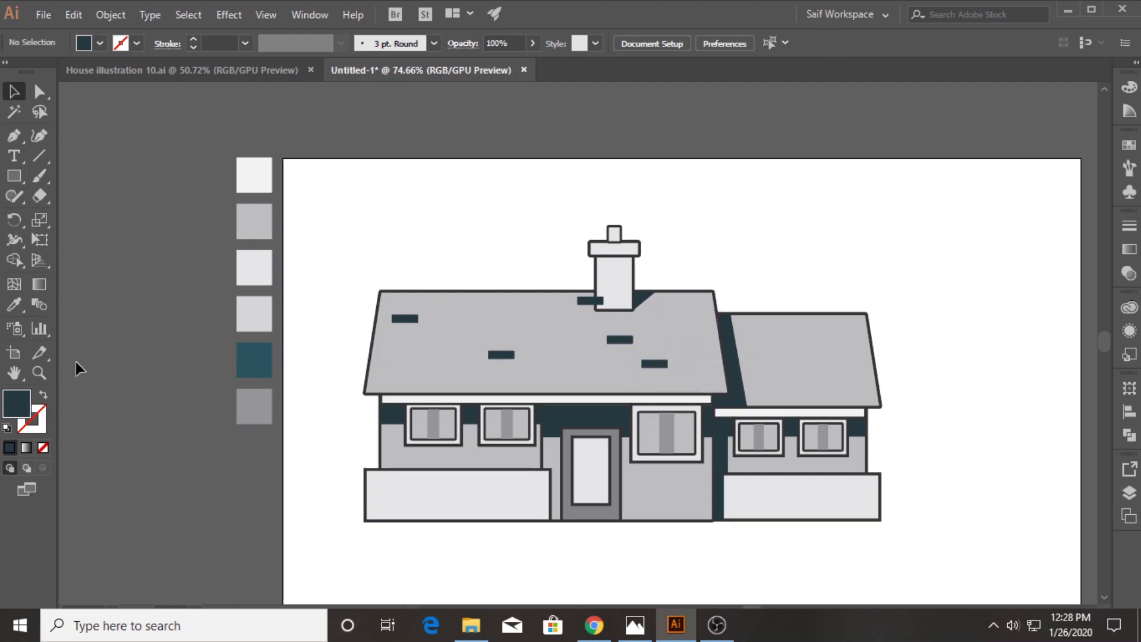
Step: Select the six main-roof tiles together and squeeze them narrower
{"action": "left_click_drag", "start_coordinate": [522, 392], "coordinate": [701, 355]}
{"action": "left_click", "coordinate": [14, 92]}
{"action": "left_click", "coordinate": [279, 229]}
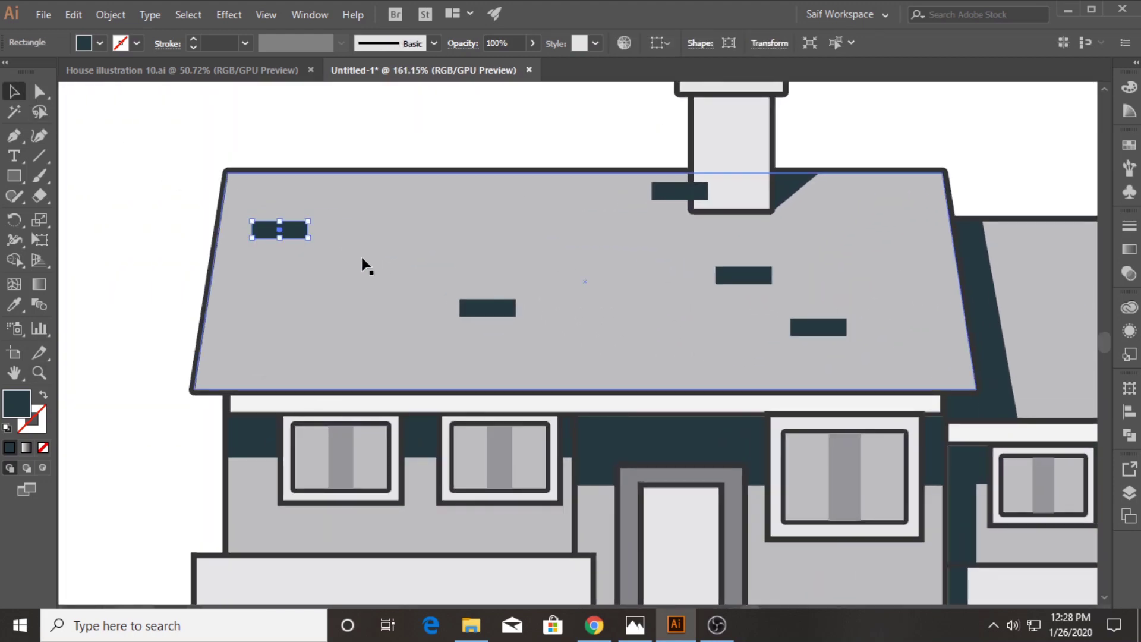
{"action": "left_click", "coordinate": [488, 308], "text": "shift"}
{"action": "left_click", "coordinate": [679, 191], "text": "shift"}
{"action": "left_click", "coordinate": [743, 274], "text": "shift"}
{"action": "left_click", "coordinate": [817, 327], "text": "shift"}
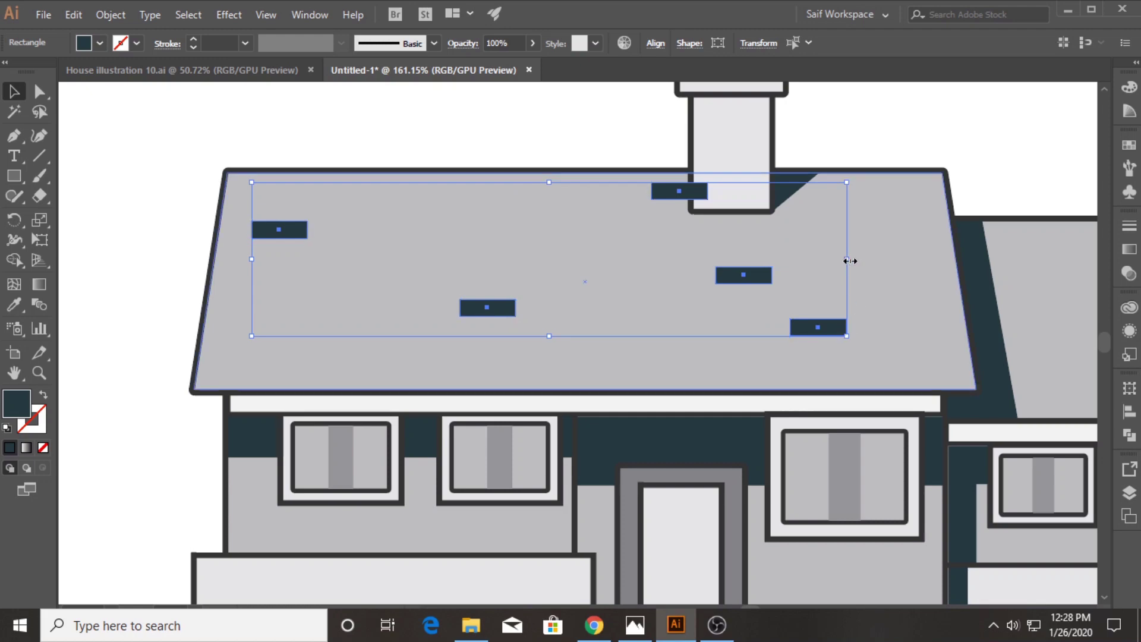
{"action": "left_click_drag", "start_coordinate": [847, 259], "coordinate": [719, 266]}
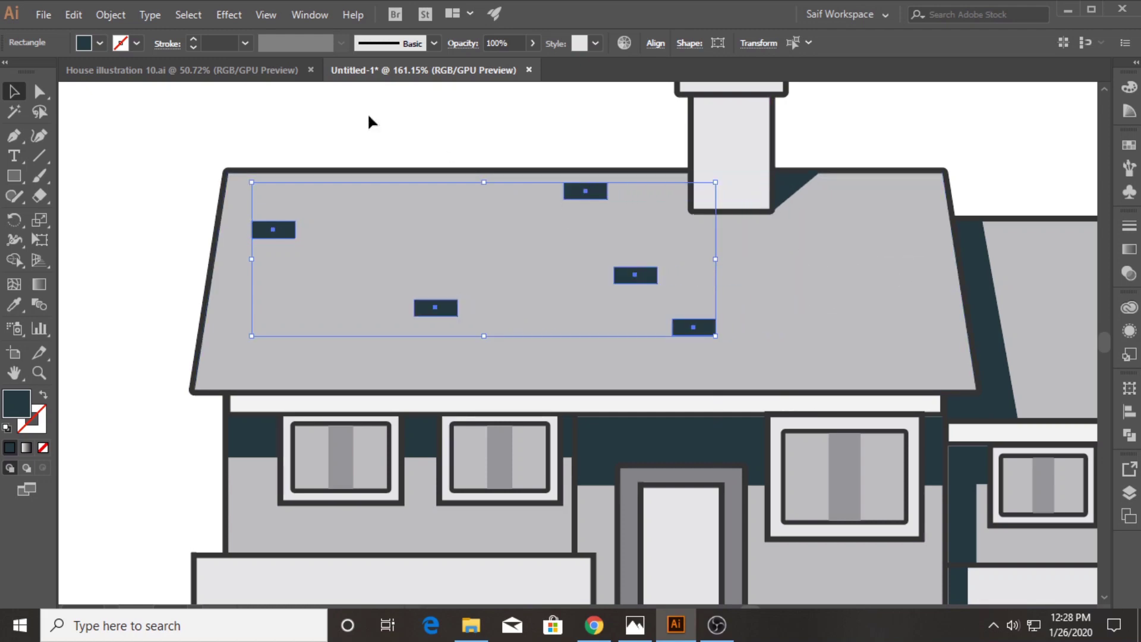
{"action": "left_click", "coordinate": [369, 120]}
Step: Copy tiles to the main roof's edges and trim their overhangs with Shape Builder
{"action": "mouse_move", "coordinate": [585, 191]}
{"action": "left_mouse_down"}
{"action": "mouse_move", "coordinate": [818, 213]}
{"action": "mouse_move", "coordinate": [863, 343]}
{"action": "left_mouse_up"}
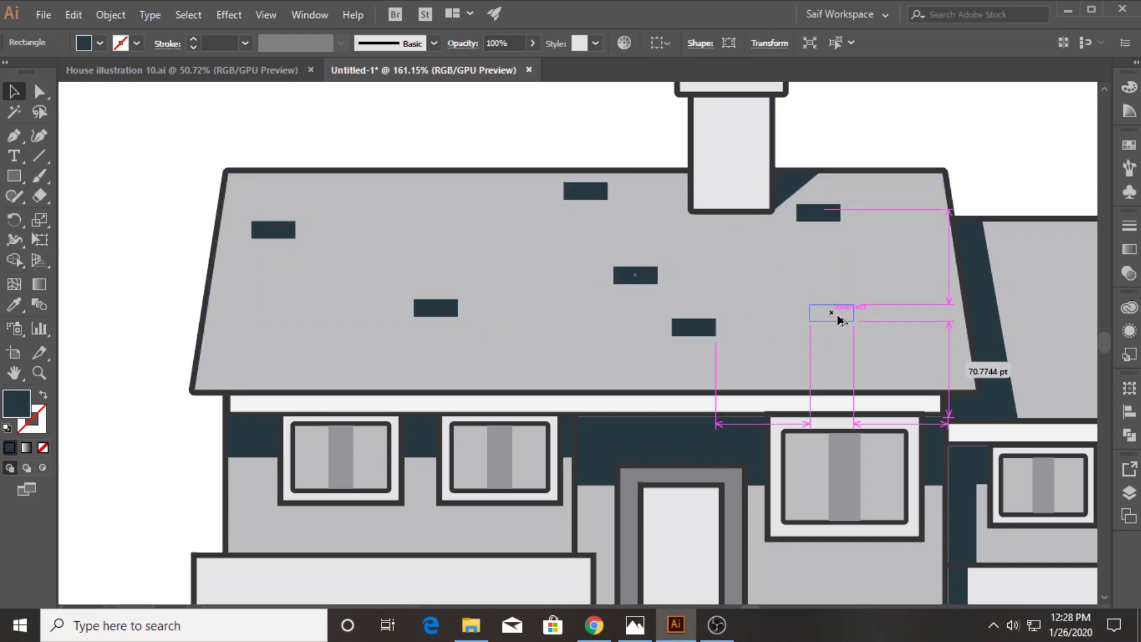
{"action": "mouse_move", "coordinate": [707, 327]}
{"action": "left_mouse_down"}
{"action": "mouse_move", "coordinate": [324, 348]}
{"action": "mouse_move", "coordinate": [221, 334]}
{"action": "left_mouse_up"}
{"action": "left_click_drag", "start_coordinate": [309, 351], "coordinate": [939, 252]}
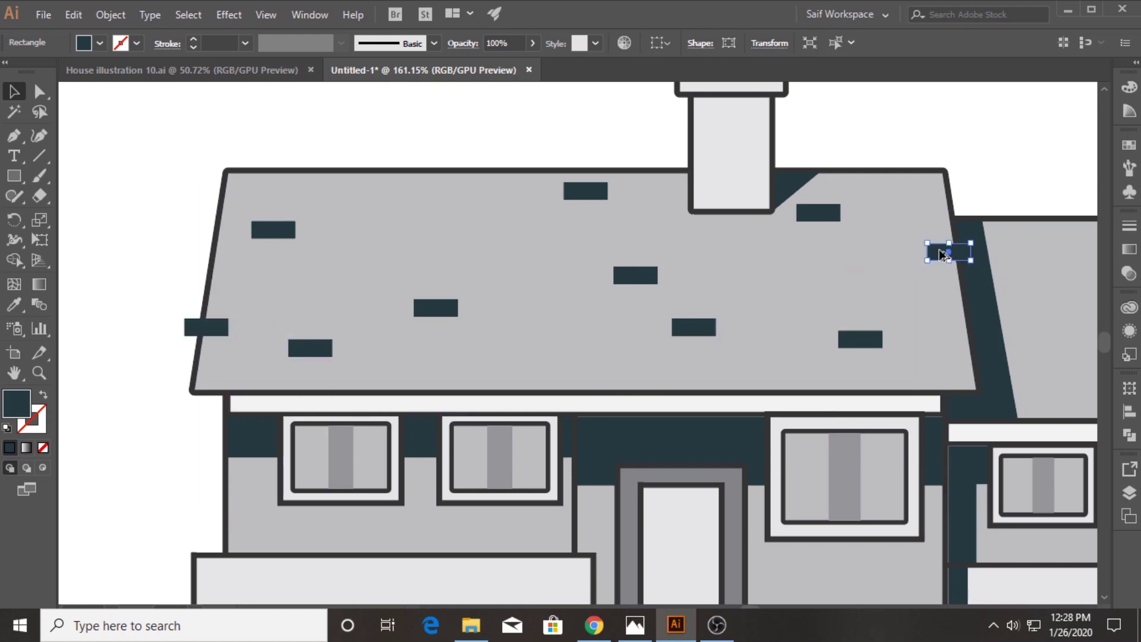
{"action": "left_click", "coordinate": [202, 327], "text": "shift"}
{"action": "left_click", "coordinate": [208, 285], "text": "shift"}
{"action": "key", "text": "shift+m"}
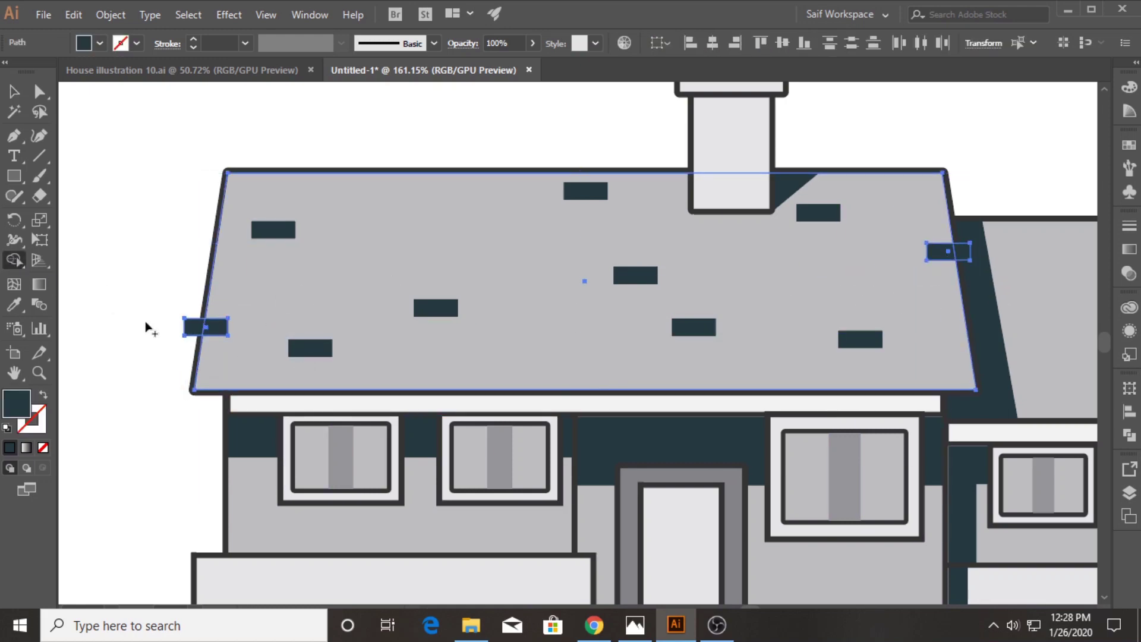
{"action": "left_click", "coordinate": [191, 327], "text": "alt"}
{"action": "left_click", "coordinate": [963, 251], "text": "alt"}
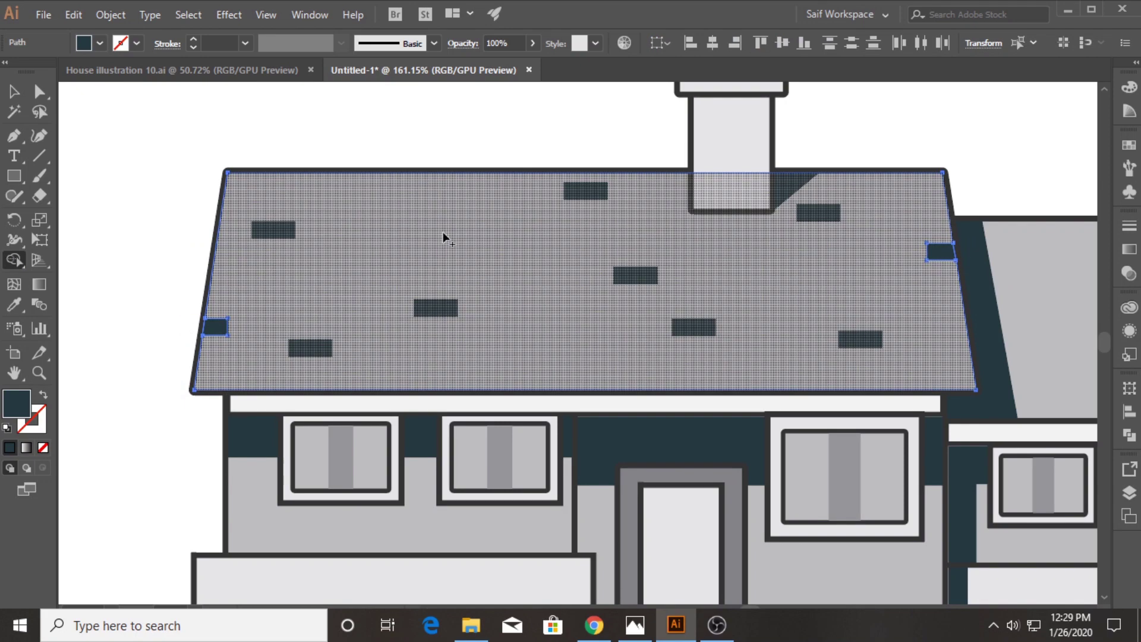
{"action": "key", "text": "v"}
{"action": "left_click", "coordinate": [123, 221]}
Step: Scatter tile copies on the right-hand roof and trim the tile overhanging its edge
{"action": "mouse_move", "coordinate": [725, 283]}
{"action": "left_mouse_down"}
{"action": "mouse_move", "coordinate": [403, 323]}
{"action": "mouse_move", "coordinate": [766, 328]}
{"action": "left_mouse_up"}
{"action": "left_click_drag", "start_coordinate": [442, 364], "coordinate": [803, 356]}
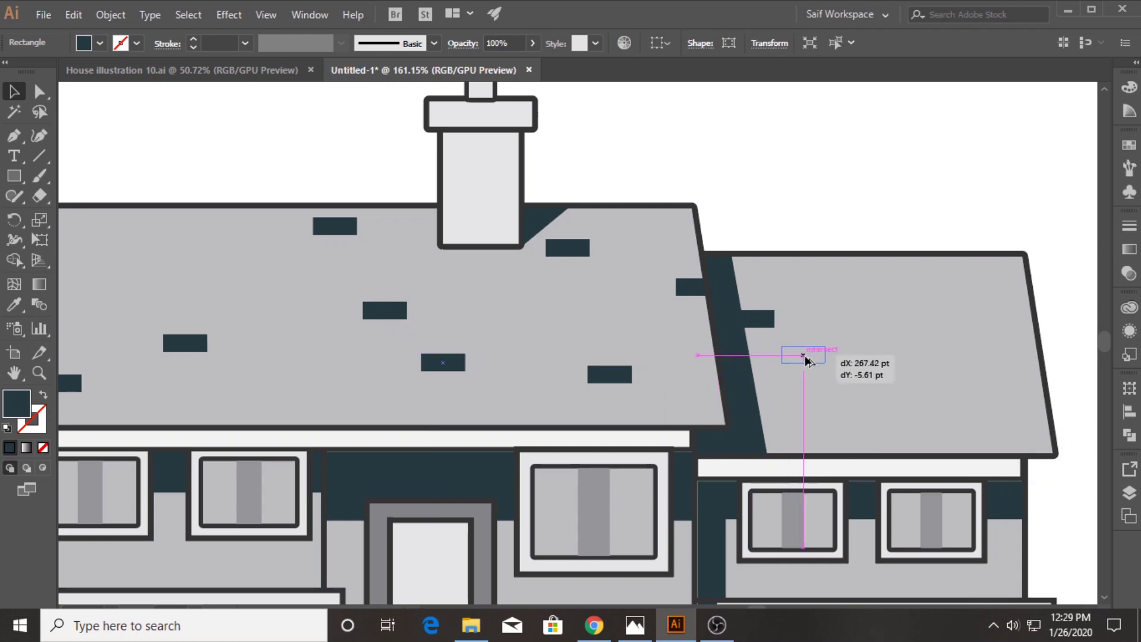
{"action": "left_click_drag", "start_coordinate": [611, 383], "coordinate": [932, 281]}
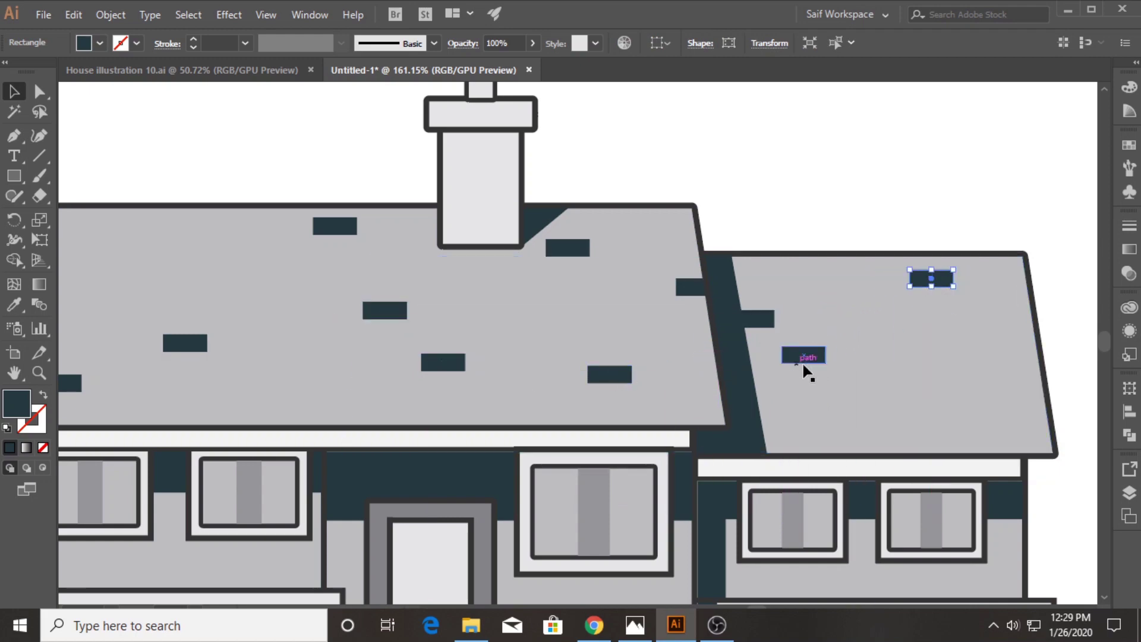
{"action": "left_click_drag", "start_coordinate": [804, 358], "coordinate": [1035, 417]}
{"action": "left_click", "coordinate": [1046, 419], "text": "shift"}
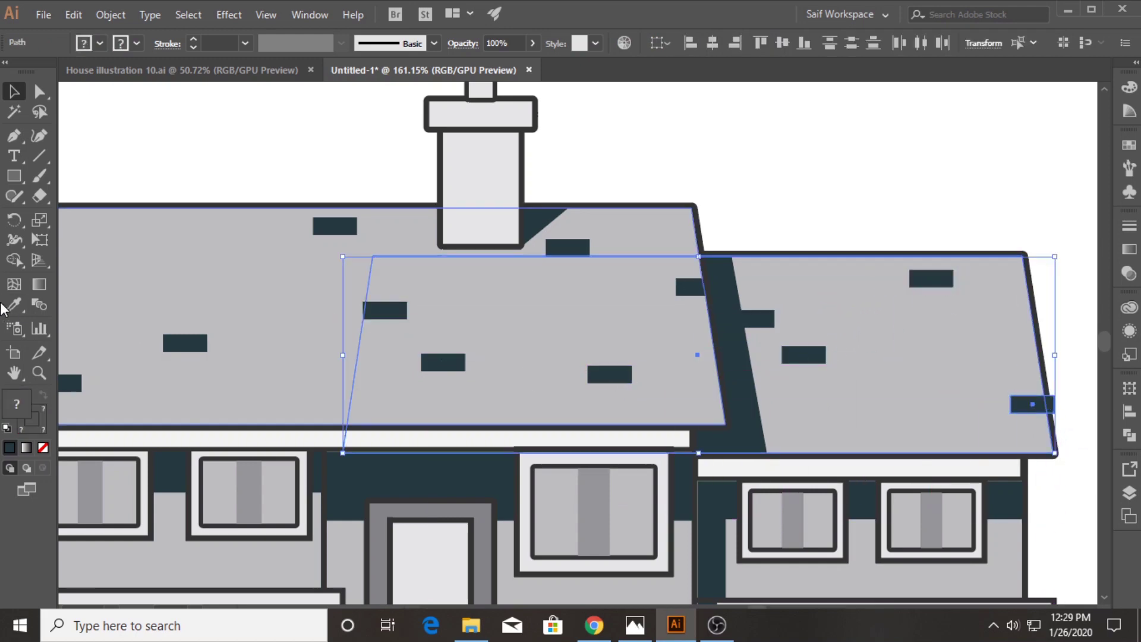
{"action": "key", "text": "shift+m"}
{"action": "left_click", "coordinate": [1051, 410], "text": "alt"}
{"action": "left_click", "coordinate": [199, 116]}
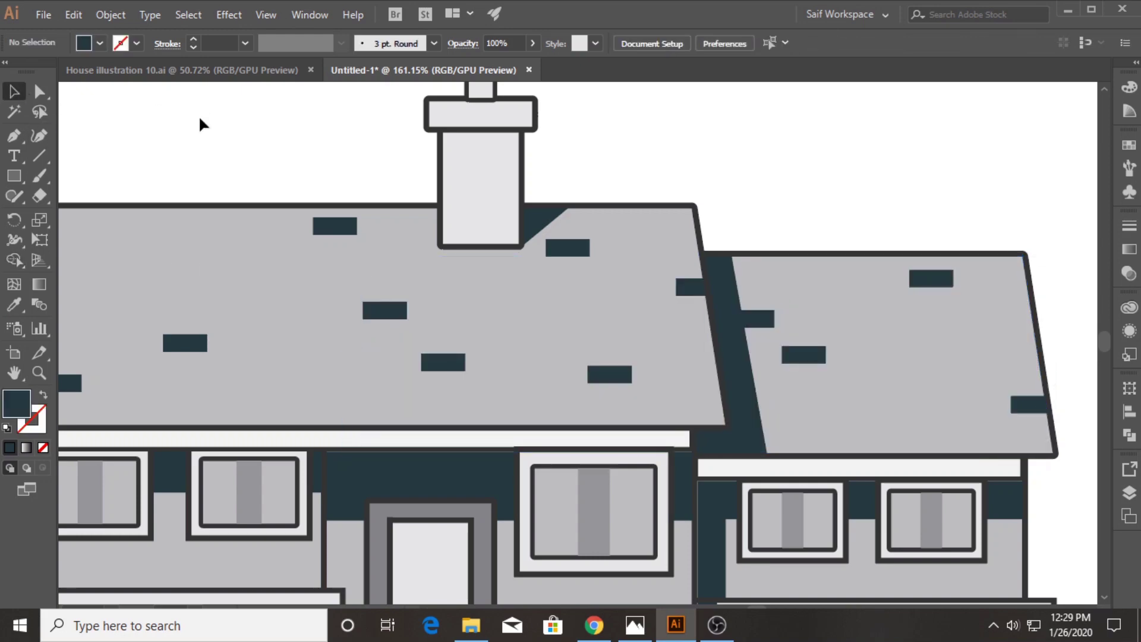
{"action": "key", "text": "z"}
{"action": "mouse_move", "coordinate": [536, 336]}
{"action": "left_mouse_down"}
{"action": "mouse_move", "coordinate": [445, 319]}
{"action": "mouse_move", "coordinate": [503, 326]}
{"action": "mouse_move", "coordinate": [358, 513]}
{"action": "left_mouse_up"}
Step: Copy a tile onto the lower front wall, shorten it, and spread copies across it
{"action": "left_click", "coordinate": [15, 92]}
{"action": "left_click", "coordinate": [39, 373]}
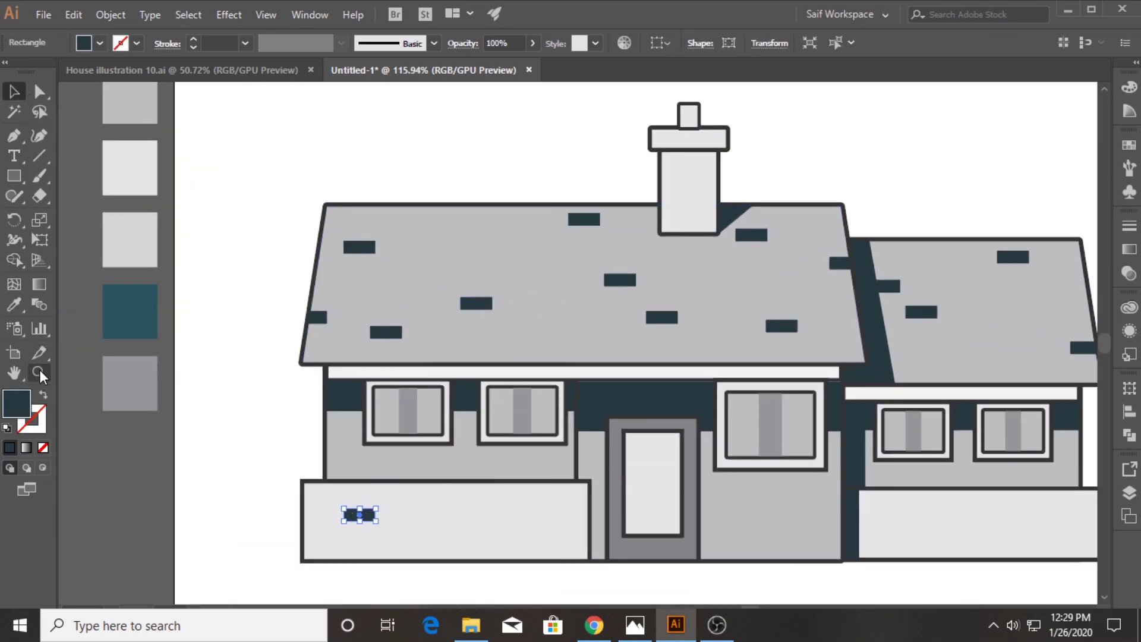
{"action": "left_click_drag", "start_coordinate": [255, 517], "coordinate": [440, 479]}
{"action": "key", "text": "v"}
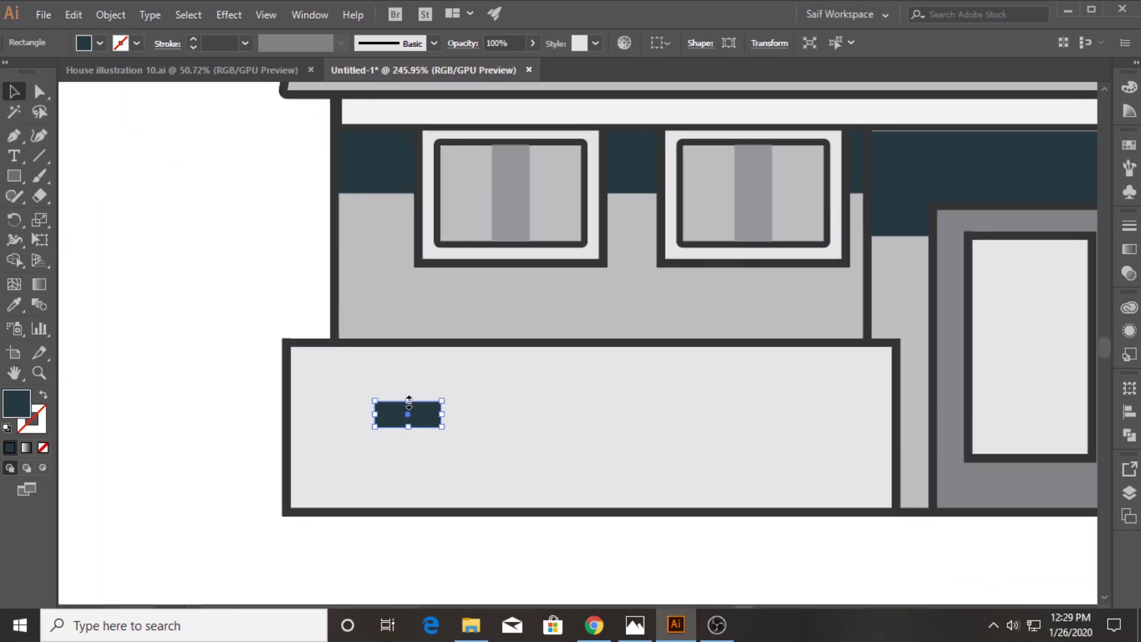
{"action": "mouse_move", "coordinate": [408, 400]}
{"action": "left_mouse_down"}
{"action": "mouse_move", "coordinate": [326, 418]}
{"action": "mouse_move", "coordinate": [364, 470]}
{"action": "mouse_move", "coordinate": [540, 397]}
{"action": "mouse_move", "coordinate": [578, 460]}
{"action": "mouse_move", "coordinate": [678, 414]}
{"action": "mouse_move", "coordinate": [807, 384]}
{"action": "left_mouse_up"}
{"action": "left_click_drag", "start_coordinate": [547, 395], "coordinate": [902, 468]}
{"action": "left_click", "coordinate": [300, 422], "text": "shift"}
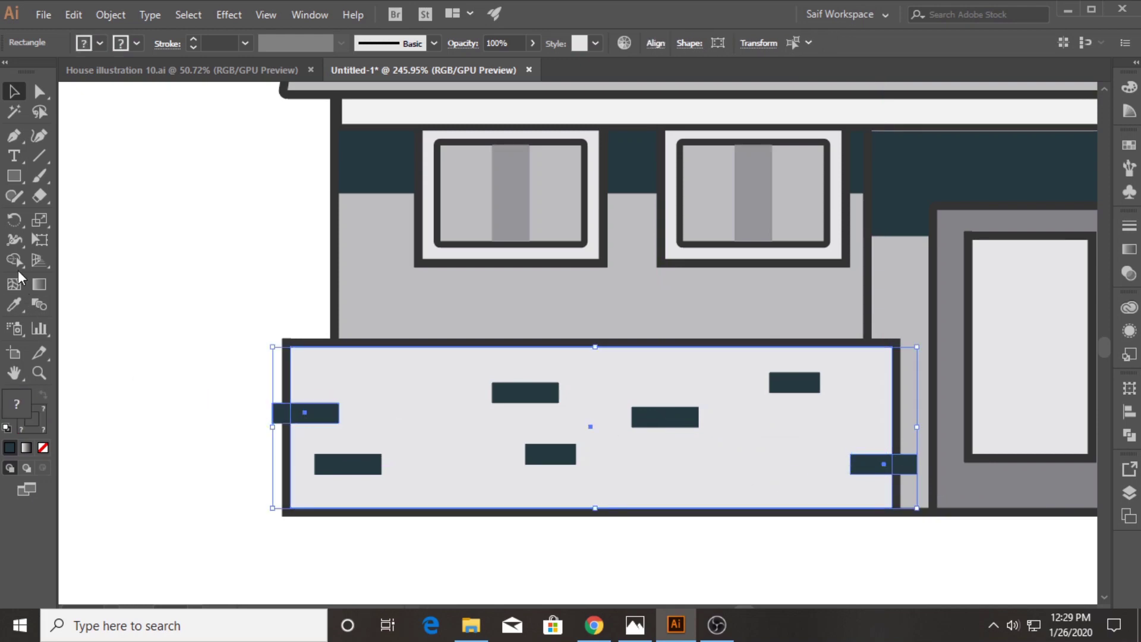
{"action": "left_click", "coordinate": [14, 259]}
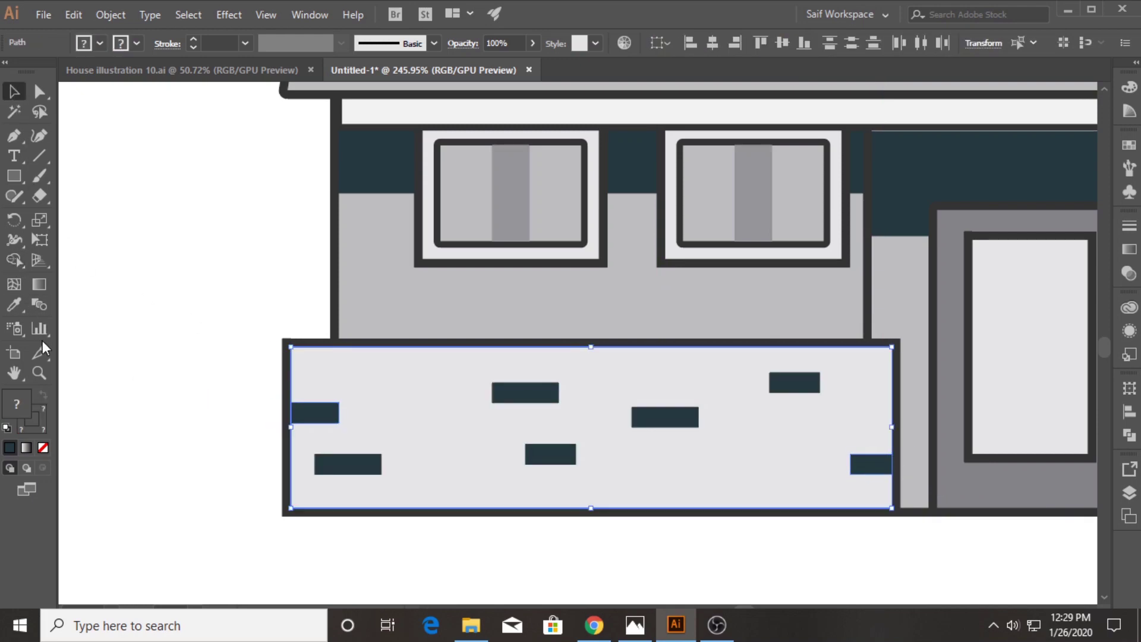
Step: Add brick copies to the right front wall panel and along the right wing's lower wall
{"action": "key", "text": "z"}
{"action": "left_click_drag", "start_coordinate": [637, 308], "coordinate": [403, 340]}
{"action": "left_click", "coordinate": [402, 340]}
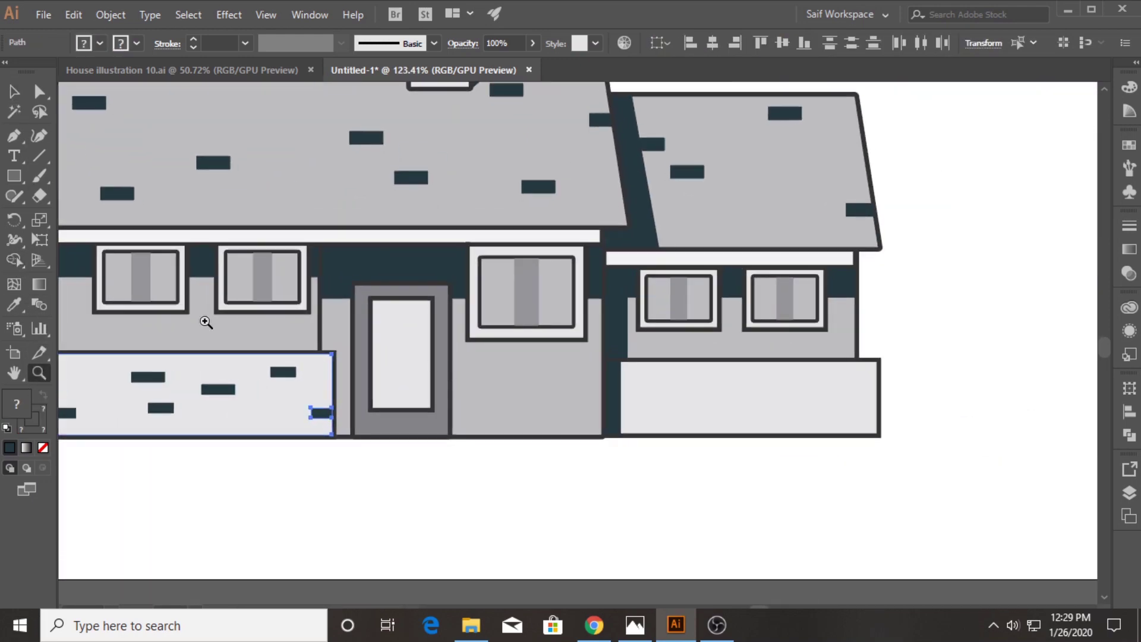
{"action": "left_click", "coordinate": [14, 91]}
{"action": "left_click", "coordinate": [182, 469]}
{"action": "left_click_drag", "start_coordinate": [162, 376], "coordinate": [649, 388]}
{"action": "mouse_move", "coordinate": [161, 407]}
{"action": "left_mouse_down"}
{"action": "mouse_move", "coordinate": [696, 414]}
{"action": "mouse_move", "coordinate": [835, 385]}
{"action": "left_mouse_up"}
{"action": "left_click_drag", "start_coordinate": [697, 414], "coordinate": [872, 418]}
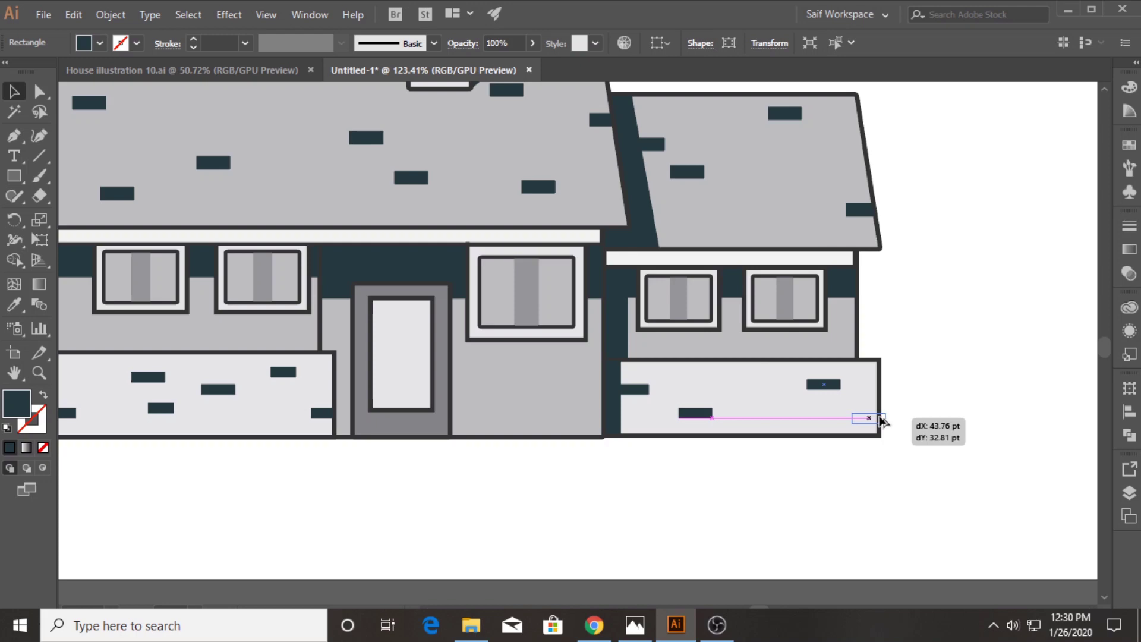
Step: Trim the bricks overhanging the right wing's lower wall with Shape Builder
{"action": "left_click", "coordinate": [804, 425], "text": "shift"}
{"action": "key", "text": "shift+m"}
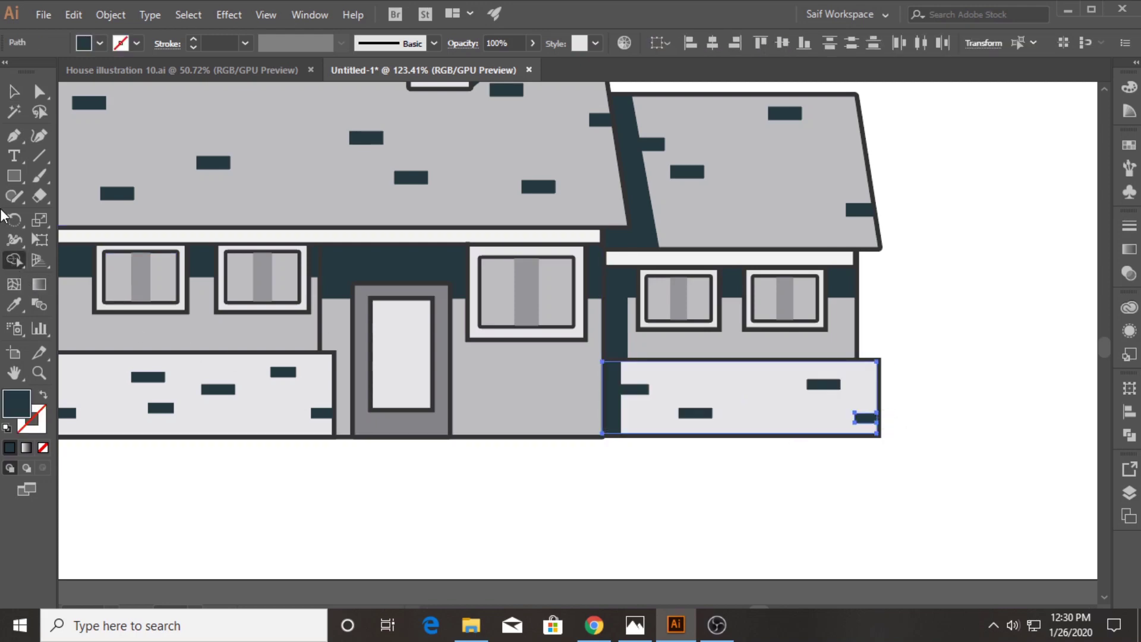
{"action": "key", "text": "v"}
{"action": "left_click", "coordinate": [382, 434]}
{"action": "key", "text": "z"}
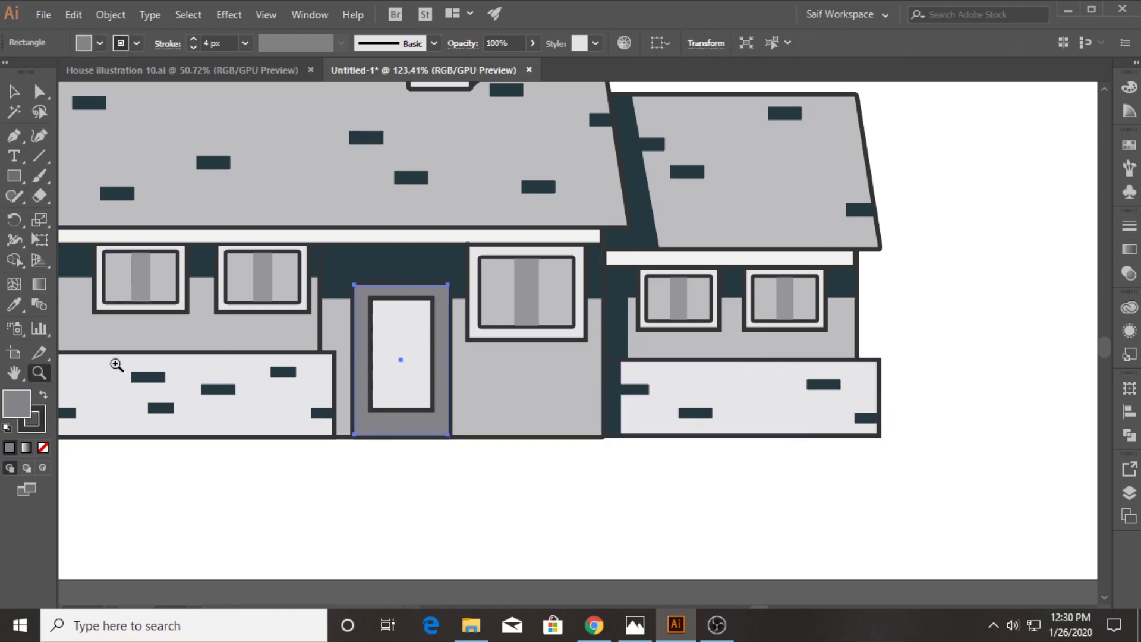
{"action": "scroll", "coordinate": [117, 364], "scroll_direction": "down", "scroll_amount": 5}
{"action": "scroll", "coordinate": [257, 369], "scroll_direction": "up", "scroll_amount": 2}
{"action": "scroll", "coordinate": [310, 372], "scroll_direction": "up", "scroll_amount": 2}
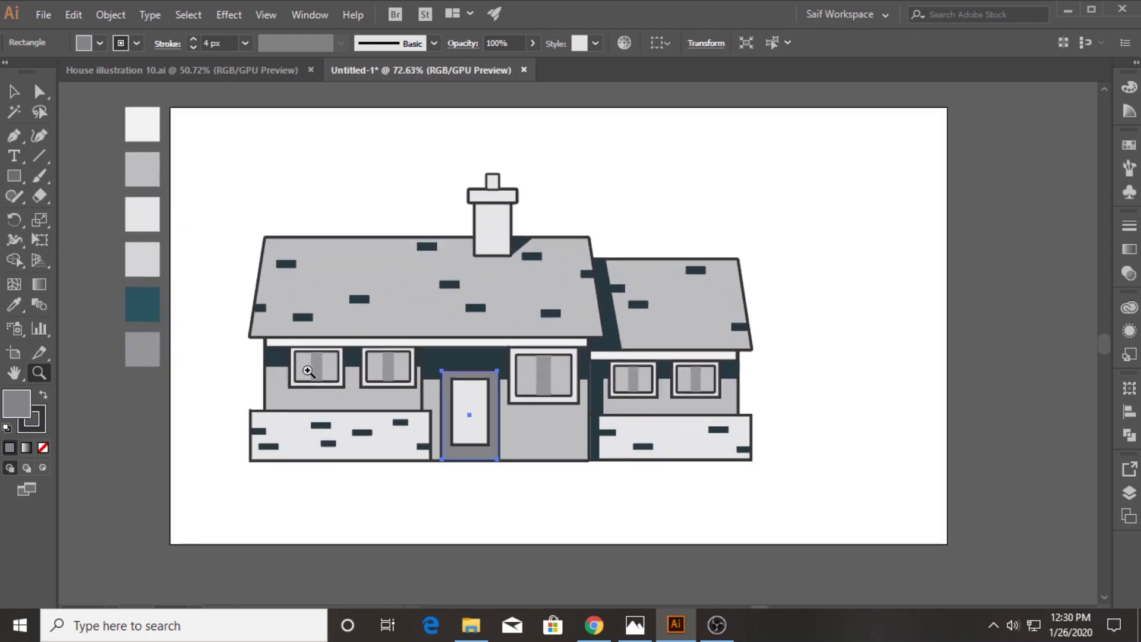
Step: Draw a shadow triangle under the chimney cap and eyedrop the dark teal roof-shadow colour
{"action": "key", "text": "v"}
{"action": "left_click", "coordinate": [324, 196]}
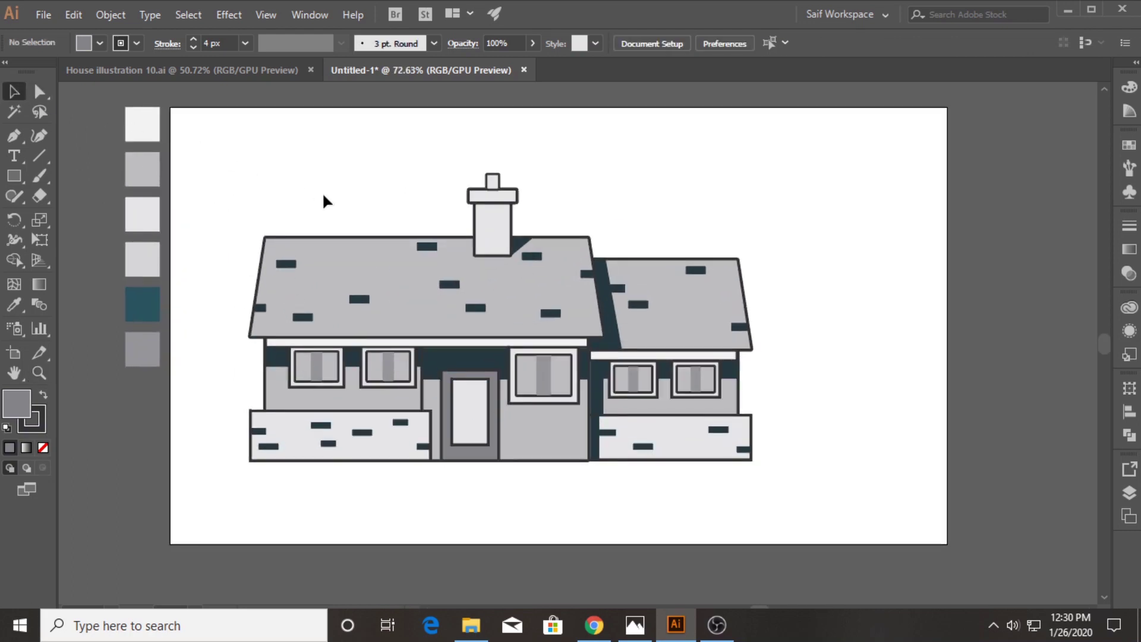
{"action": "left_click", "coordinate": [38, 373]}
{"action": "left_click_drag", "start_coordinate": [451, 208], "coordinate": [752, 172]}
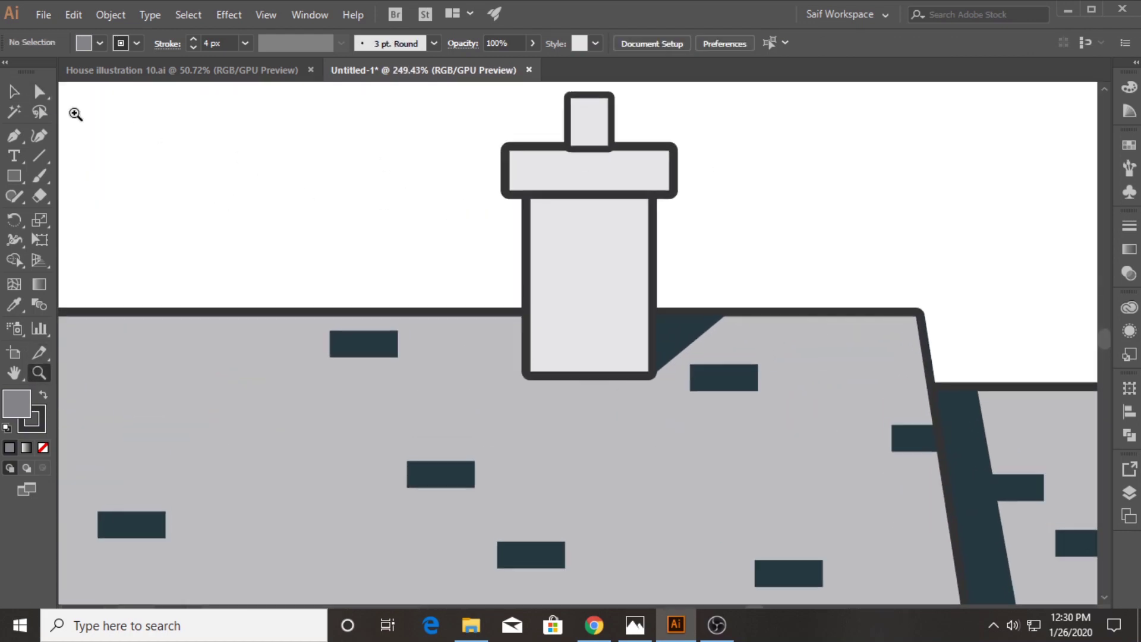
{"action": "left_click", "coordinate": [529, 199]}
{"action": "left_click", "coordinate": [649, 245]}
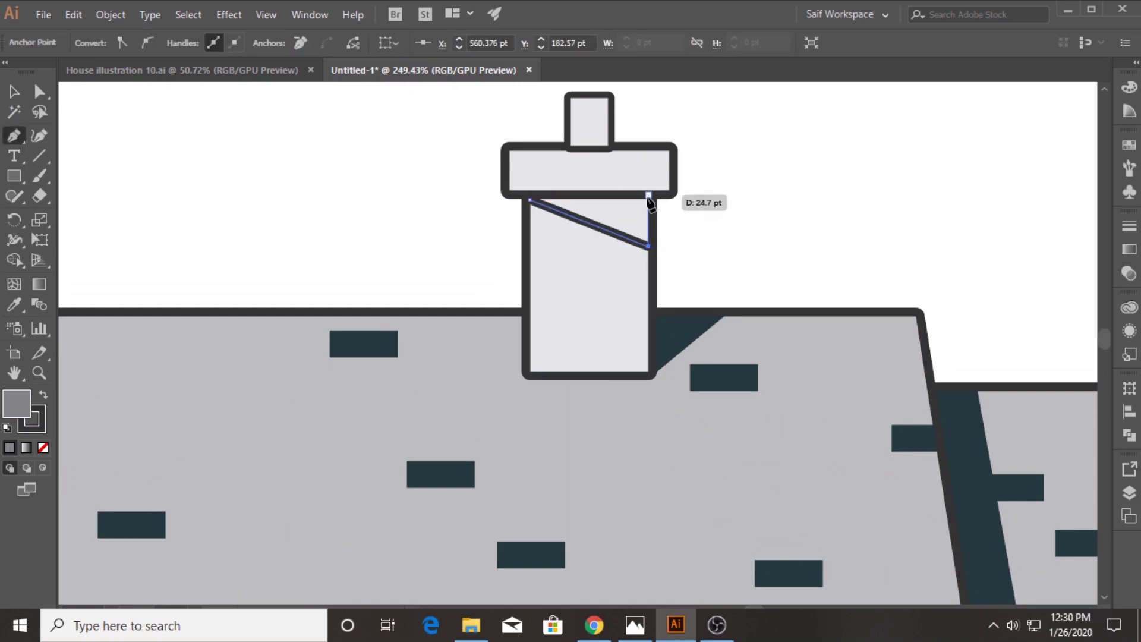
{"action": "left_click", "coordinate": [649, 200]}
{"action": "left_click", "coordinate": [530, 199]}
{"action": "left_click", "coordinate": [14, 305]}
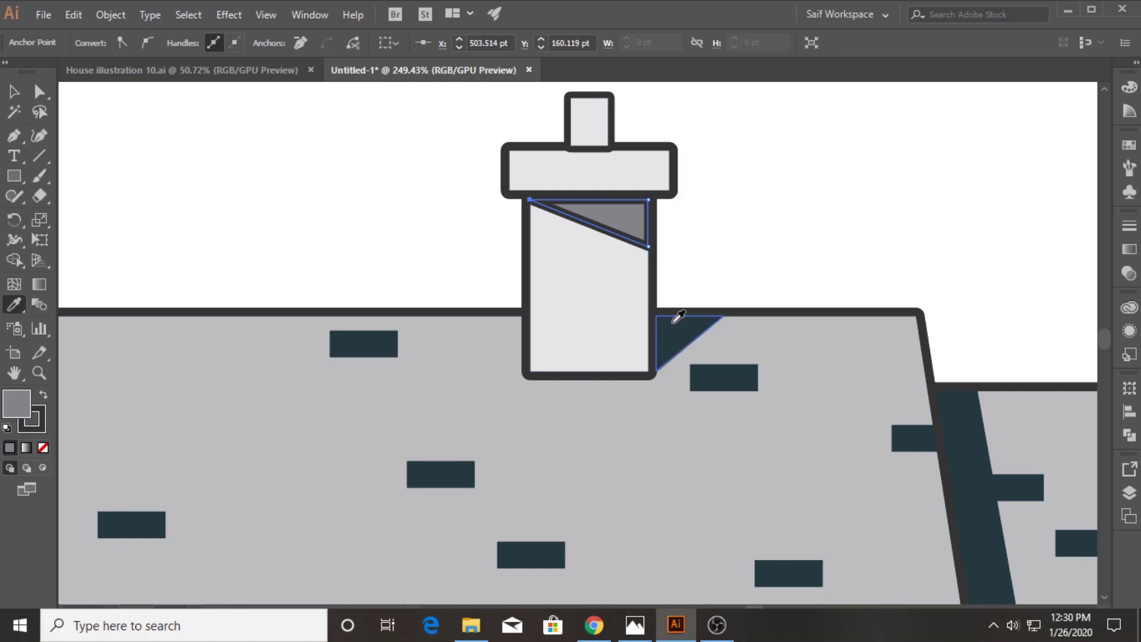
{"action": "left_click", "coordinate": [675, 317]}
{"action": "key", "text": "v"}
{"action": "left_click", "coordinate": [333, 182]}
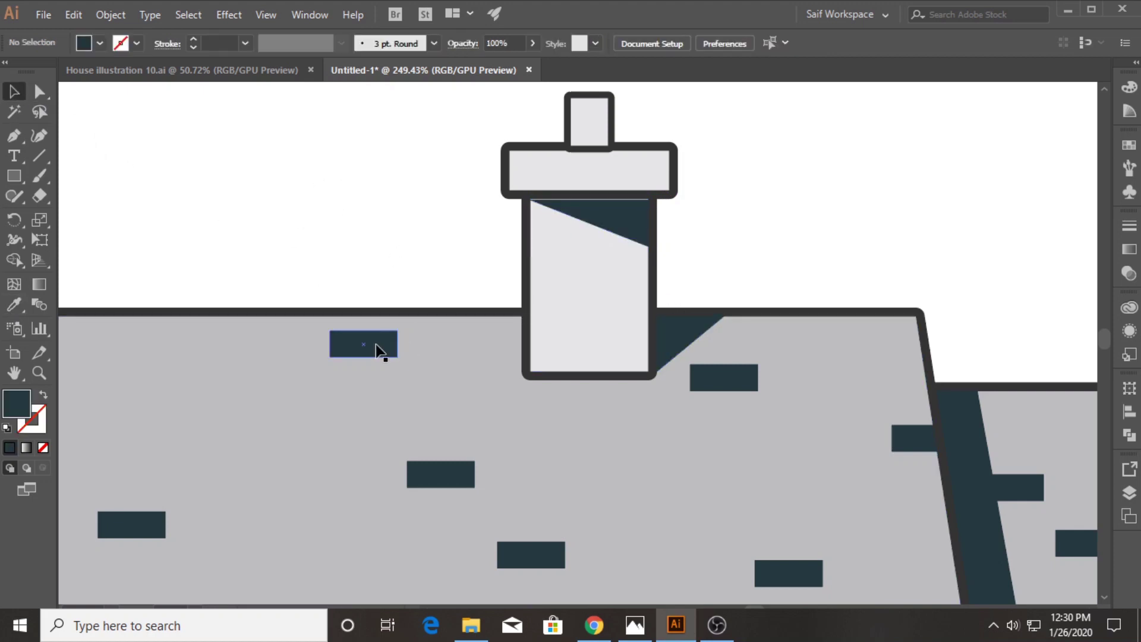
Step: Copy roof bricks onto the chimney and trim the overhangs to its outline
{"action": "mouse_move", "coordinate": [374, 353]}
{"action": "left_mouse_down", "text": "alt"}
{"action": "mouse_move", "coordinate": [533, 277]}
{"action": "mouse_move", "coordinate": [671, 336]}
{"action": "mouse_move", "coordinate": [624, 259]}
{"action": "mouse_move", "coordinate": [630, 324]}
{"action": "left_mouse_up", "text": "alt"}
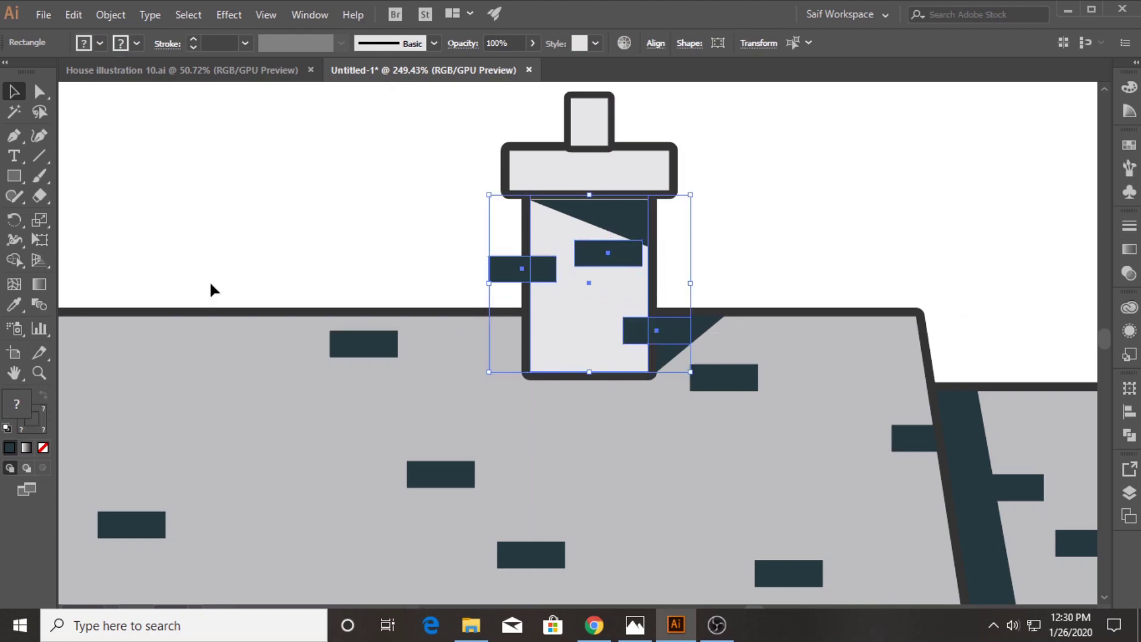
{"action": "left_click", "coordinate": [13, 262]}
{"action": "left_click", "coordinate": [509, 269], "text": "alt"}
{"action": "left_click", "coordinate": [669, 330], "text": "alt"}
{"action": "key", "text": "v"}
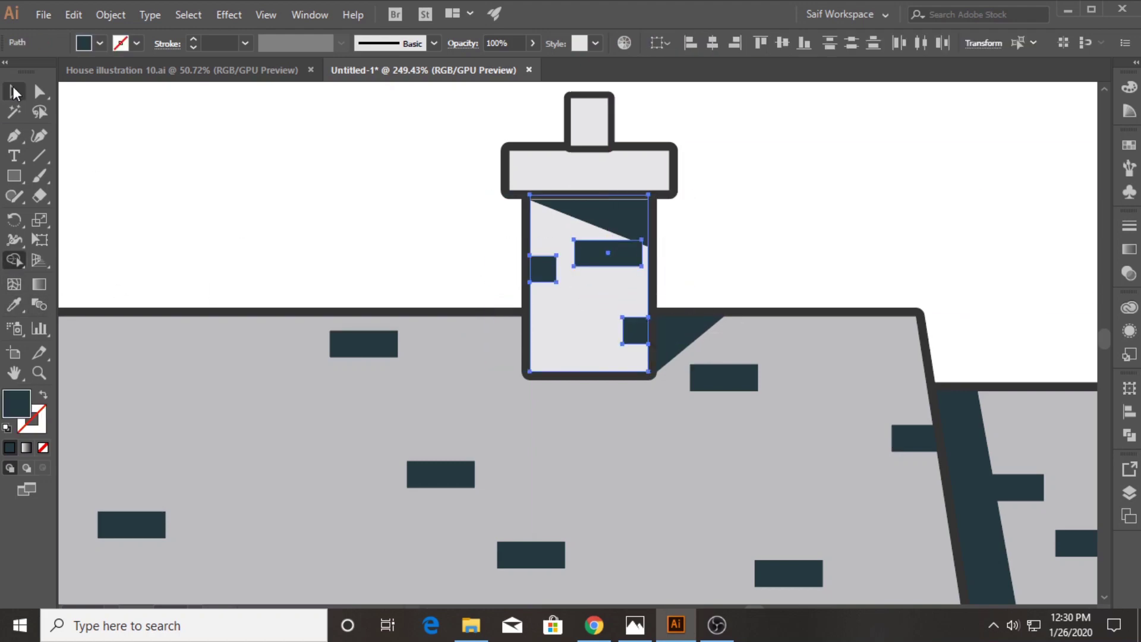
{"action": "key", "text": "ctrl+shift+a"}
Step: Squash the three chimney bricks to a flatter height
{"action": "key", "text": "z"}
{"action": "key", "text": "ctrl+0"}
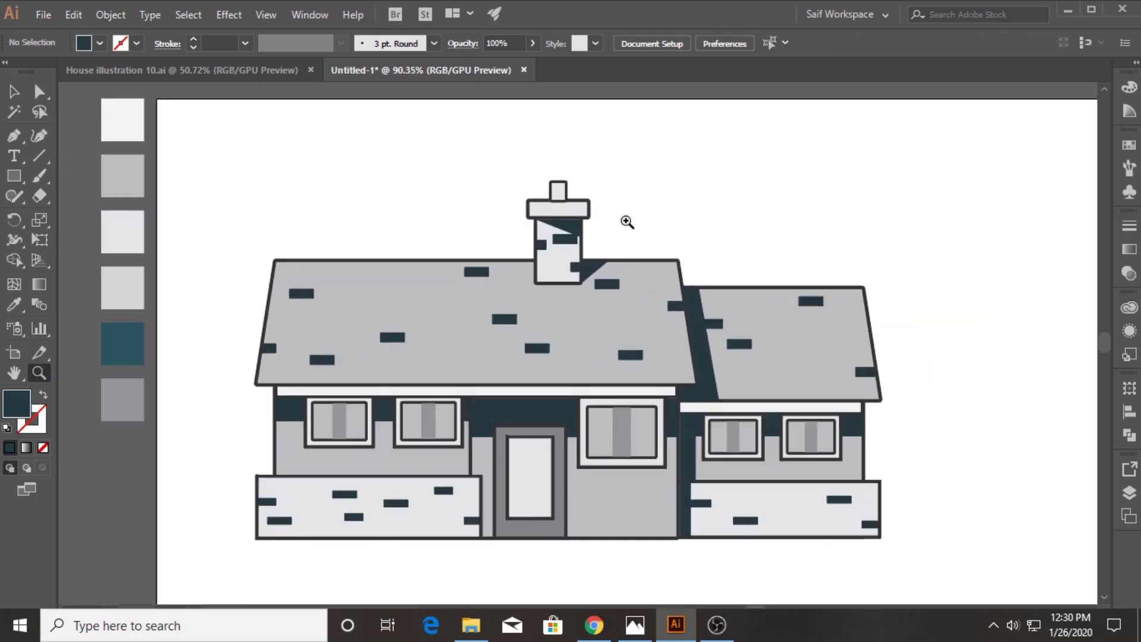
{"action": "left_click_drag", "start_coordinate": [464, 199], "coordinate": [665, 312]}
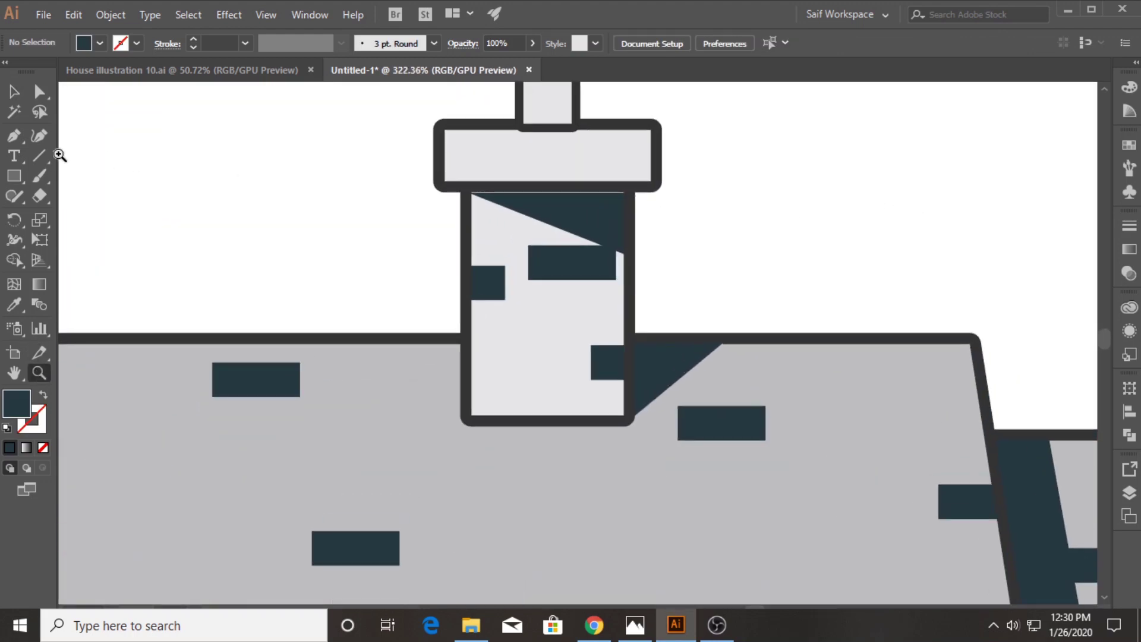
{"action": "key", "text": "v"}
{"action": "left_click", "coordinate": [499, 292]}
{"action": "left_click", "coordinate": [584, 277], "text": "shift"}
{"action": "left_click", "coordinate": [606, 363], "text": "shift"}
{"action": "left_click_drag", "start_coordinate": [548, 380], "coordinate": [572, 277]}
Step: Select the entire house, shrink it slightly with a corner handle, and shift it right
{"action": "left_click", "coordinate": [205, 223]}
{"action": "left_click", "coordinate": [38, 373]}
{"action": "scroll", "coordinate": [228, 408], "scroll_direction": "down", "scroll_amount": 5}
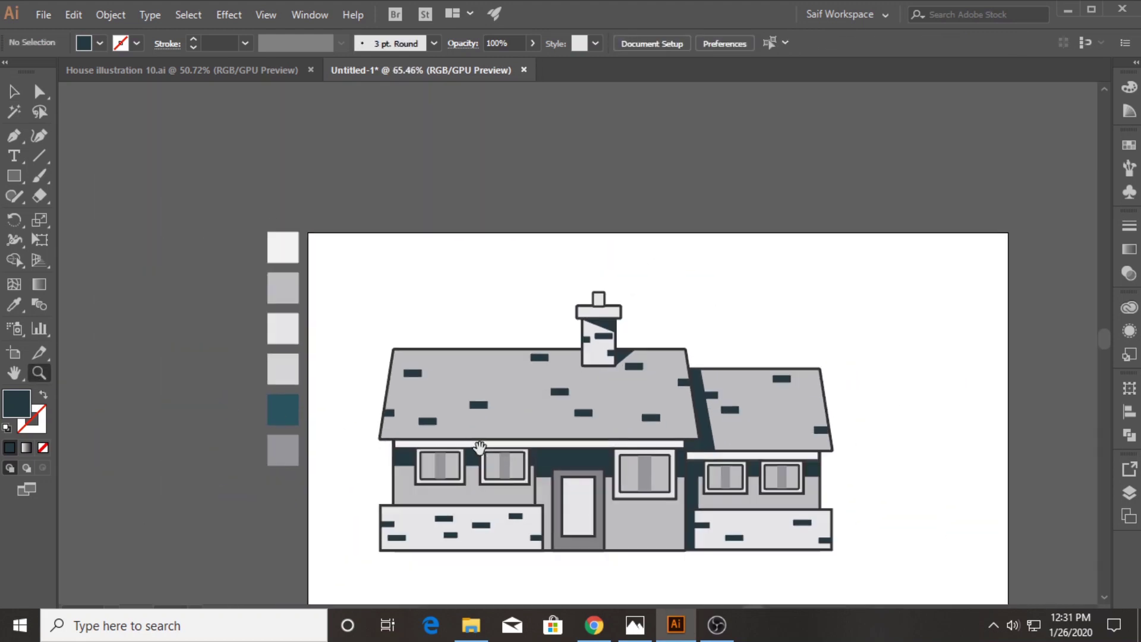
{"action": "left_click_drag", "start_coordinate": [480, 446], "coordinate": [439, 367]}
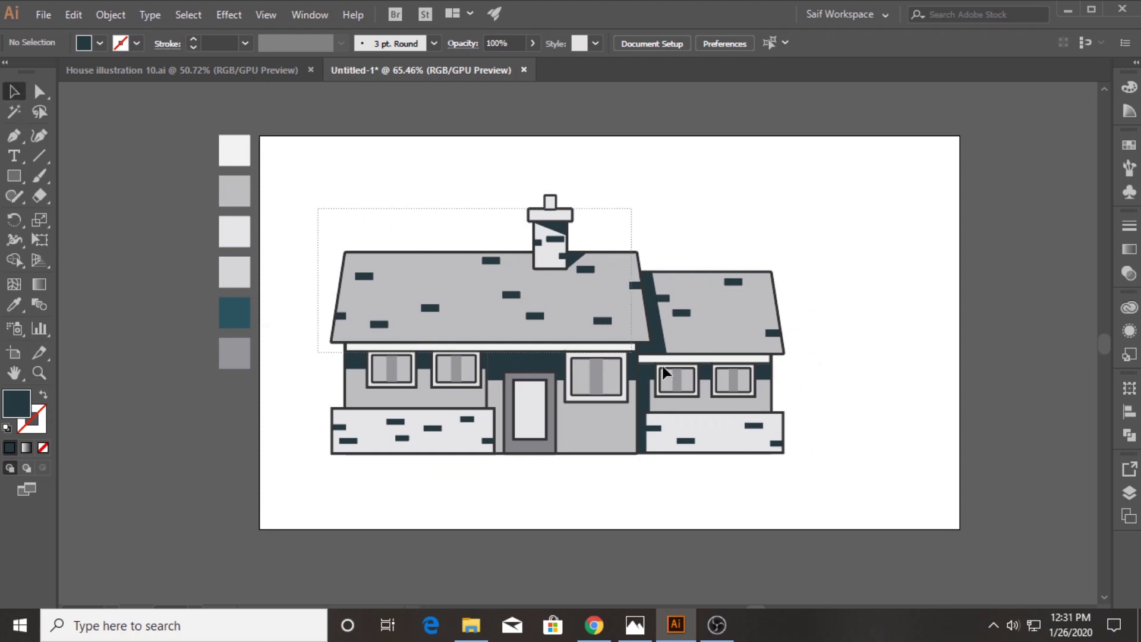
{"action": "left_click_drag", "start_coordinate": [666, 372], "coordinate": [804, 458]}
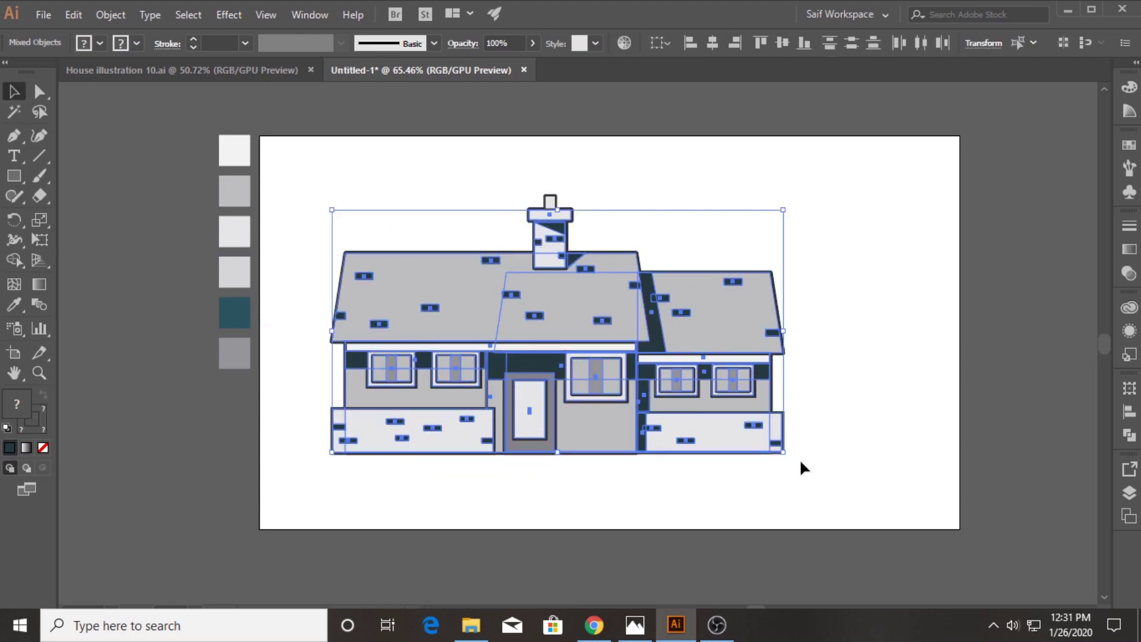
{"action": "left_click_drag", "start_coordinate": [606, 408], "coordinate": [660, 410]}
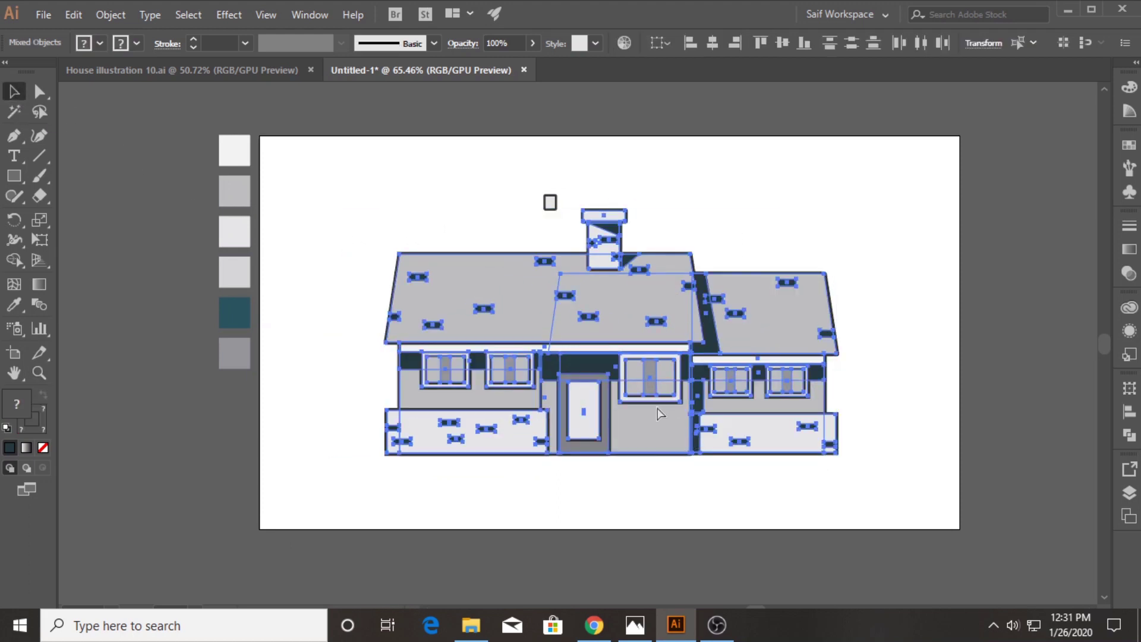
{"action": "key", "text": "ctrl+z"}
{"action": "mouse_move", "coordinate": [790, 453]}
{"action": "left_mouse_down"}
{"action": "mouse_move", "coordinate": [767, 454]}
{"action": "mouse_move", "coordinate": [759, 436]}
{"action": "left_mouse_up"}
{"action": "left_click_drag", "start_coordinate": [585, 409], "coordinate": [637, 408]}
{"action": "left_click", "coordinate": [319, 410]}
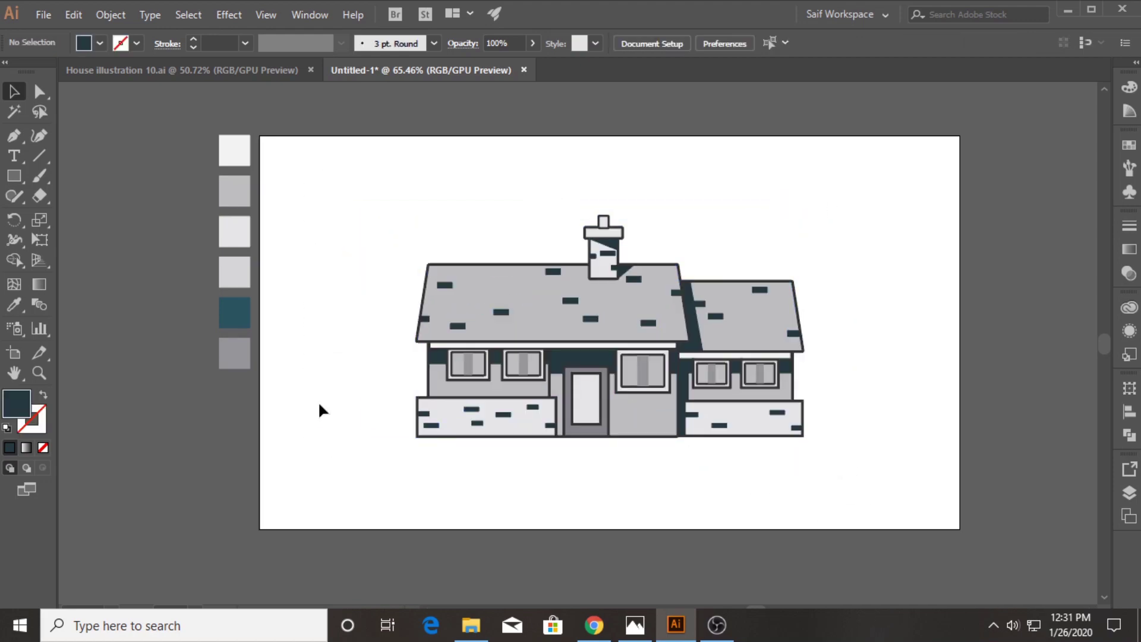
{"action": "left_click_drag", "start_coordinate": [17, 177], "coordinate": [43, 174]}
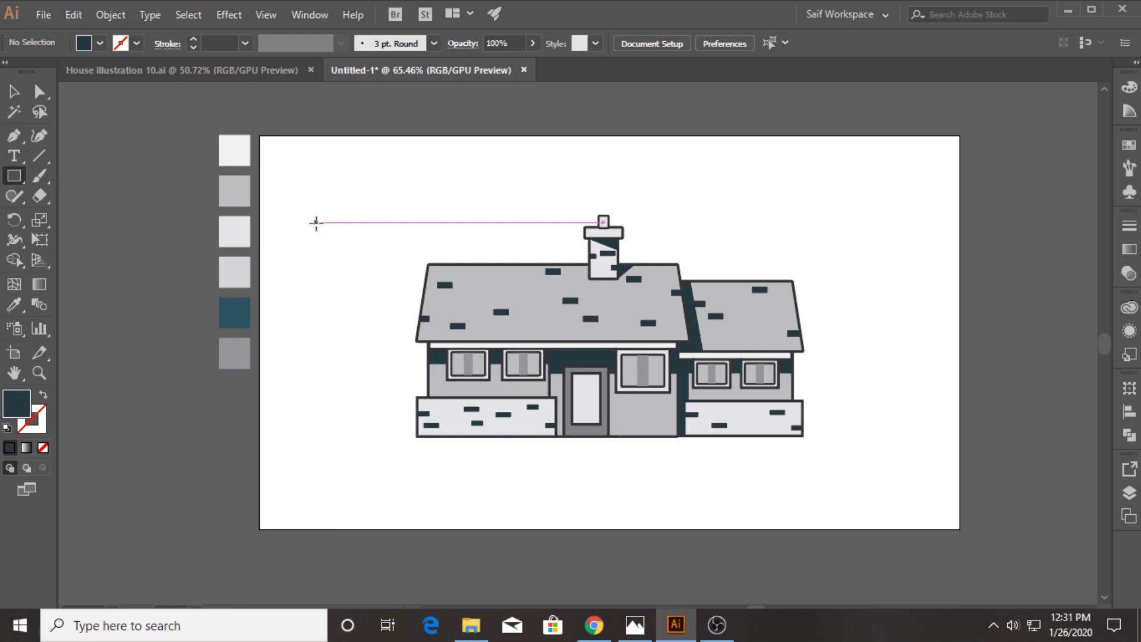
Step: Draw a tall rectangle left of the house and fully round its ends into a pill
{"action": "left_click_drag", "start_coordinate": [315, 222], "coordinate": [364, 410]}
{"action": "left_click_drag", "start_coordinate": [325, 232], "coordinate": [351, 259]}
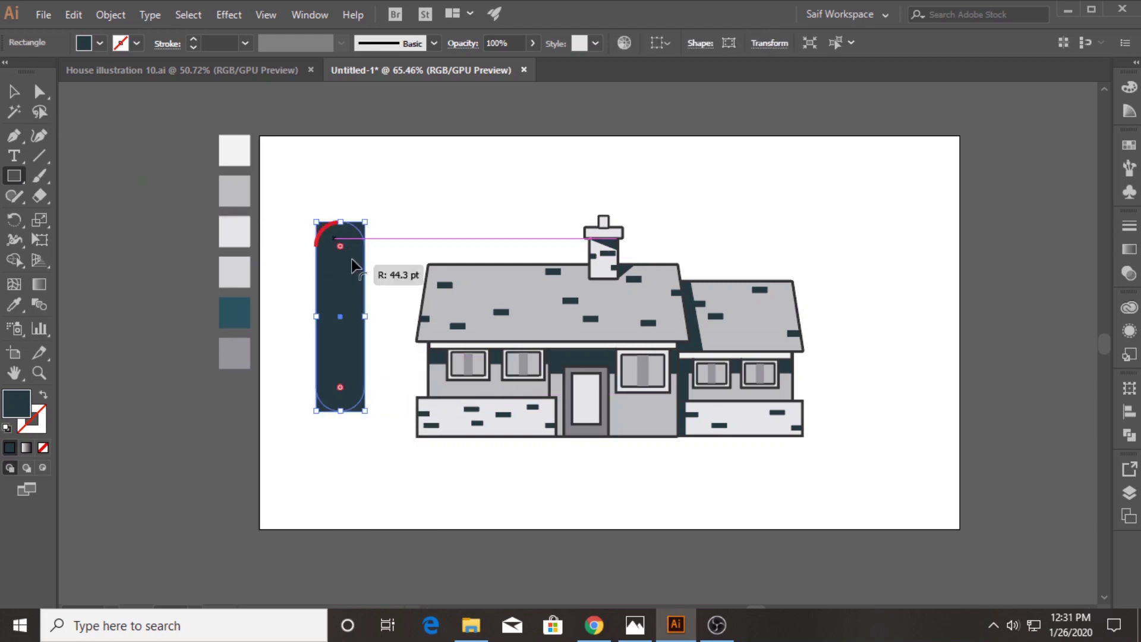
{"action": "left_click", "coordinate": [14, 91]}
{"action": "left_click", "coordinate": [108, 137]}
Step: Draw a vertical line down the pill's centre and split it into two halves with Shape Builder
{"action": "left_click", "coordinate": [14, 135]}
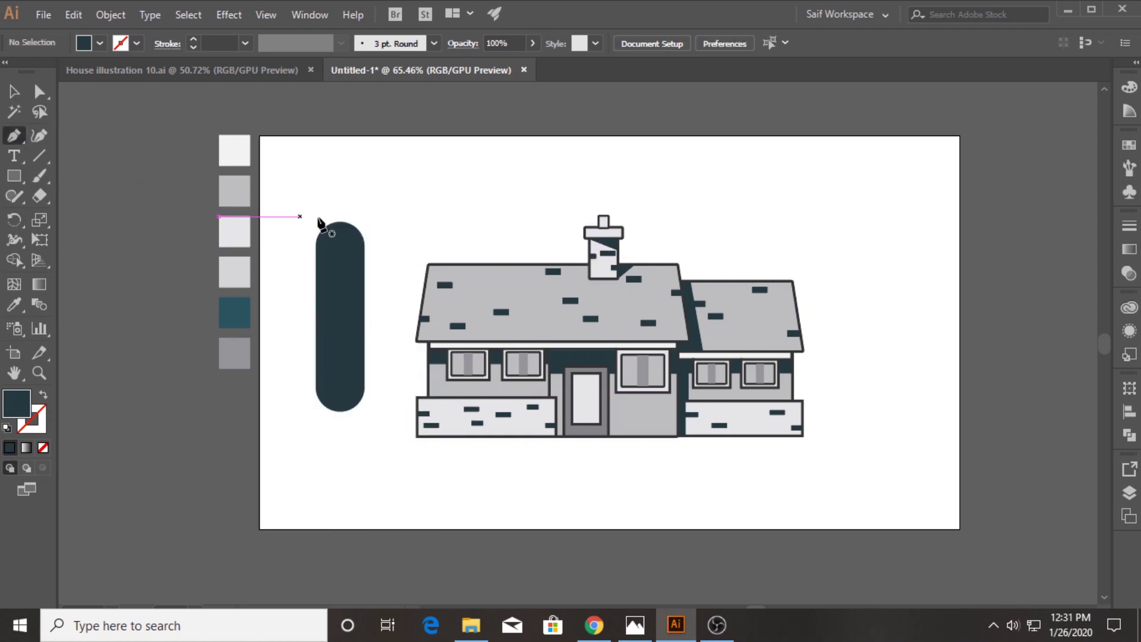
{"action": "left_click", "coordinate": [340, 222]}
{"action": "left_click", "coordinate": [340, 411]}
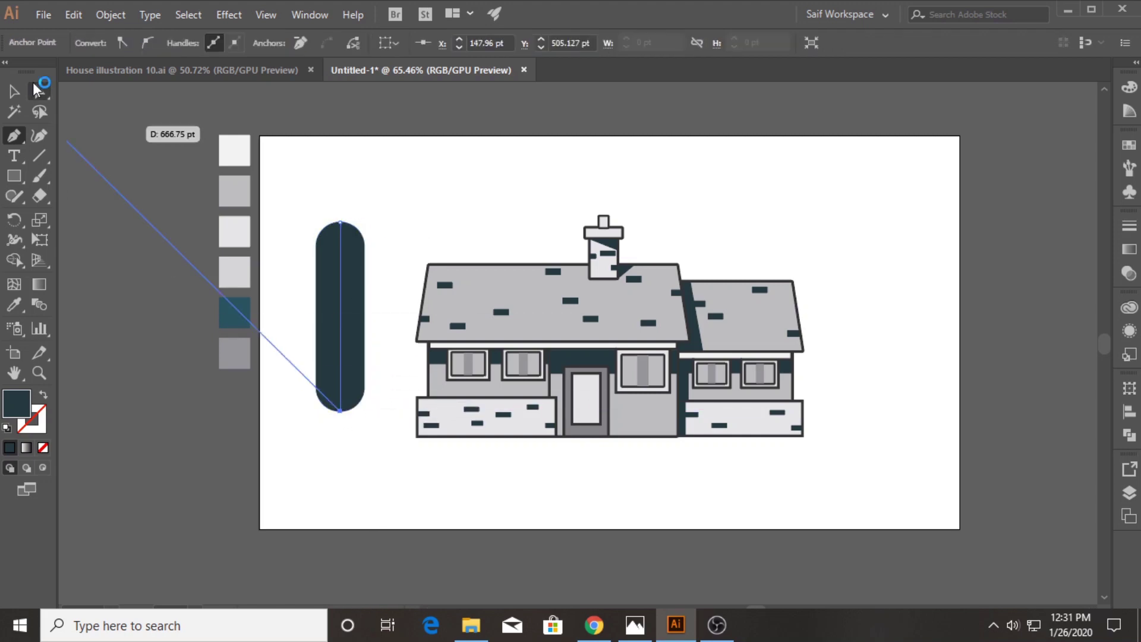
{"action": "left_click", "coordinate": [14, 91]}
{"action": "left_click_drag", "start_coordinate": [341, 189], "coordinate": [377, 260]}
{"action": "key", "text": "shift+m"}
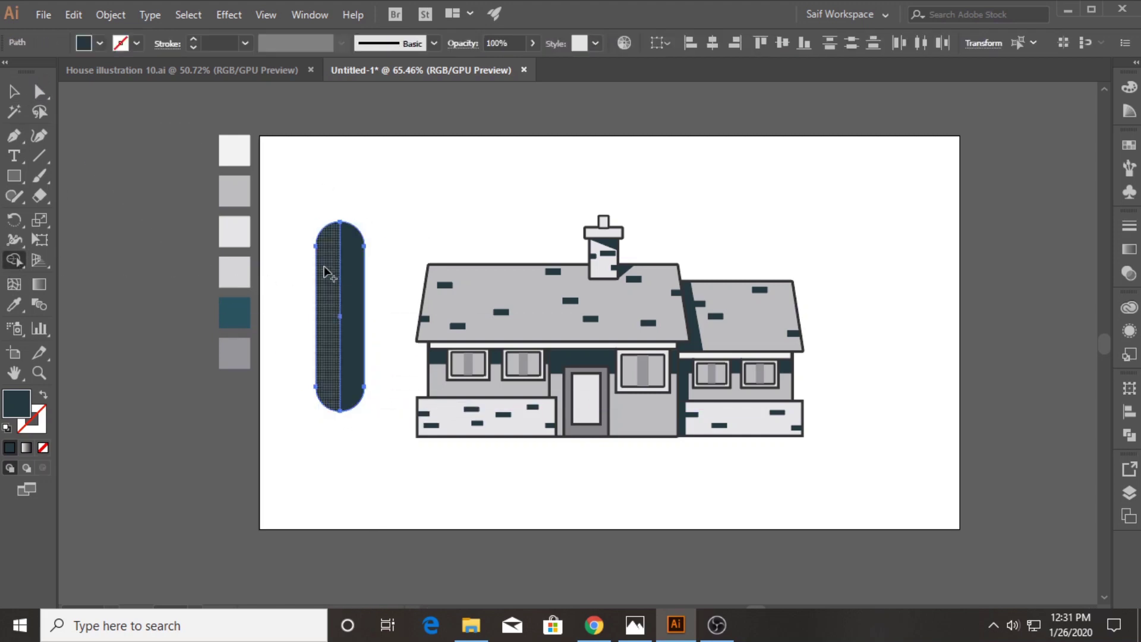
{"action": "left_click", "coordinate": [327, 315]}
Step: Colour the pill's left half with a light grey swatch
{"action": "key", "text": "v"}
{"action": "left_click", "coordinate": [324, 231]}
{"action": "key", "text": "i"}
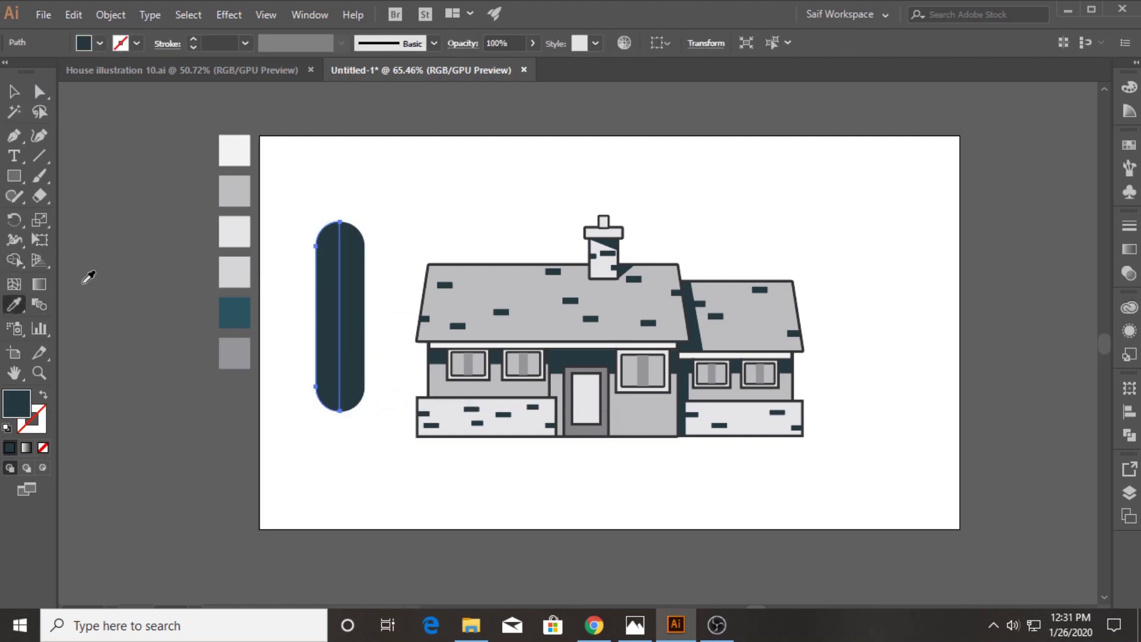
{"action": "left_click", "coordinate": [233, 196]}
{"action": "key", "text": "v"}
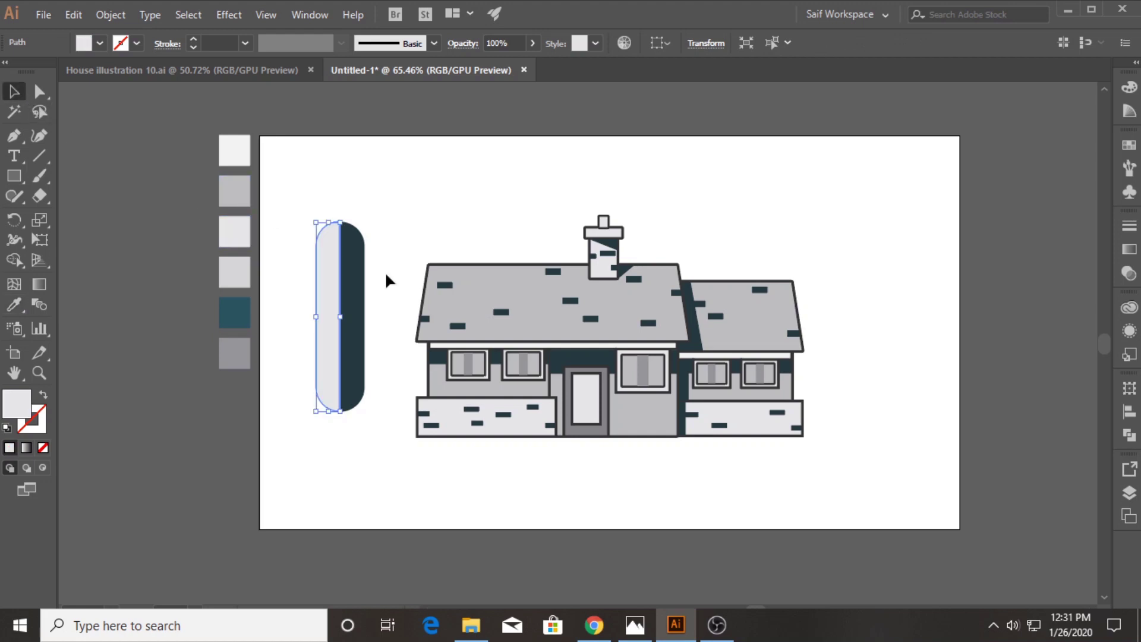
Step: Colour the pill's right half with a slightly darker grey swatch
{"action": "left_click", "coordinate": [353, 271]}
{"action": "left_click", "coordinate": [13, 305]}
{"action": "left_click", "coordinate": [234, 272]}
{"action": "key", "text": "v"}
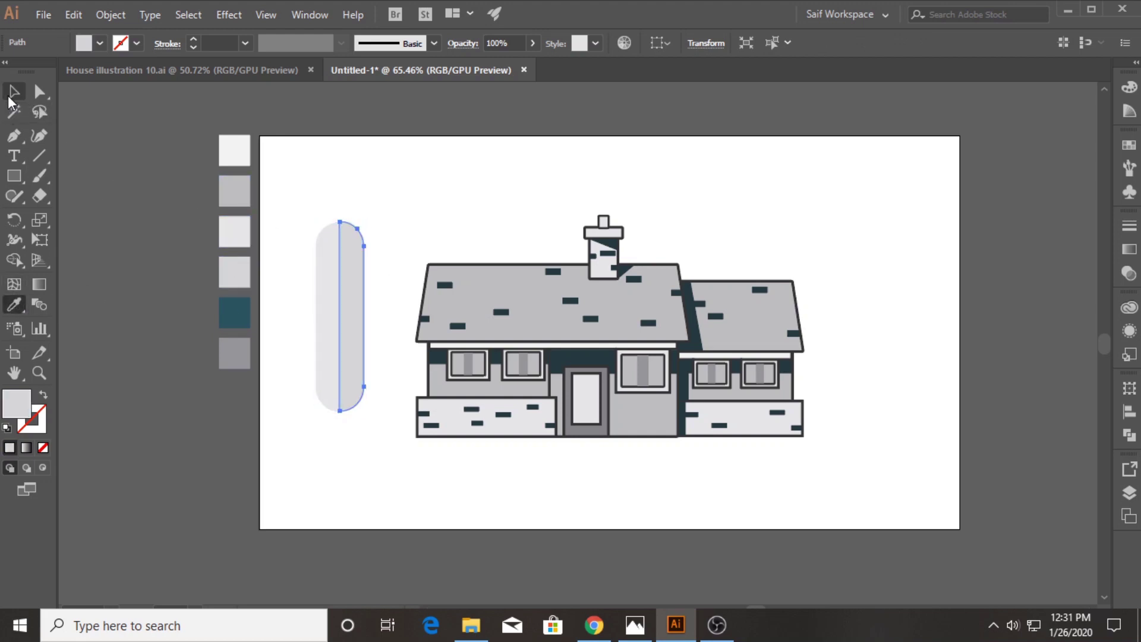
{"action": "left_click", "coordinate": [348, 180]}
{"action": "scroll", "coordinate": [403, 400], "scroll_direction": "up", "scroll_amount": 4}
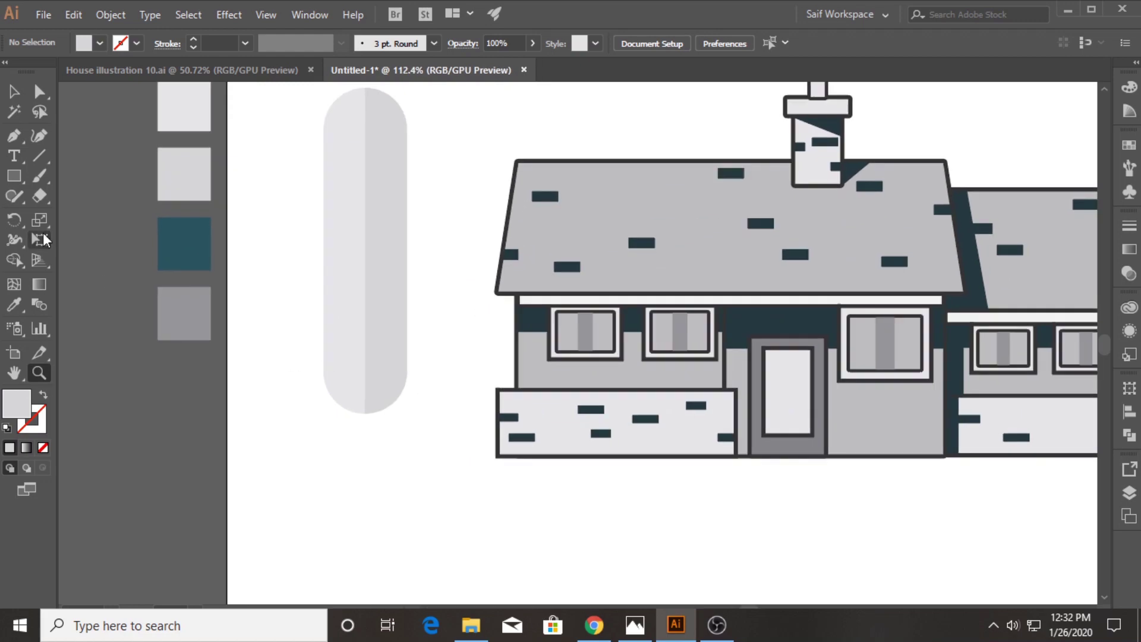
Step: Draw a thin bar below the pill and round its corners
{"action": "key", "text": "m"}
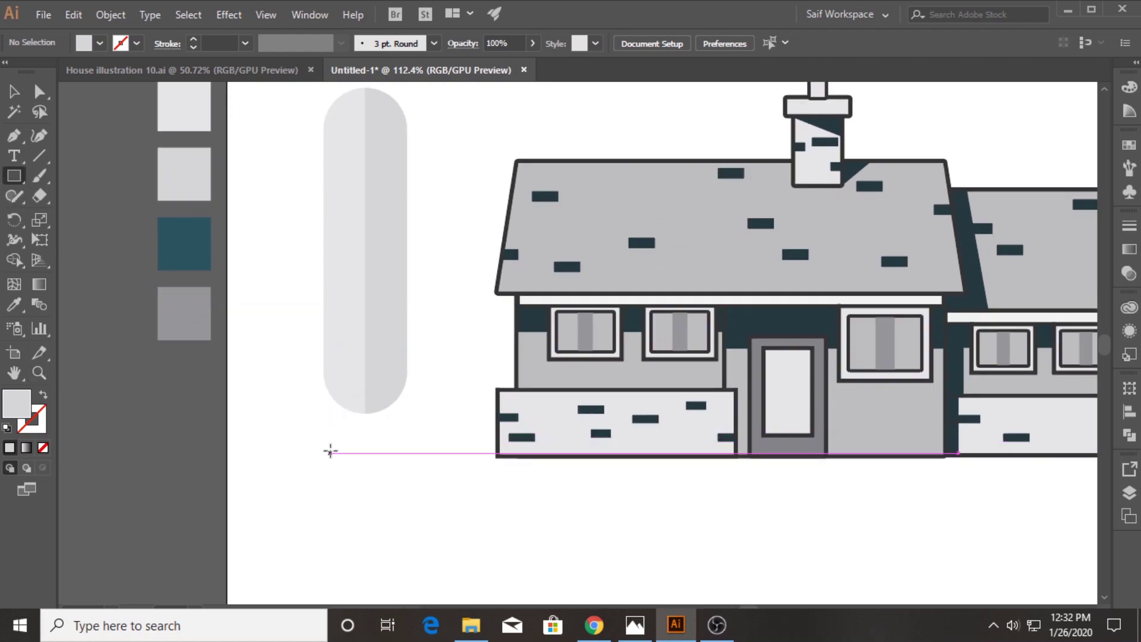
{"action": "left_click_drag", "start_coordinate": [336, 455], "coordinate": [397, 462]}
{"action": "key", "text": "a"}
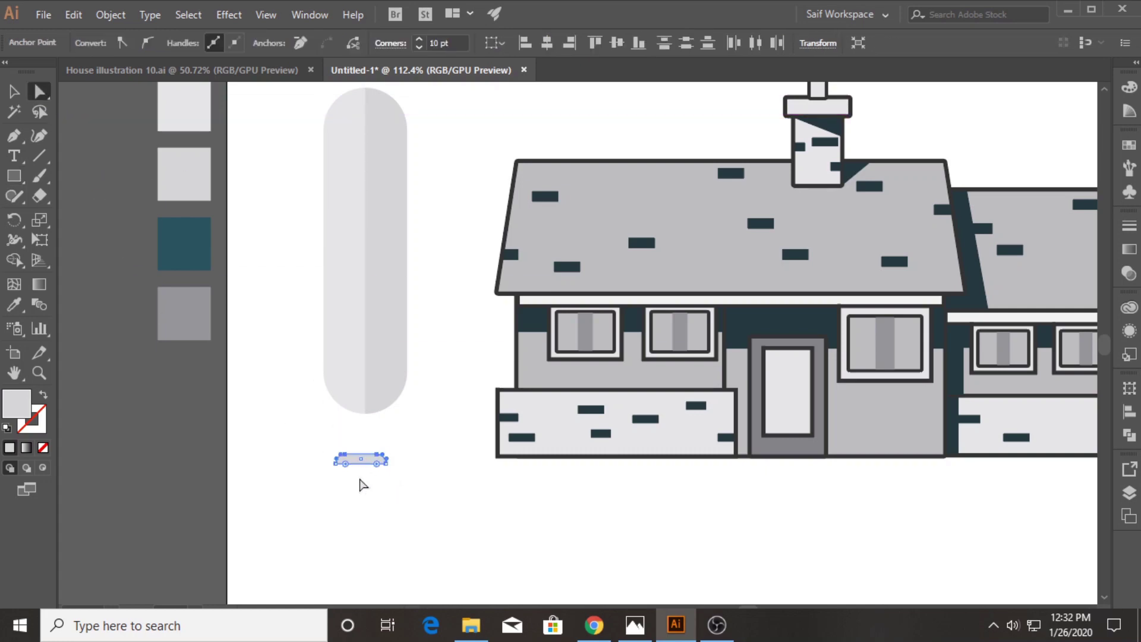
{"action": "key", "text": "v"}
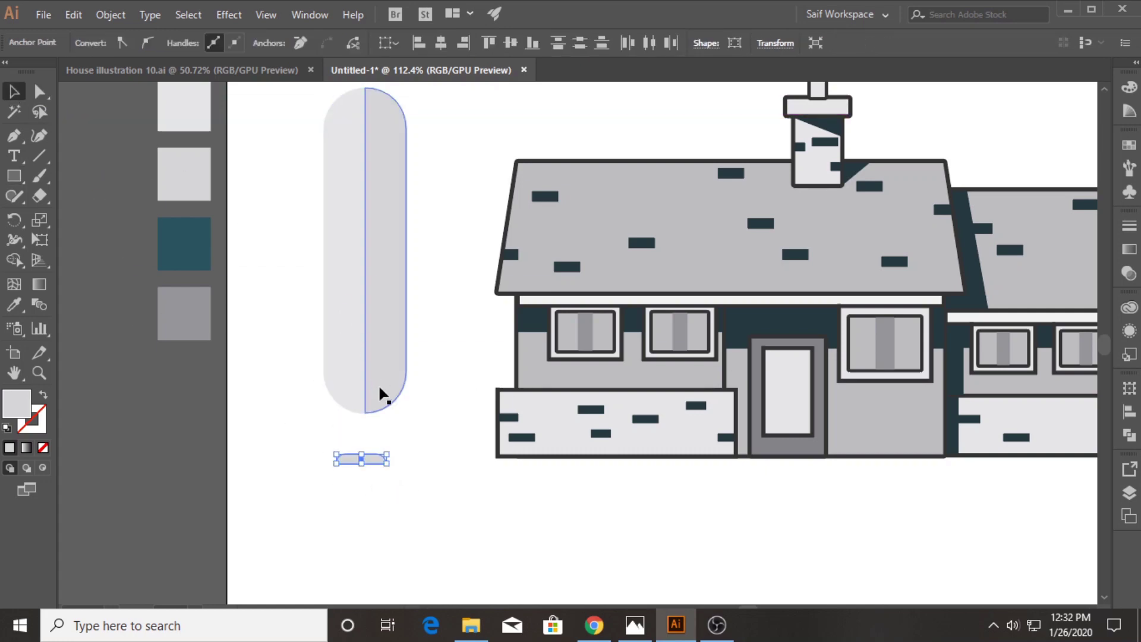
{"action": "left_click", "coordinate": [404, 454]}
{"action": "left_click", "coordinate": [364, 459]}
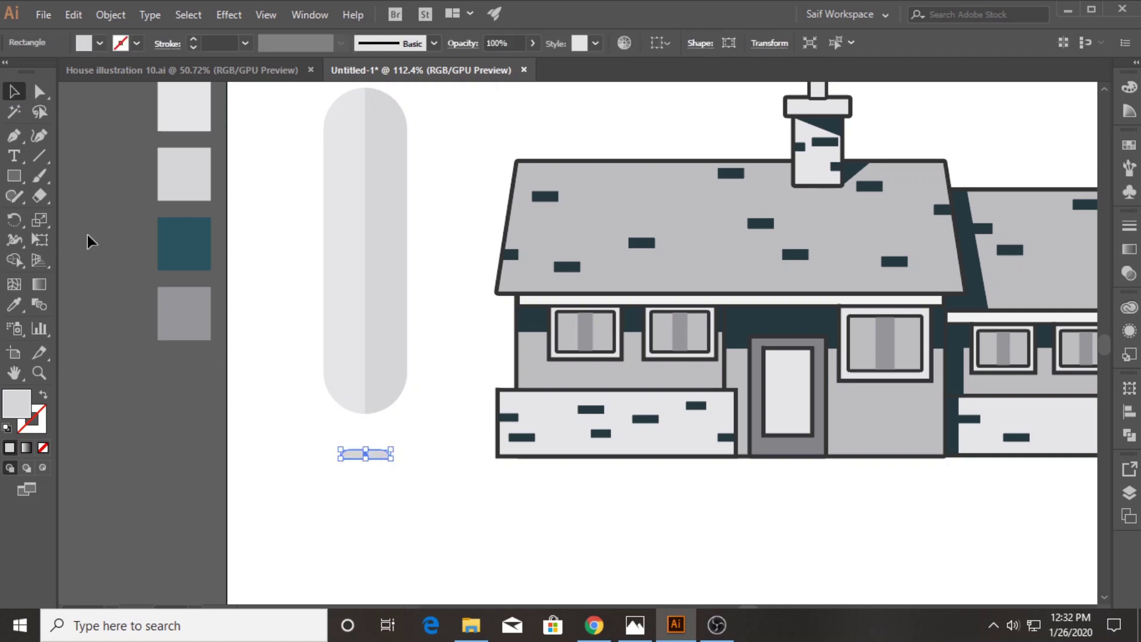
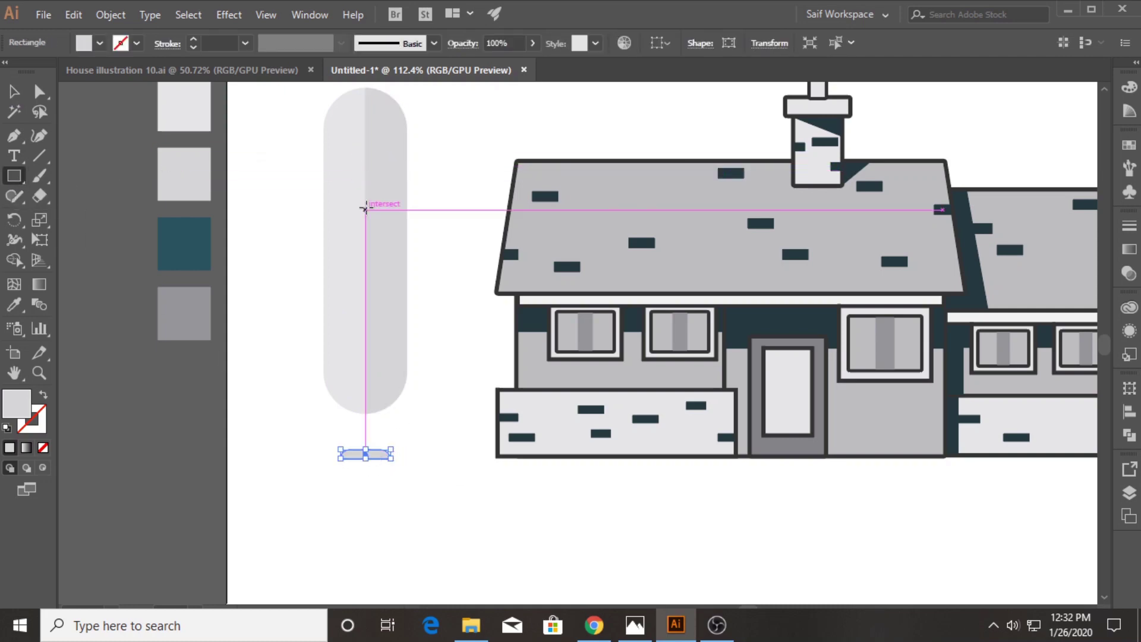
Step: Draw a thin trunk down the tall tree's middle and centre it on its base
{"action": "mouse_move", "coordinate": [362, 186]}
{"action": "left_mouse_down"}
{"action": "mouse_move", "coordinate": [370, 449]}
{"action": "mouse_move", "coordinate": [410, 440]}
{"action": "left_mouse_up"}
{"action": "left_click", "coordinate": [15, 91]}
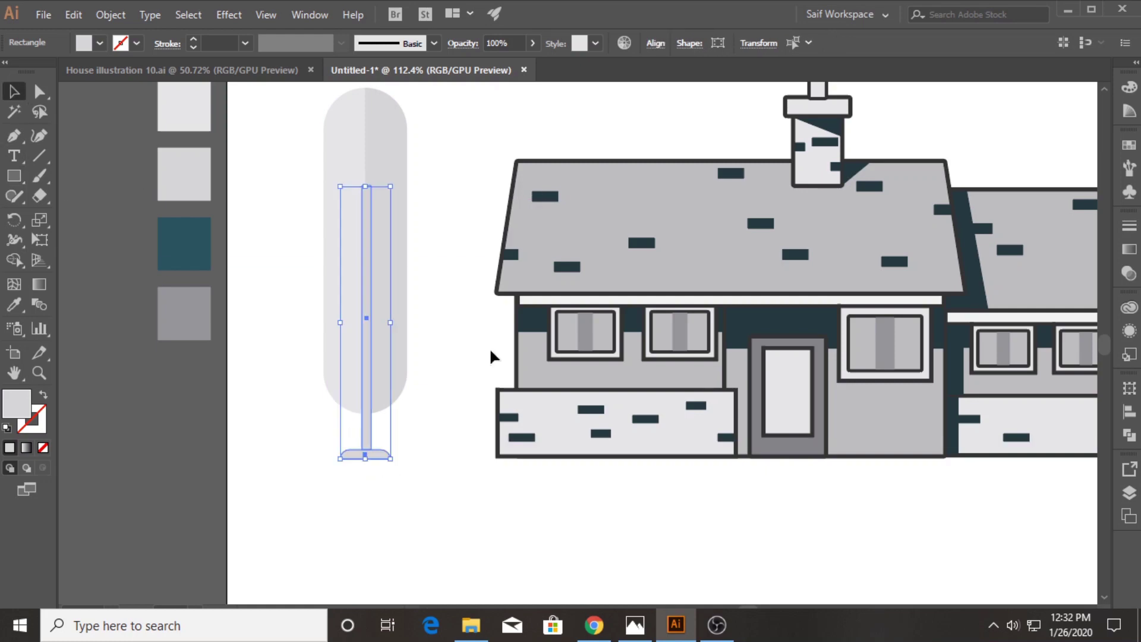
{"action": "left_click", "coordinate": [651, 51]}
{"action": "left_click", "coordinate": [519, 84]}
{"action": "left_click", "coordinate": [437, 269]}
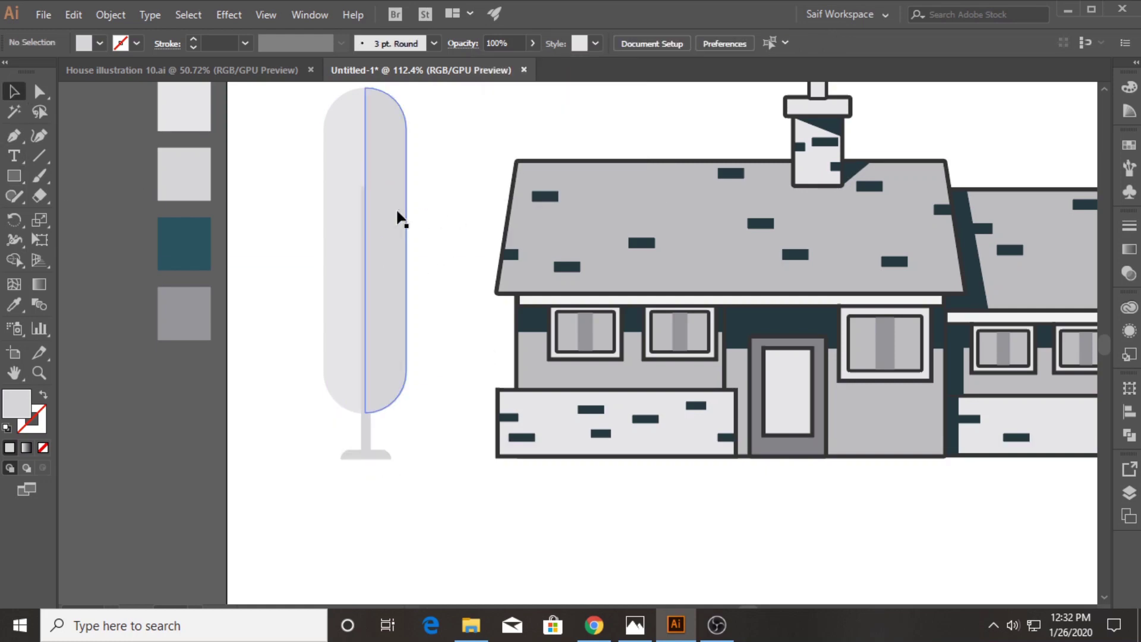
Step: Select the trunk's top anchor points, then reselect the whole trunk path
{"action": "left_click", "coordinate": [365, 205]}
{"action": "left_click", "coordinate": [39, 91]}
{"action": "left_click", "coordinate": [367, 186]}
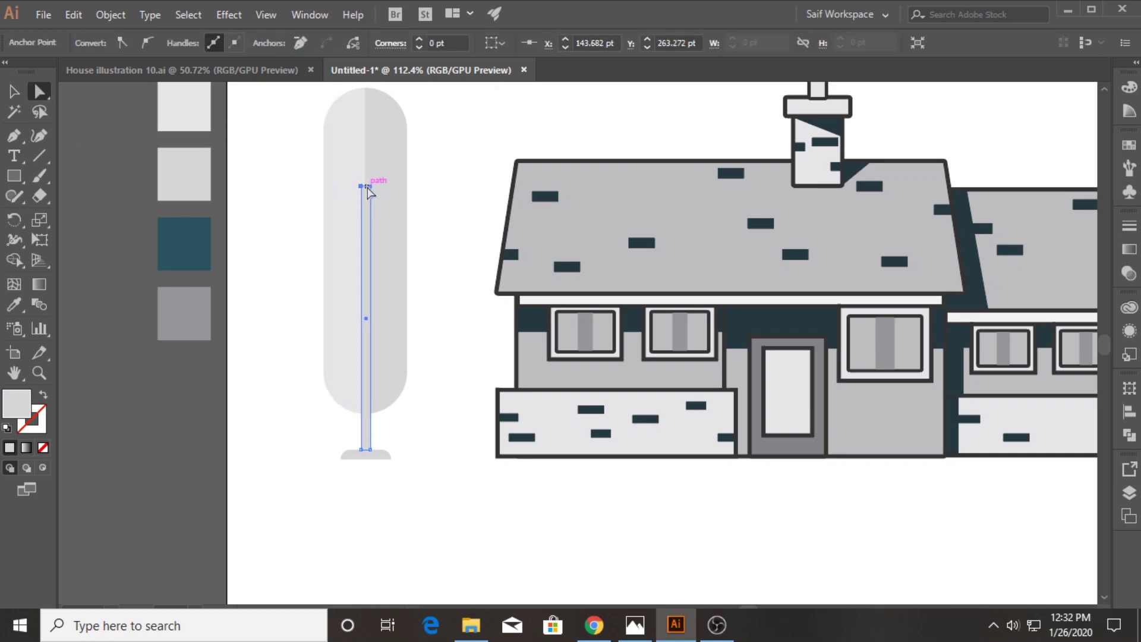
{"action": "key", "text": "v"}
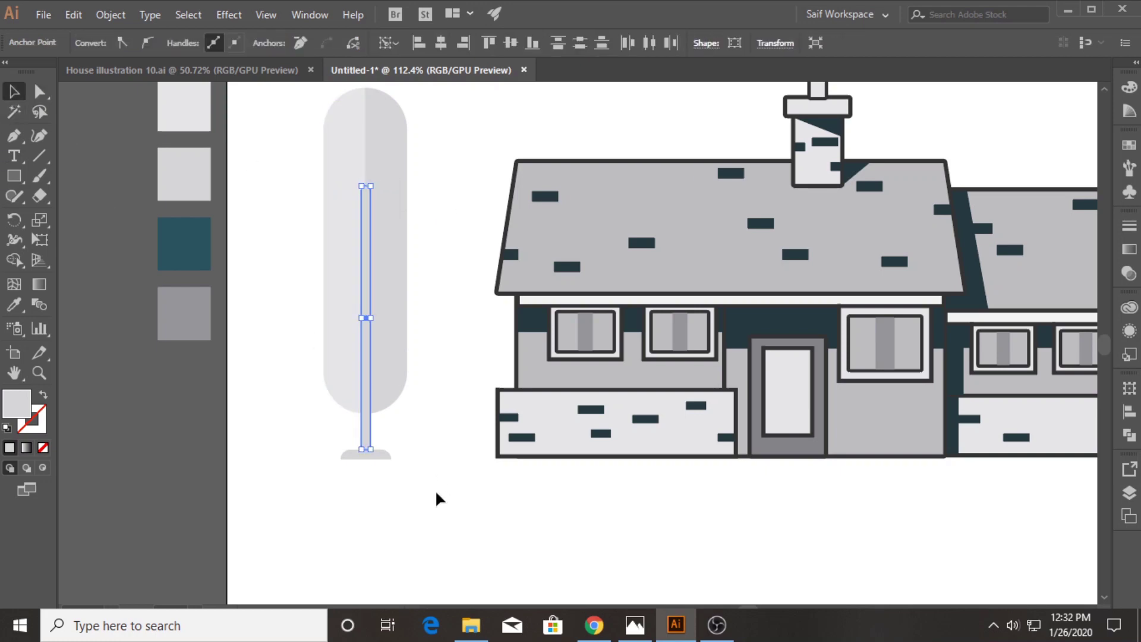
{"action": "scroll", "coordinate": [291, 393], "scroll_direction": "up", "scroll_amount": 2}
{"action": "scroll", "coordinate": [292, 392], "scroll_direction": "up", "scroll_amount": 1}
Step: Fill the trunk with a light grey sampled from the swatches with the Eyedropper
{"action": "key", "text": "i"}
{"action": "left_click", "coordinate": [183, 436]}
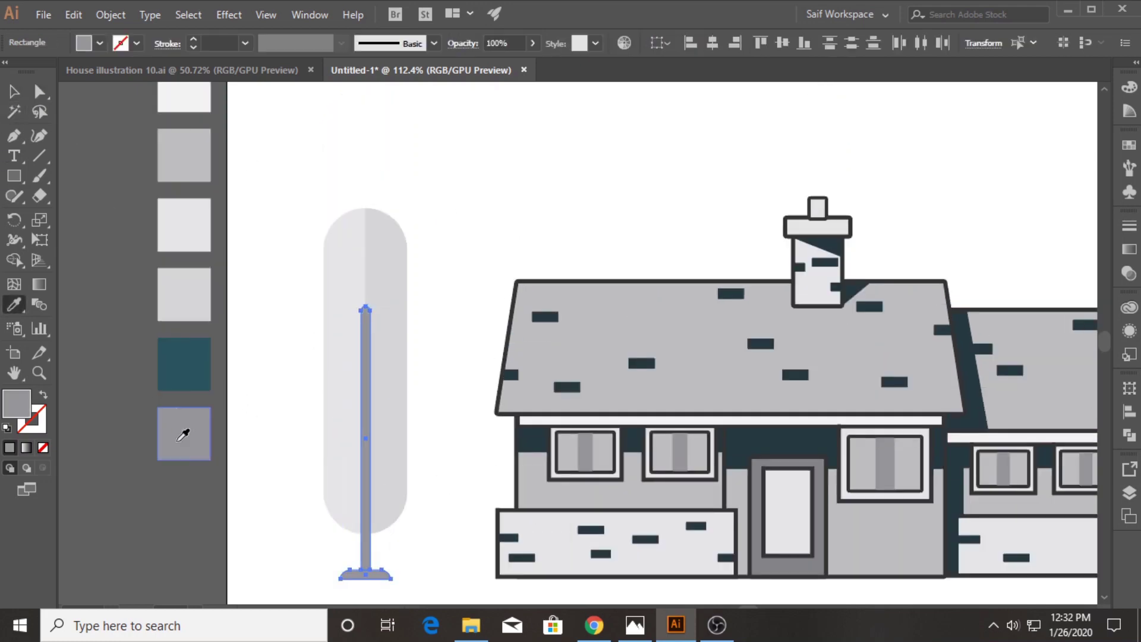
{"action": "left_click", "coordinate": [199, 153]}
{"action": "key", "text": "v"}
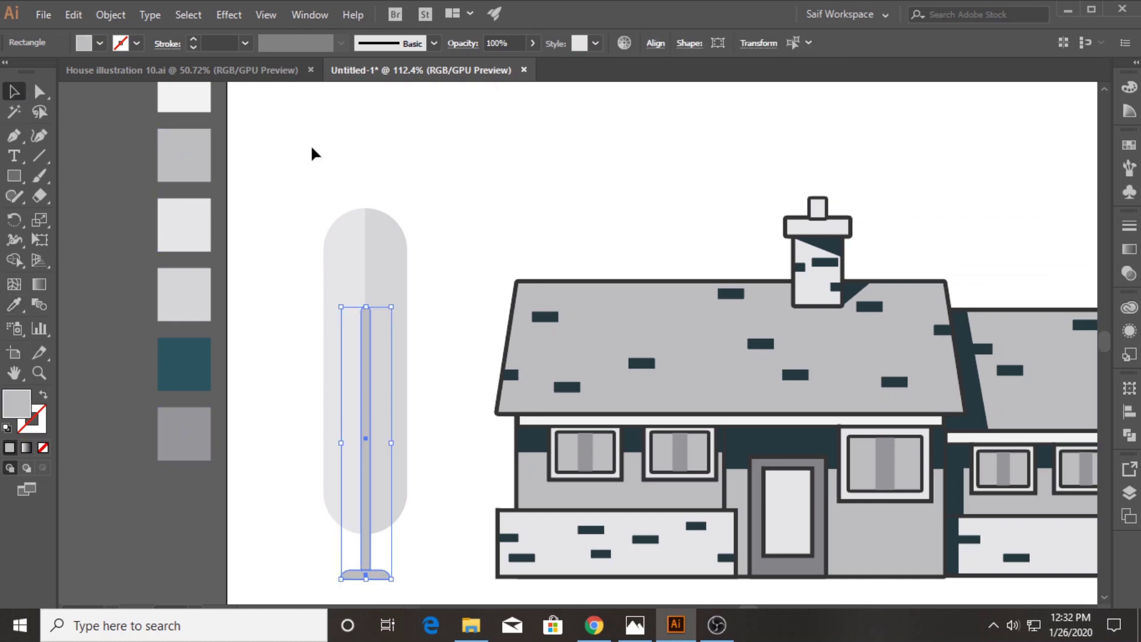
{"action": "left_click", "coordinate": [311, 146]}
Step: Draw a small bar beside the tree and tilt it diagonally
{"action": "left_click", "coordinate": [22, 177]}
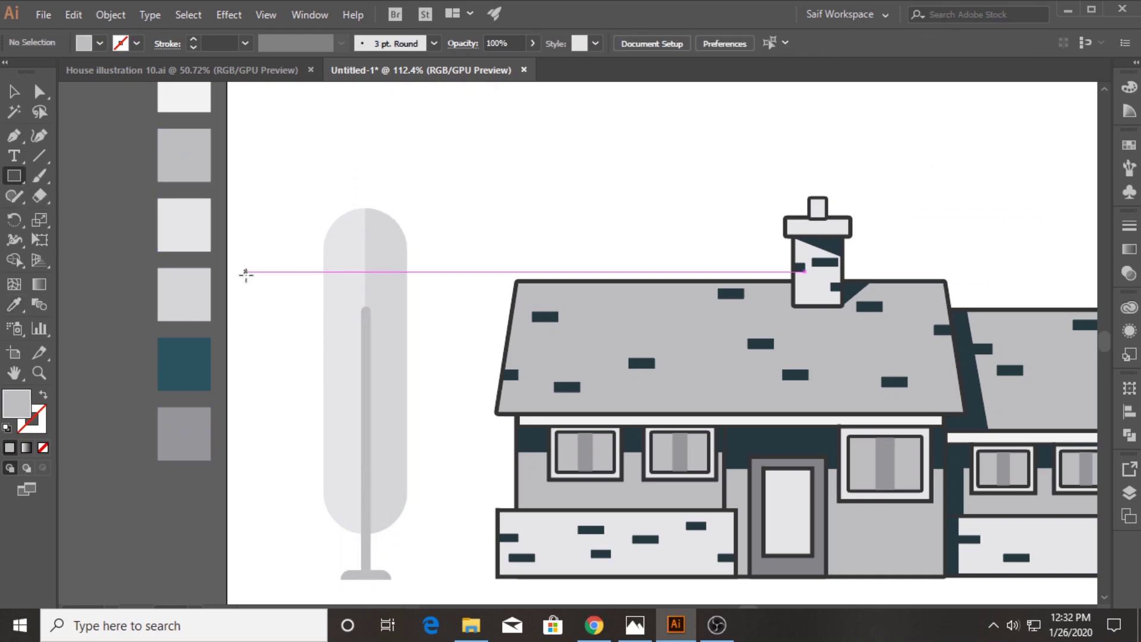
{"action": "left_click_drag", "start_coordinate": [259, 283], "coordinate": [268, 330]}
{"action": "key", "text": "a"}
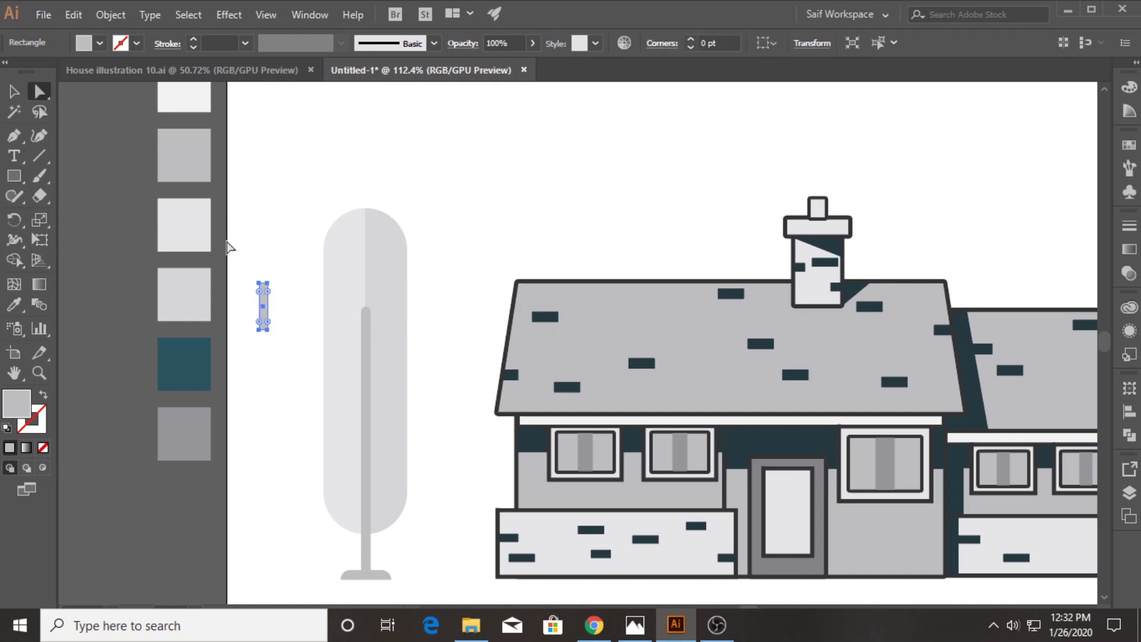
{"action": "key", "text": "v"}
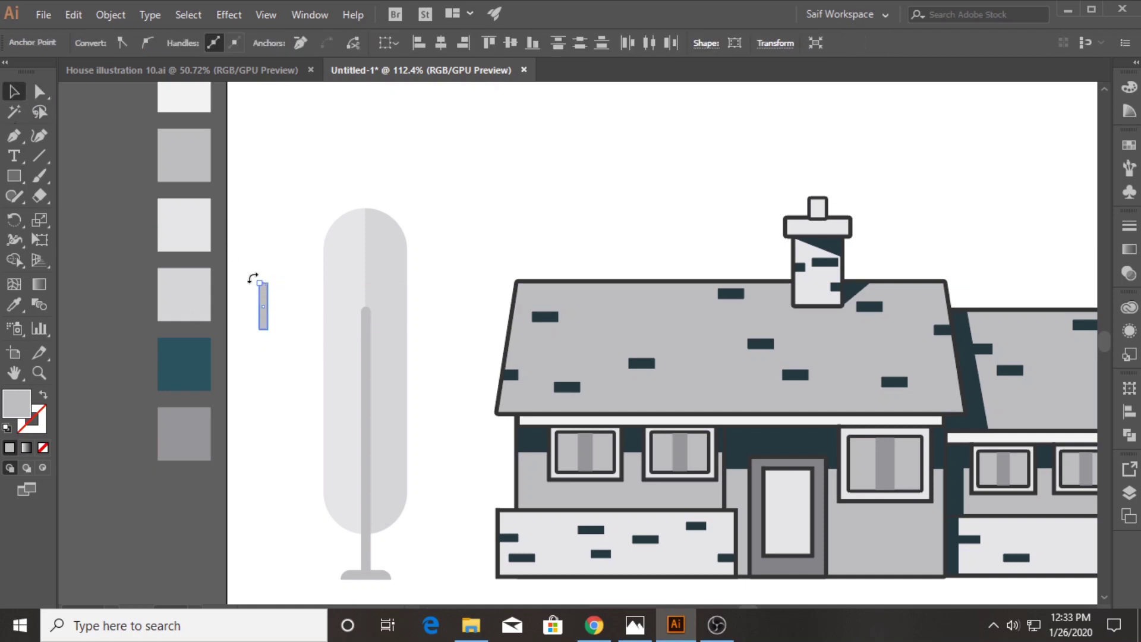
{"action": "mouse_move", "coordinate": [260, 310]}
{"action": "left_mouse_down"}
{"action": "mouse_move", "coordinate": [340, 334]}
{"action": "mouse_move", "coordinate": [293, 351]}
{"action": "left_mouse_up"}
{"action": "left_click", "coordinate": [298, 387]}
Step: Reflect a copy of the slanted bar and join the two into a V-shaped branch
{"action": "right_click", "coordinate": [280, 346]}
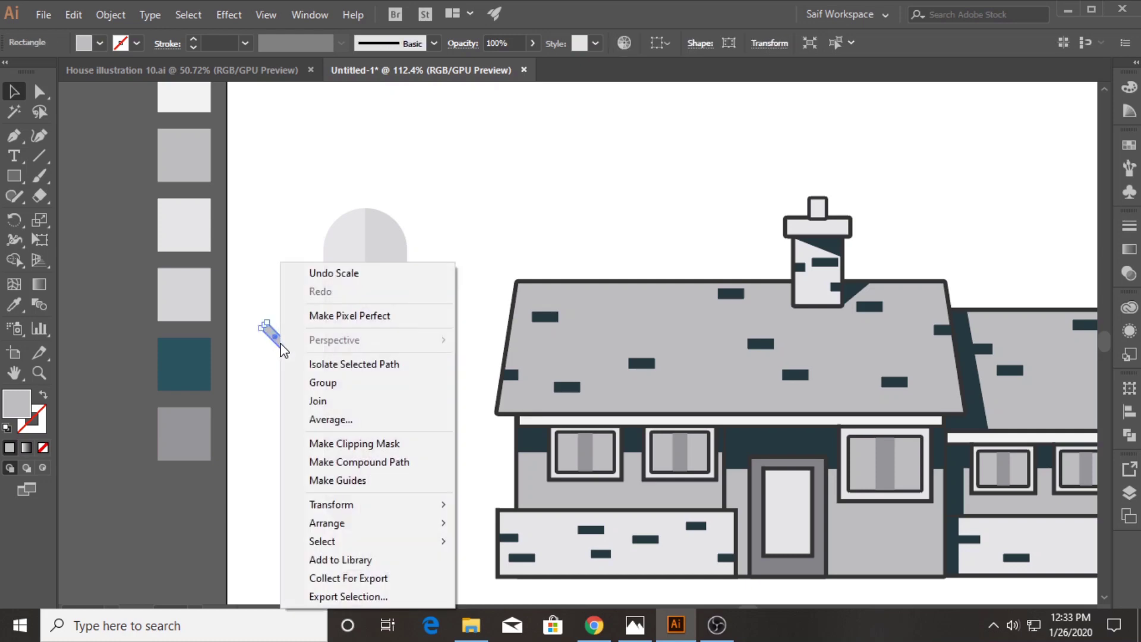
{"action": "left_click", "coordinate": [484, 416]}
{"action": "key", "text": "alt+c"}
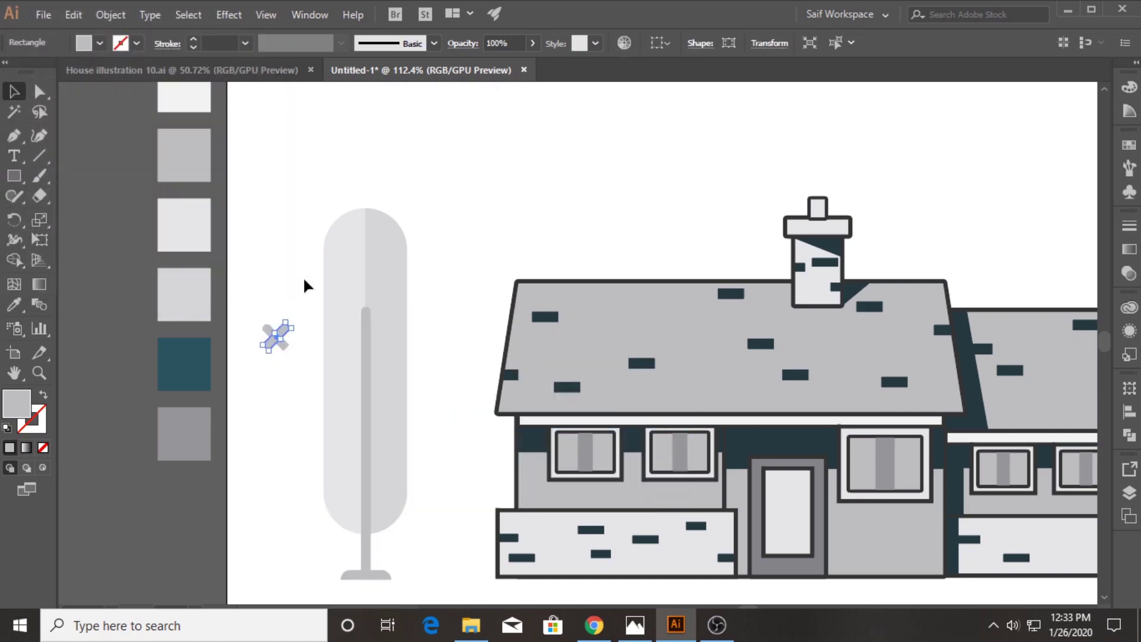
{"action": "left_click", "coordinate": [303, 276]}
{"action": "left_click_drag", "start_coordinate": [288, 340], "coordinate": [316, 336]}
{"action": "mouse_move", "coordinate": [259, 310]}
{"action": "left_mouse_down"}
{"action": "mouse_move", "coordinate": [299, 347]}
{"action": "mouse_move", "coordinate": [300, 391]}
{"action": "left_mouse_up"}
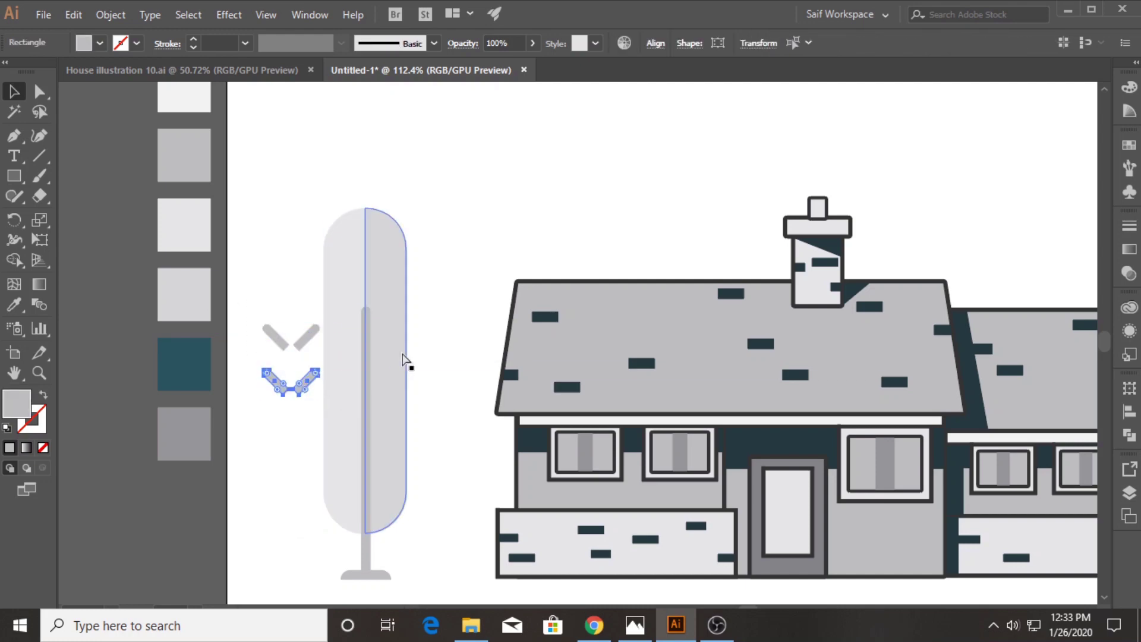
Step: Duplicate the V into a stack of four chevrons and move them onto the trunk
{"action": "key", "text": "ctrl+d"}
{"action": "key", "text": "ctrl+d"}
{"action": "left_click_drag", "start_coordinate": [310, 481], "coordinate": [312, 483]}
{"action": "left_click_drag", "start_coordinate": [305, 469], "coordinate": [382, 472]}
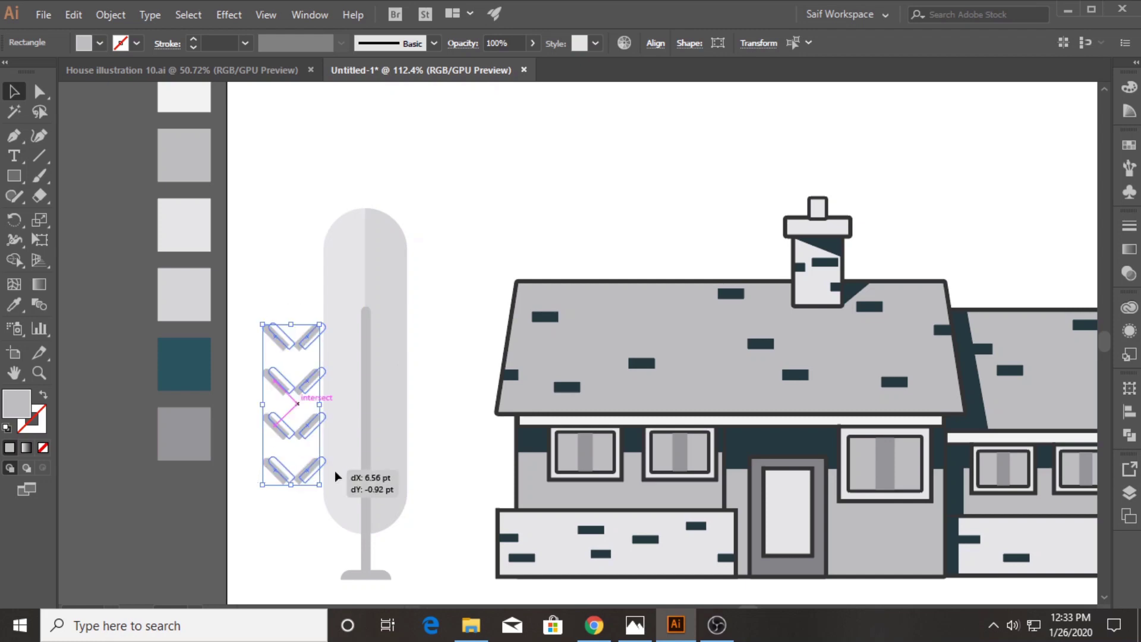
{"action": "key", "text": "z"}
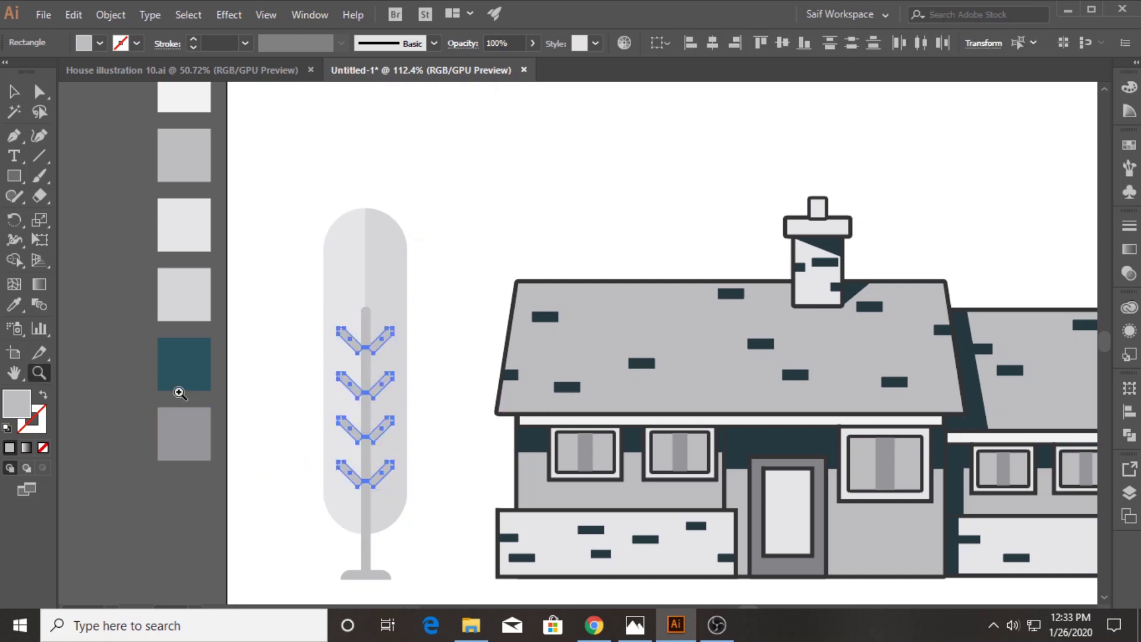
{"action": "left_click_drag", "start_coordinate": [357, 386], "coordinate": [404, 363]}
Step: Make the chevrons narrower and centre them on the trunk
{"action": "key", "text": "v"}
{"action": "left_click_drag", "start_coordinate": [332, 333], "coordinate": [346, 334]}
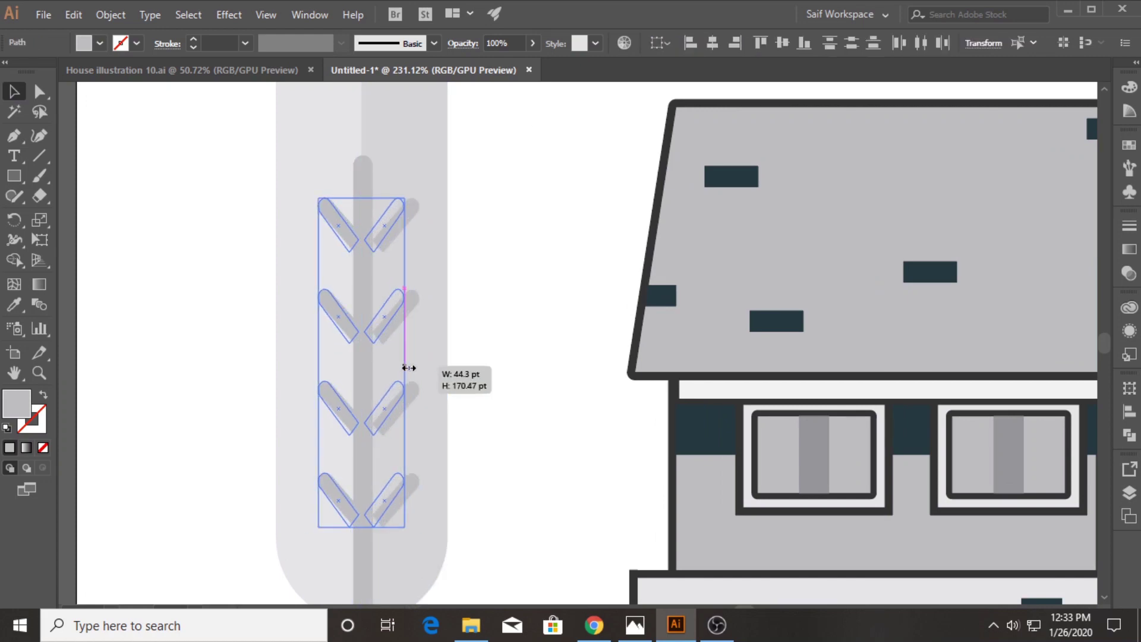
{"action": "left_click_drag", "start_coordinate": [422, 368], "coordinate": [397, 366]}
{"action": "mouse_move", "coordinate": [347, 333]}
{"action": "left_mouse_down"}
{"action": "mouse_move", "coordinate": [391, 364]}
{"action": "mouse_move", "coordinate": [362, 333]}
{"action": "left_mouse_up"}
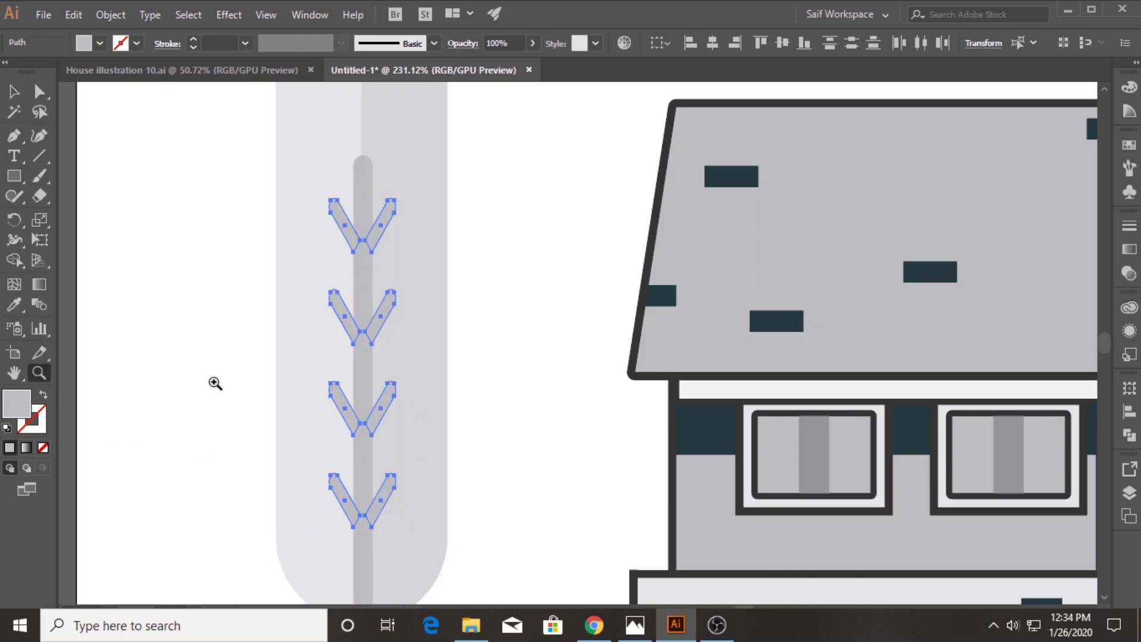
{"action": "key", "text": "ctrl+minus"}
{"action": "left_click_drag", "start_coordinate": [309, 198], "coordinate": [427, 518]}
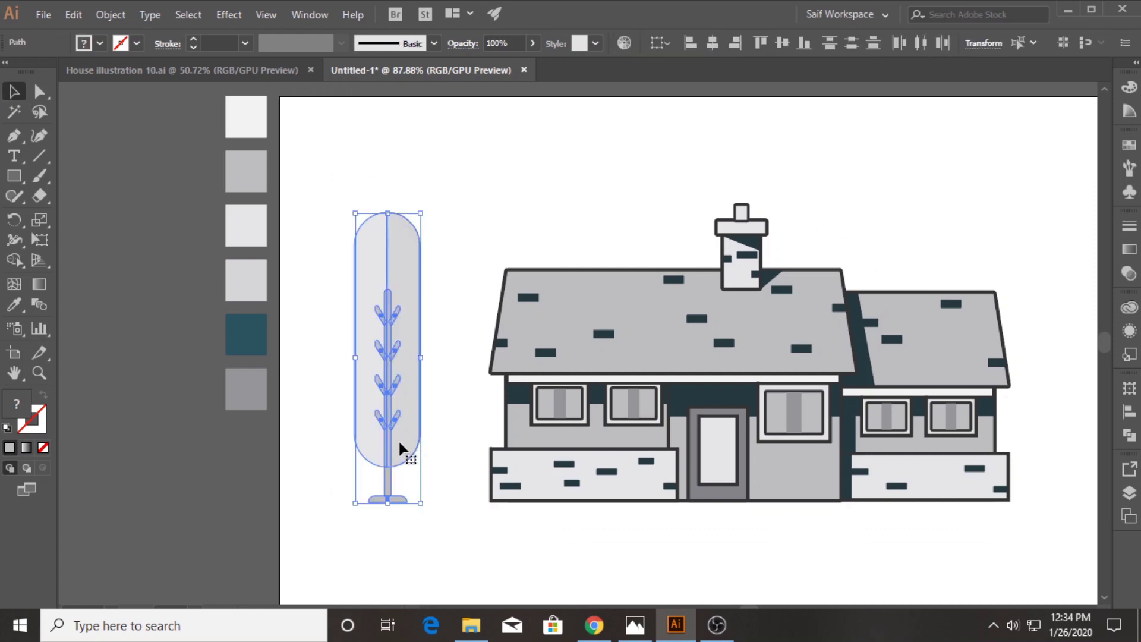
Step: Alt-drag a copy of the tree to the house's right and nudge both trees down
{"action": "left_click_drag", "start_coordinate": [399, 440], "coordinate": [1079, 448]}
{"action": "left_click", "coordinate": [411, 420], "text": "shift"}
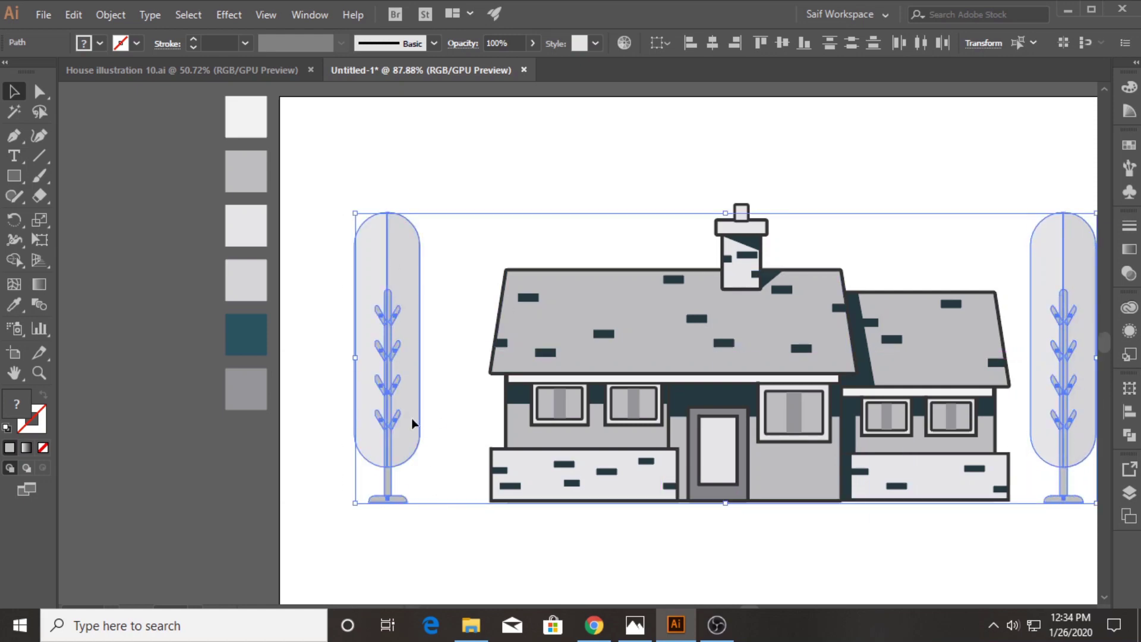
{"action": "mouse_move", "coordinate": [411, 420]}
{"action": "left_mouse_down"}
{"action": "mouse_move", "coordinate": [413, 429]}
{"action": "mouse_move", "coordinate": [387, 412]}
{"action": "left_mouse_up"}
{"action": "left_click", "coordinate": [559, 544]}
{"action": "left_click", "coordinate": [39, 373]}
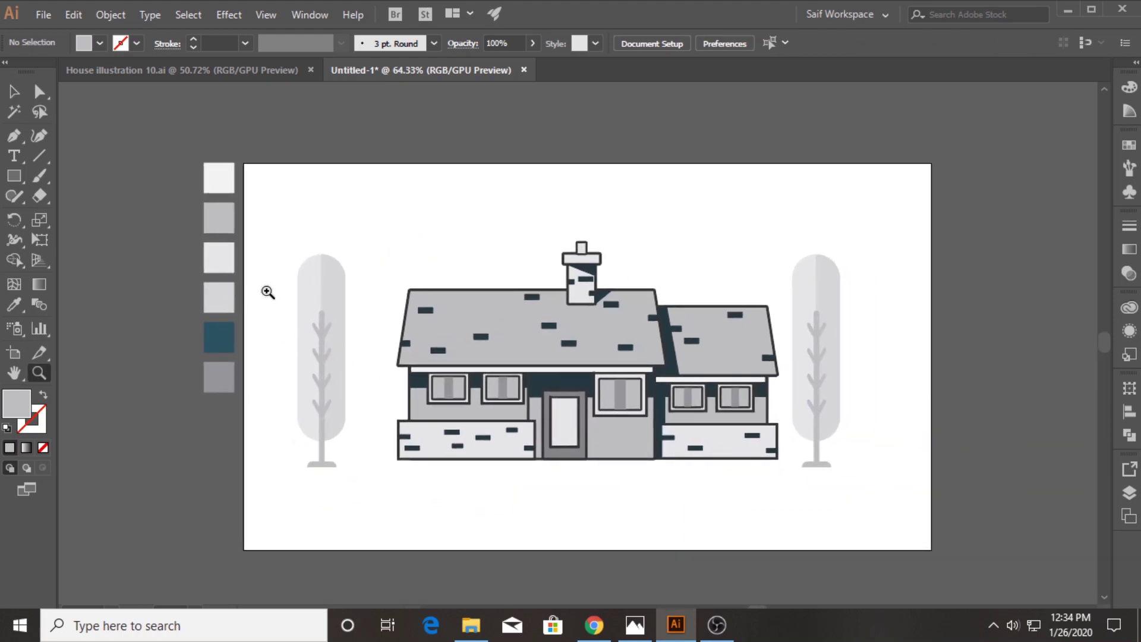
{"action": "left_click", "coordinate": [14, 176]}
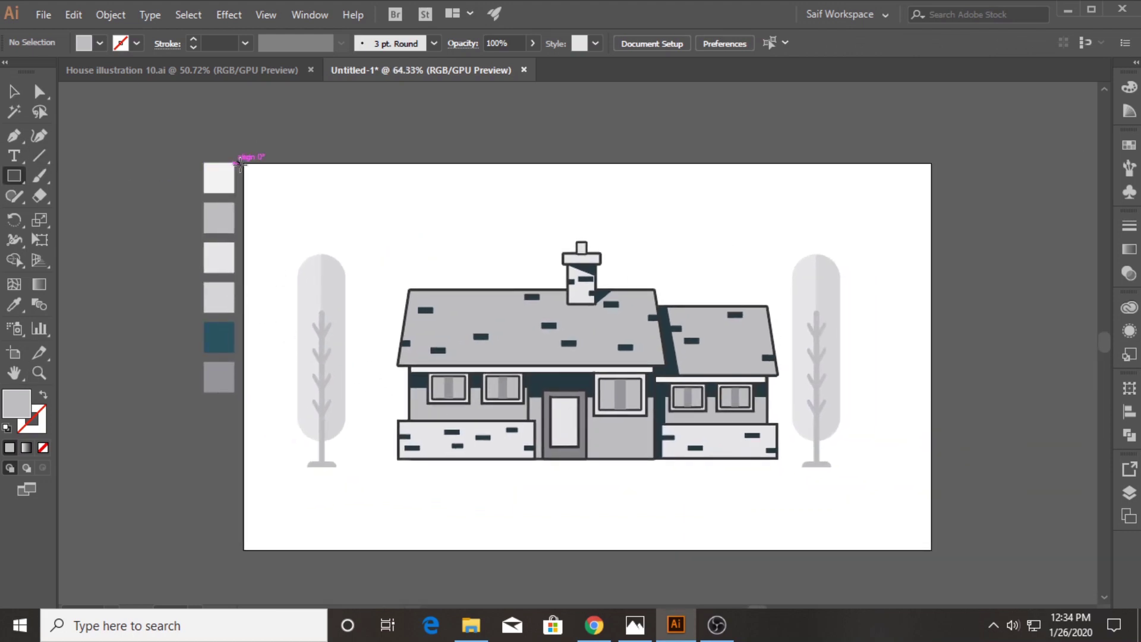
Step: Add an artboard-sized light grey background rectangle sent behind everything
{"action": "left_click_drag", "start_coordinate": [244, 163], "coordinate": [932, 550]}
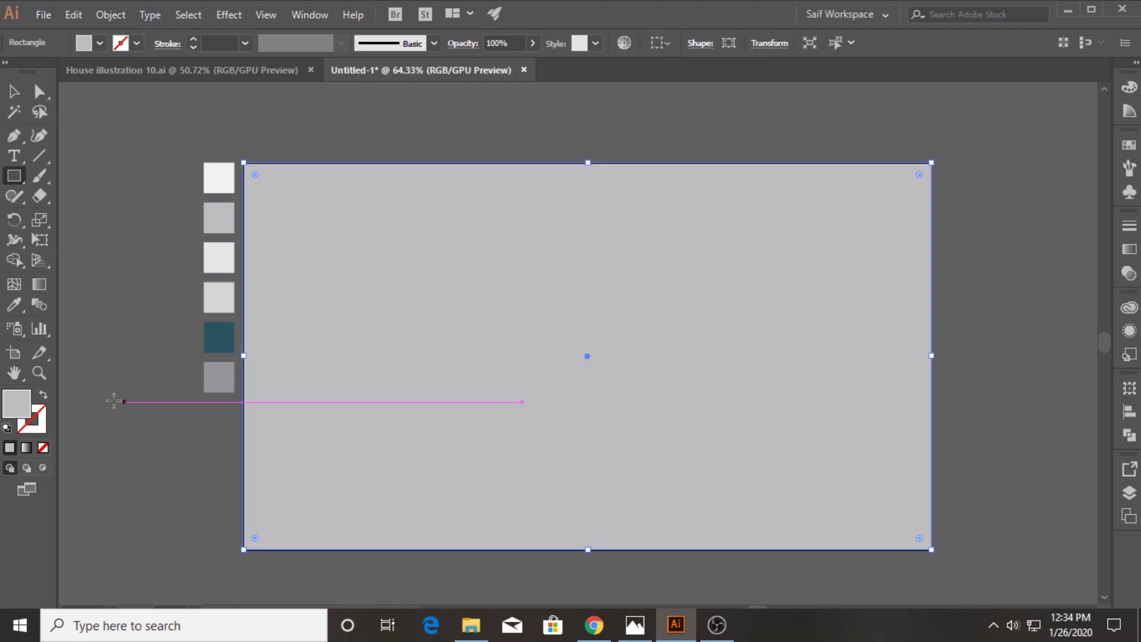
{"action": "left_click", "coordinate": [14, 91]}
{"action": "right_click", "coordinate": [448, 501]}
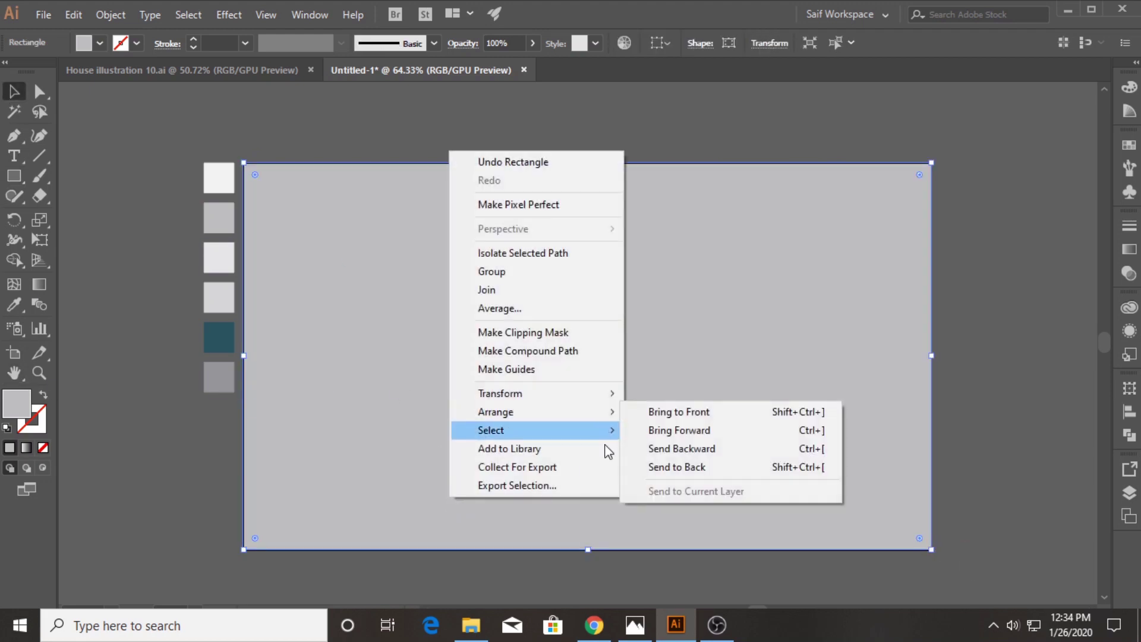
{"action": "left_click", "coordinate": [647, 468]}
{"action": "left_click", "coordinate": [14, 305]}
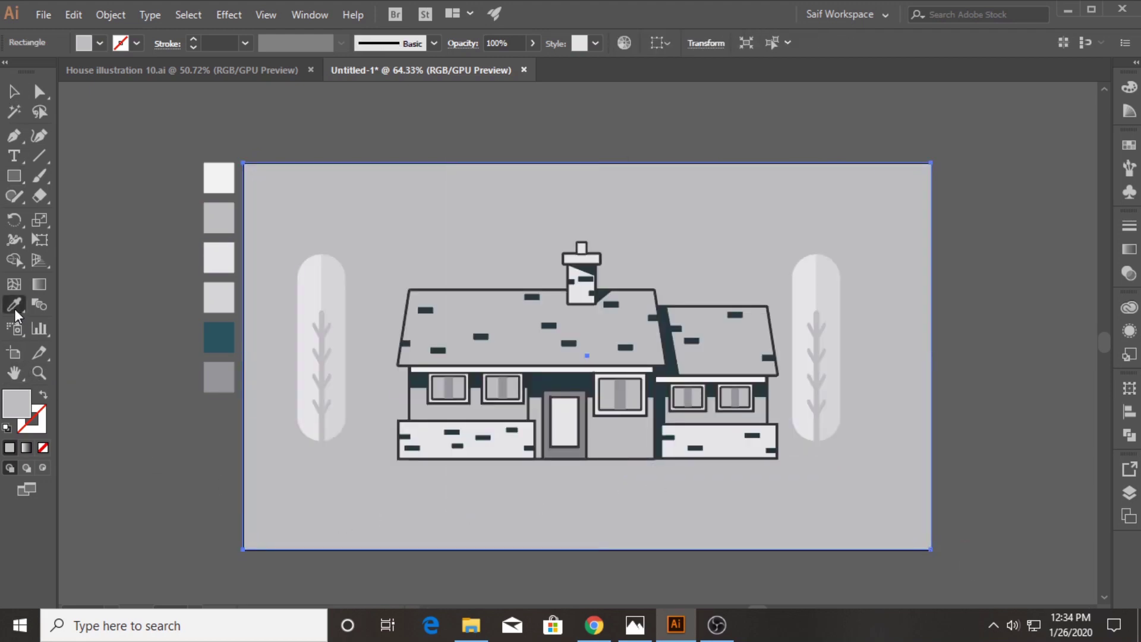
{"action": "left_click", "coordinate": [217, 376]}
{"action": "left_click", "coordinate": [218, 290]}
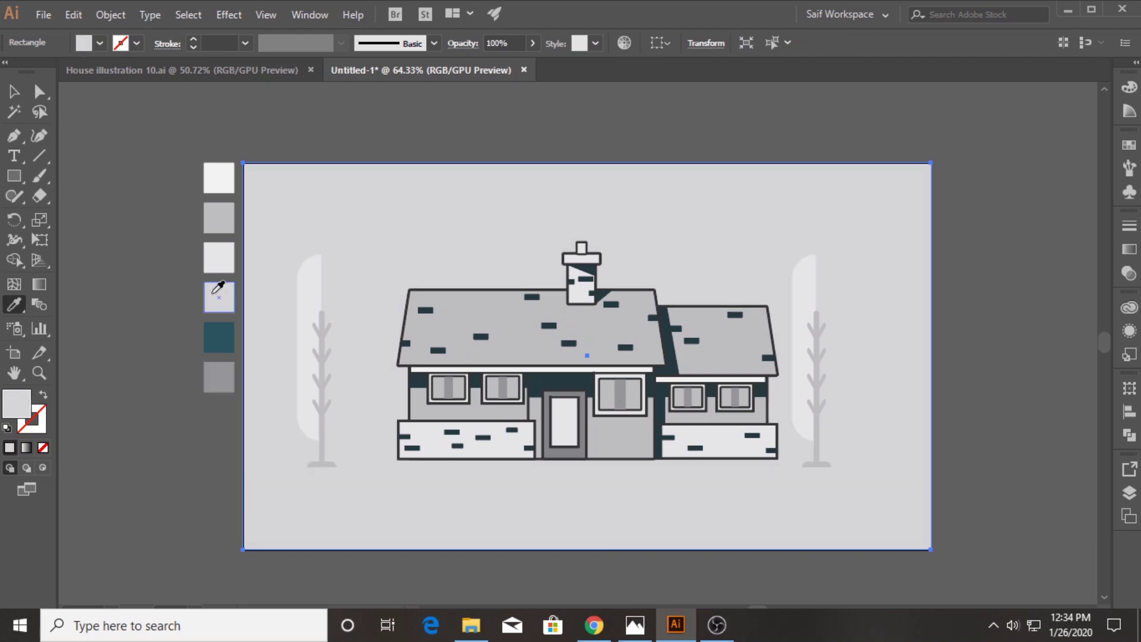
{"action": "left_click", "coordinate": [219, 215]}
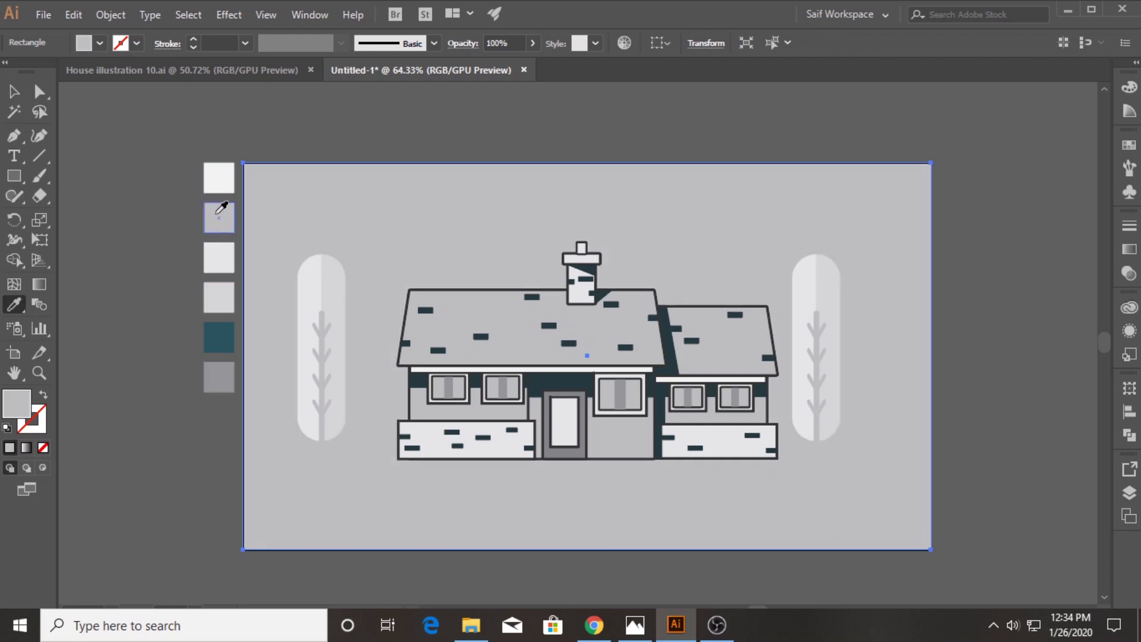
{"action": "key", "text": "v"}
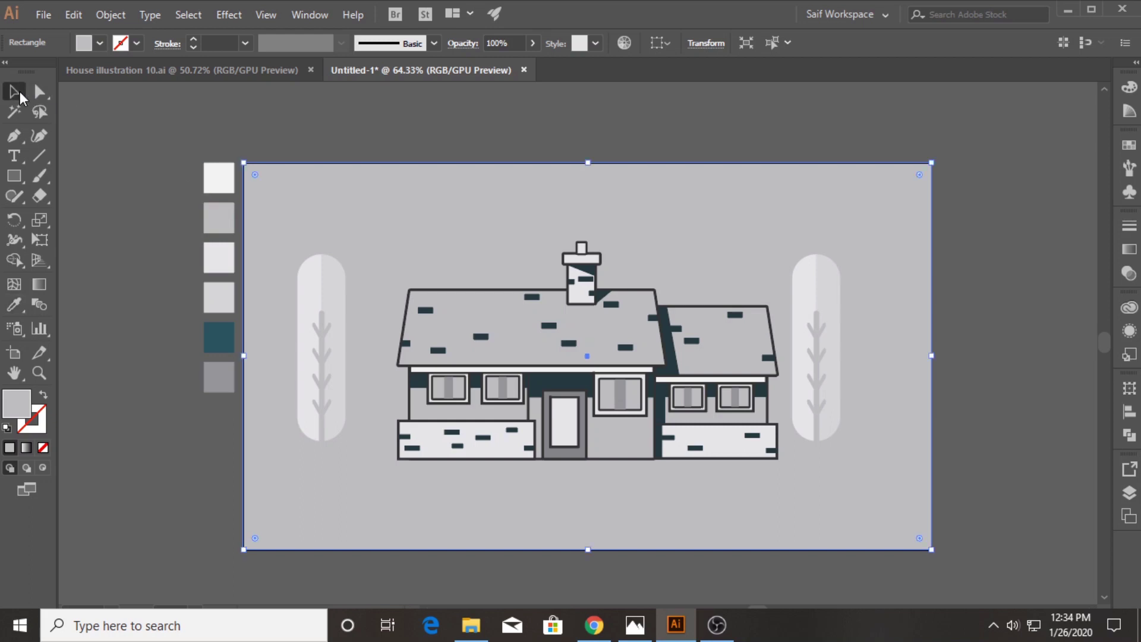
{"action": "left_click", "coordinate": [276, 162]}
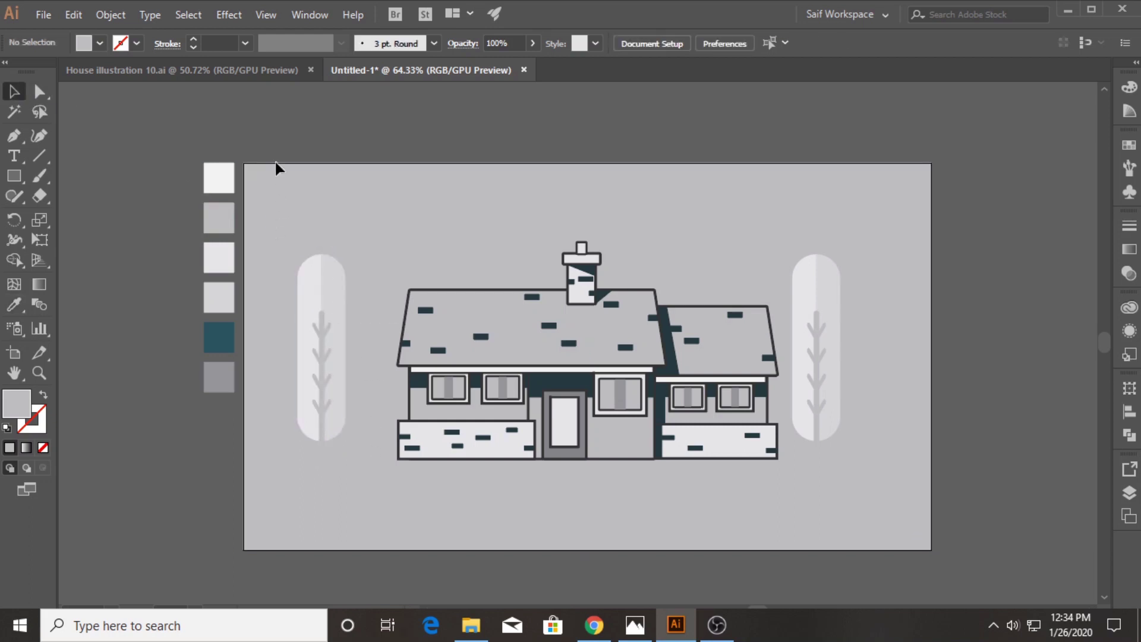
Step: Select both trees' trunks and branches and set their fill to 878787
{"action": "left_click_drag", "start_coordinate": [364, 499], "coordinate": [365, 499]}
{"action": "left_click_drag", "start_coordinate": [884, 479], "coordinate": [883, 479]}
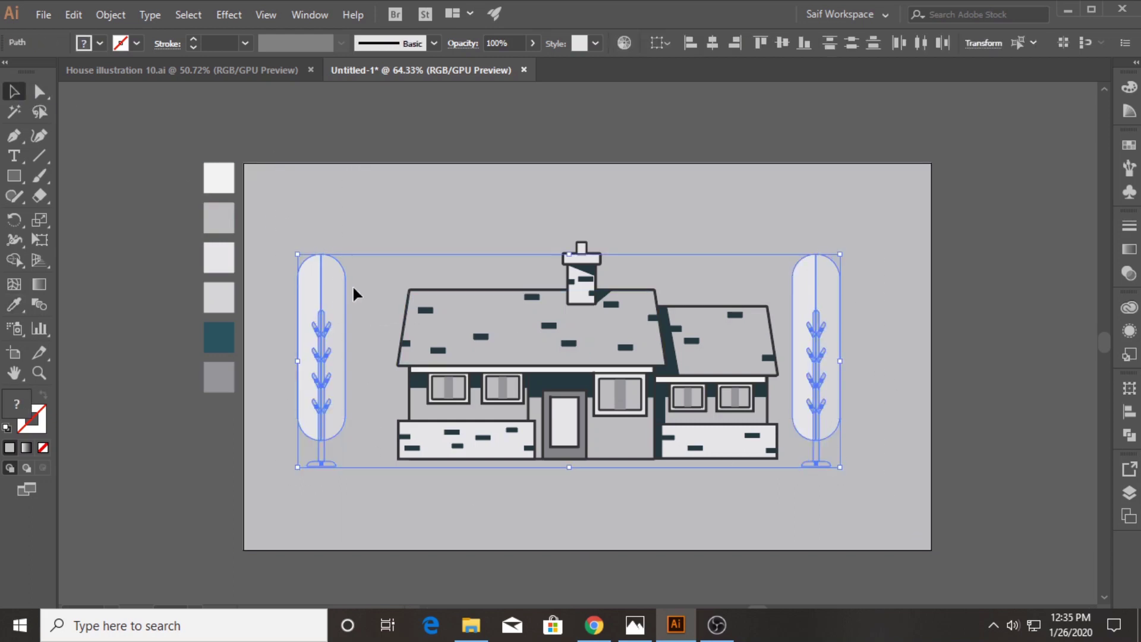
{"action": "left_click", "coordinate": [326, 276], "text": "shift"}
{"action": "left_click", "coordinate": [822, 291], "text": "shift"}
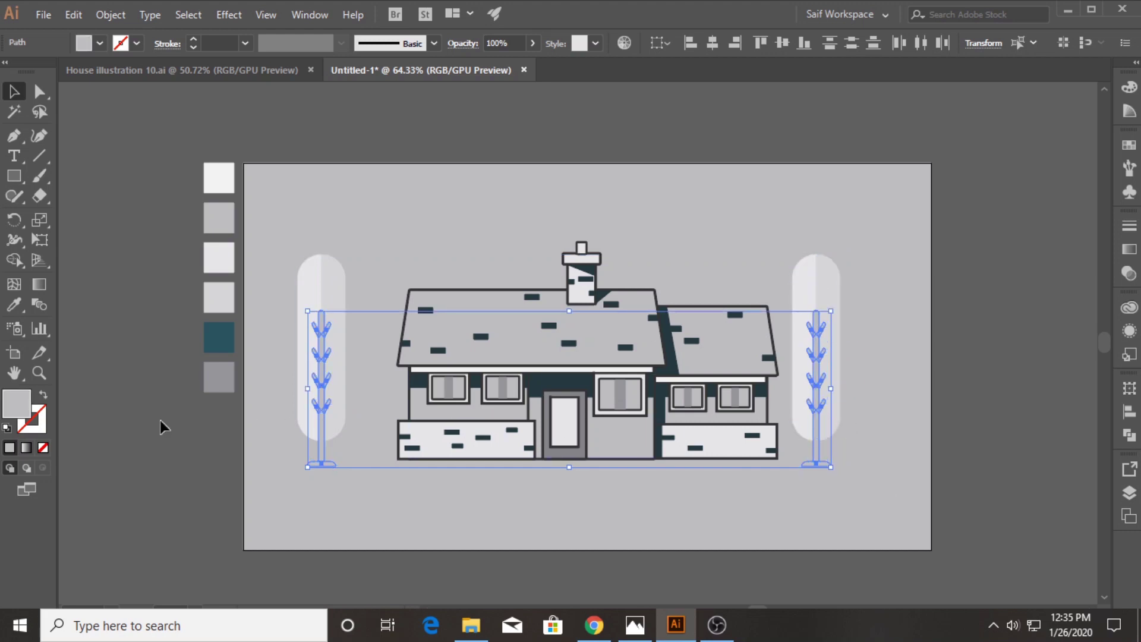
{"action": "double_click", "coordinate": [24, 406]}
{"action": "type", "text": "878787"}
{"action": "left_click", "coordinate": [398, 64]}
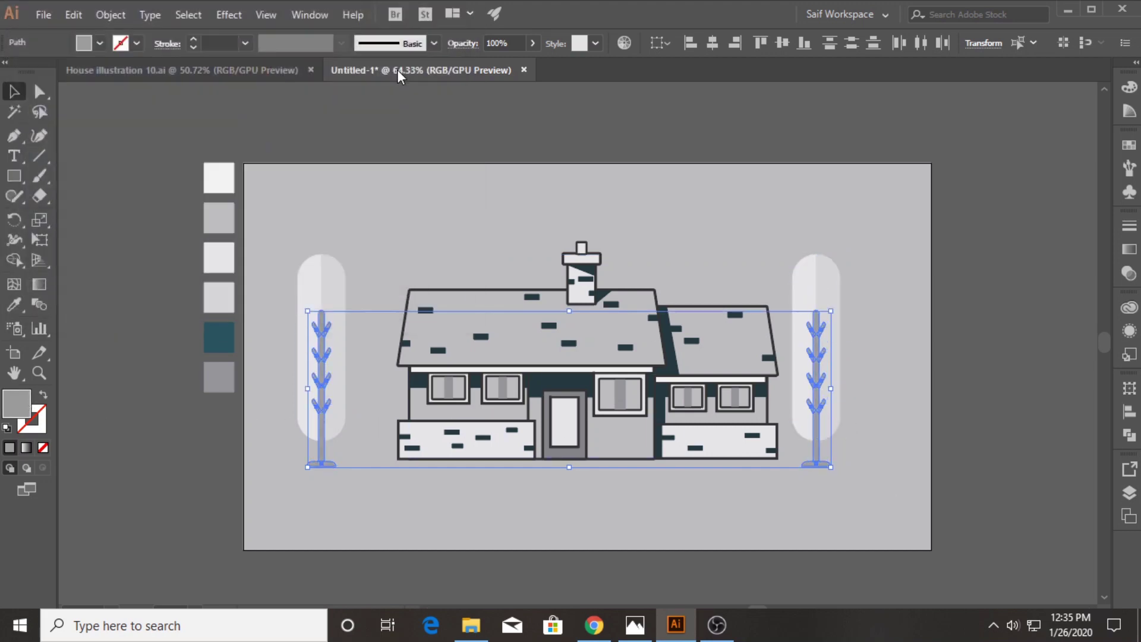
{"action": "left_click", "coordinate": [385, 211]}
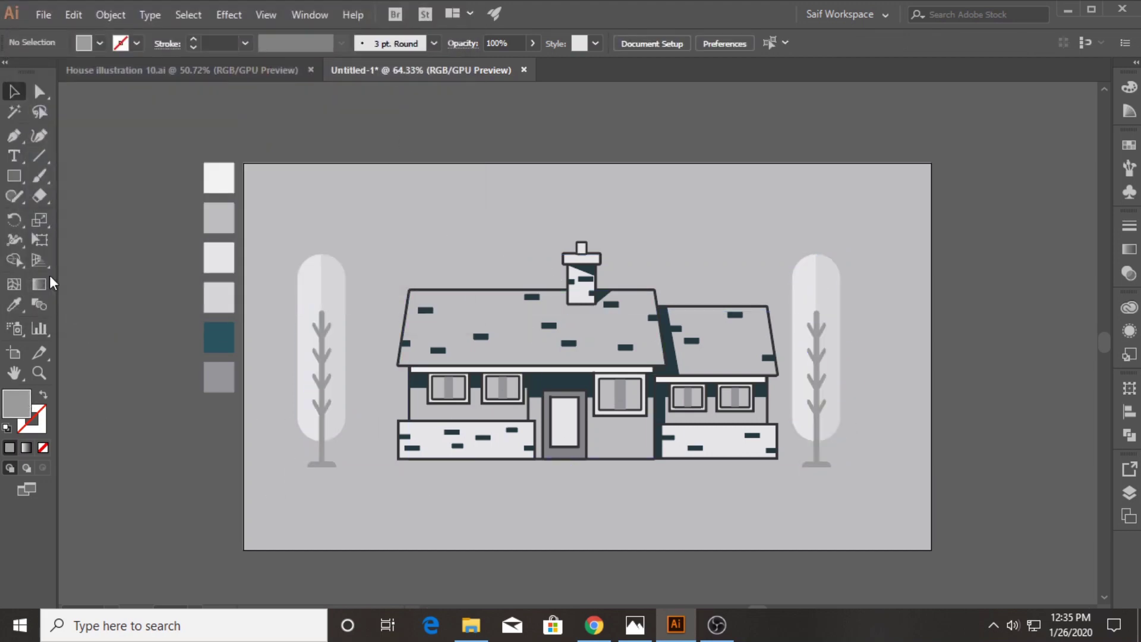
Step: Draw a circle near the artboard's top-left filled with the trees' light colour
{"action": "left_click_drag", "start_coordinate": [20, 177], "coordinate": [89, 214]}
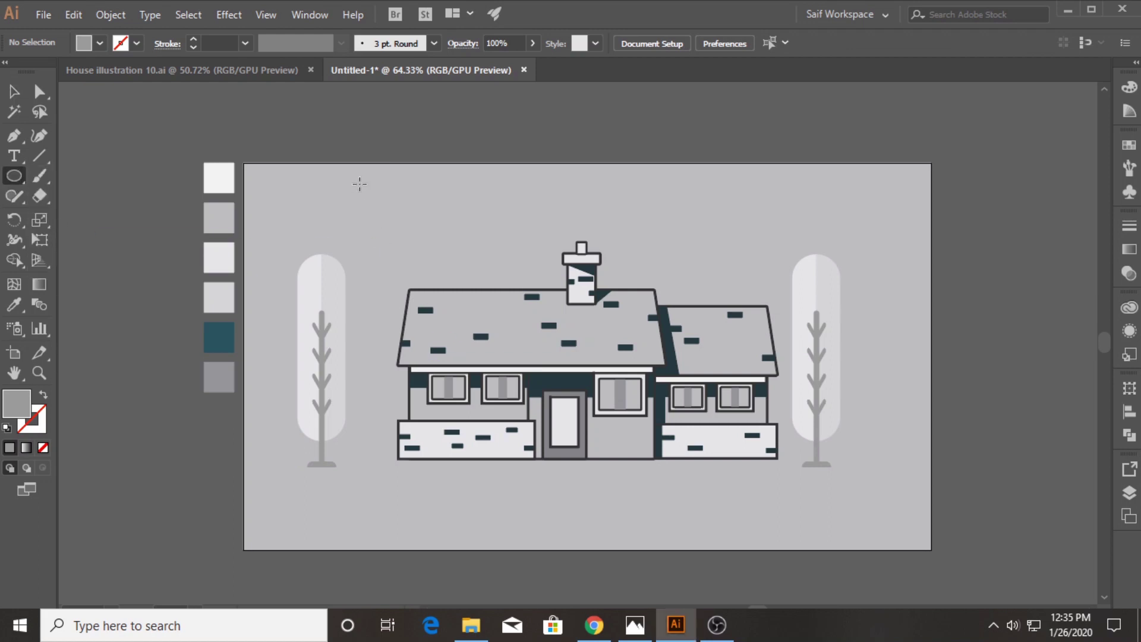
{"action": "left_click_drag", "start_coordinate": [360, 184], "coordinate": [418, 242]}
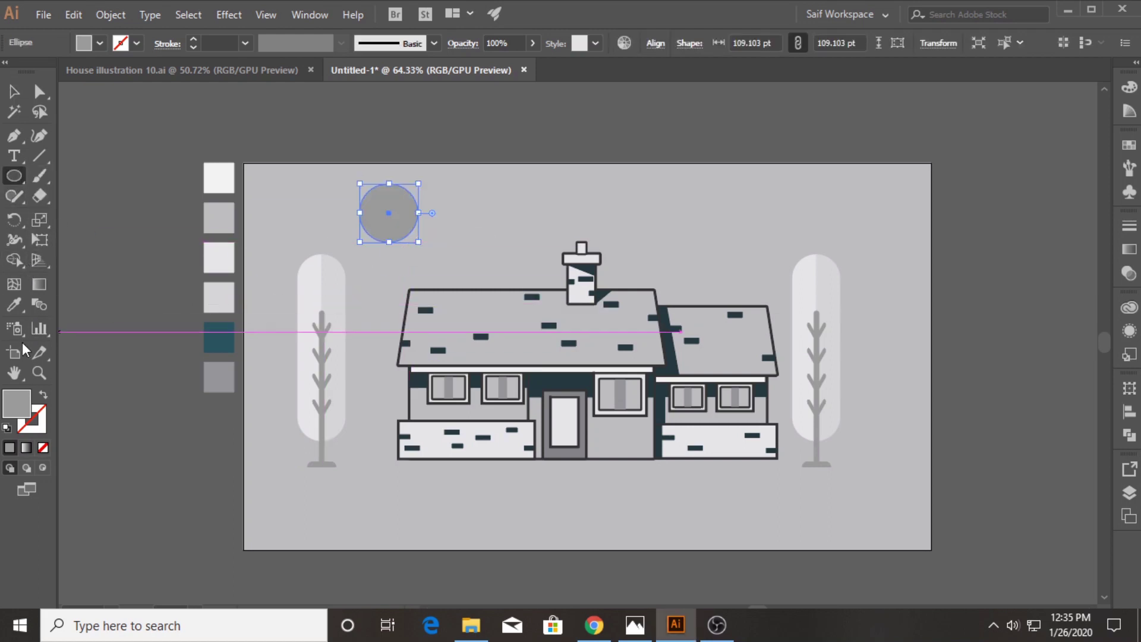
{"action": "key", "text": "i"}
{"action": "left_click", "coordinate": [303, 285]}
Step: Split the circle in half with a vertical Pen line and the Shape Builder
{"action": "key", "text": "p"}
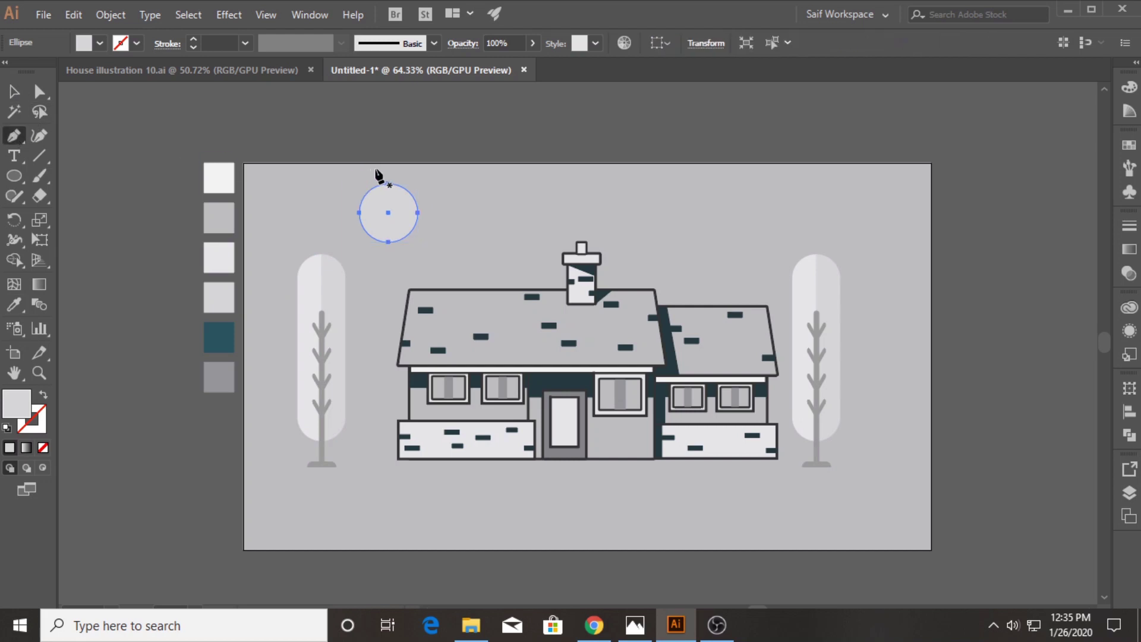
{"action": "left_click", "coordinate": [389, 171]}
{"action": "left_click", "coordinate": [388, 242]}
{"action": "left_click", "coordinate": [14, 91]}
{"action": "left_click_drag", "start_coordinate": [309, 170], "coordinate": [420, 249]}
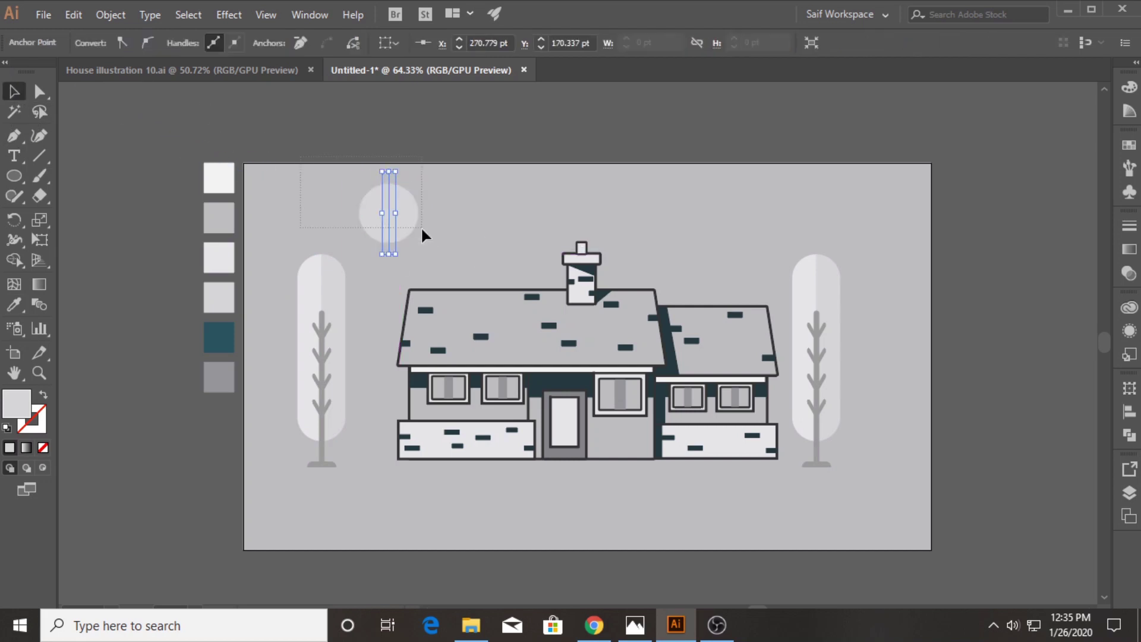
{"action": "left_click", "coordinate": [17, 265]}
{"action": "left_click", "coordinate": [374, 216]}
{"action": "key", "text": "v"}
Step: Give the circle's left half the tree's lighter tone
{"action": "left_click", "coordinate": [233, 137]}
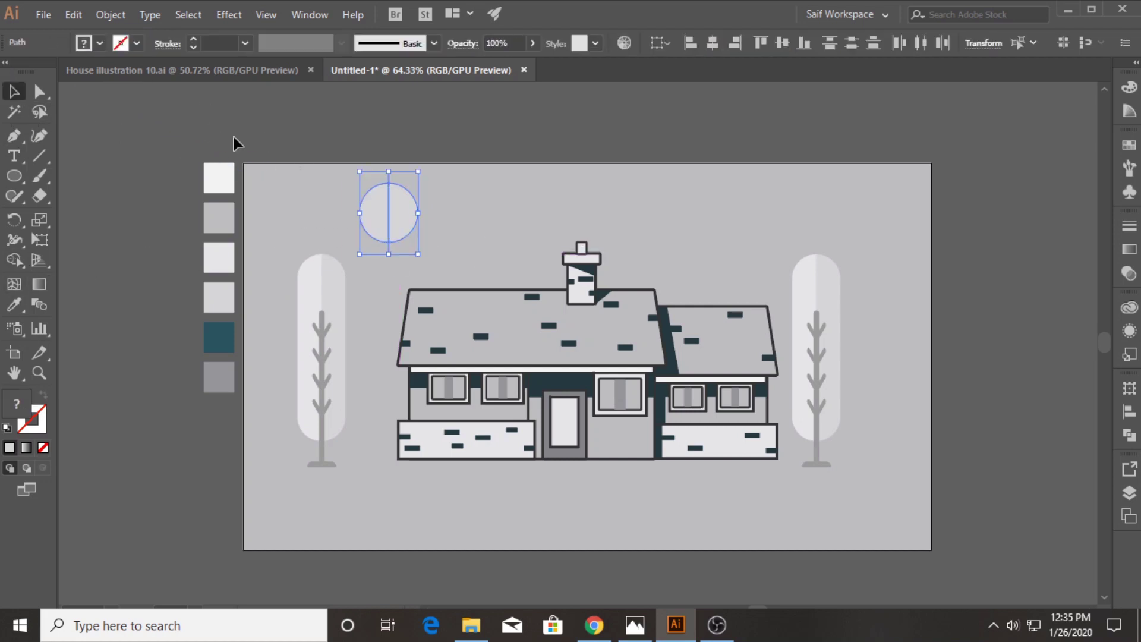
{"action": "left_click", "coordinate": [367, 219]}
{"action": "left_click", "coordinate": [303, 261]}
{"action": "key", "text": "v"}
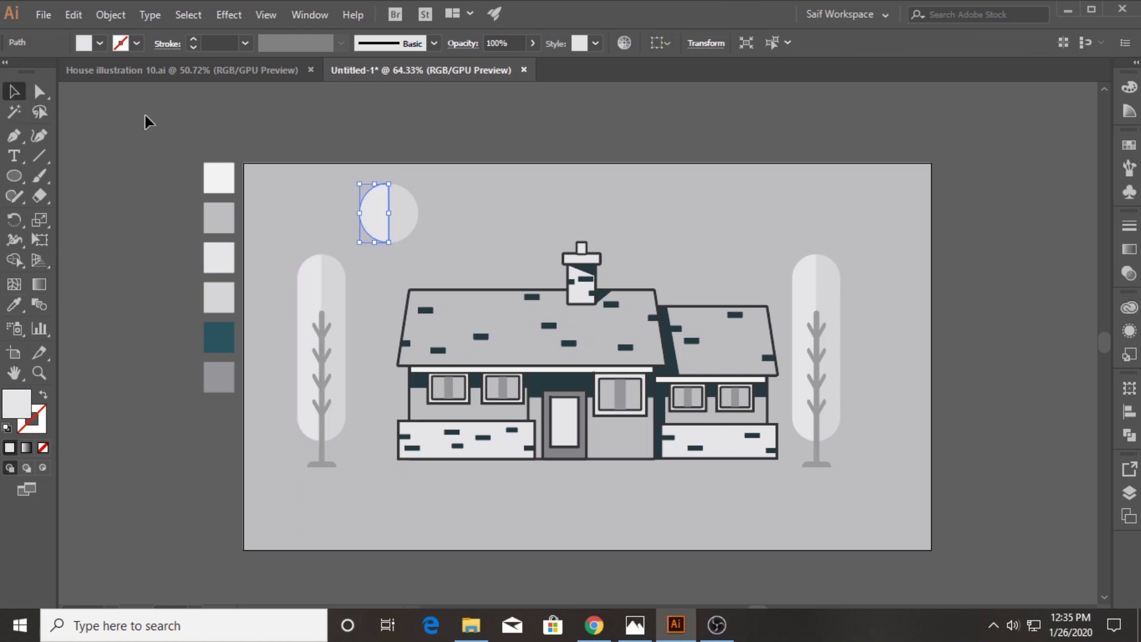
{"action": "left_click", "coordinate": [145, 117]}
Step: Place two-tone circles below the house's left and right sides
{"action": "left_click", "coordinate": [375, 215]}
{"action": "left_click_drag", "start_coordinate": [403, 213], "coordinate": [402, 511]}
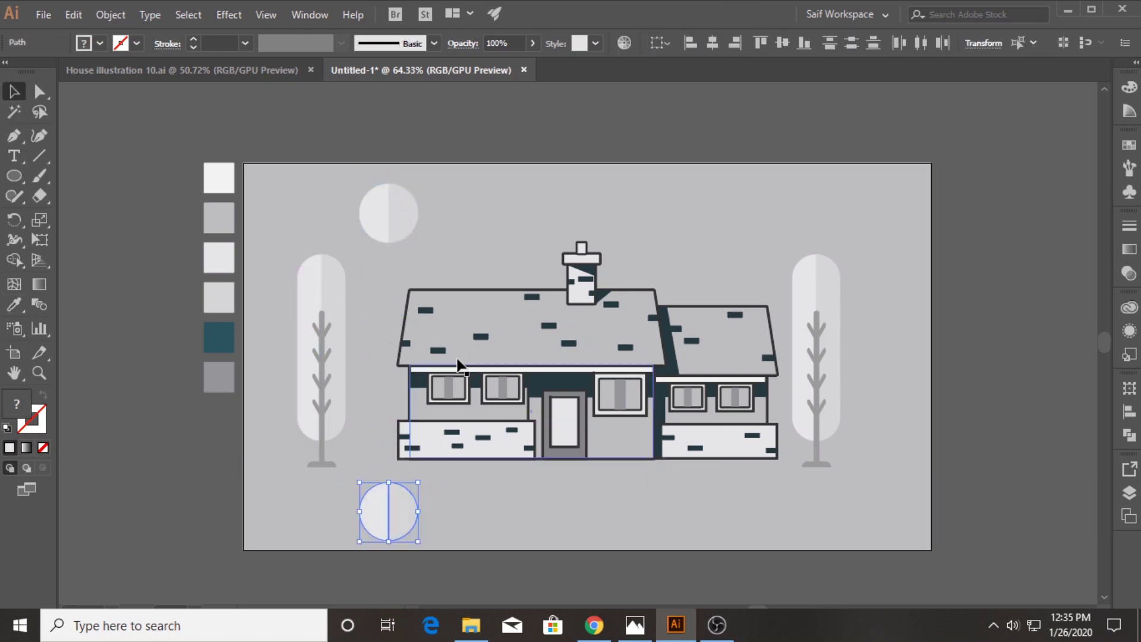
{"action": "left_click", "coordinate": [416, 238]}
{"action": "left_click_drag", "start_coordinate": [404, 213], "coordinate": [700, 501]}
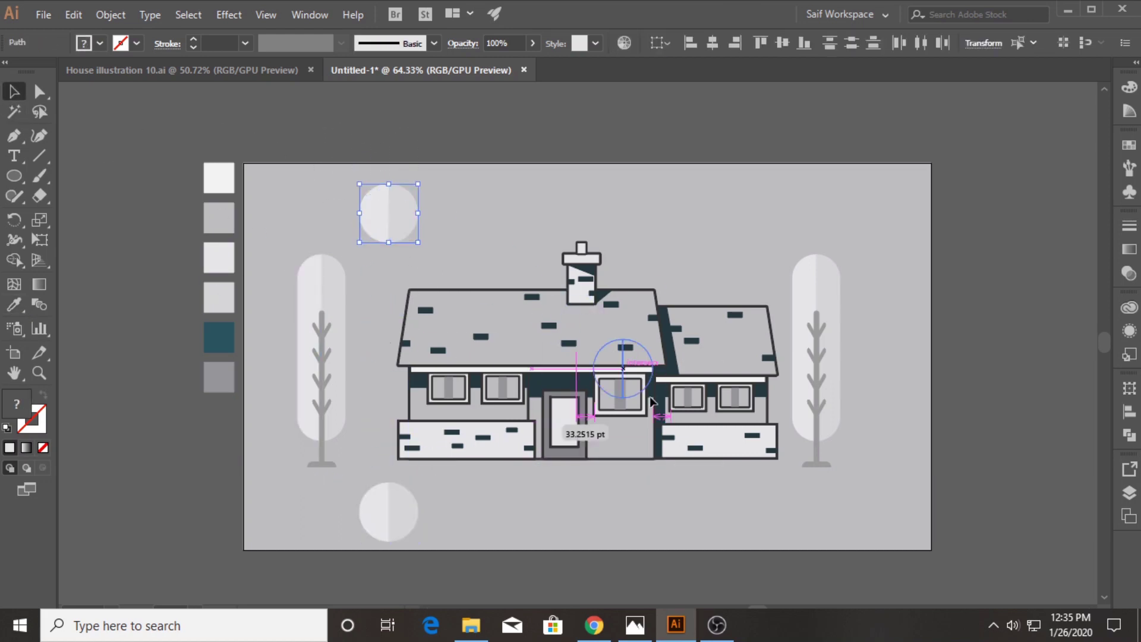
{"action": "left_click_drag", "start_coordinate": [369, 158], "coordinate": [424, 267]}
{"action": "left_click", "coordinate": [405, 223]}
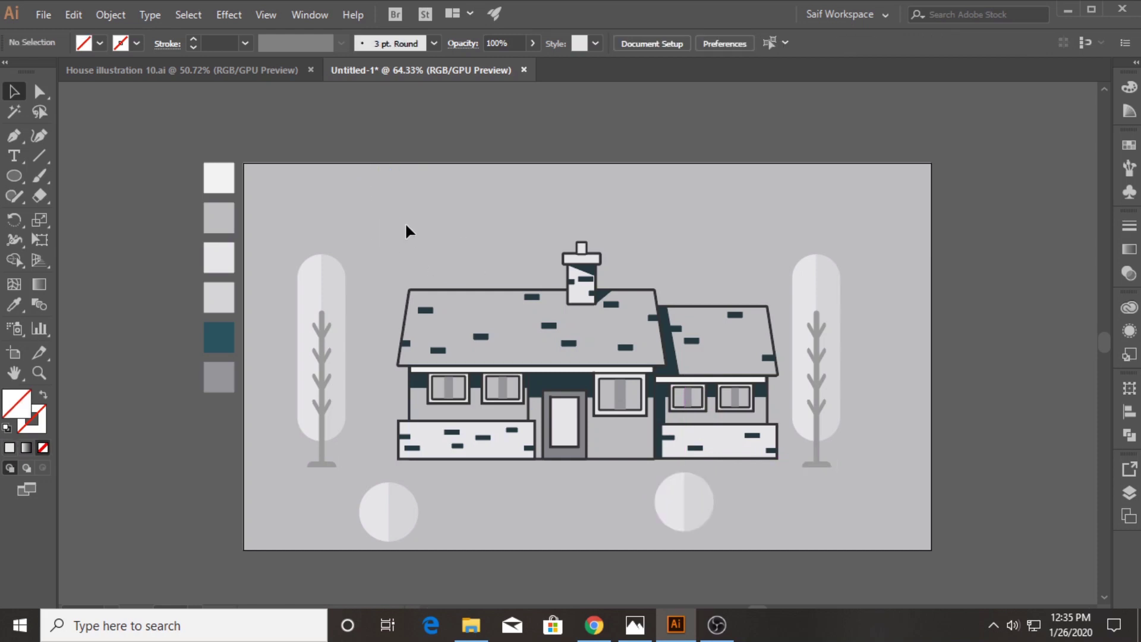
Step: Copy the left tree's trunk, shorten it, and place it under the lower-left circle
{"action": "left_click", "coordinate": [320, 455]}
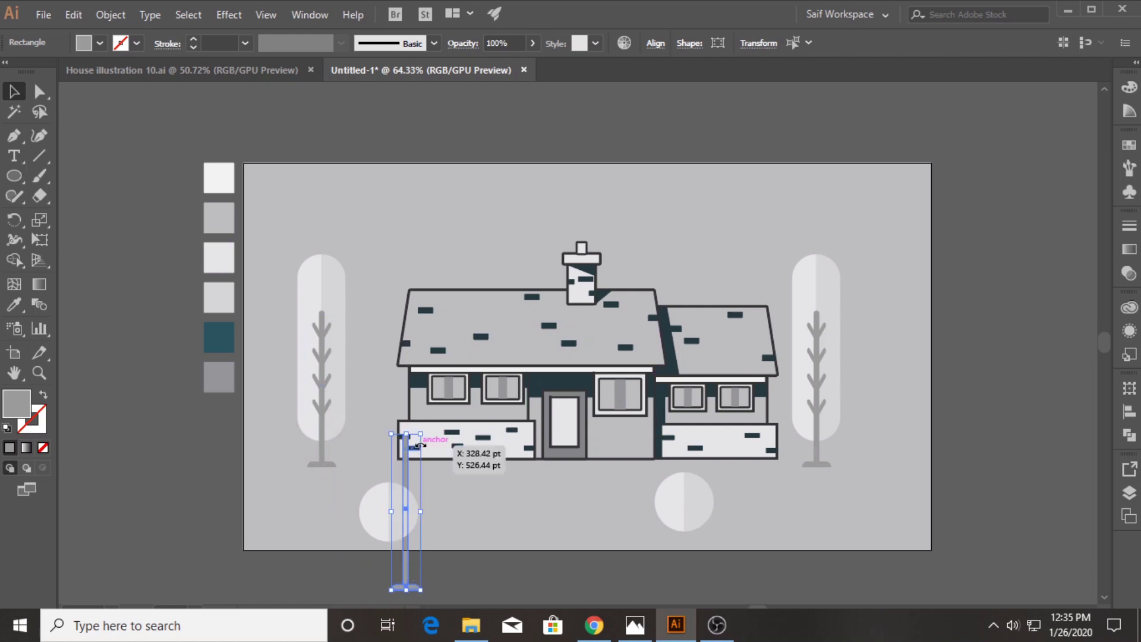
{"action": "left_click_drag", "start_coordinate": [412, 572], "coordinate": [413, 575]}
{"action": "left_click", "coordinate": [433, 524]}
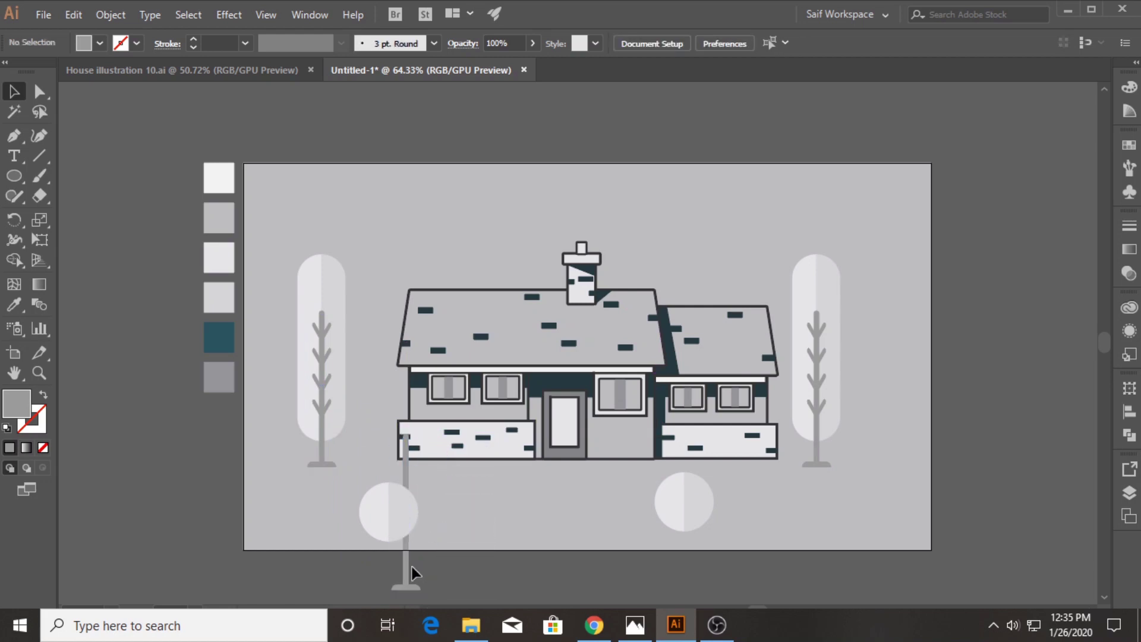
{"action": "left_click", "coordinate": [409, 566]}
{"action": "mouse_move", "coordinate": [406, 434]}
{"action": "left_mouse_down"}
{"action": "mouse_move", "coordinate": [407, 546]}
{"action": "mouse_move", "coordinate": [390, 554]}
{"action": "left_mouse_up"}
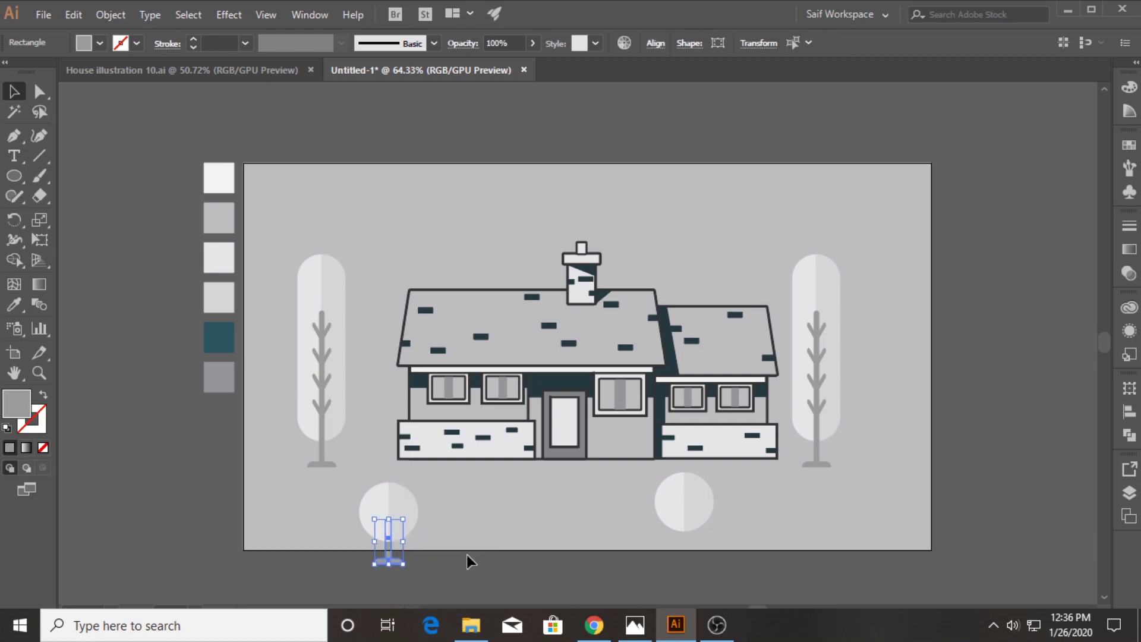
{"action": "left_click_drag", "start_coordinate": [321, 410], "coordinate": [326, 406]}
Step: Zoom in on the small tree and bring a branch fork into the circle
{"action": "key", "text": "ctrl+space"}
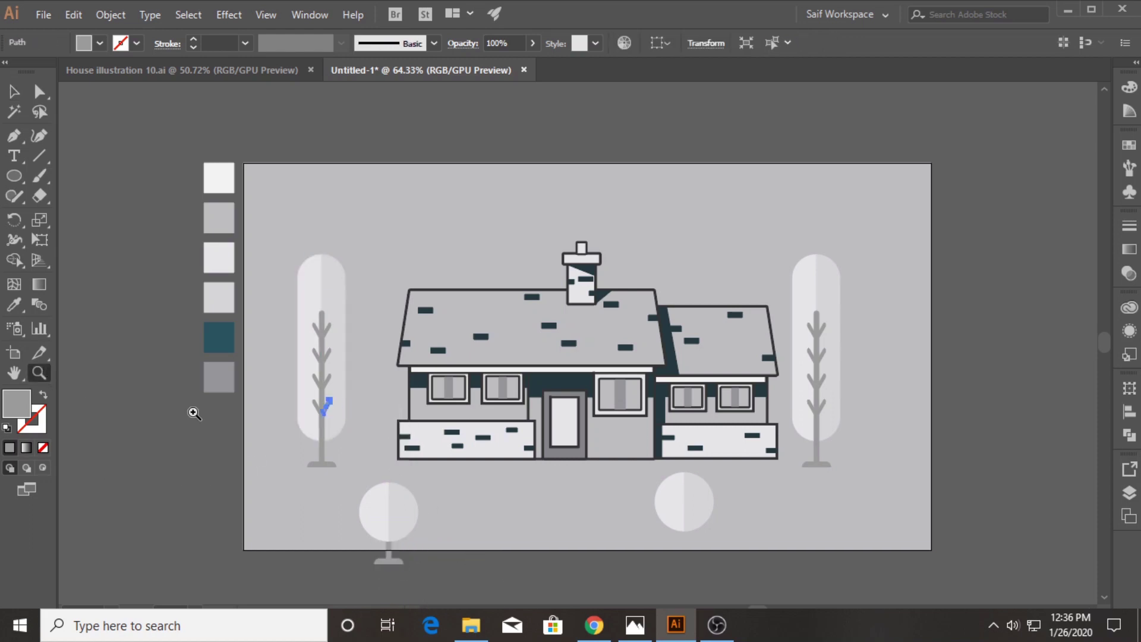
{"action": "left_click_drag", "start_coordinate": [191, 408], "coordinate": [249, 407]}
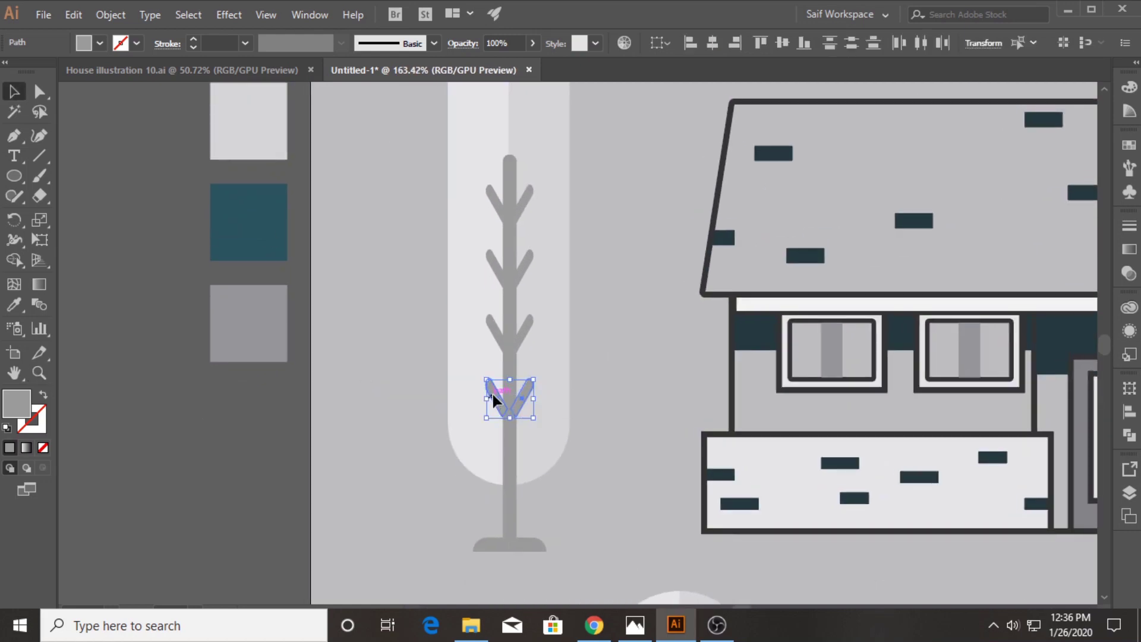
{"action": "left_click_drag", "start_coordinate": [492, 392], "coordinate": [633, 559]}
{"action": "scroll", "coordinate": [521, 576], "scroll_direction": "down", "scroll_amount": 3}
{"action": "scroll", "coordinate": [508, 564], "scroll_direction": "down", "scroll_amount": 3}
{"action": "scroll", "coordinate": [508, 567], "scroll_direction": "down", "scroll_amount": 2}
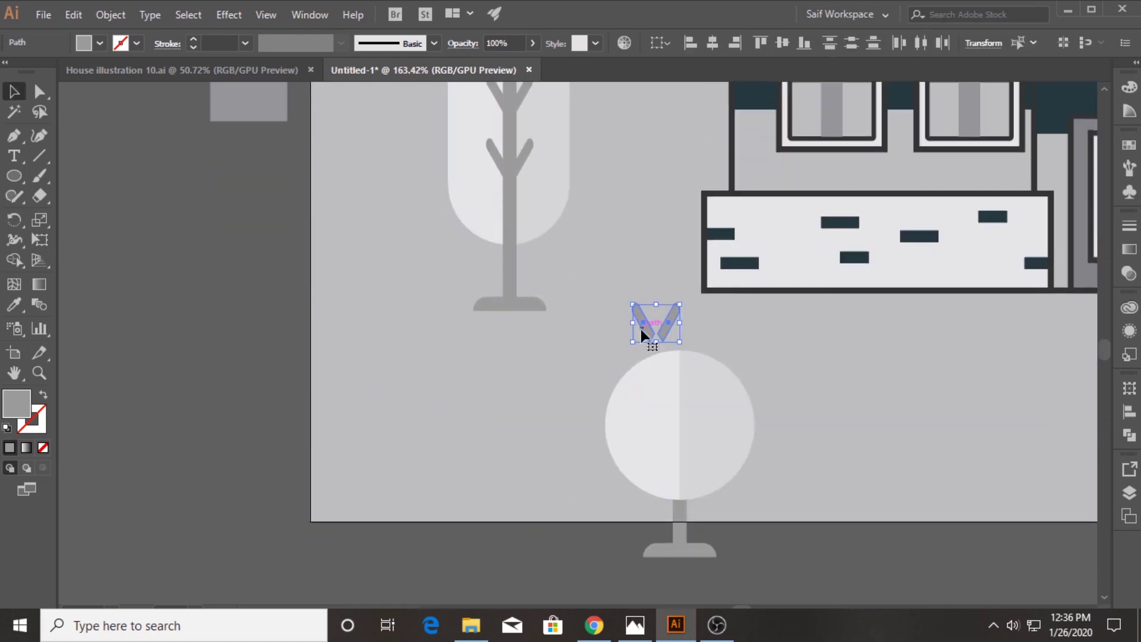
{"action": "left_click_drag", "start_coordinate": [642, 326], "coordinate": [665, 449]}
Step: Send the bush circle backward behind the trunk and branches
{"action": "left_click", "coordinate": [684, 550], "text": "shift"}
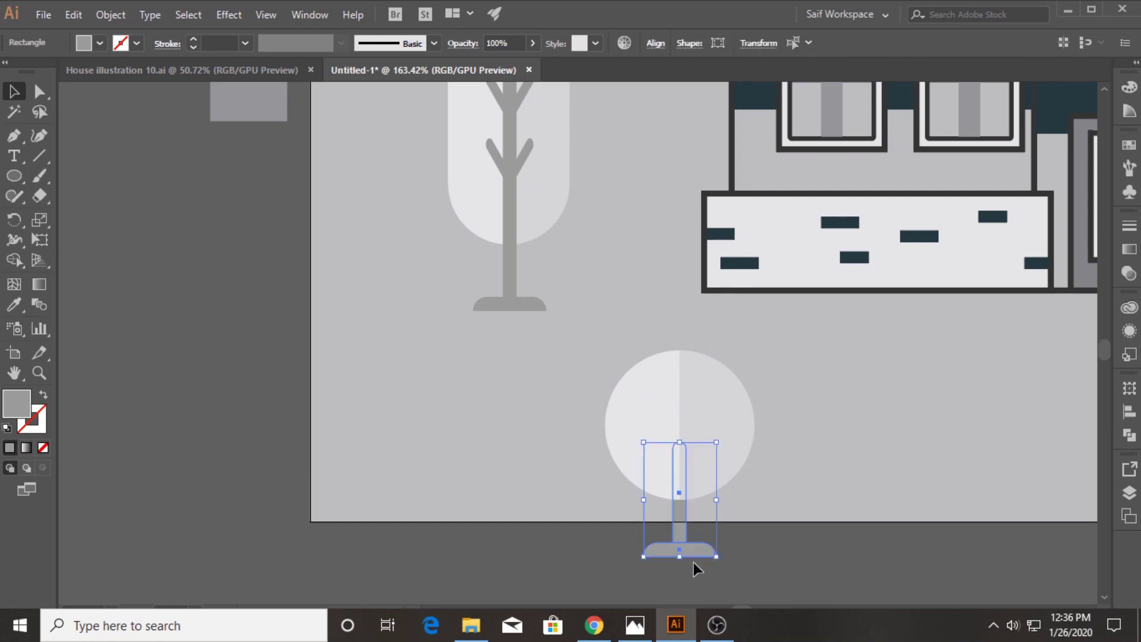
{"action": "left_click", "coordinate": [711, 403]}
{"action": "key", "text": "a"}
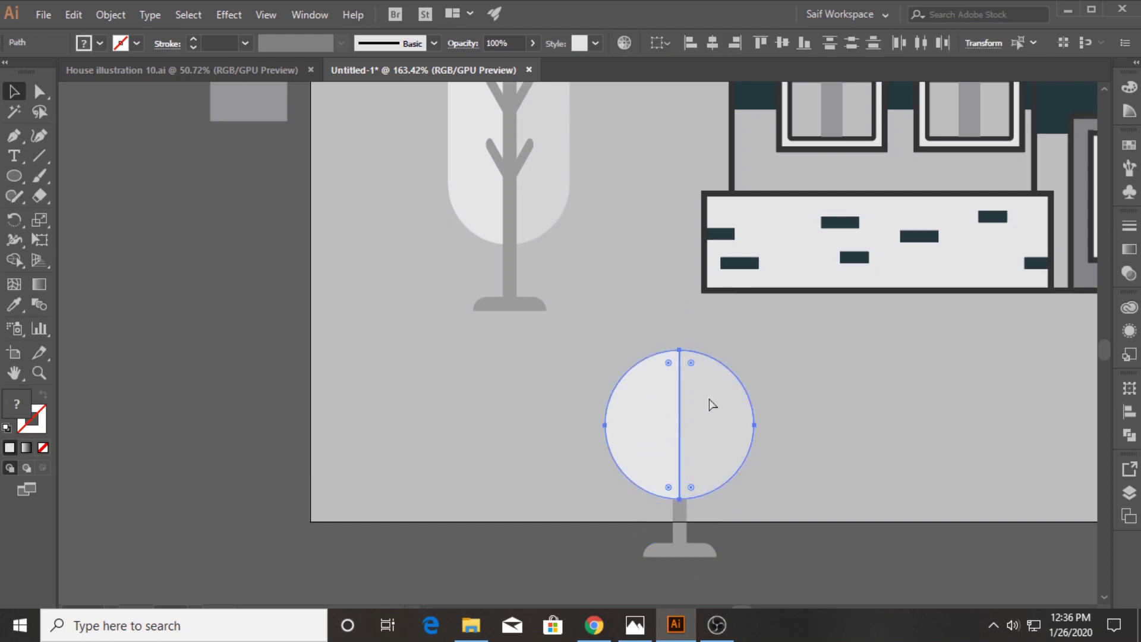
{"action": "key", "text": "ctrl+bracketleft"}
{"action": "key", "text": "v"}
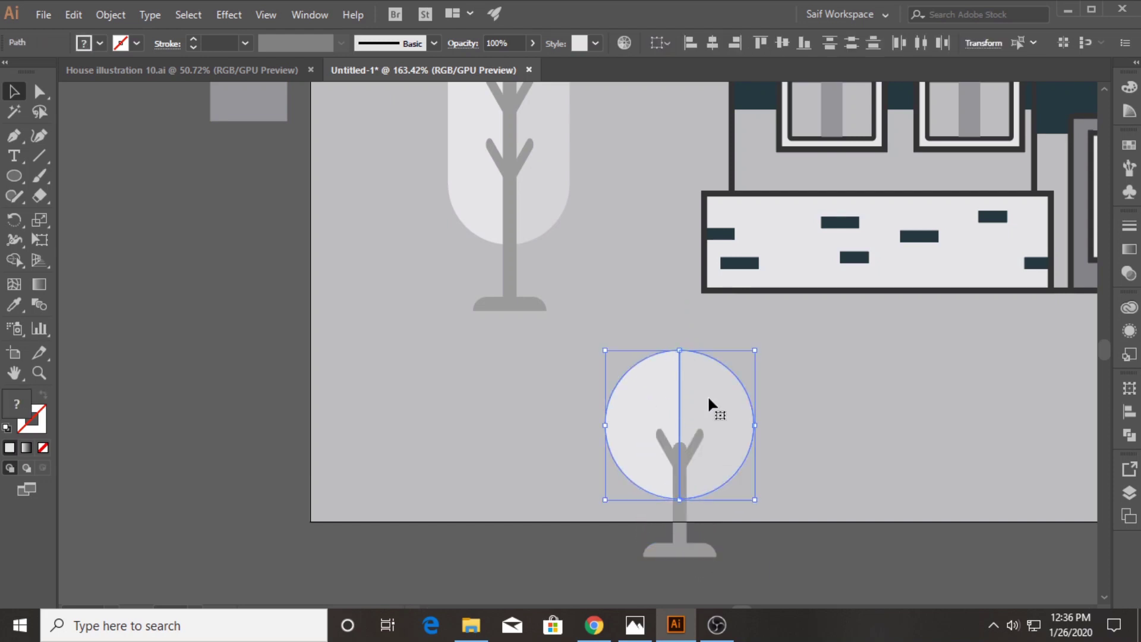
{"action": "left_click", "coordinate": [744, 504]}
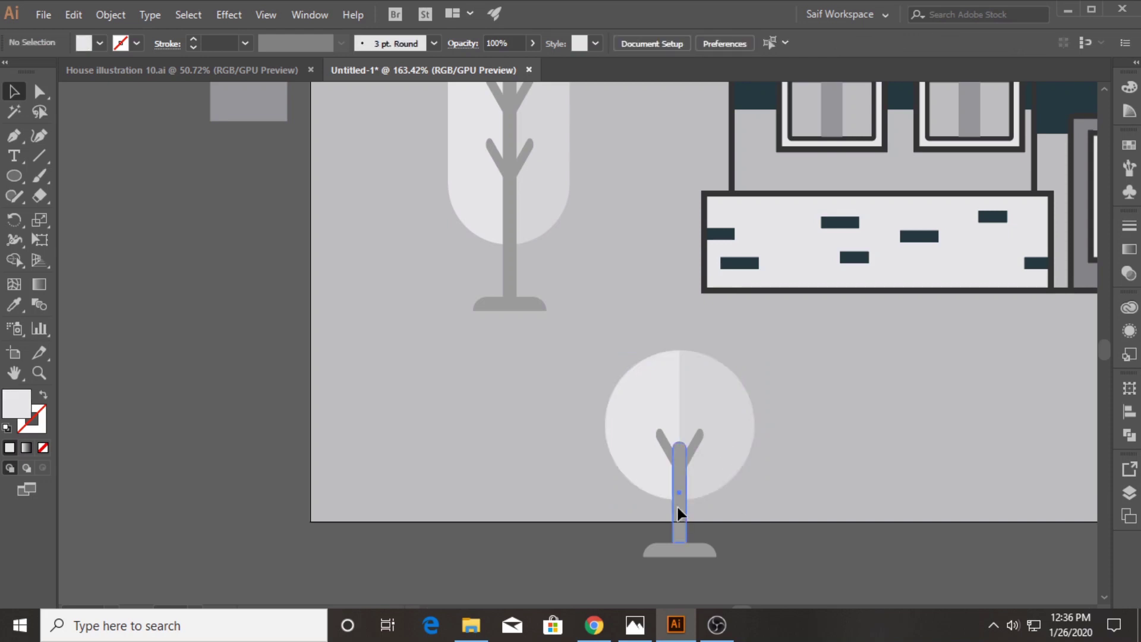
Step: Lengthen the trunk up into the circle and group circle, trunk and base
{"action": "left_click", "coordinate": [678, 507]}
{"action": "left_click_drag", "start_coordinate": [687, 444], "coordinate": [683, 396]}
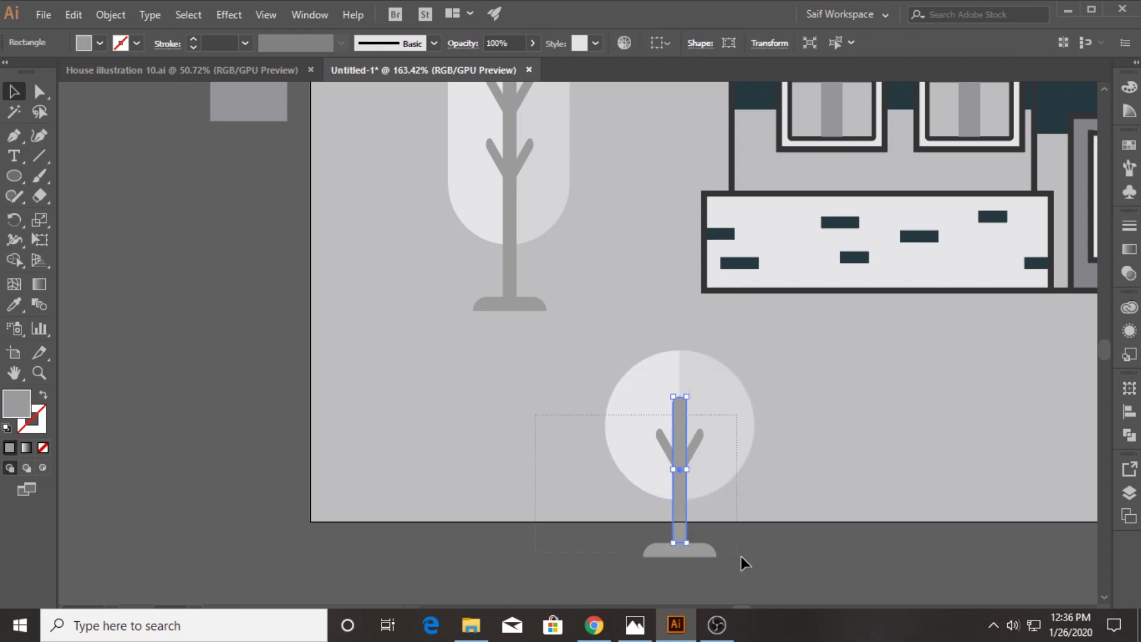
{"action": "left_click_drag", "start_coordinate": [740, 556], "coordinate": [750, 573]}
{"action": "key", "text": "ctrl+g"}
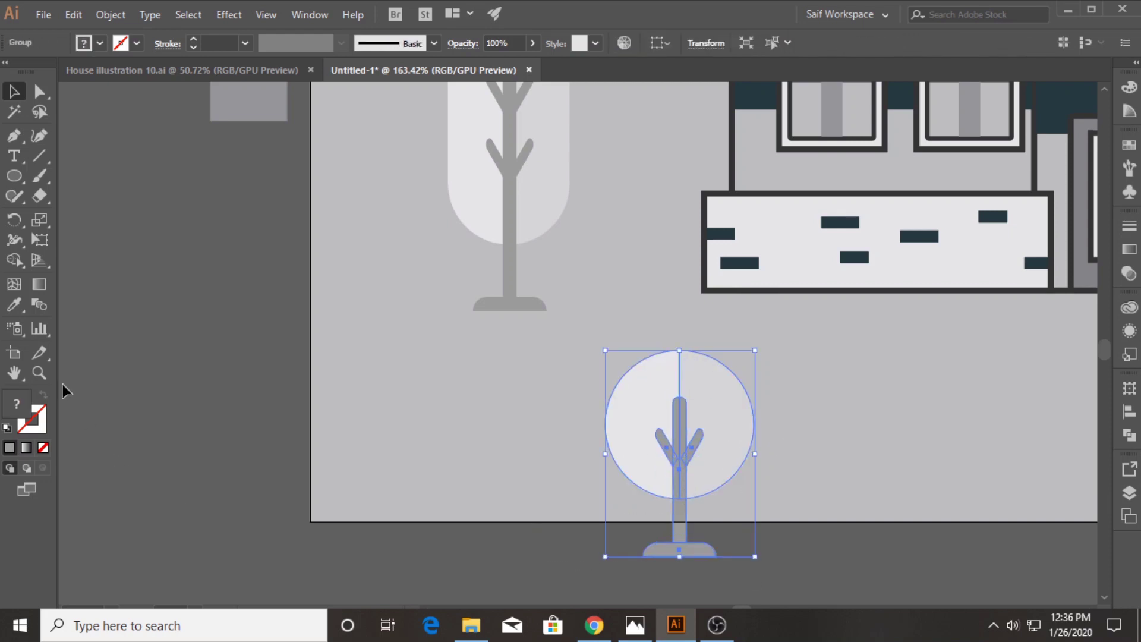
{"action": "scroll", "coordinate": [509, 394], "scroll_direction": "down", "scroll_amount": 4}
{"action": "scroll", "coordinate": [510, 395], "scroll_direction": "down", "scroll_amount": 2}
Step: Place a smaller copy of the small tree on the house's right wing
{"action": "key", "text": "ctrl+shift+a"}
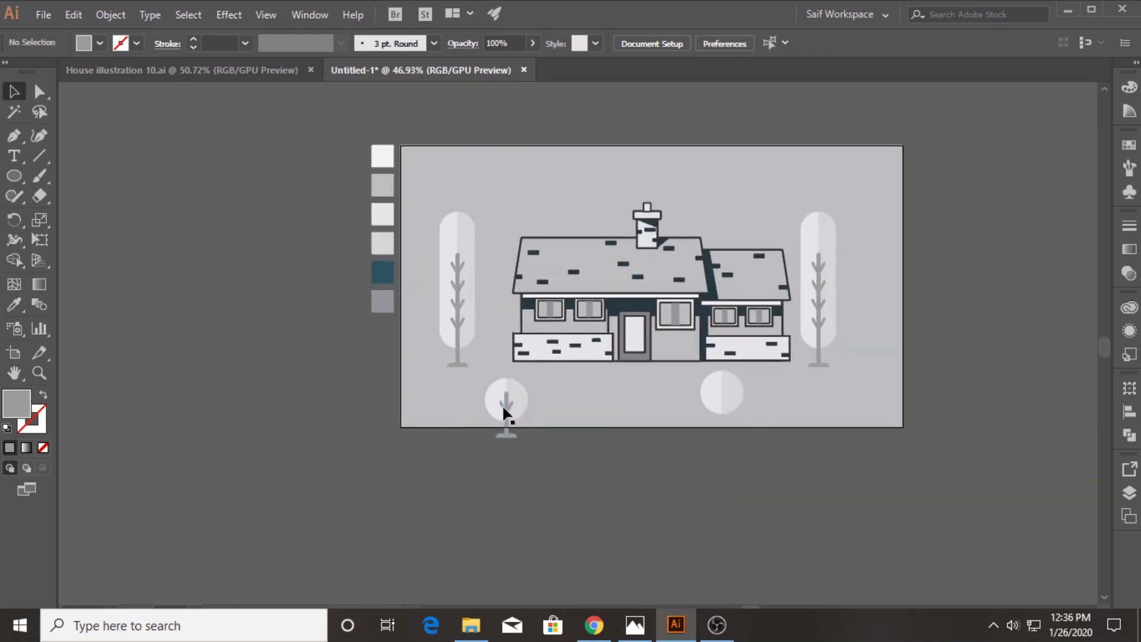
{"action": "left_click_drag", "start_coordinate": [504, 411], "coordinate": [746, 416]}
{"action": "key", "text": "Delete"}
{"action": "mouse_move", "coordinate": [658, 395]}
{"action": "left_mouse_down"}
{"action": "mouse_move", "coordinate": [687, 395]}
{"action": "mouse_move", "coordinate": [765, 351]}
{"action": "left_mouse_up"}
{"action": "mouse_move", "coordinate": [774, 324]}
{"action": "left_mouse_down"}
{"action": "mouse_move", "coordinate": [761, 345]}
{"action": "mouse_move", "coordinate": [676, 355]}
{"action": "mouse_move", "coordinate": [550, 358]}
{"action": "mouse_move", "coordinate": [514, 339]}
{"action": "left_mouse_up"}
{"action": "left_click", "coordinate": [518, 401]}
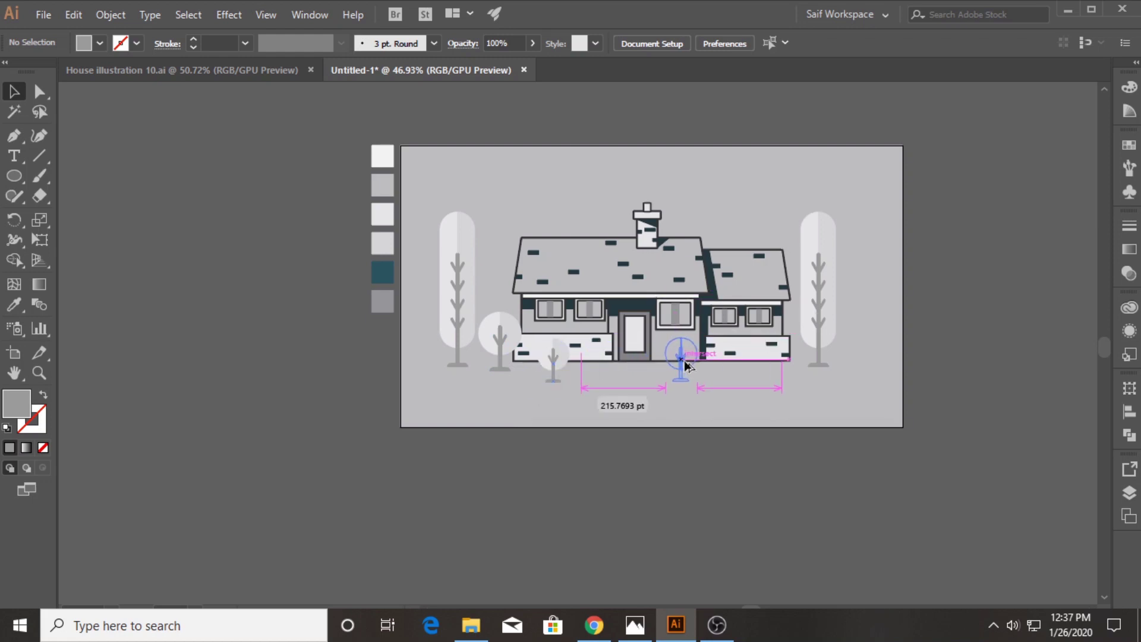
Step: Duplicate the small tree toward the house's middle
{"action": "left_click_drag", "start_coordinate": [556, 364], "coordinate": [768, 375]}
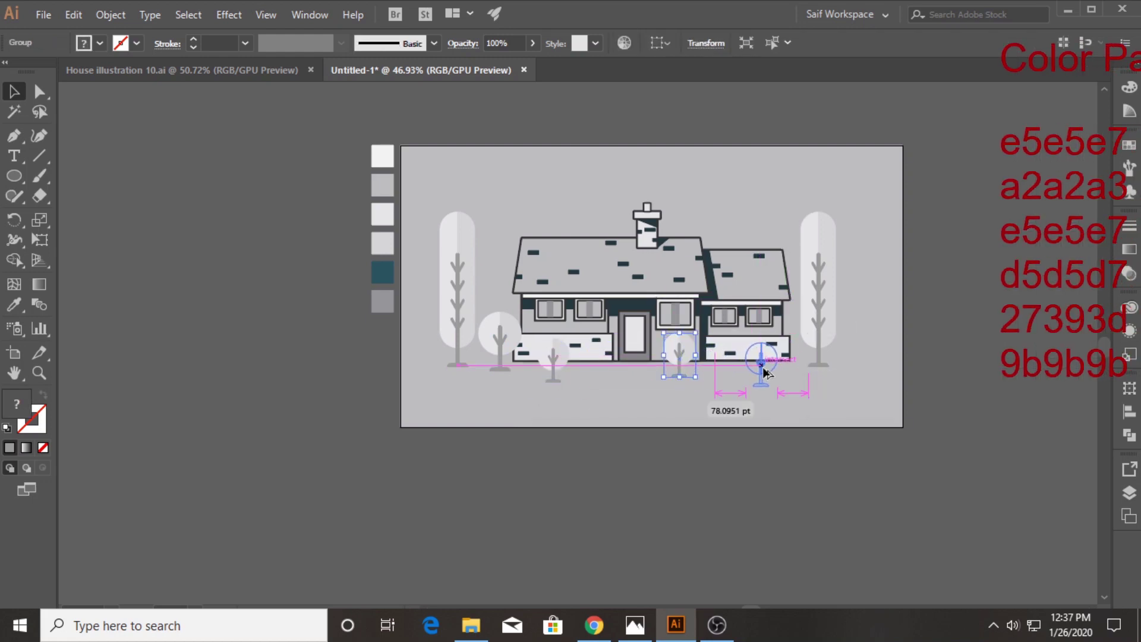
{"action": "left_click", "coordinate": [692, 441]}
{"action": "scroll", "coordinate": [682, 440], "scroll_direction": "up", "scroll_amount": 2}
Step: Send the left small tree behind the house, nudge it up, and fit the artboard
{"action": "left_click", "coordinate": [499, 395]}
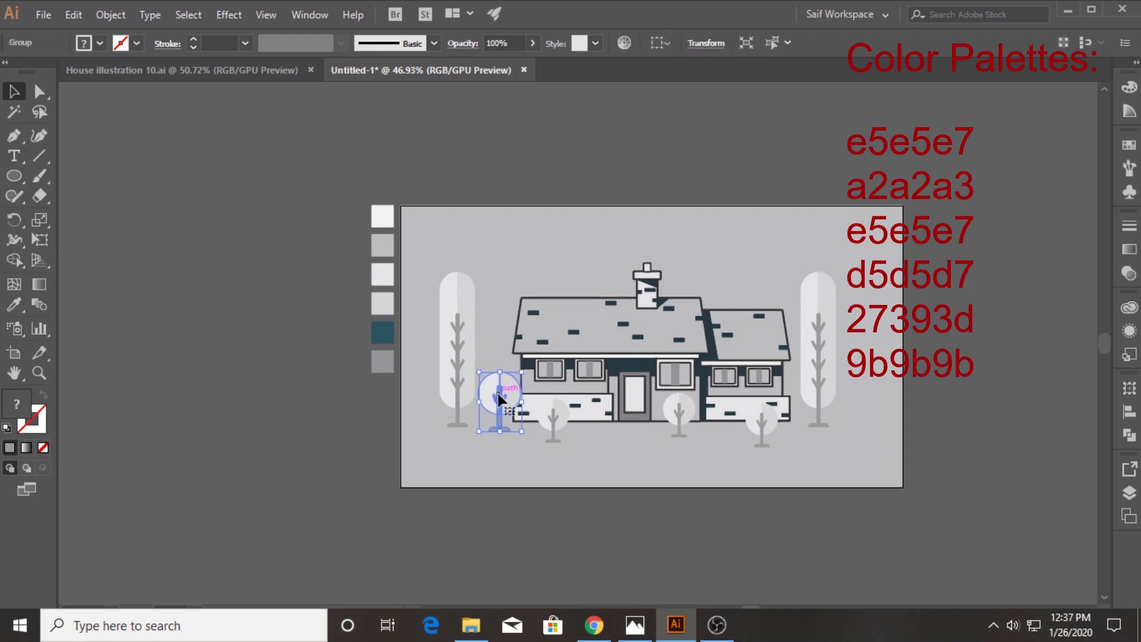
{"action": "right_click", "coordinate": [499, 393]}
{"action": "left_click", "coordinate": [721, 363]}
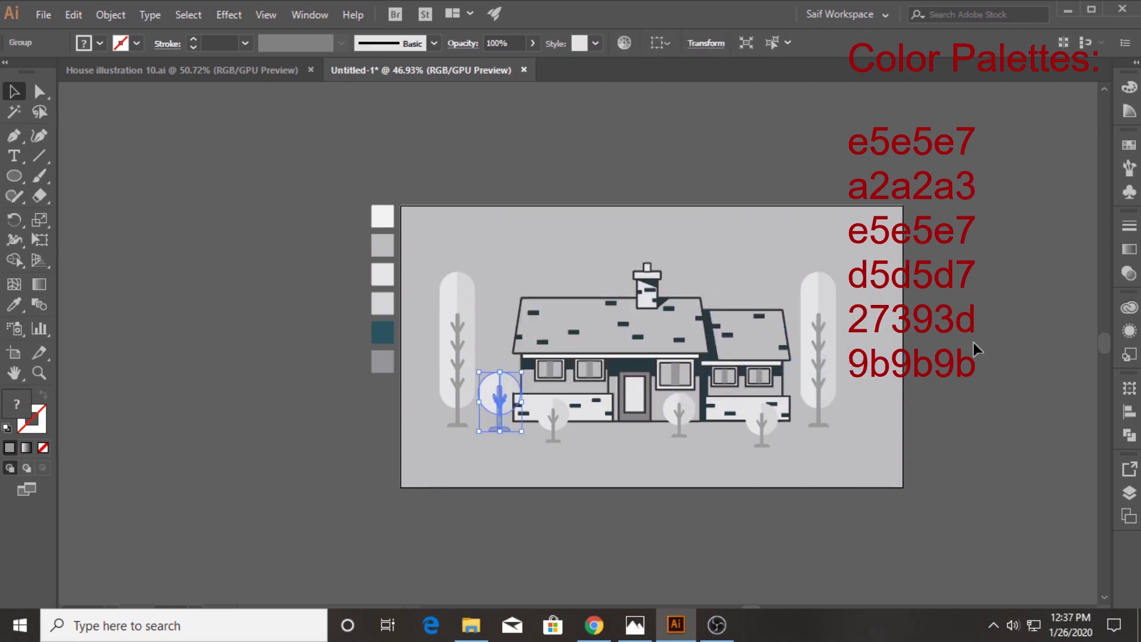
{"action": "key", "text": "Up"}
{"action": "key", "text": "Up"}
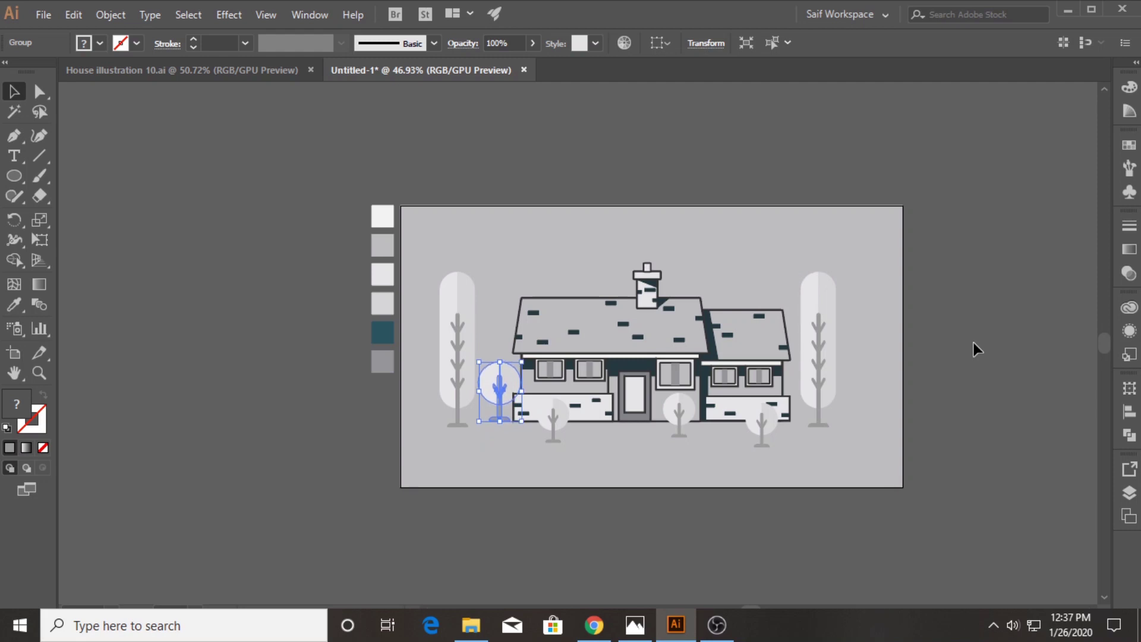
{"action": "left_click", "coordinate": [973, 344]}
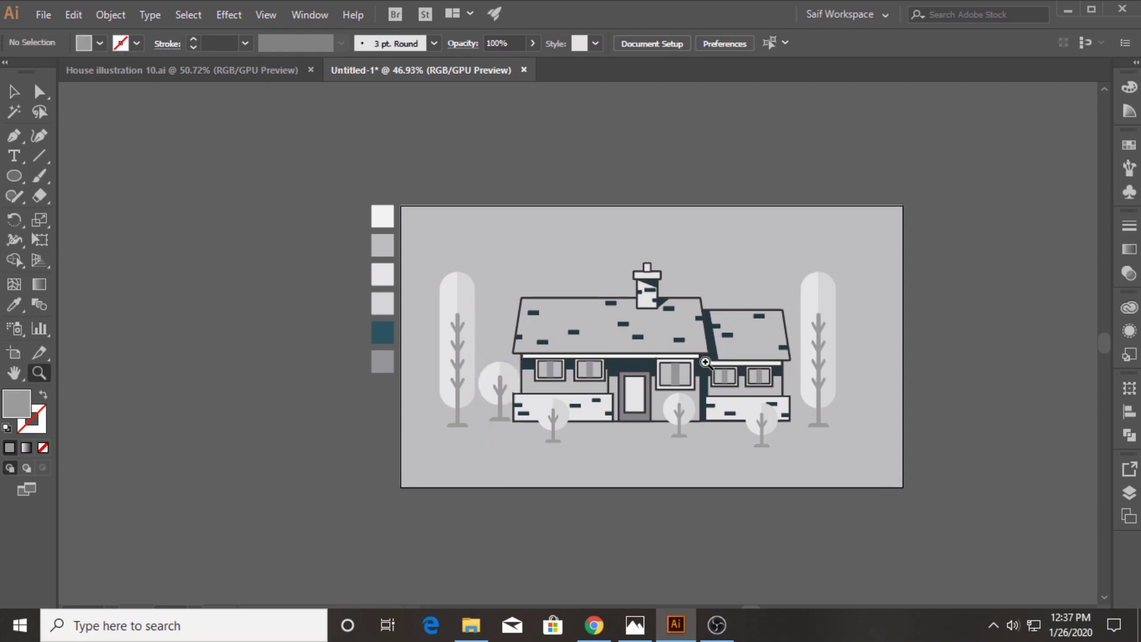
{"action": "key", "text": "ctrl+0"}
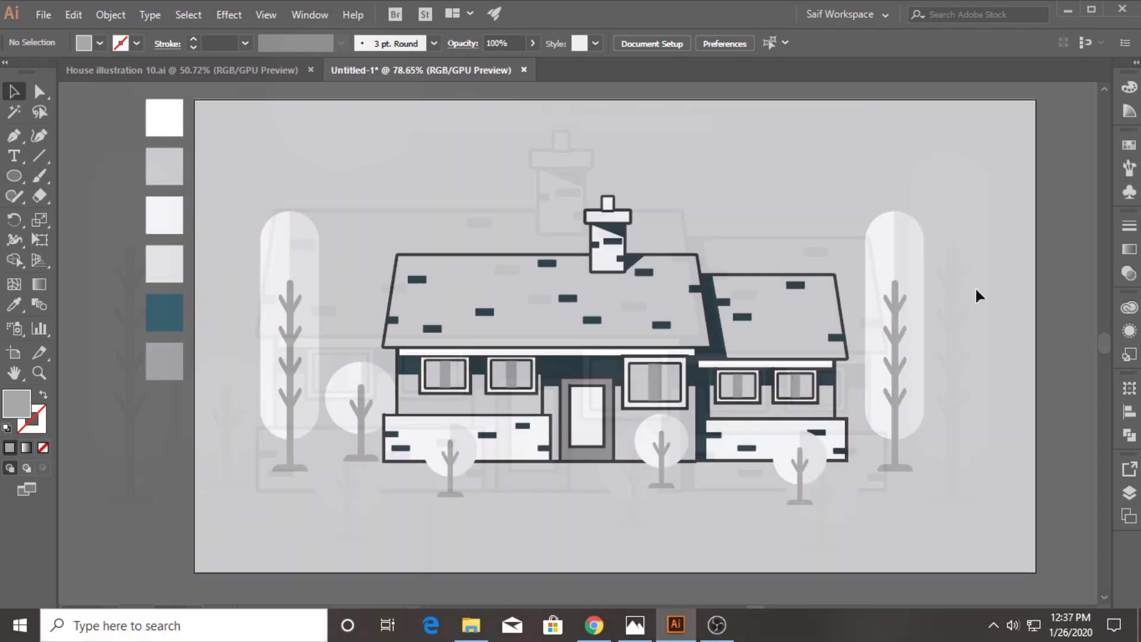